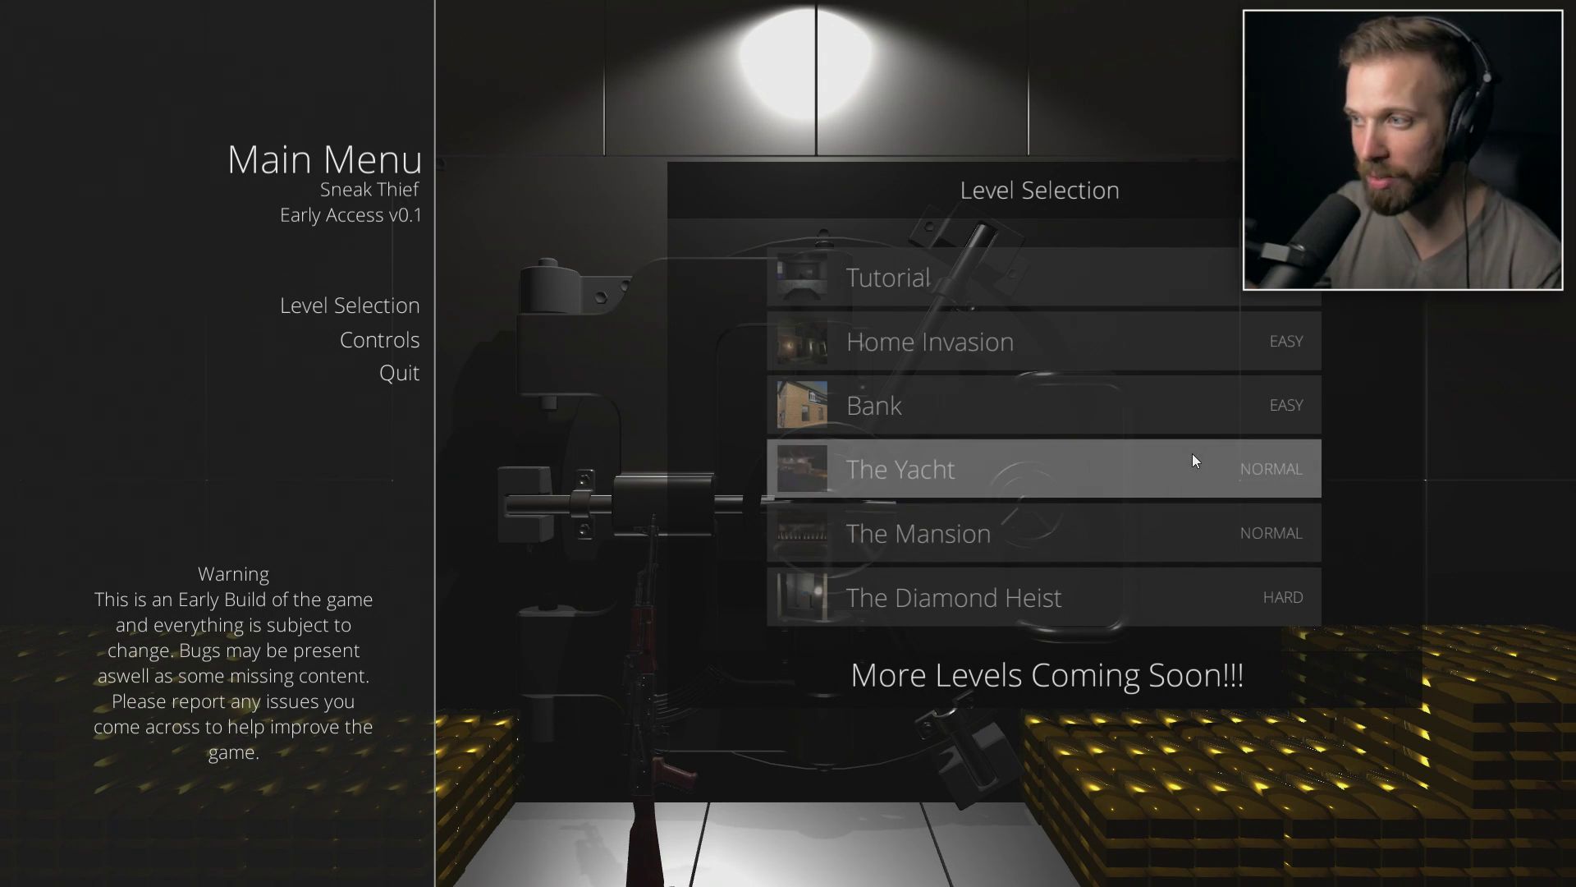
# Start The Yacht and walk around the starting deck until the thief dies.
pyautogui.click(1193, 454)
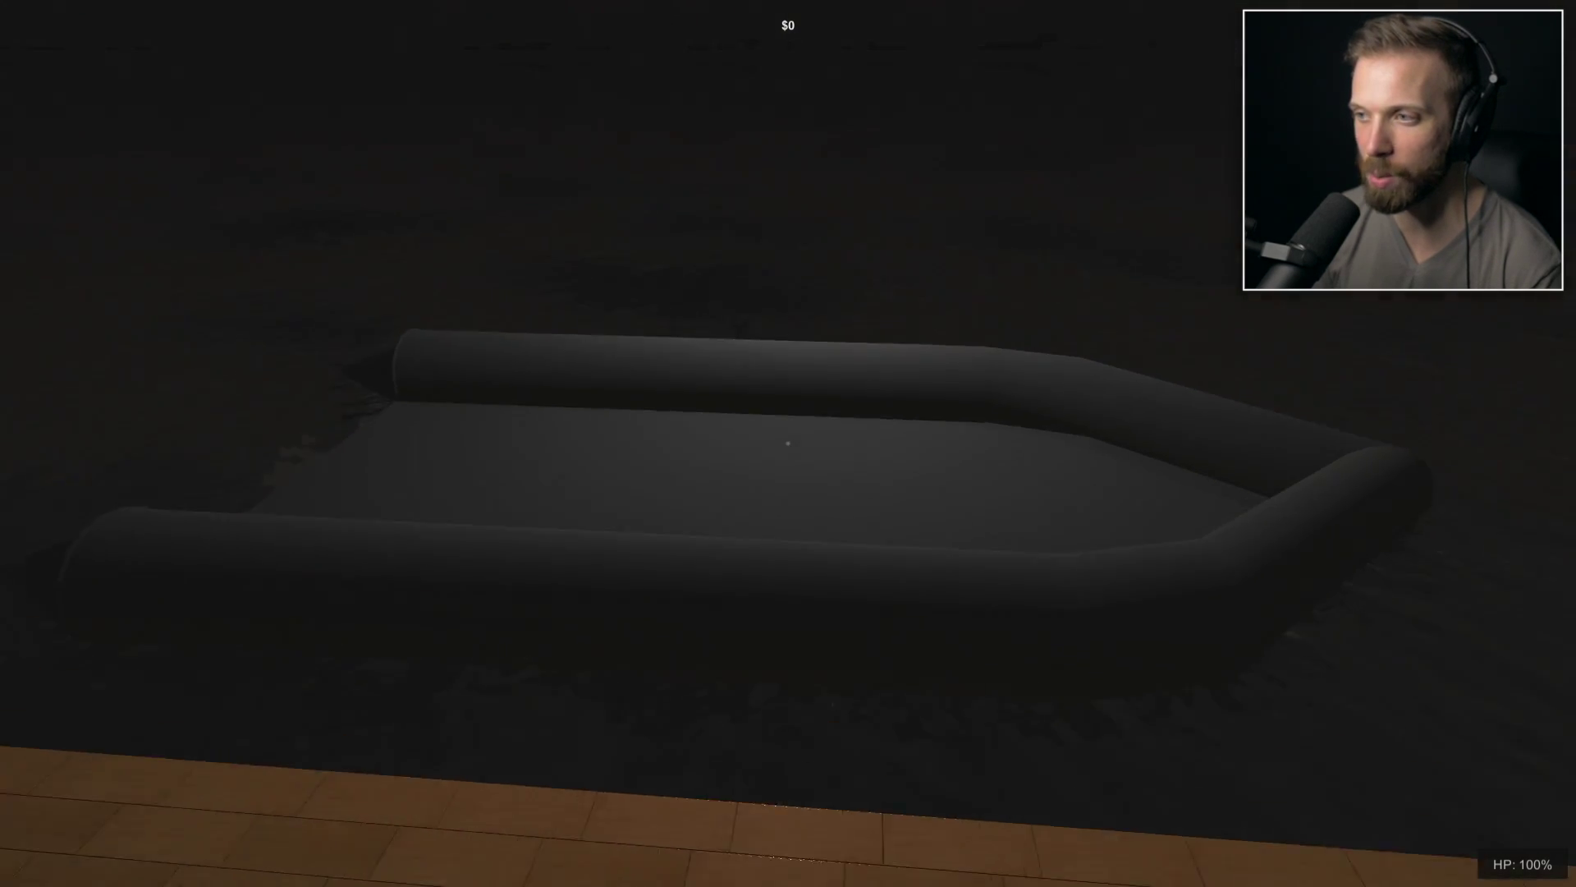
pyautogui.press('w')
pyautogui.press('w')
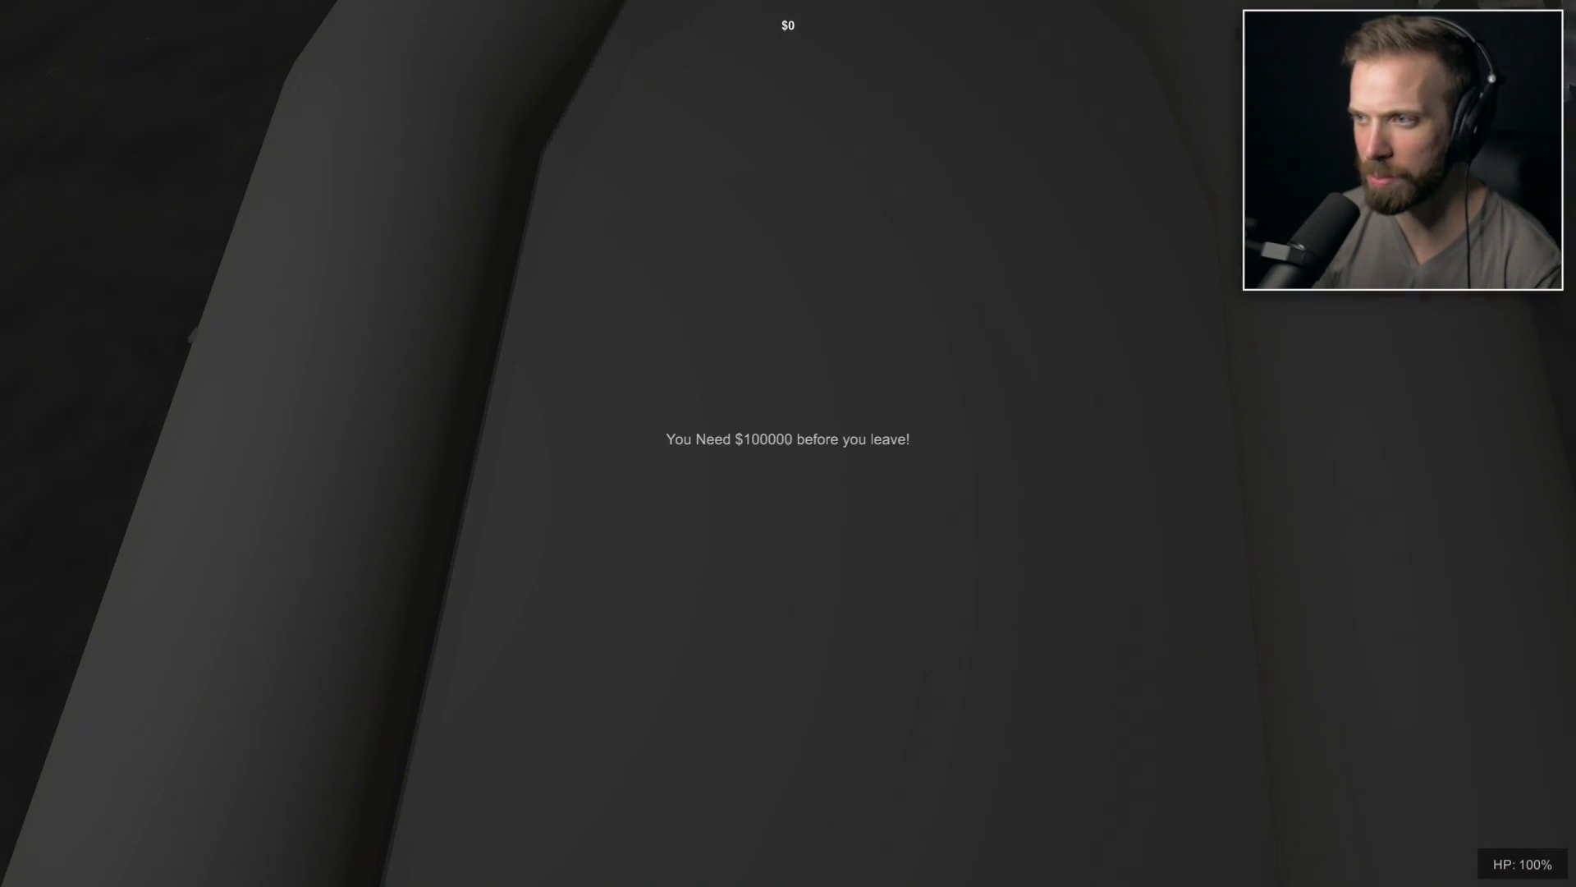
pyautogui.press('w')
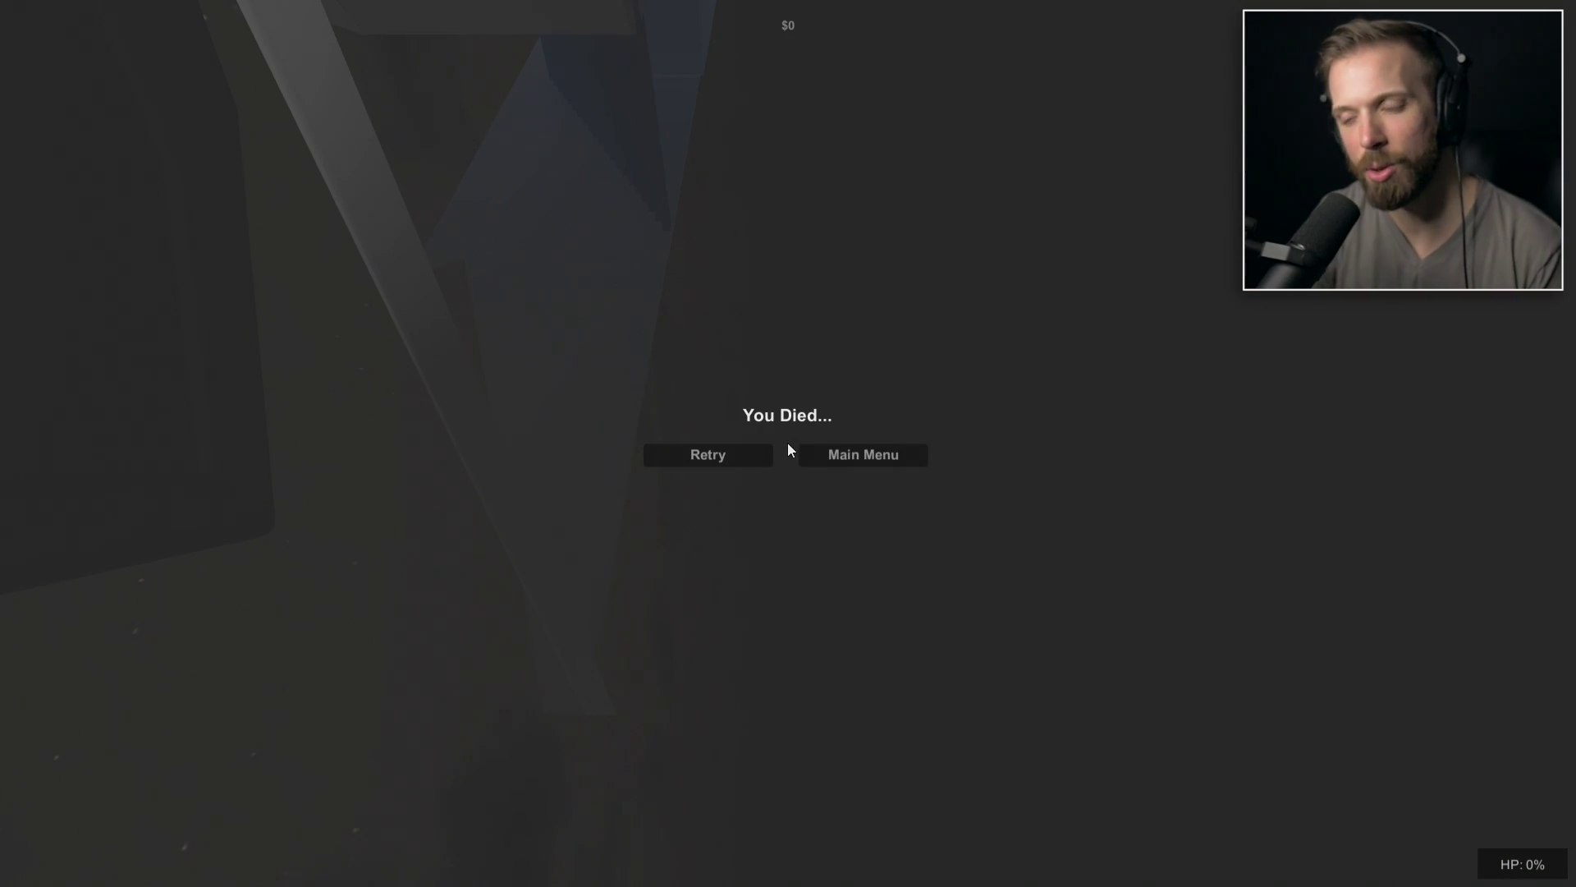
# Retry, climb the staircase to the upper rooms and take the gold watch, reaching $46,200.
pyautogui.click(725, 455)
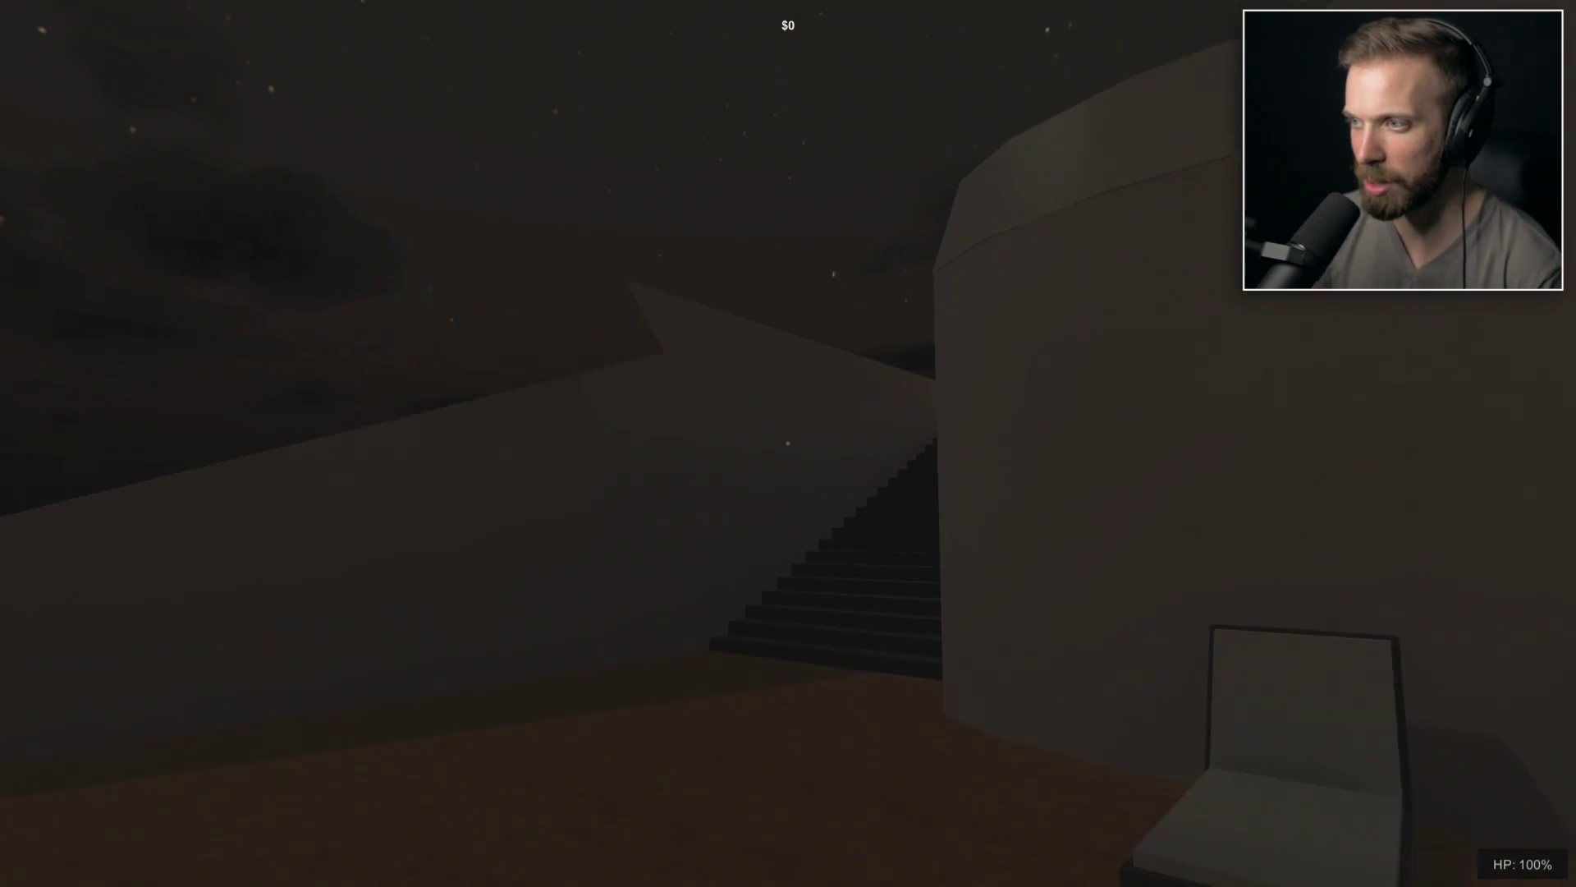
pyautogui.press('w')
pyautogui.press('w')
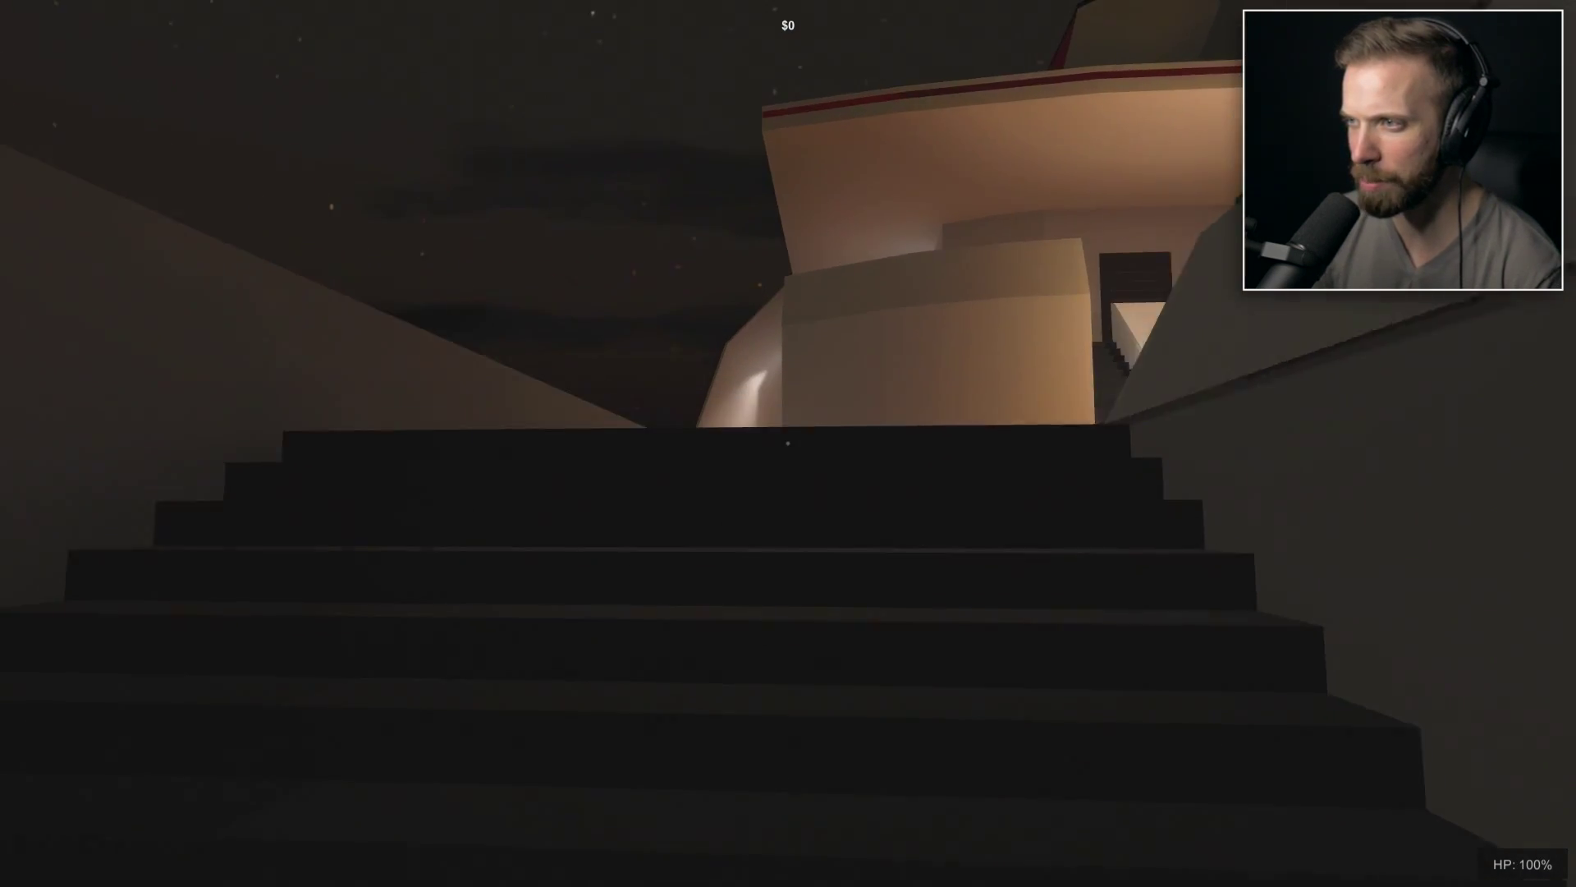
pyautogui.press('w')
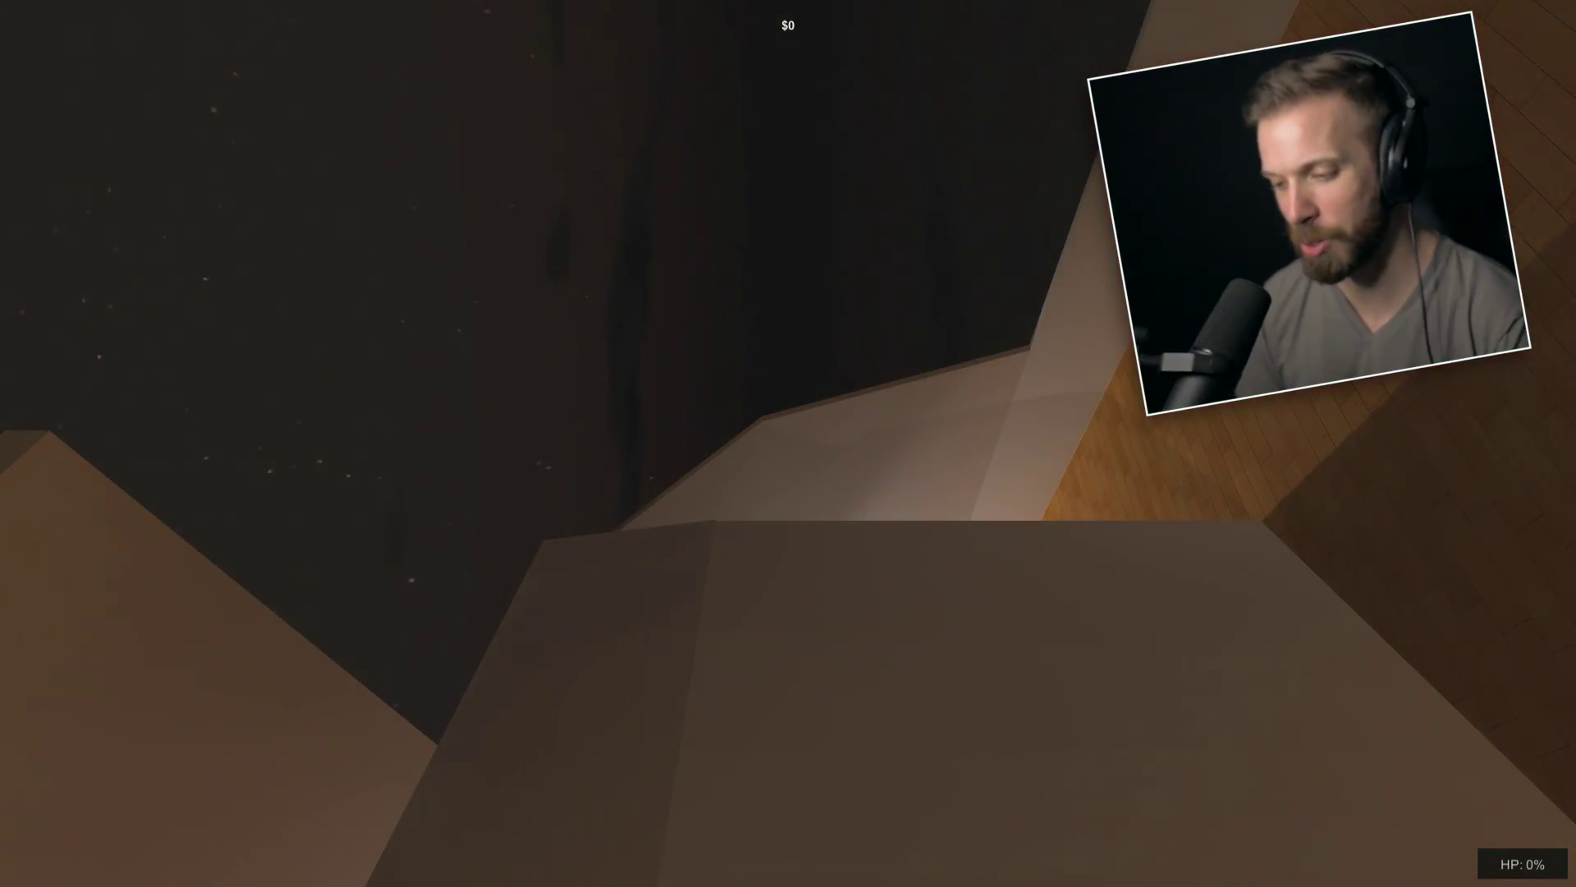
pyautogui.press('w')
pyautogui.press('w')
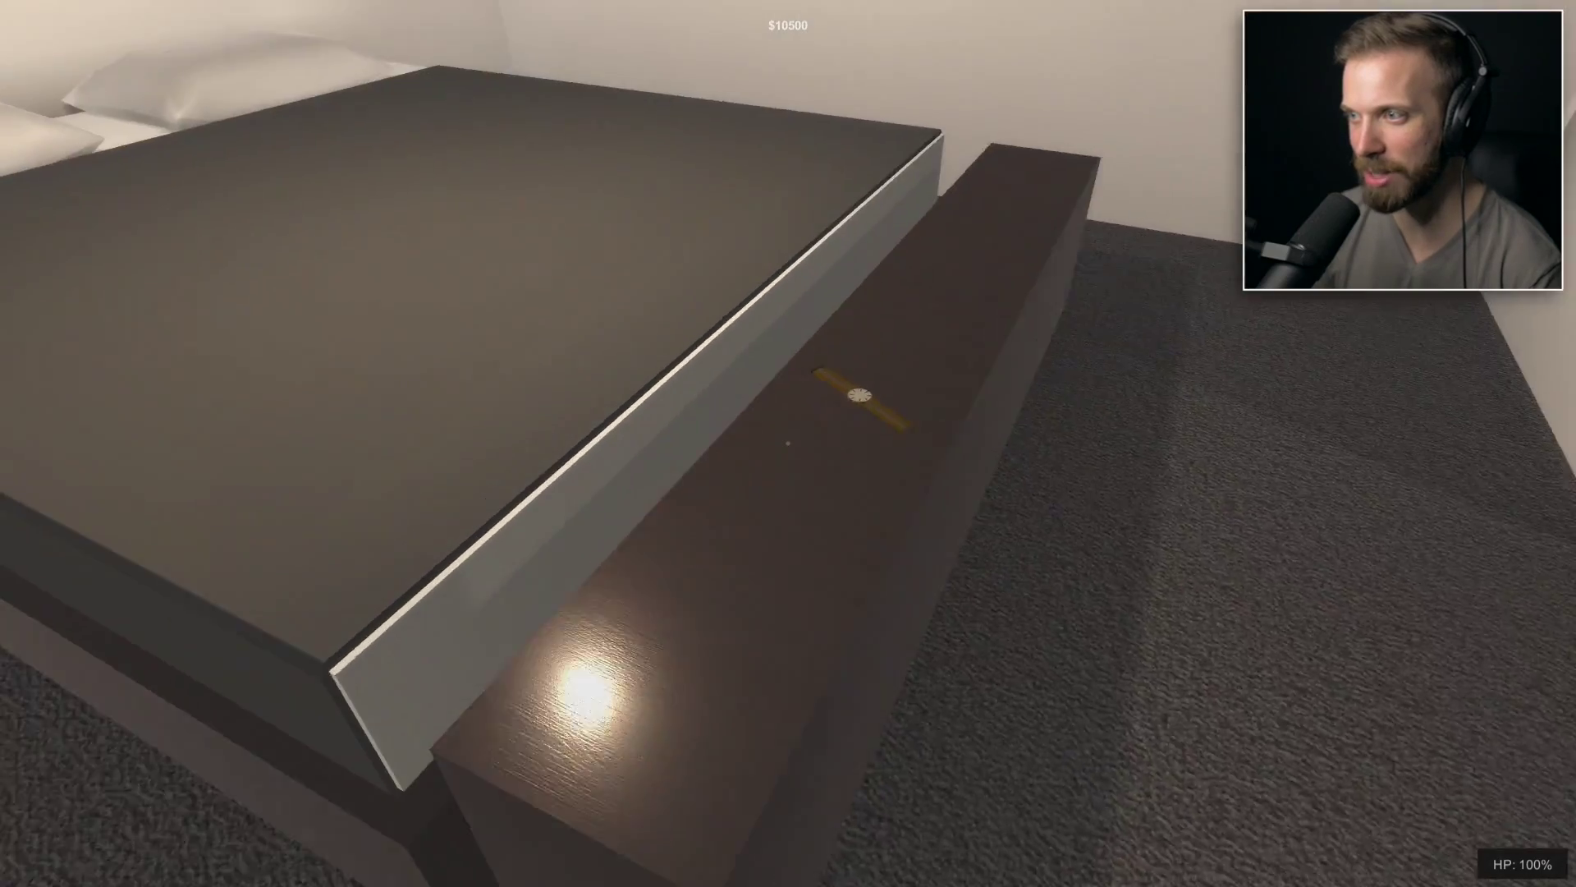
pyautogui.press('e')
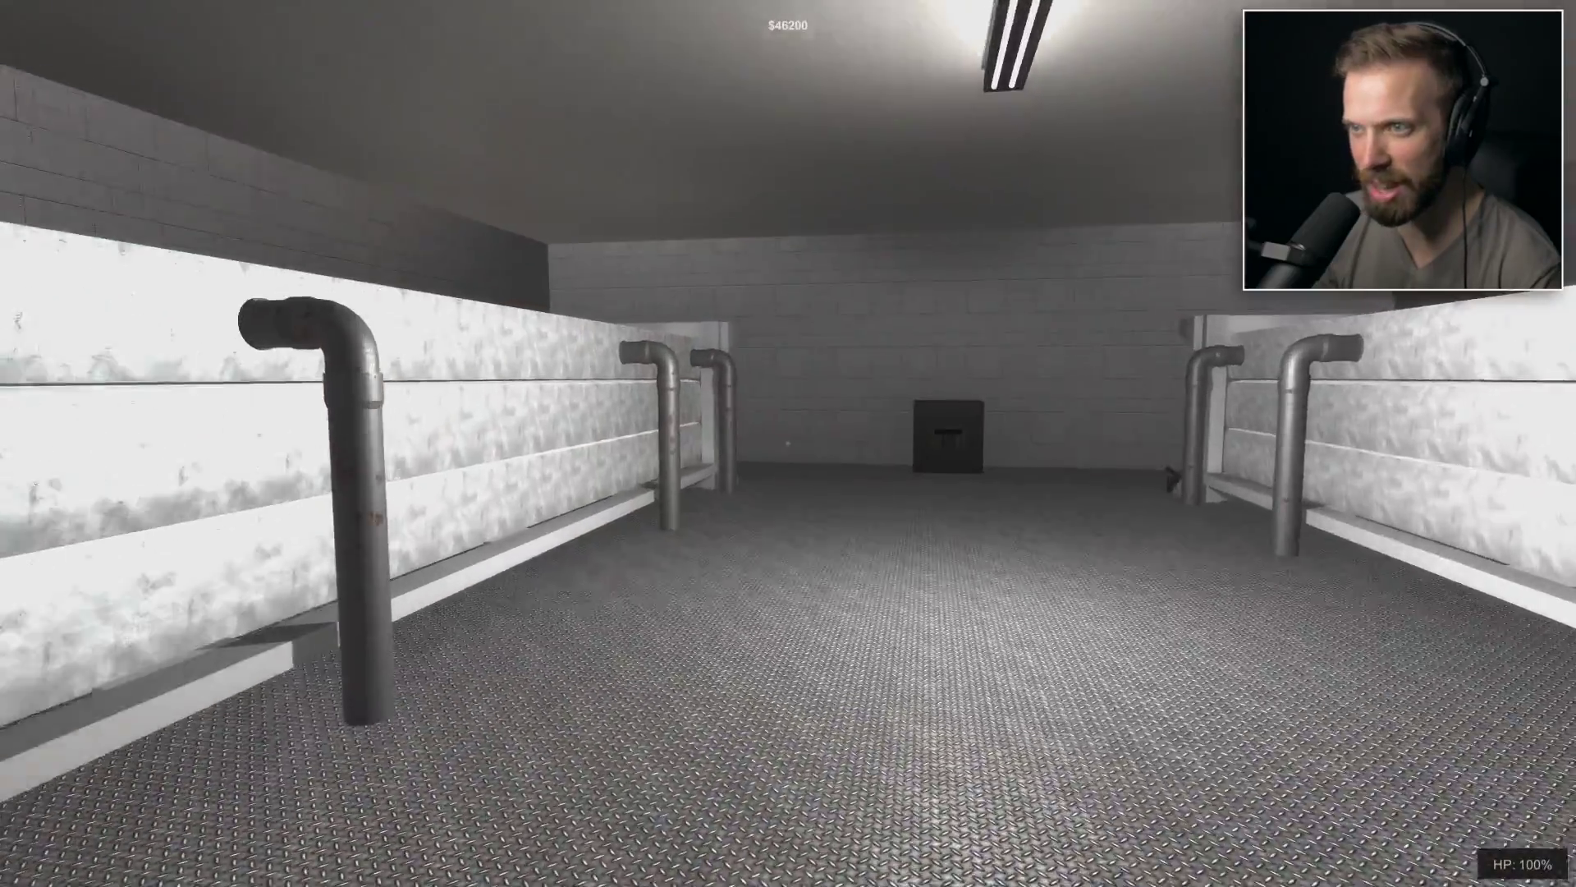
# Enter the code on the black keypad box and take the Bank Documents for $52,200.
pyautogui.press('w')
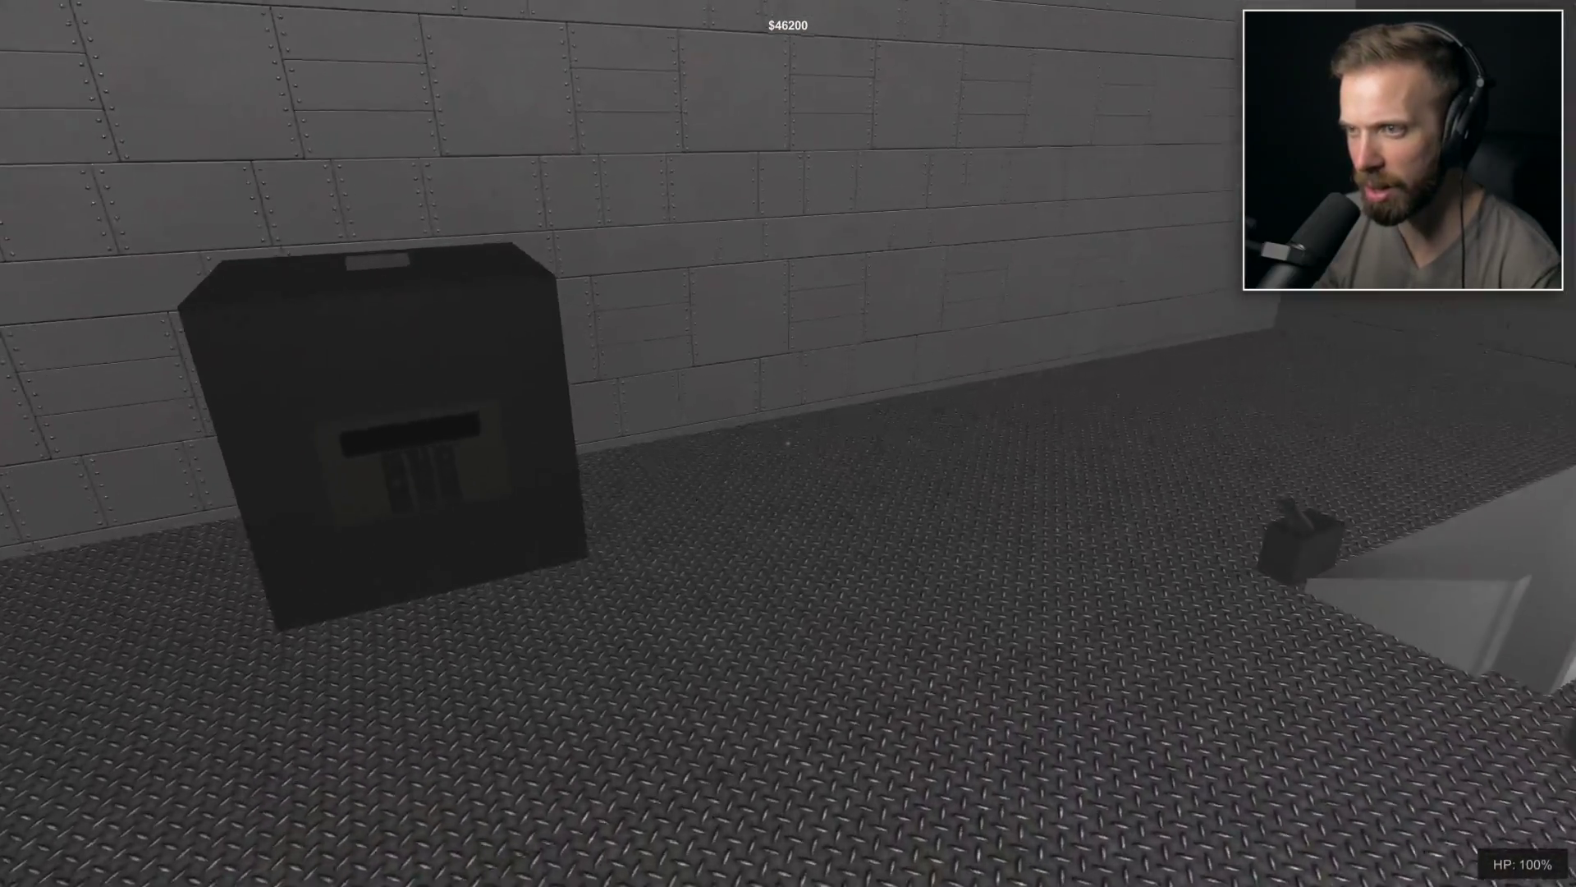
pyautogui.press('w')
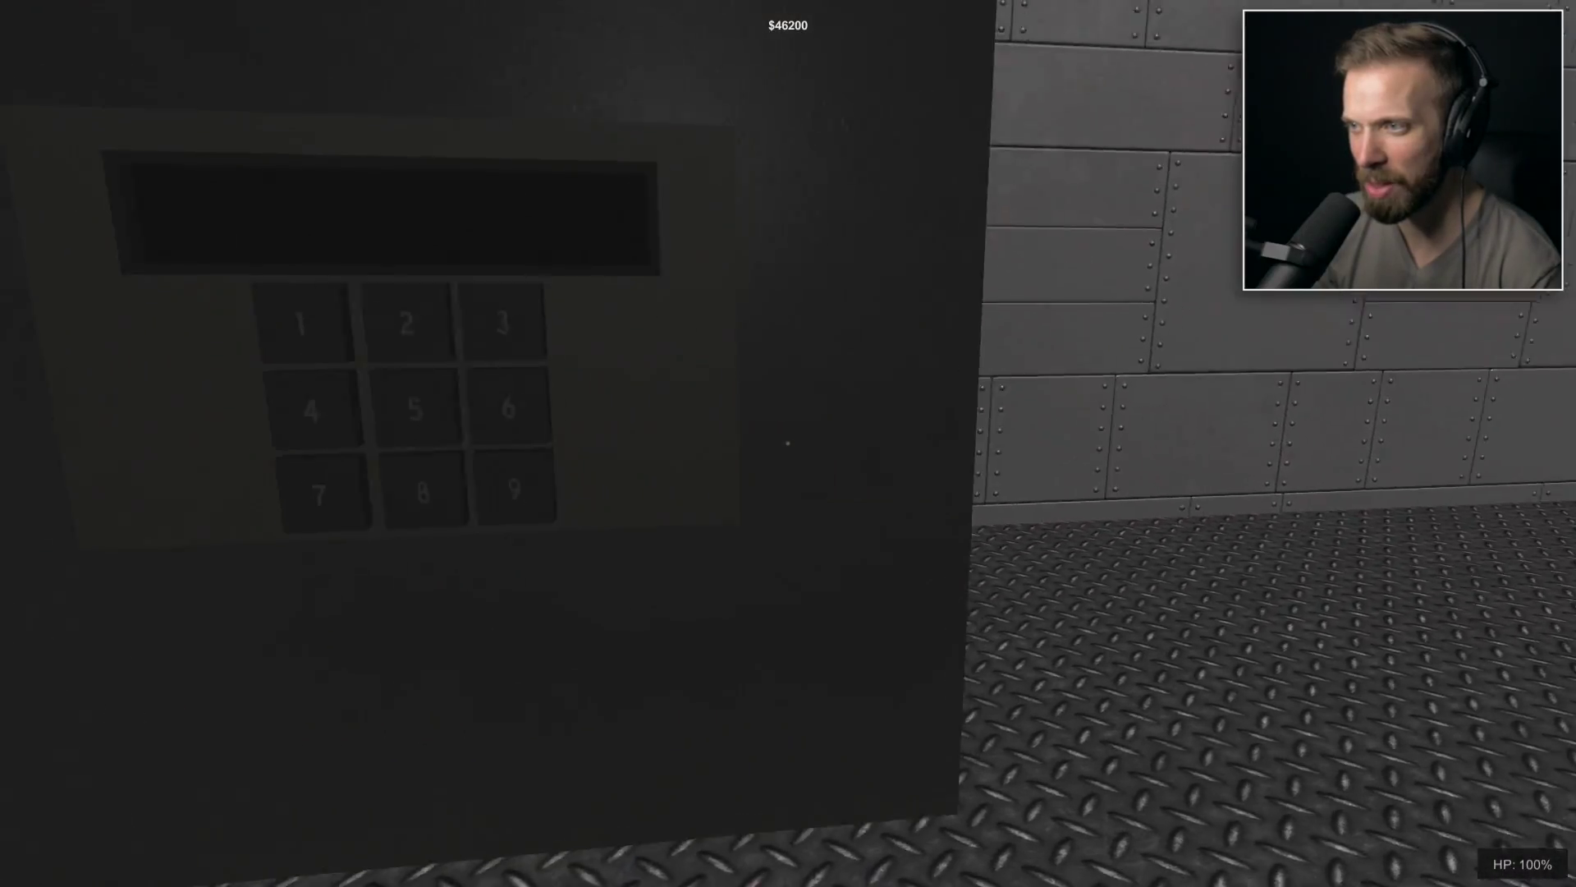
pyautogui.press('w')
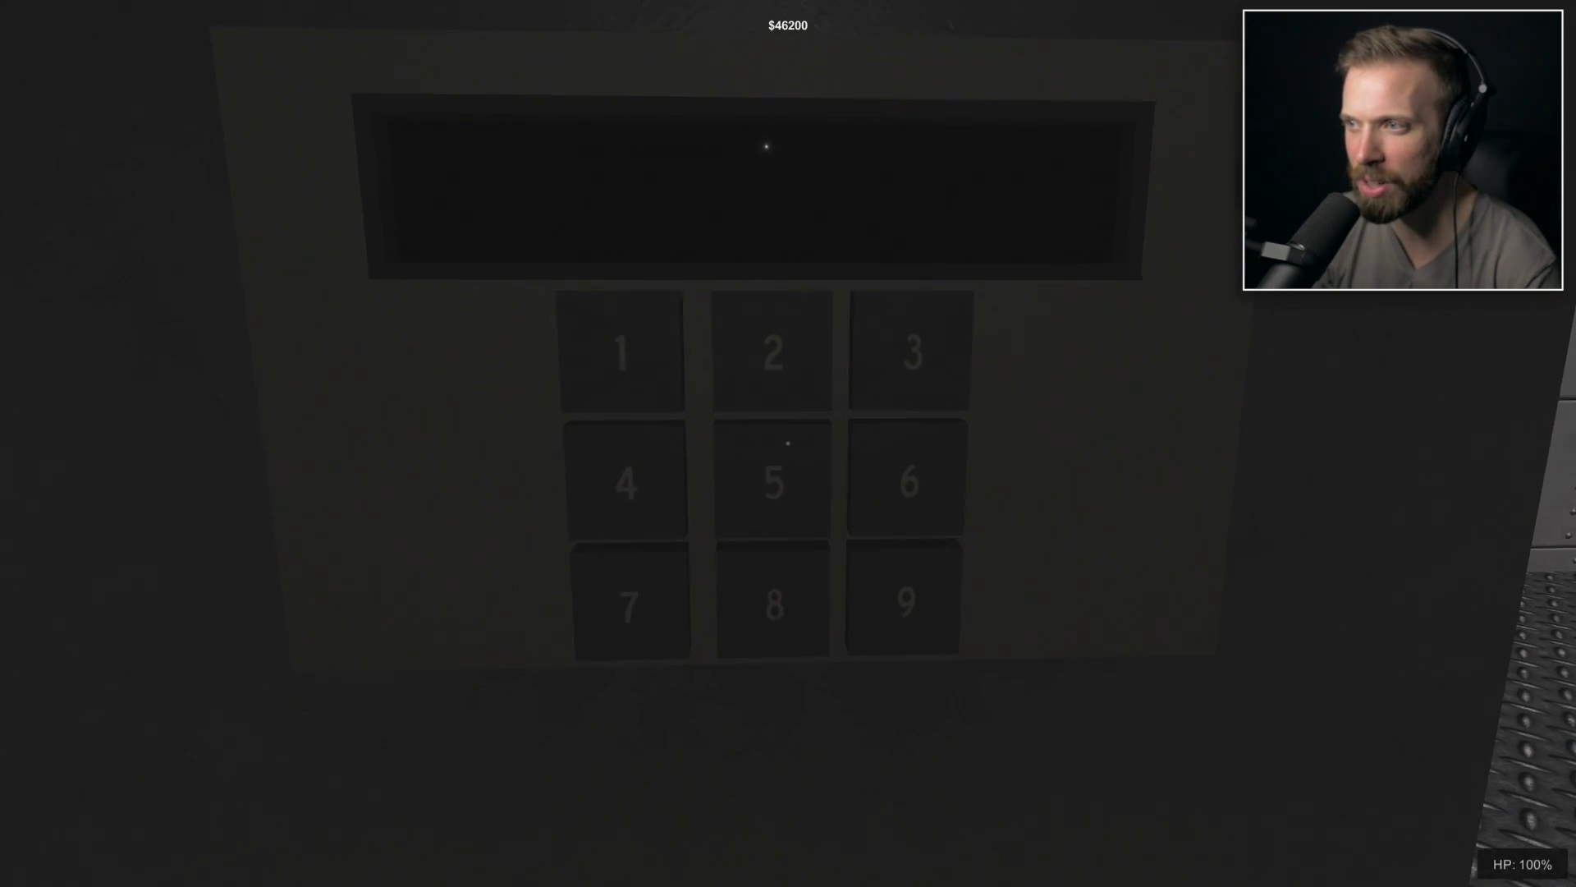
pyautogui.click(789, 444)
pyautogui.click(788, 443)
pyautogui.click(788, 444)
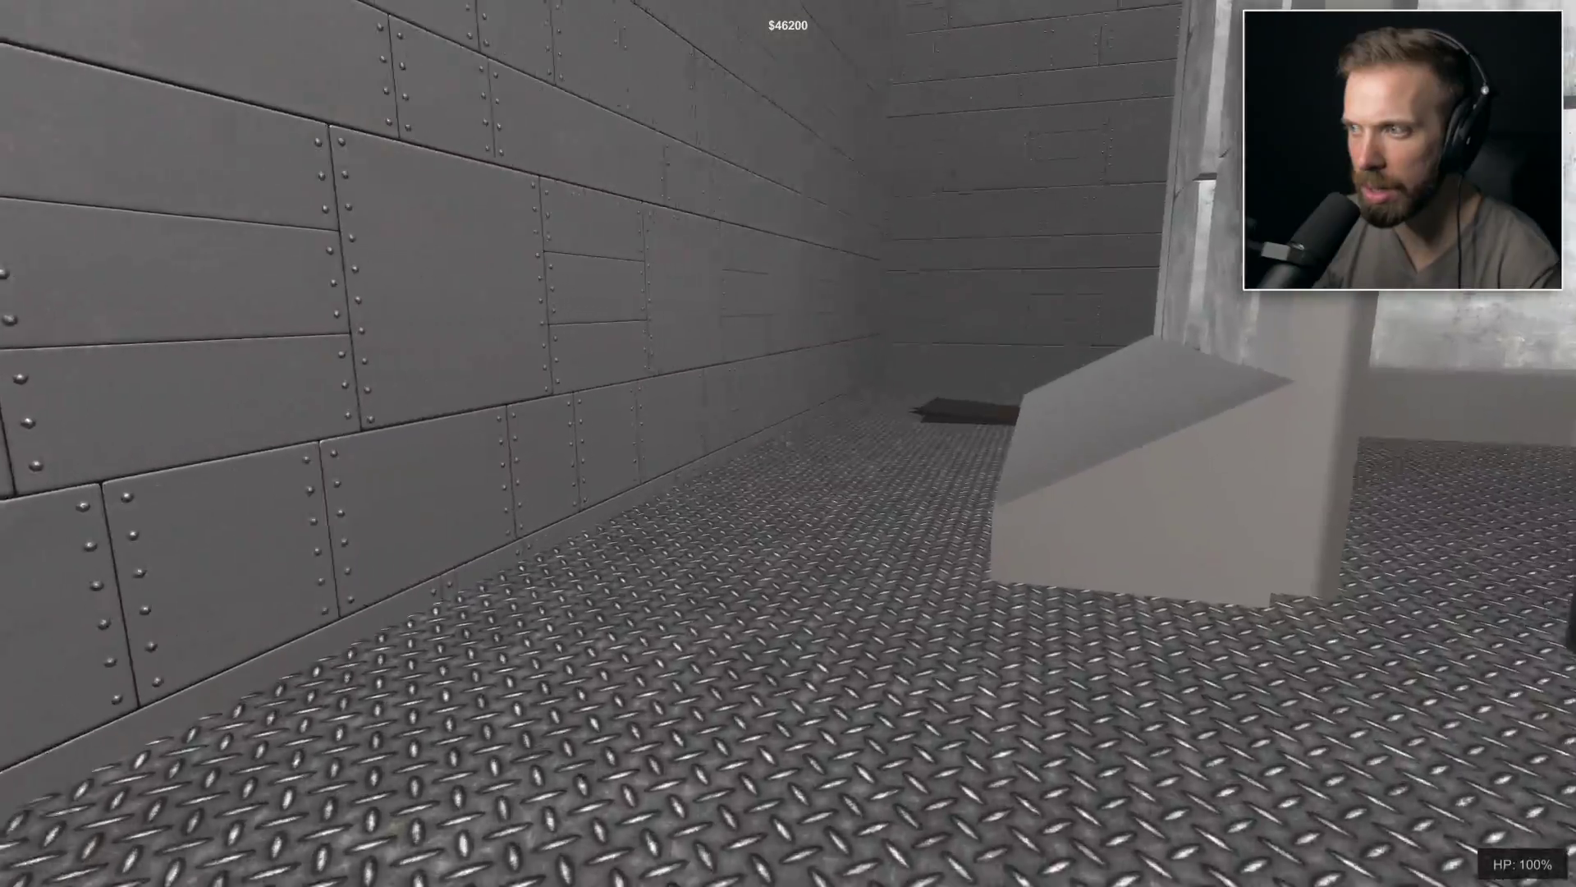
pyautogui.press('e')
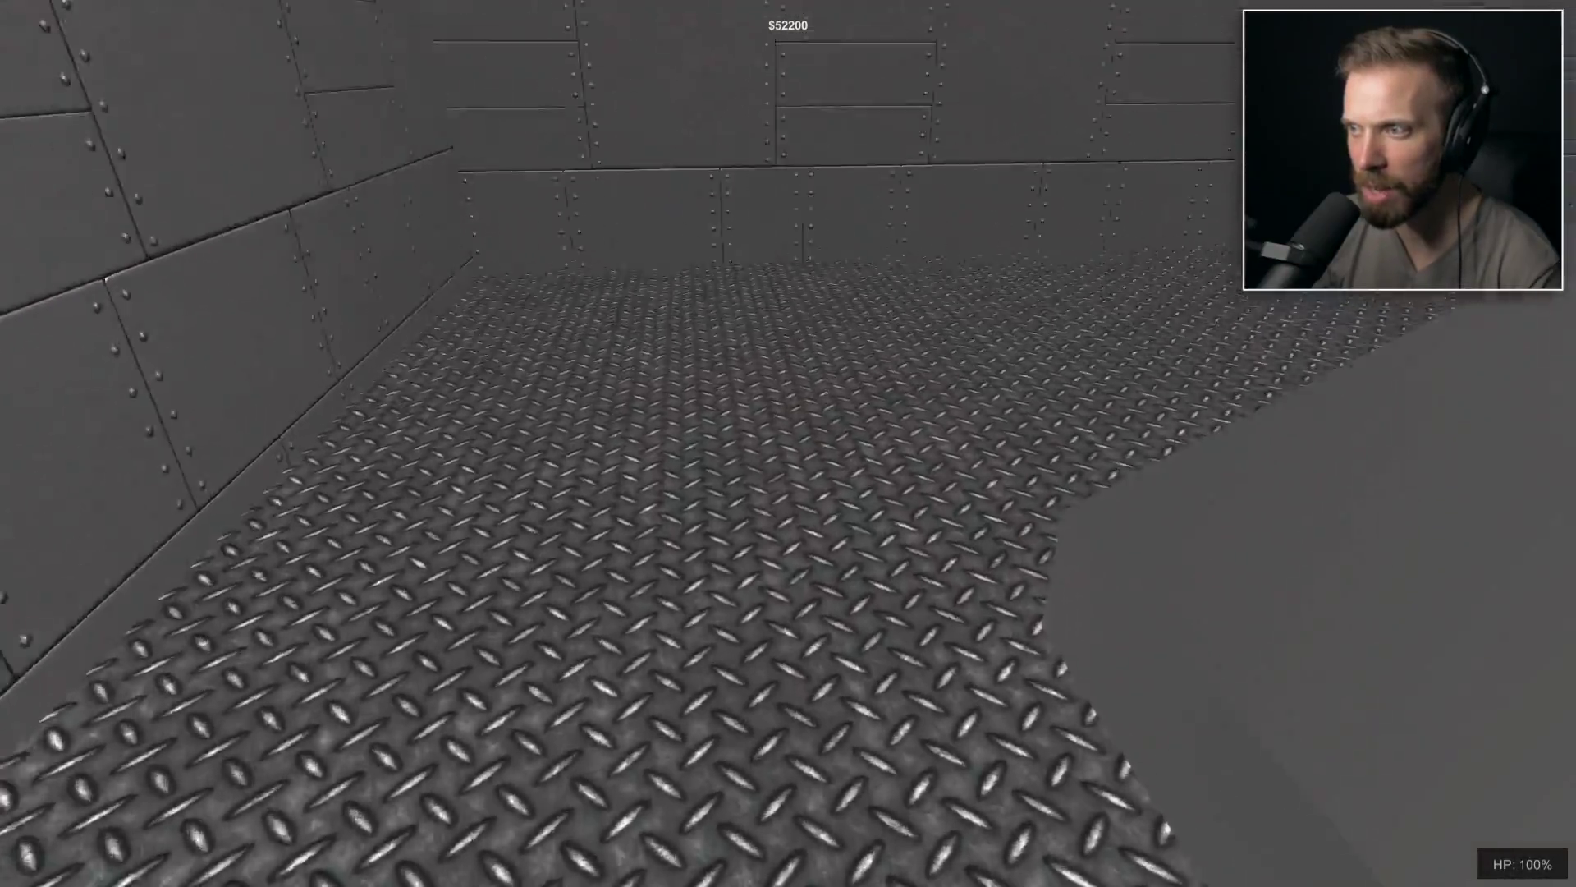
# Walk the white corridors into the dark lounge until a guard kills the thief.
pyautogui.press('w')
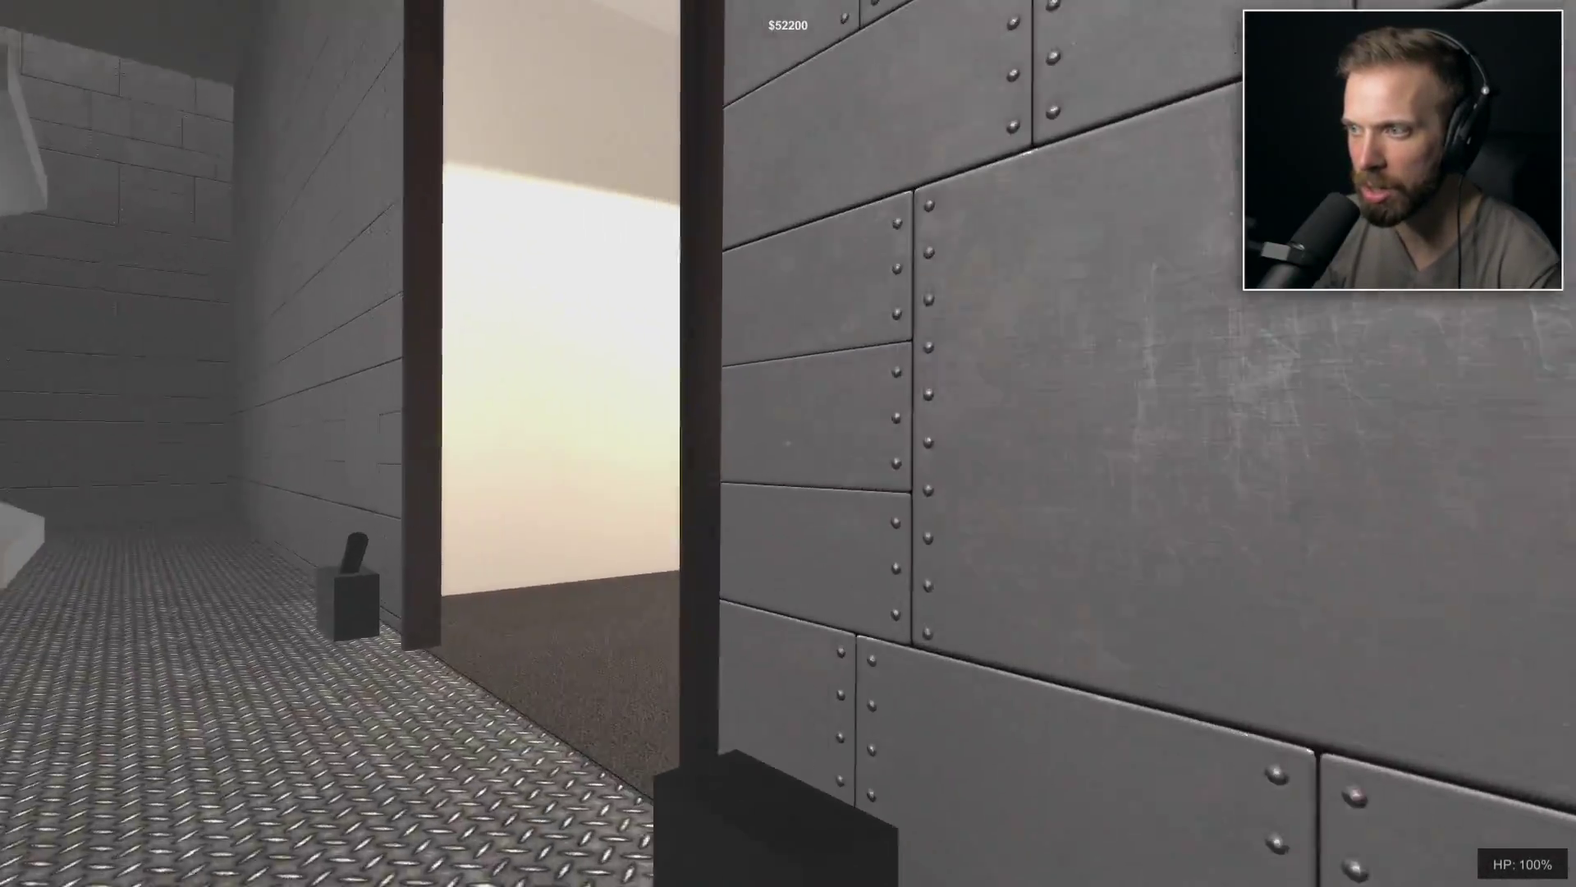
pyautogui.press('w')
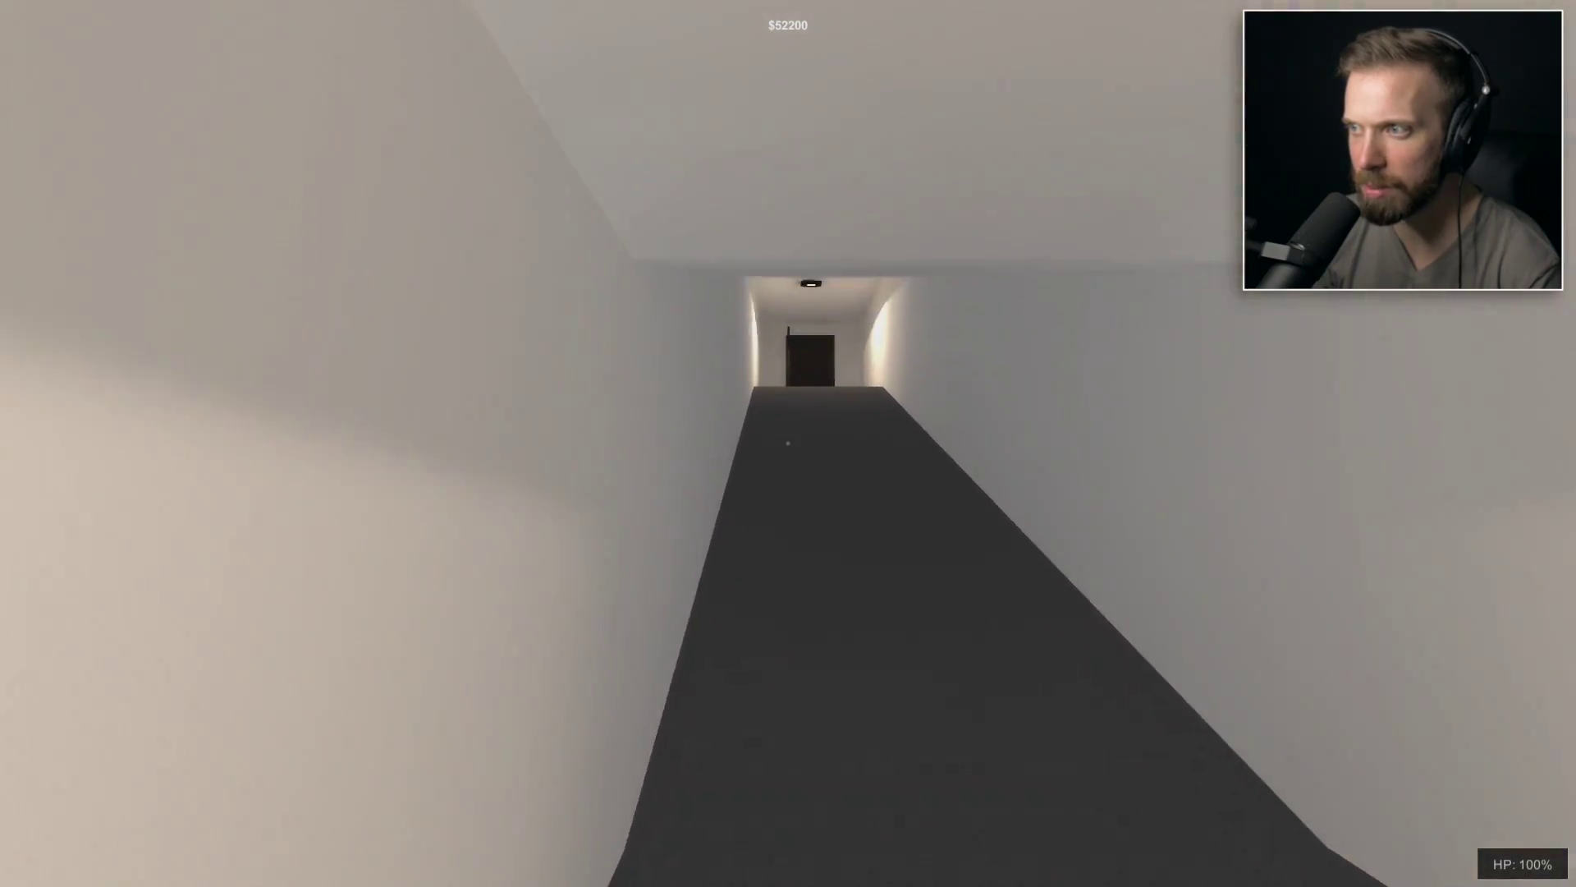
pyautogui.press('w')
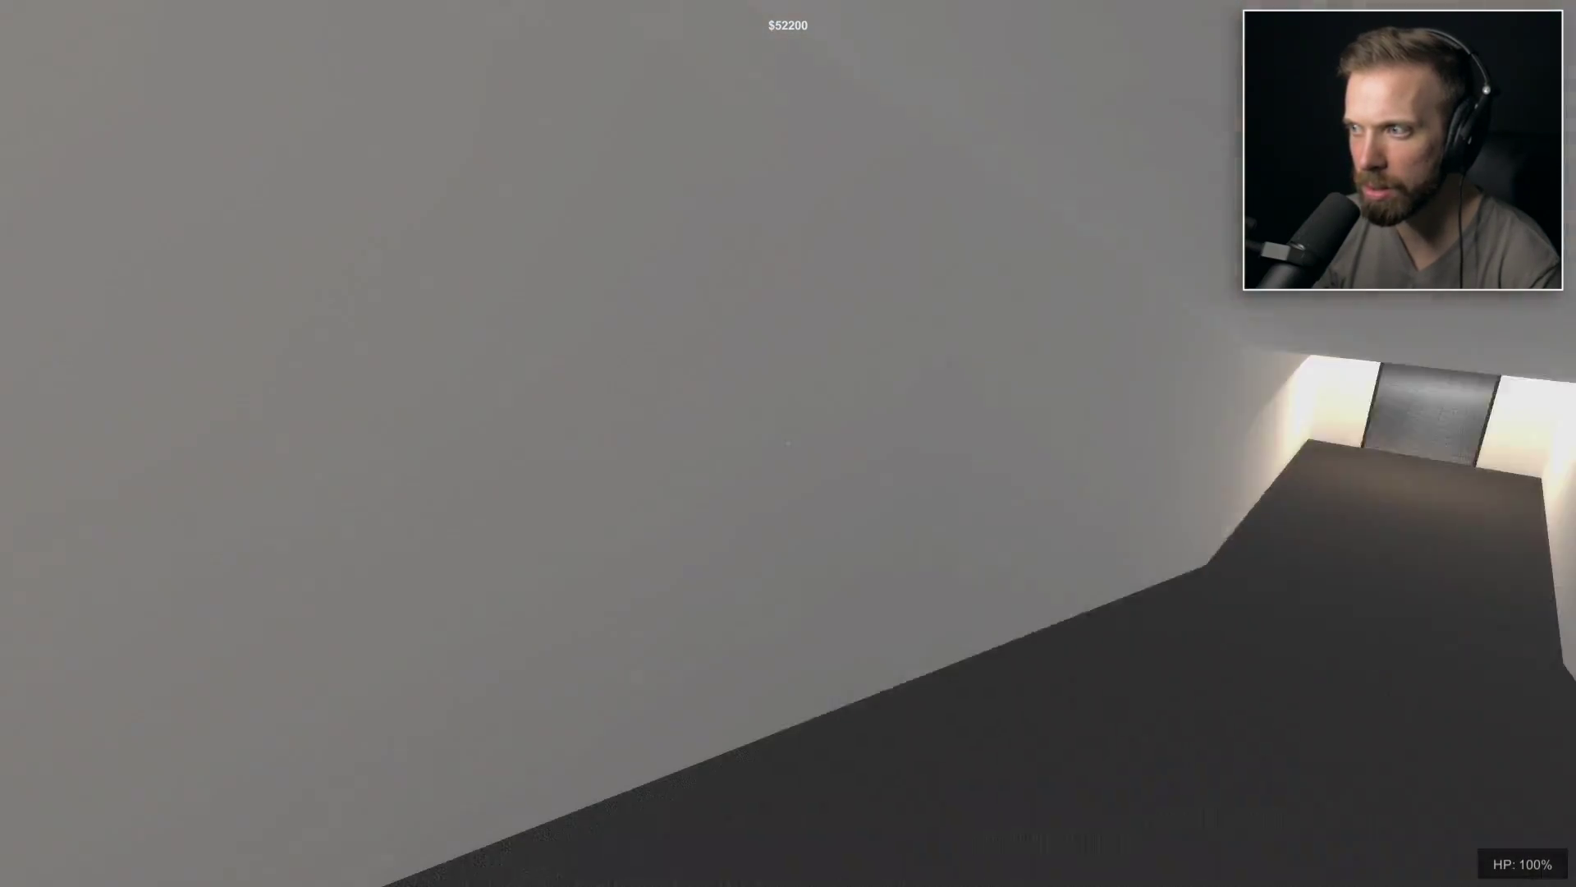
pyautogui.press('w')
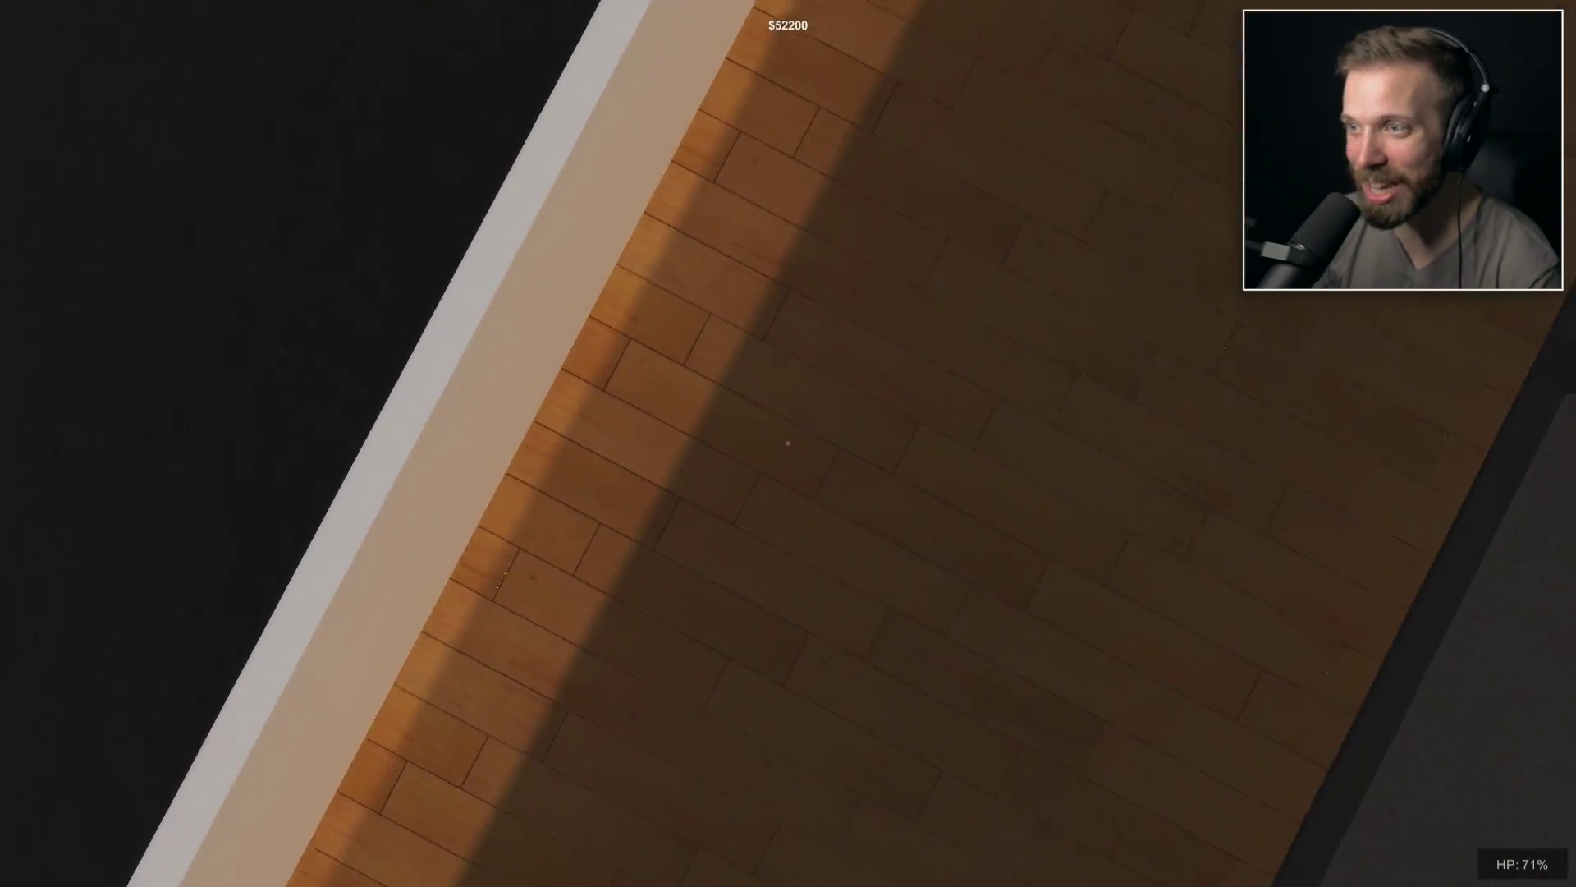
pyautogui.press('w')
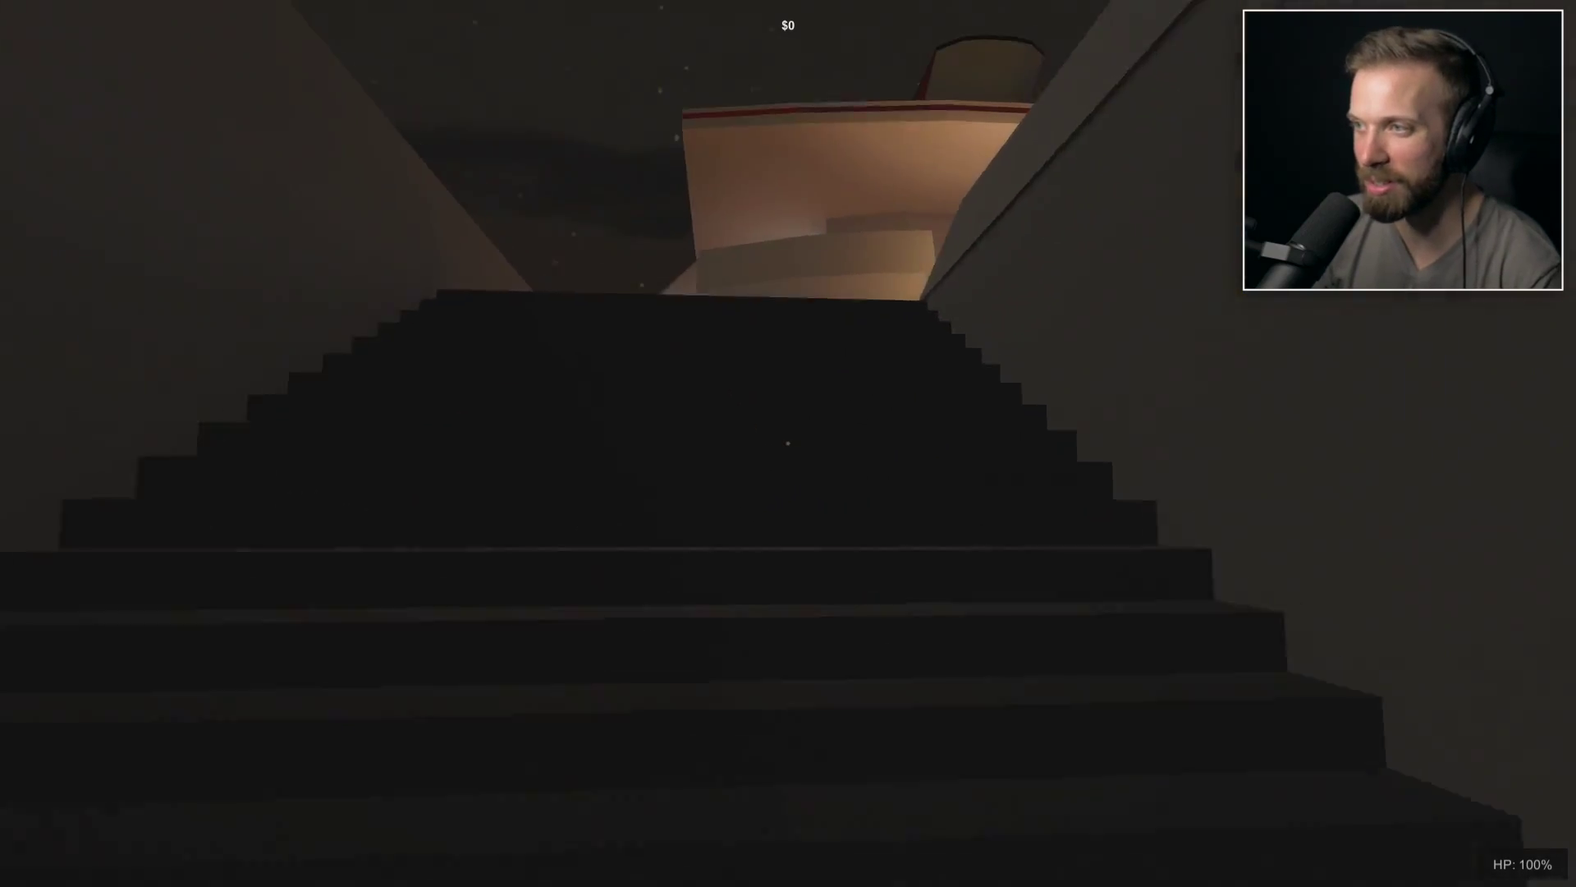
# Carry the pizza box upstairs along the glass-walled walkway and drop it.
pyautogui.press('w')
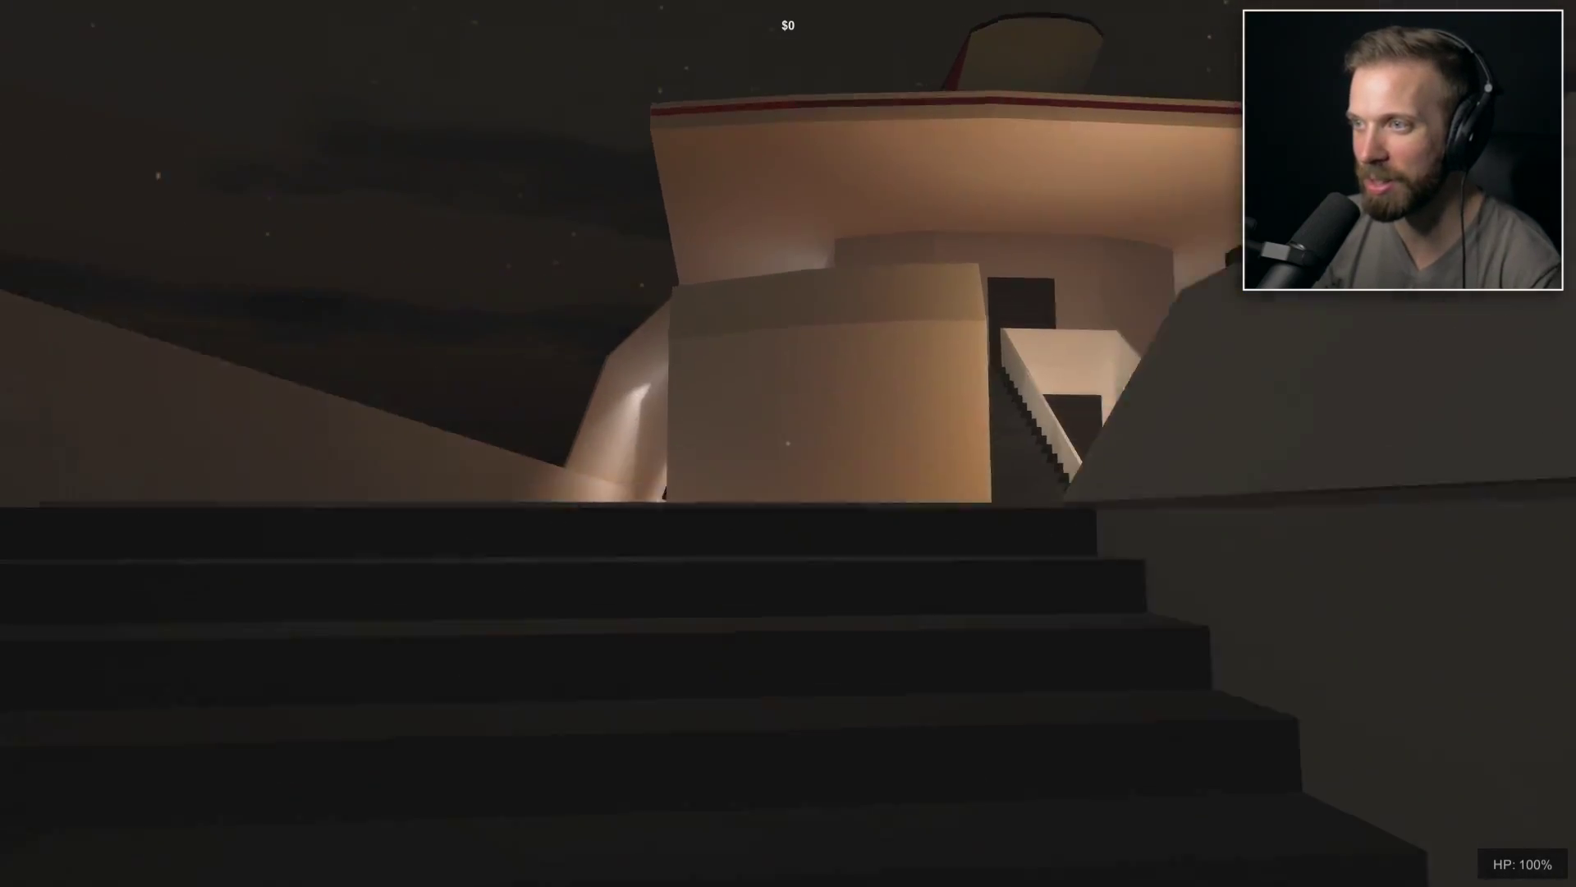
pyautogui.press('w')
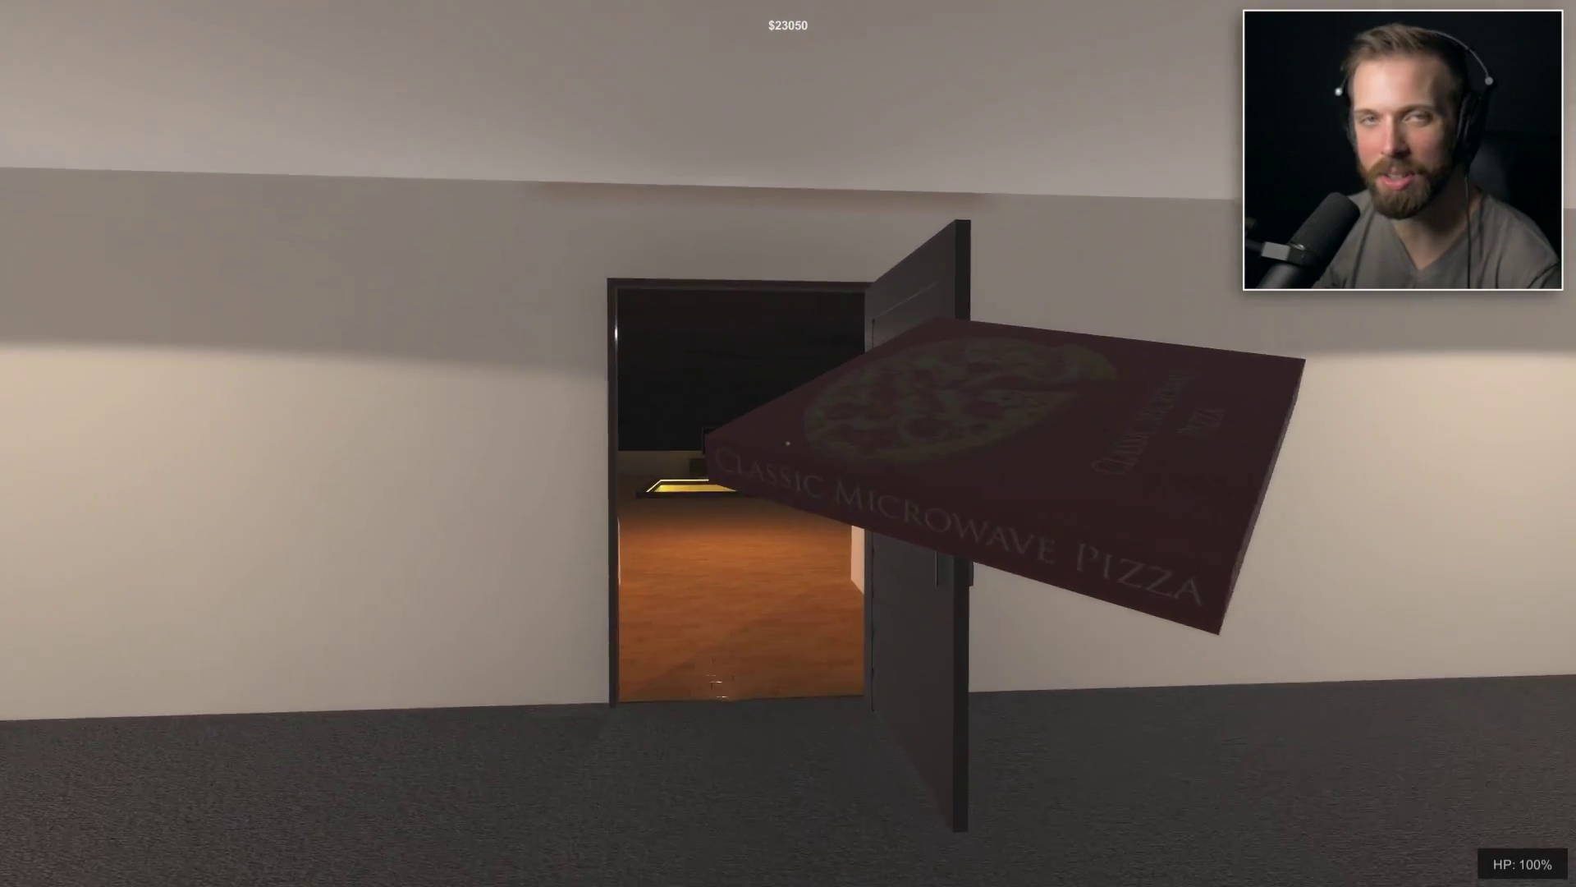
pyautogui.press('w')
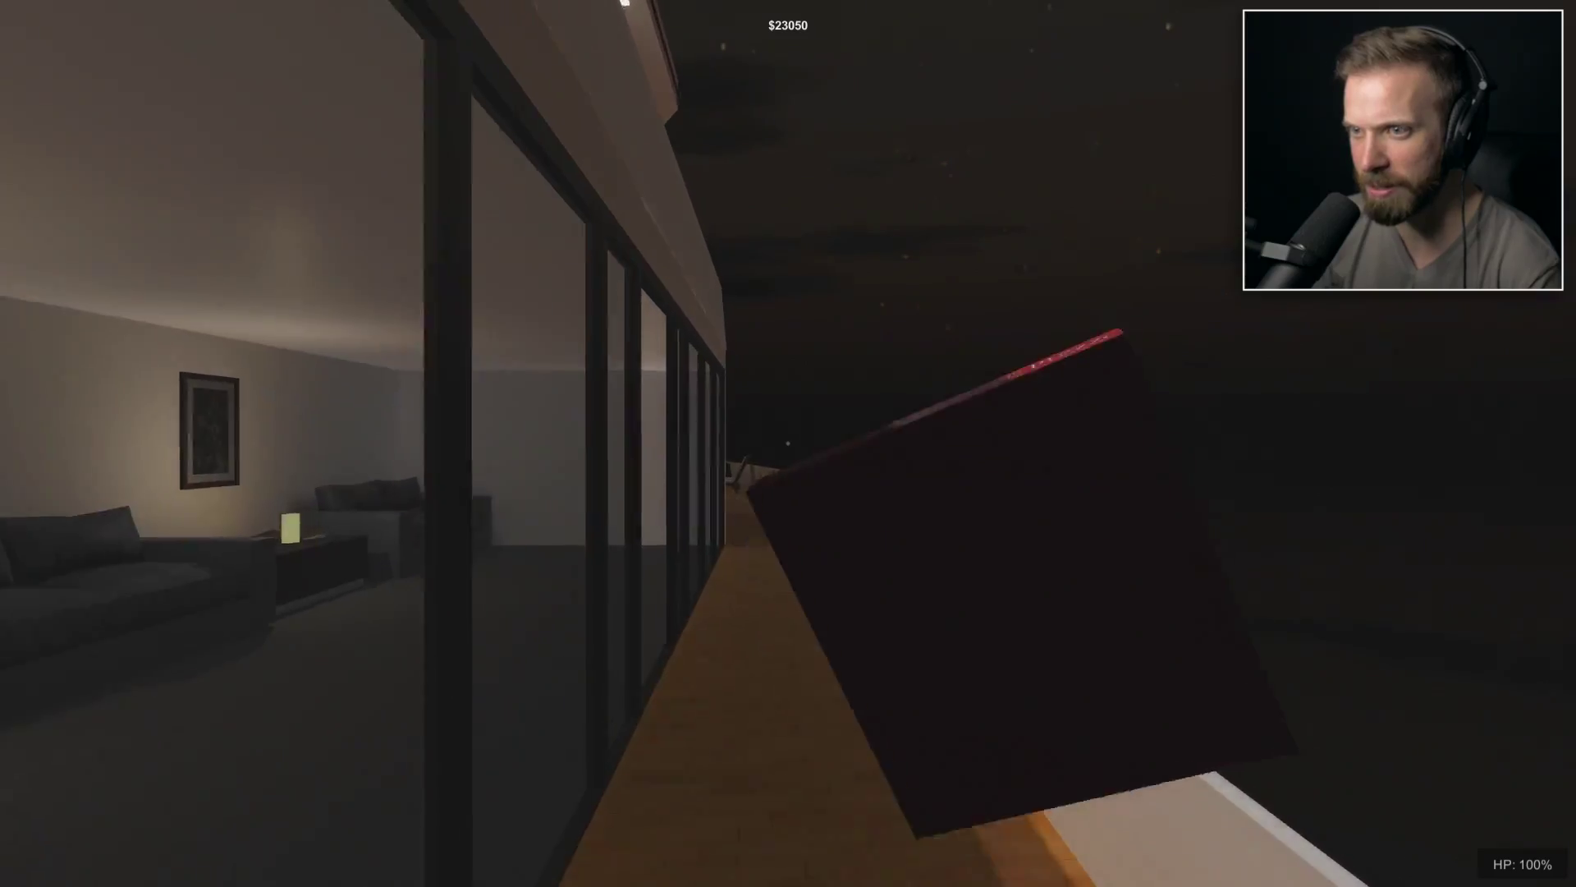
pyautogui.press('w')
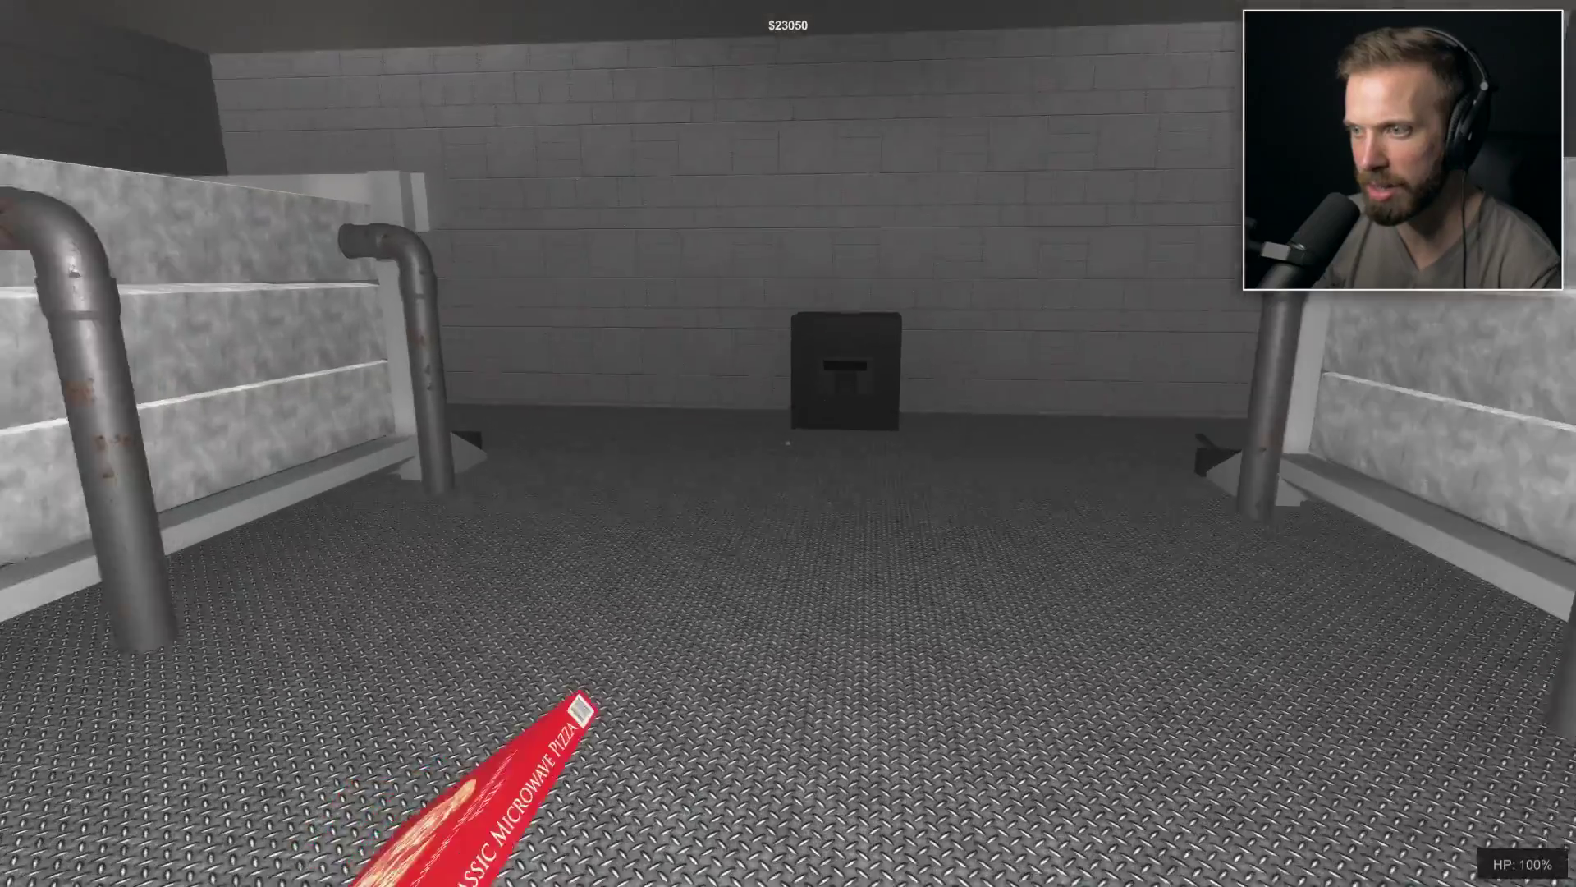
pyautogui.press('g')
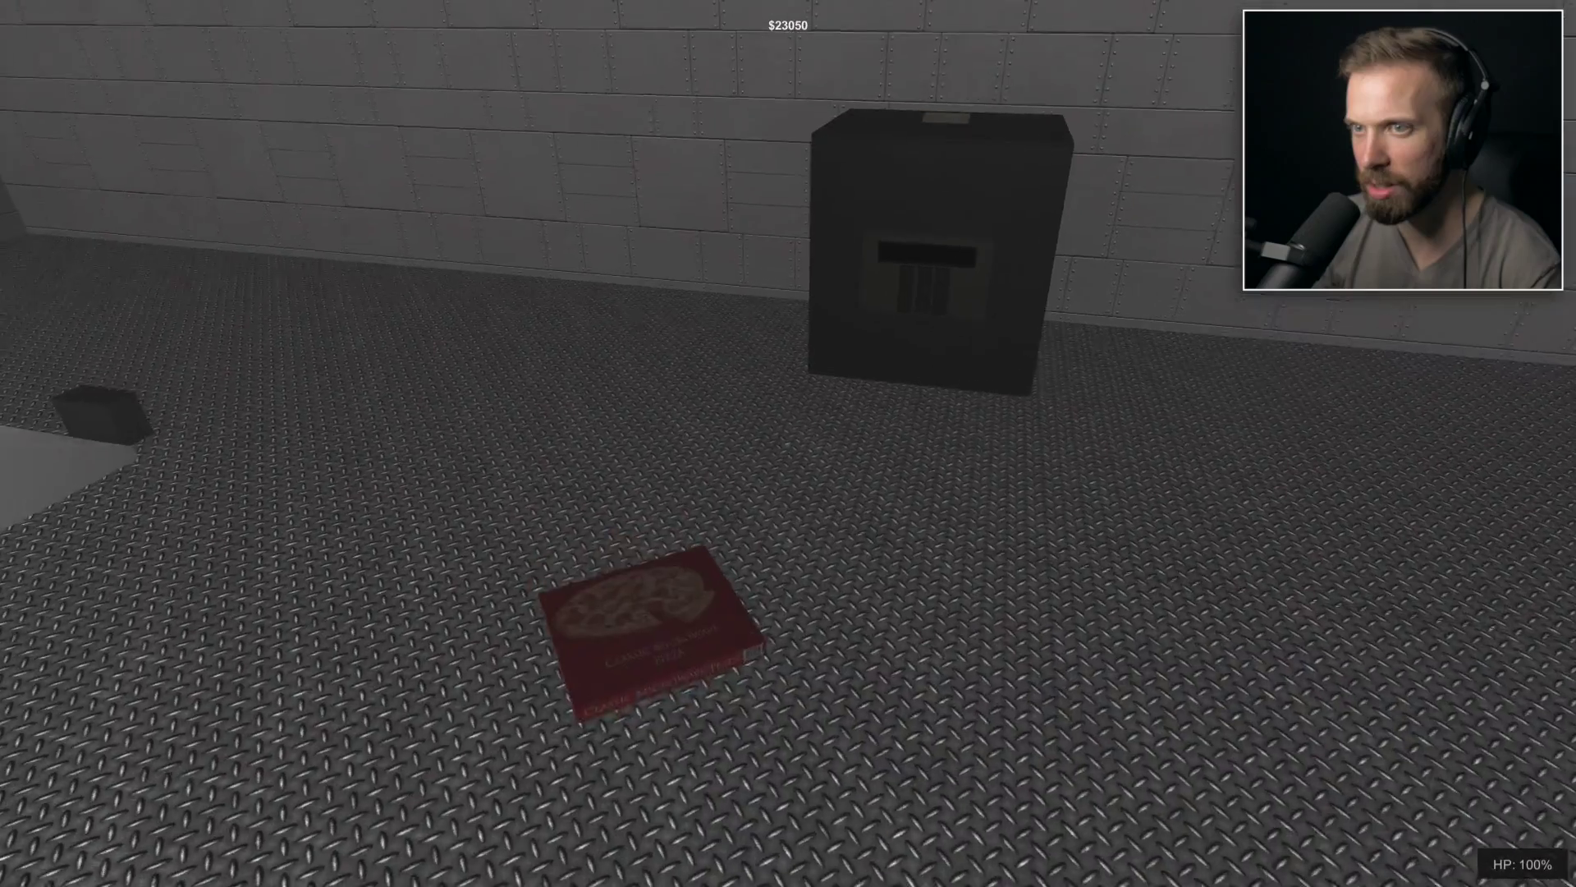
# Enter the wall safe's code, including digit 5, and collect the gold bars for $123,050.
pyautogui.press('w')
pyautogui.press('w')
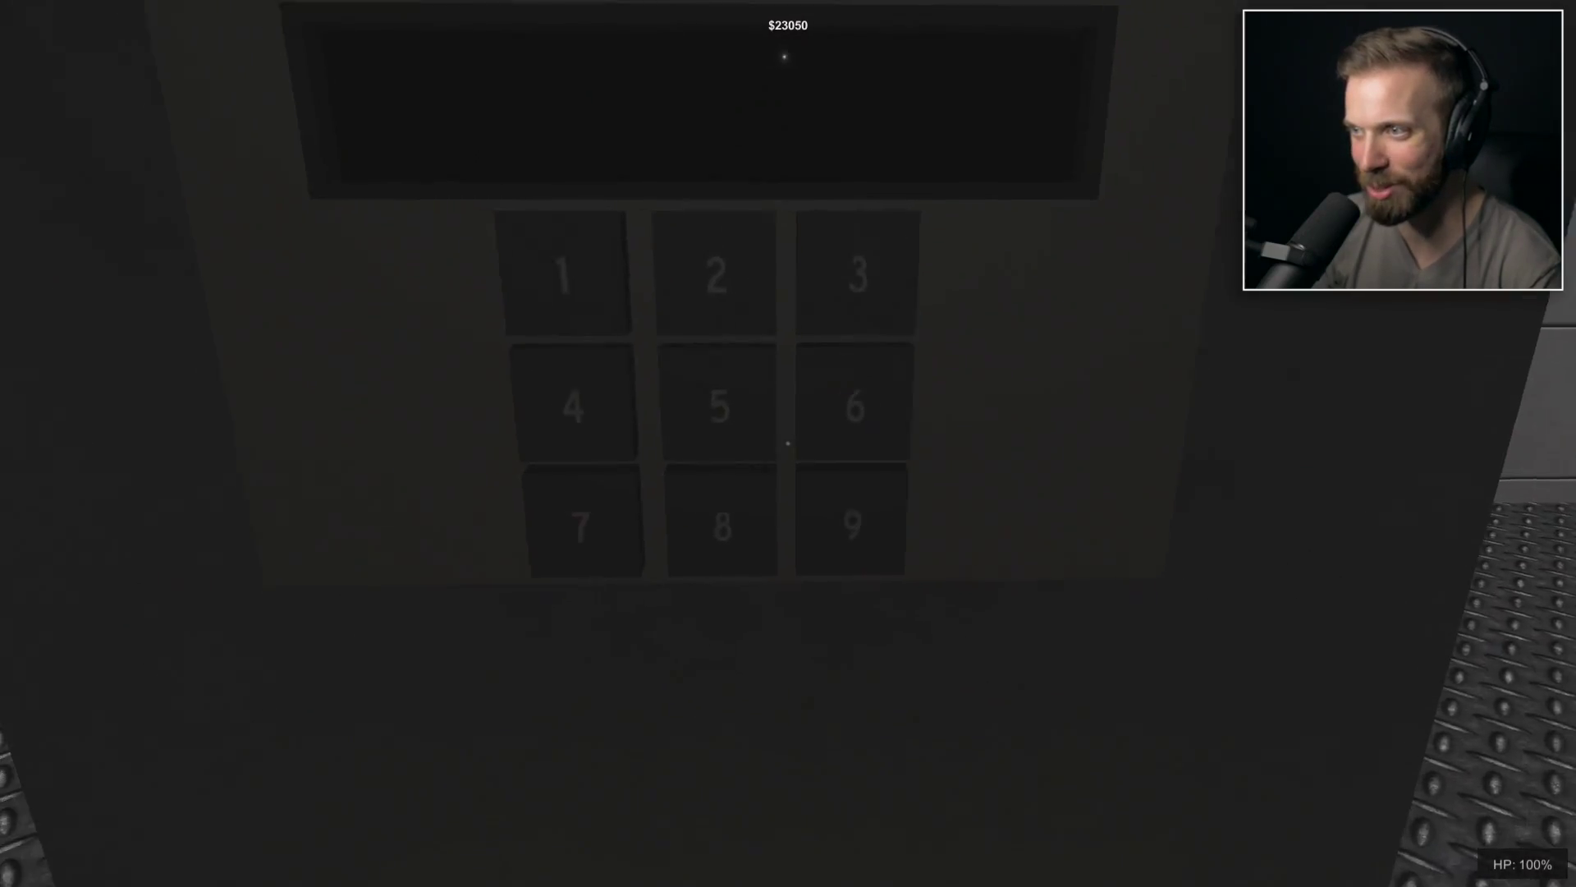
pyautogui.click(788, 444)
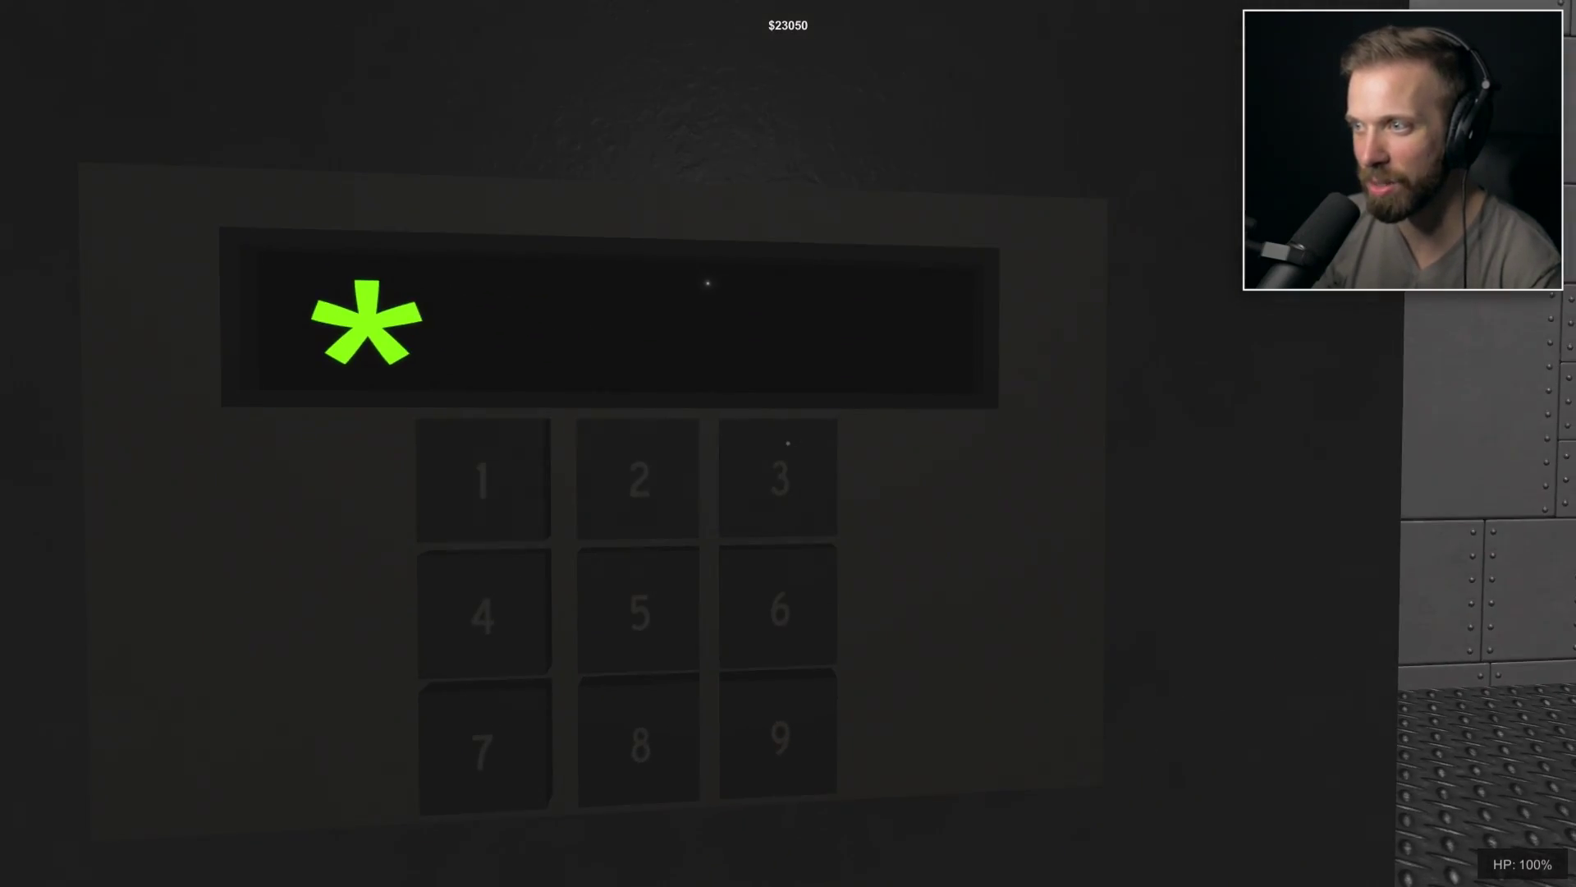
pyautogui.click(788, 444)
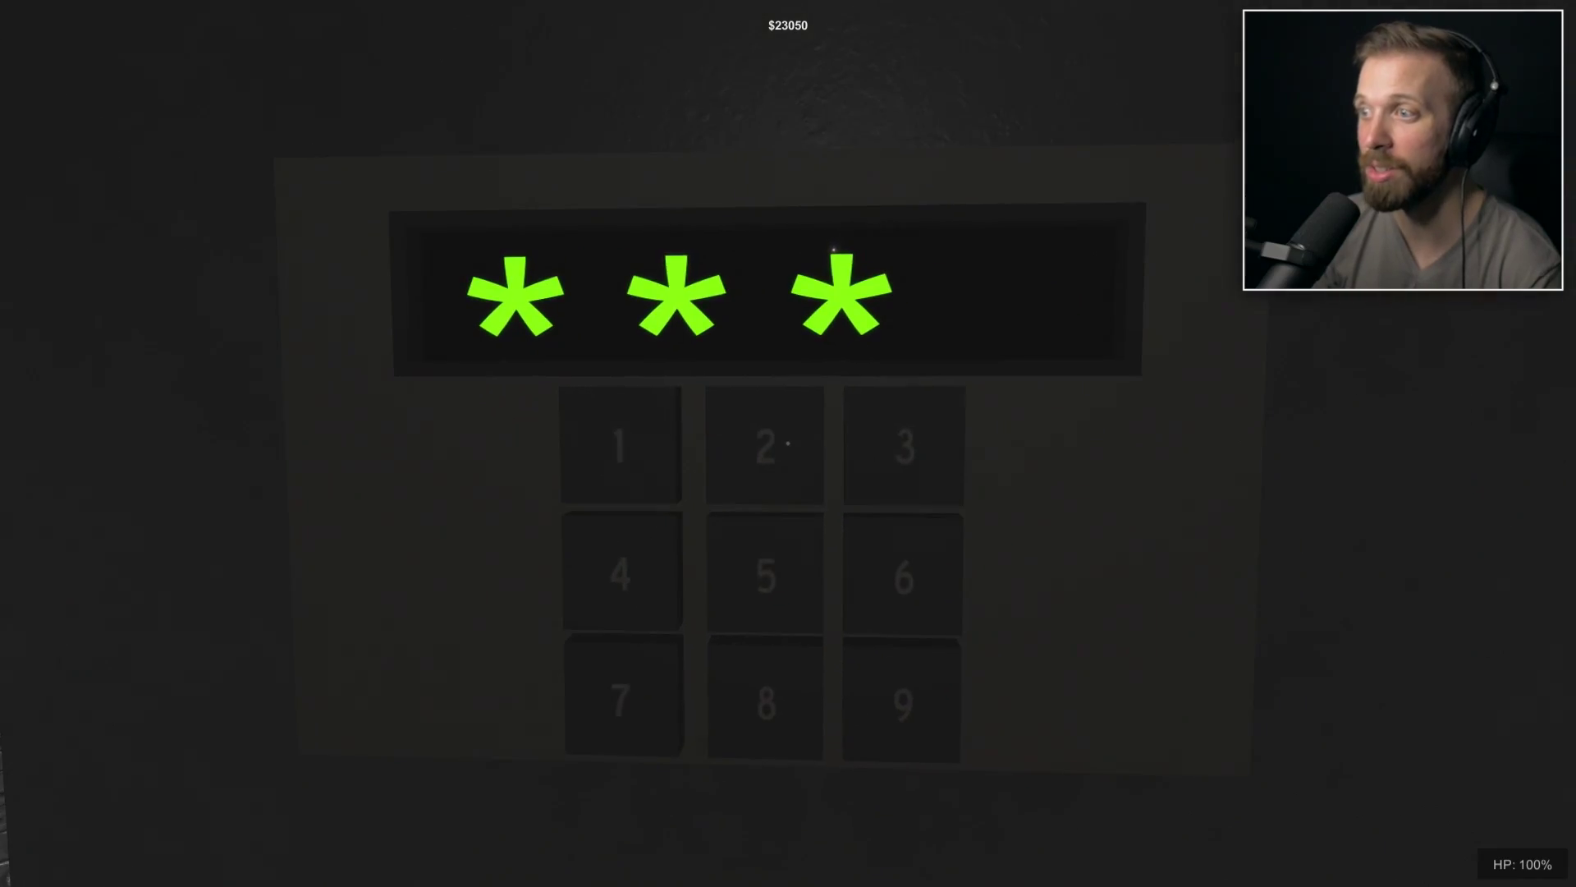
pyautogui.click(788, 443)
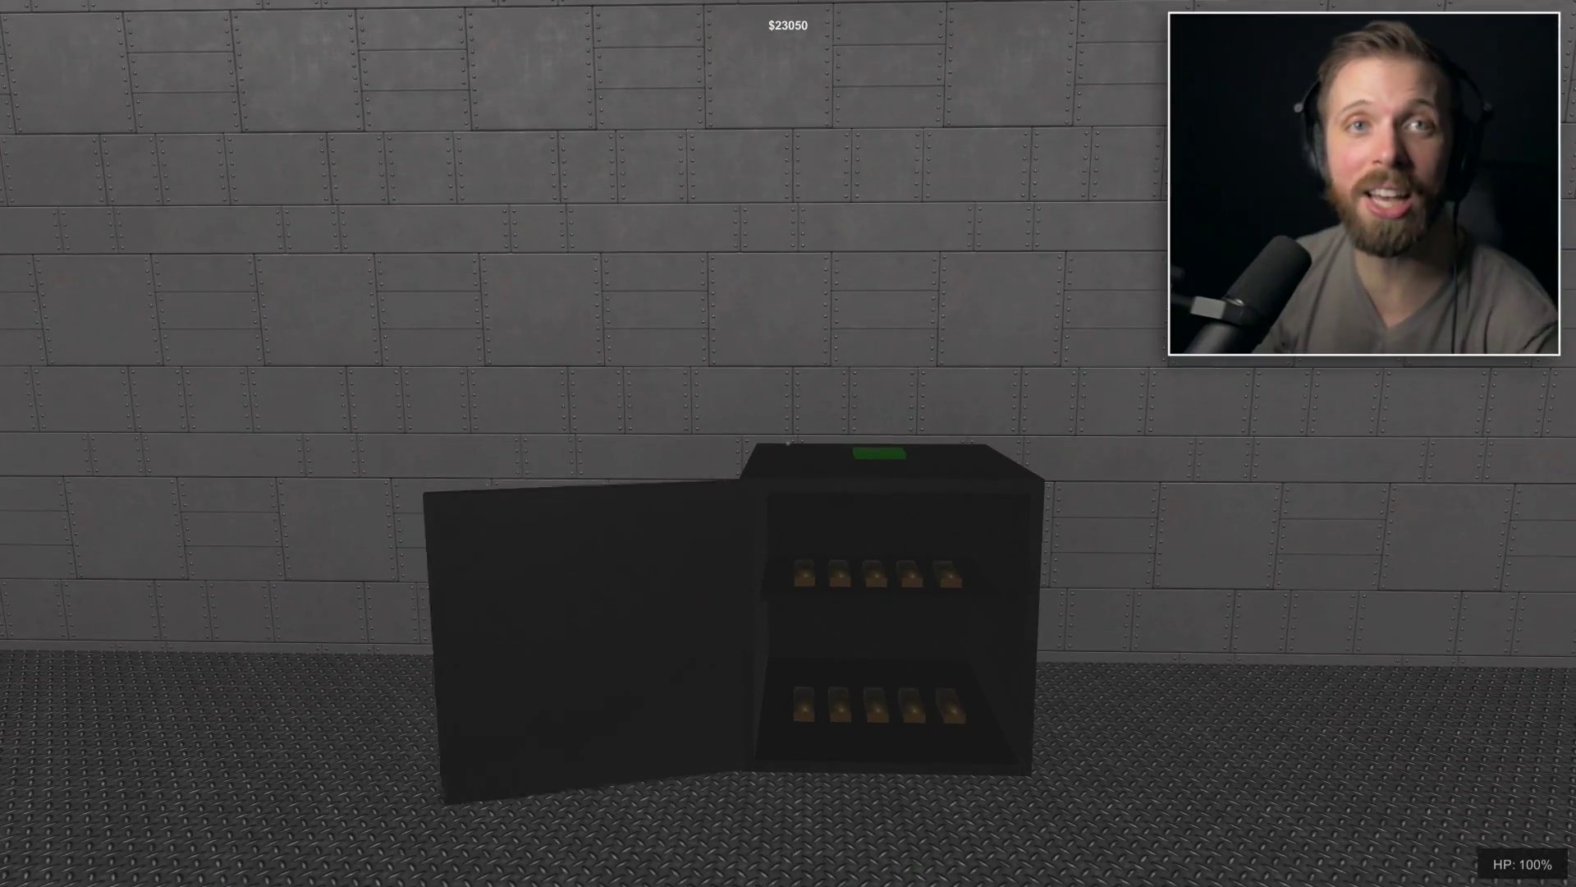
pyautogui.press('w')
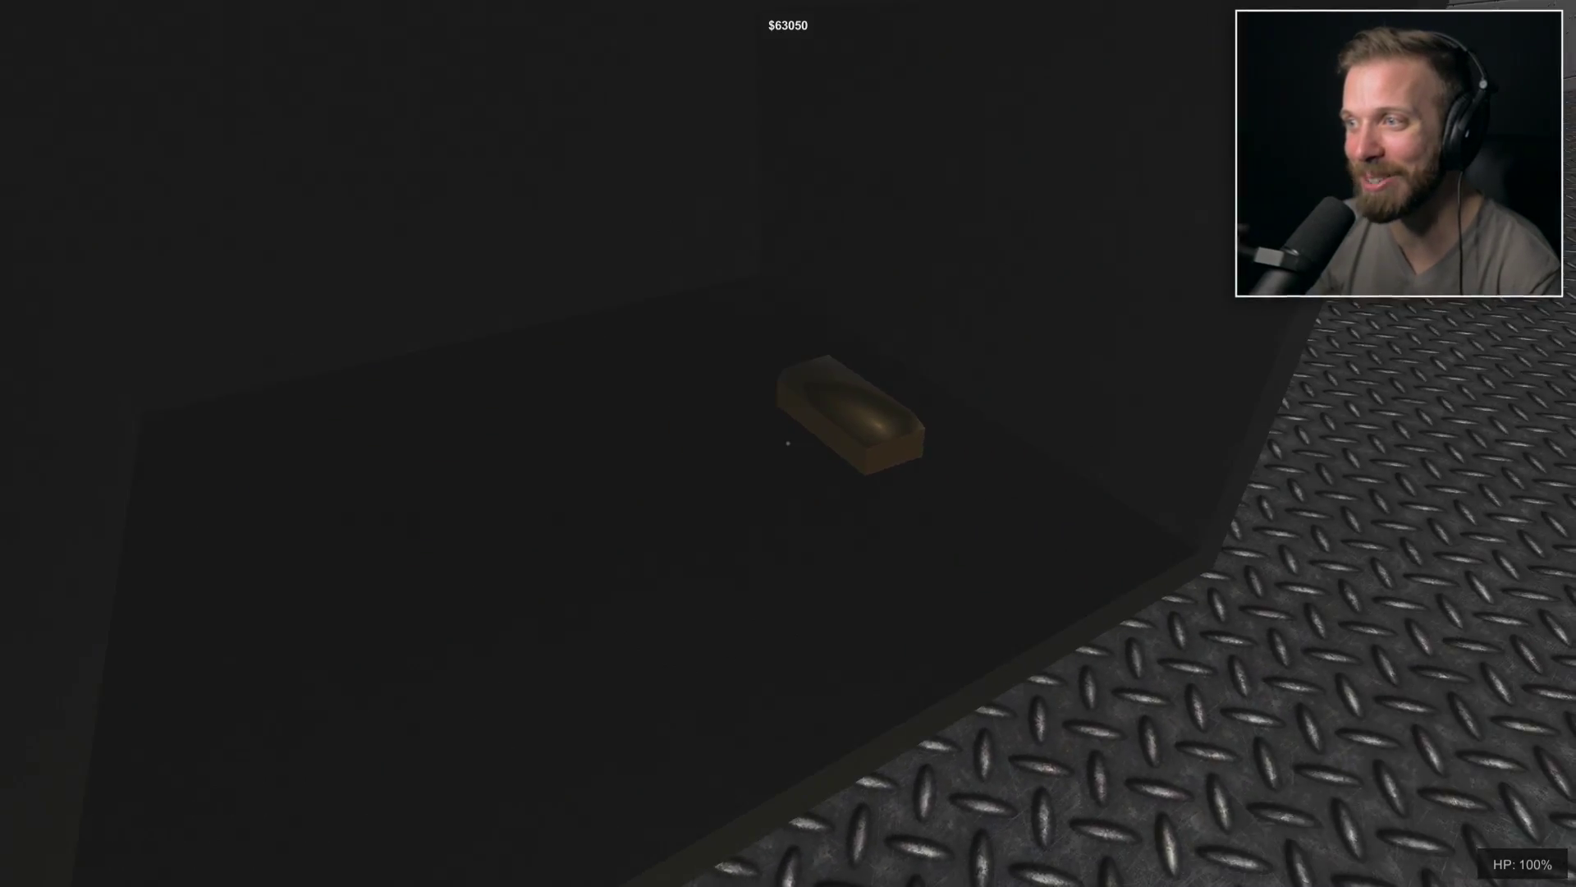
pyautogui.press('s')
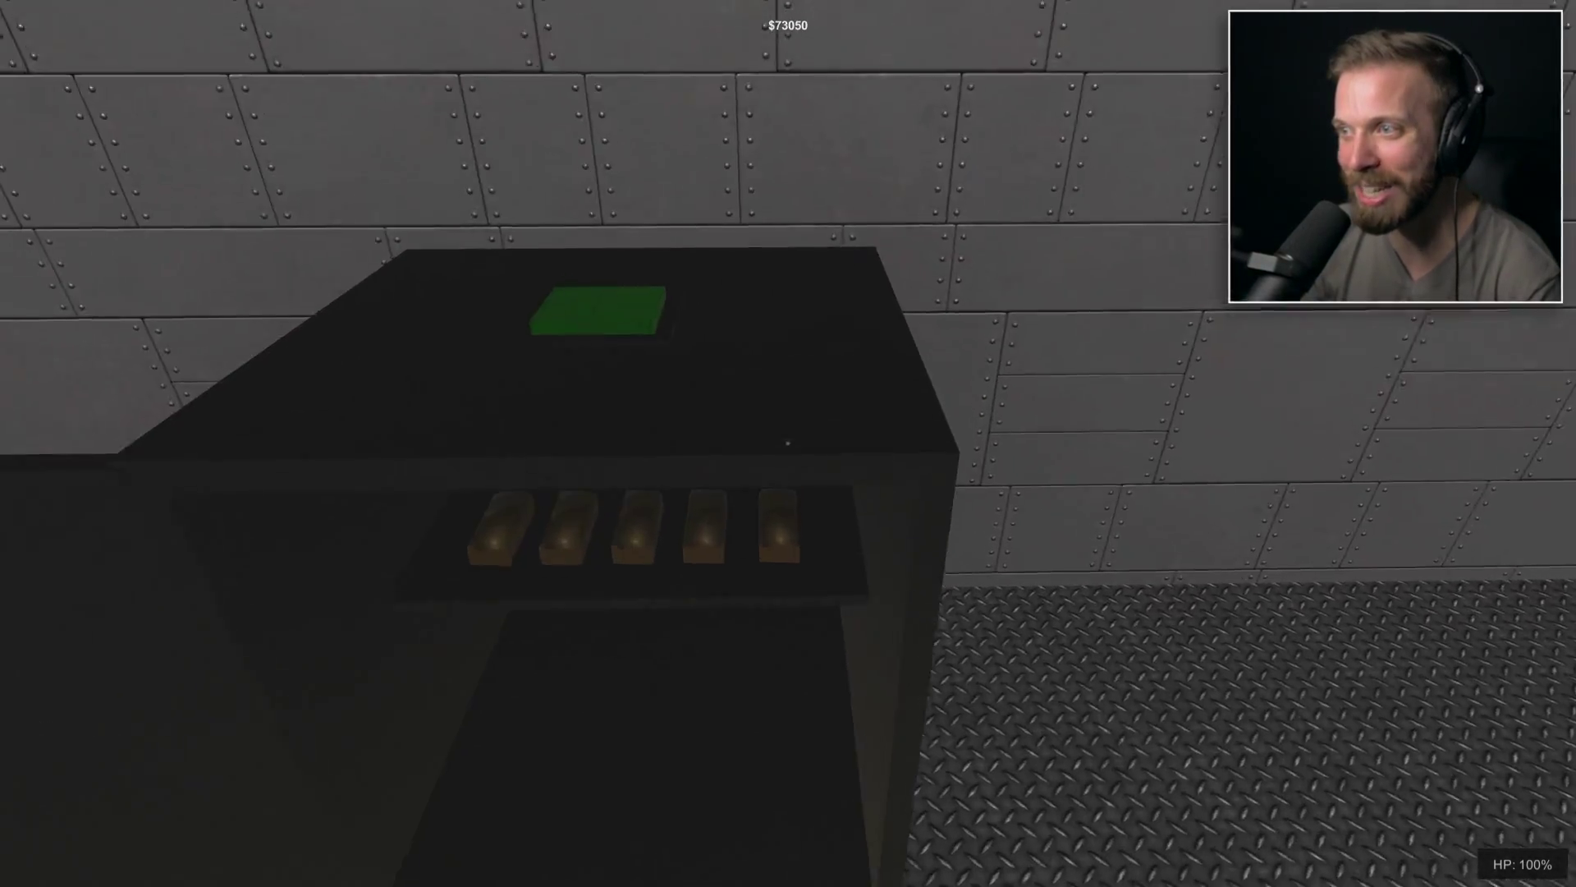
pyautogui.click(788, 440)
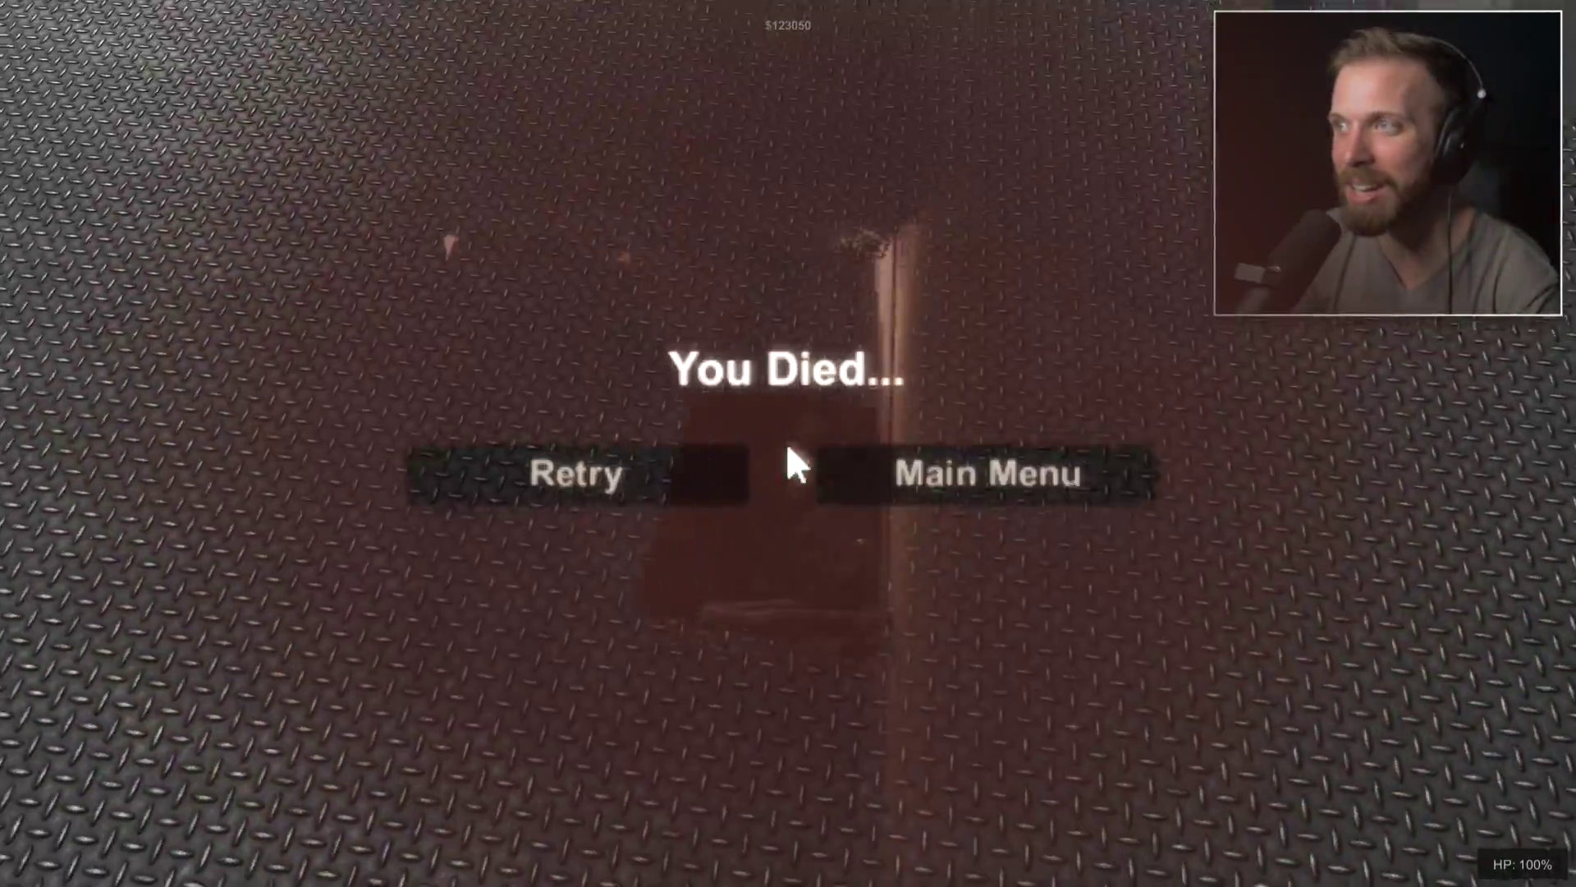
# Retry, throw the pizza box, and cross the dark lounge and long wooden corridor.
pyautogui.click(732, 470)
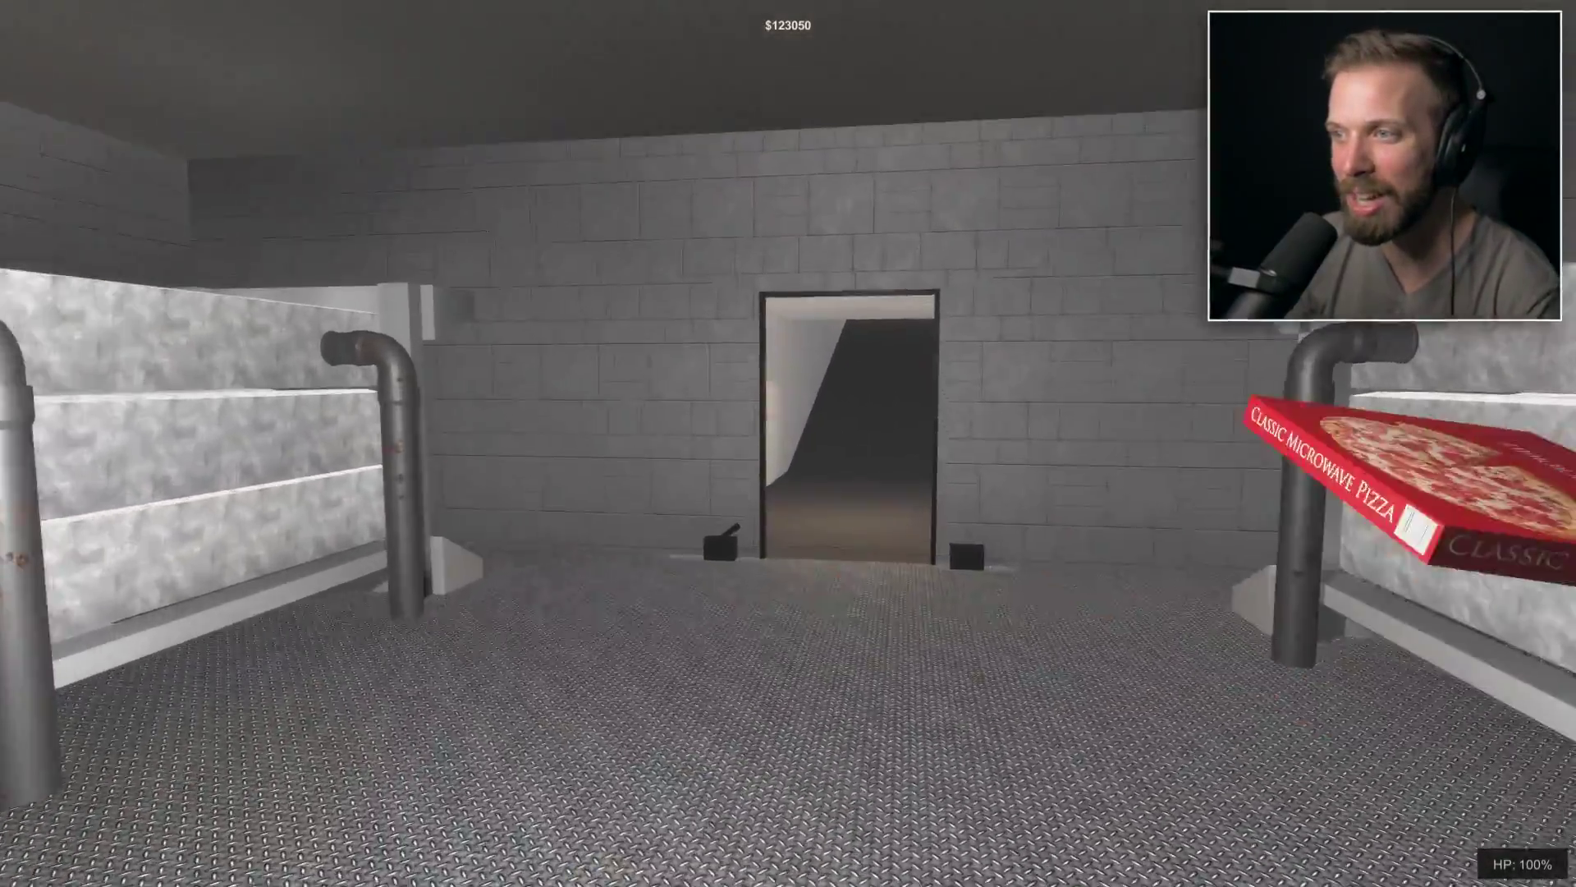
pyautogui.press('w')
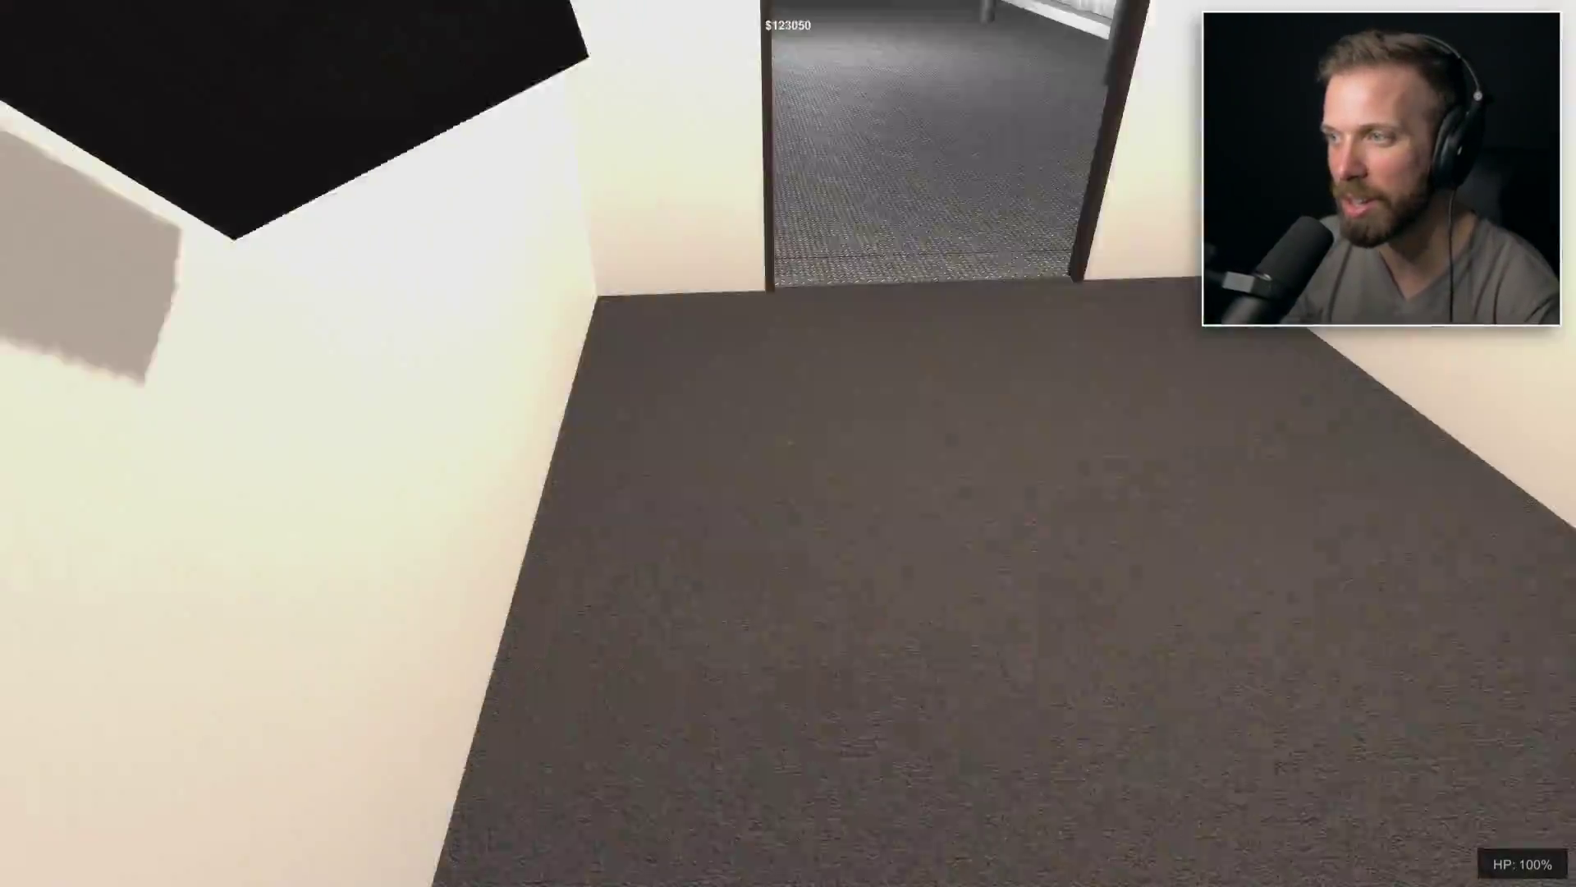
pyautogui.click(789, 444)
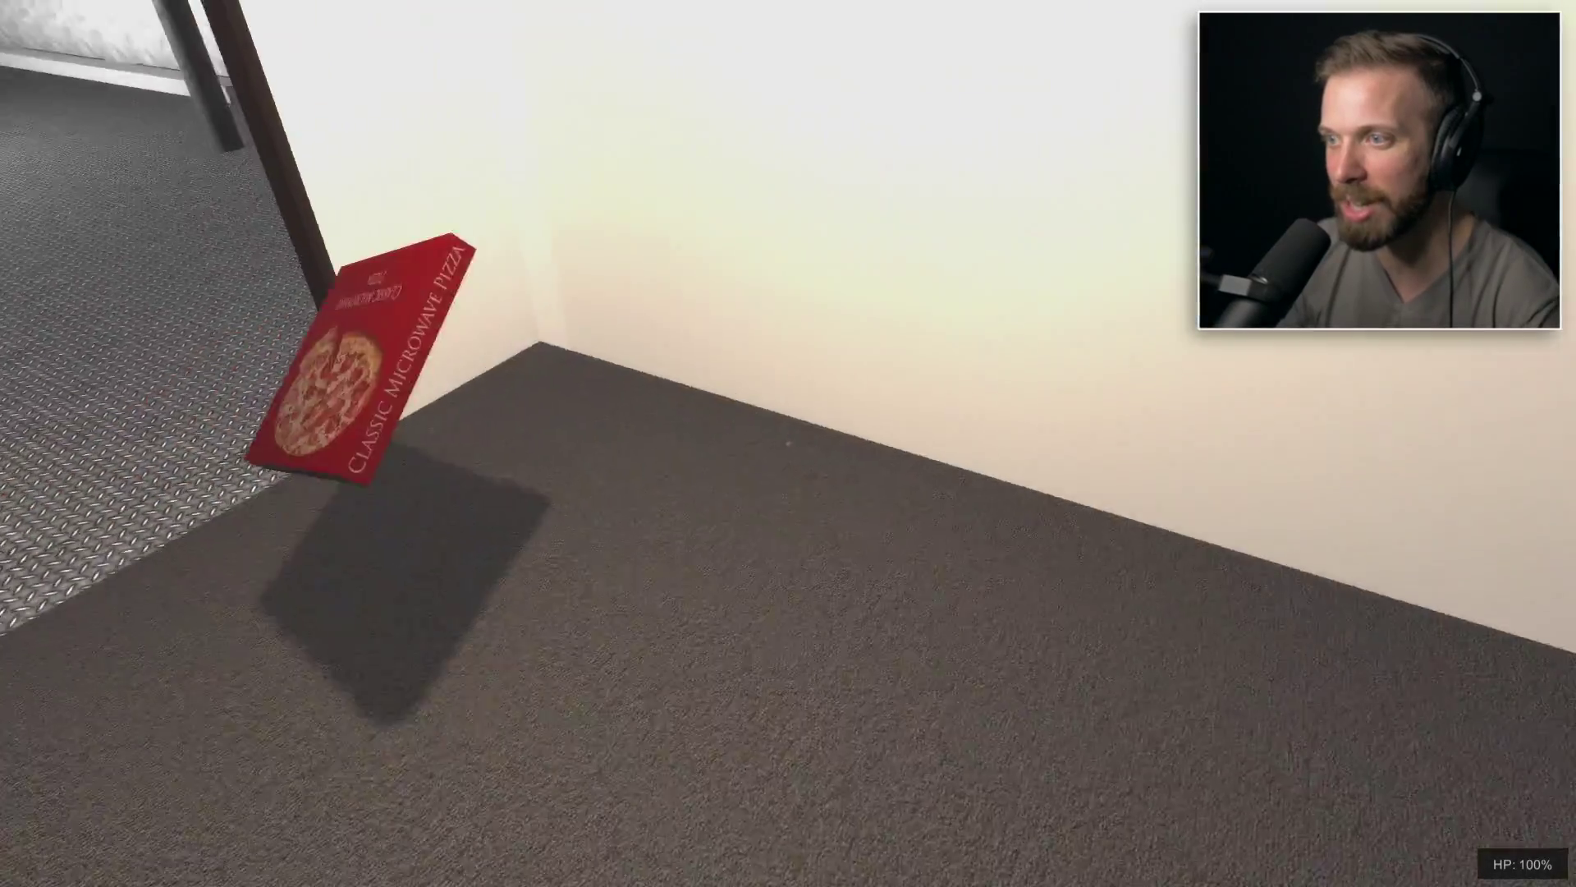
pyautogui.press('w')
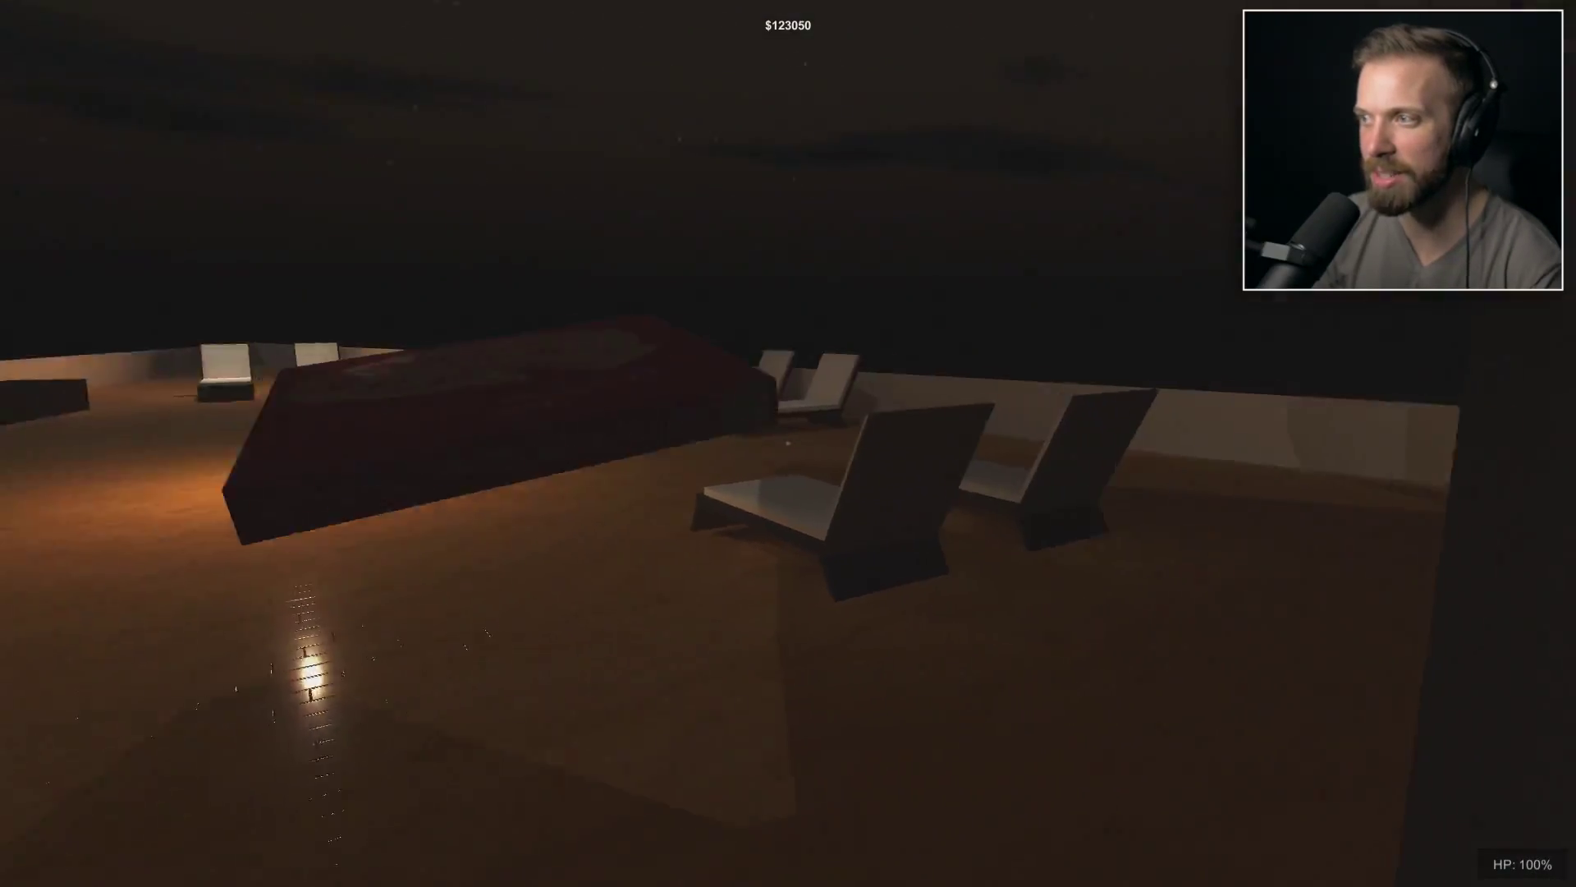
pyautogui.press('w')
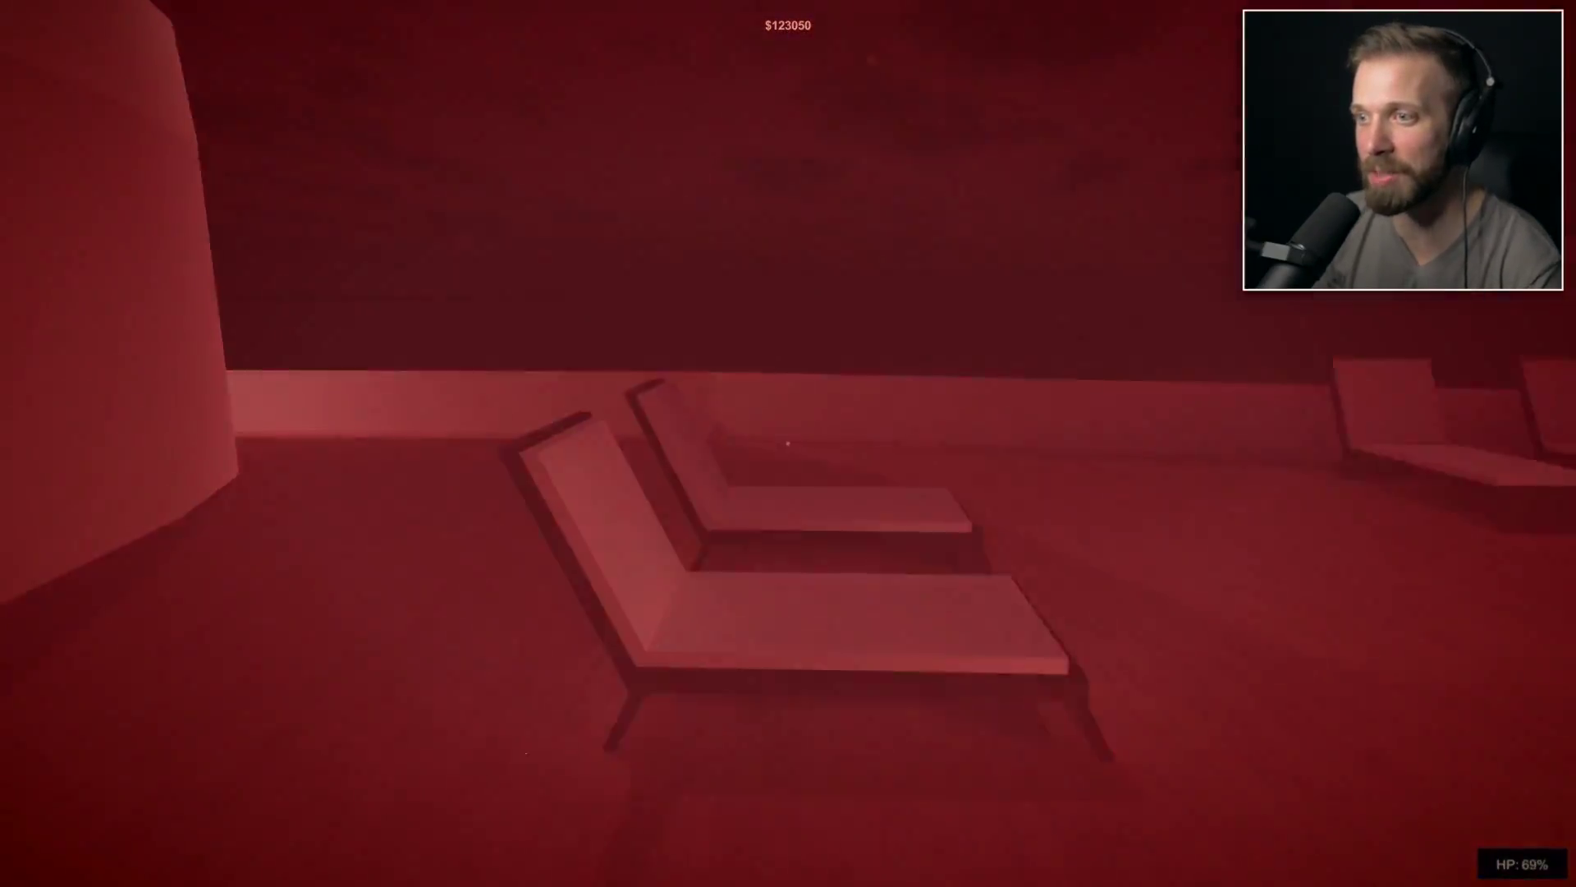
pyautogui.press('w')
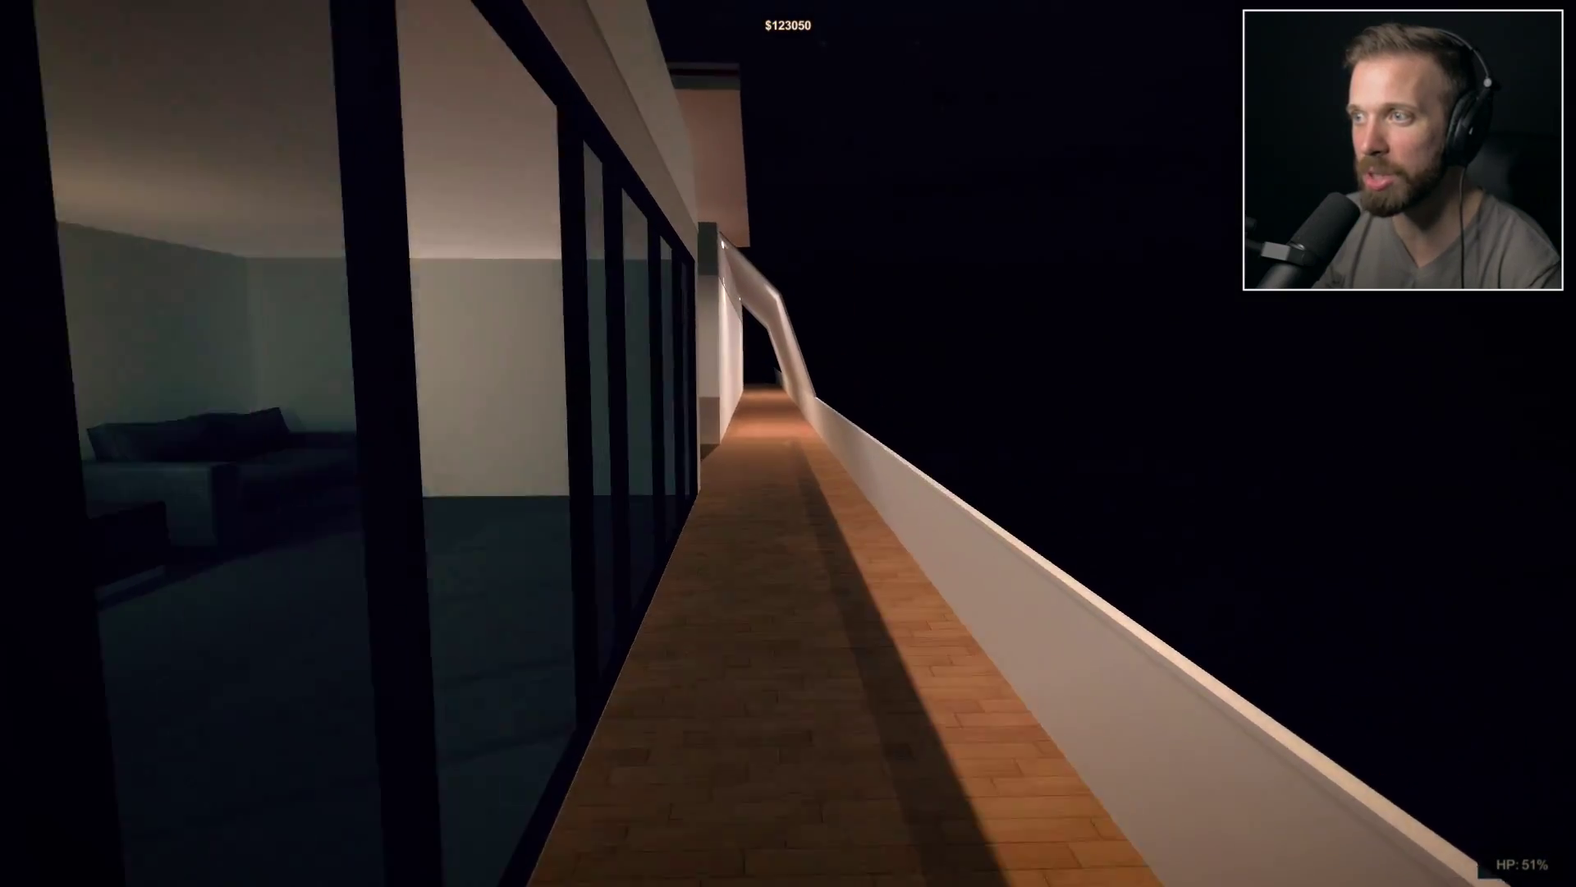
pyautogui.press('w')
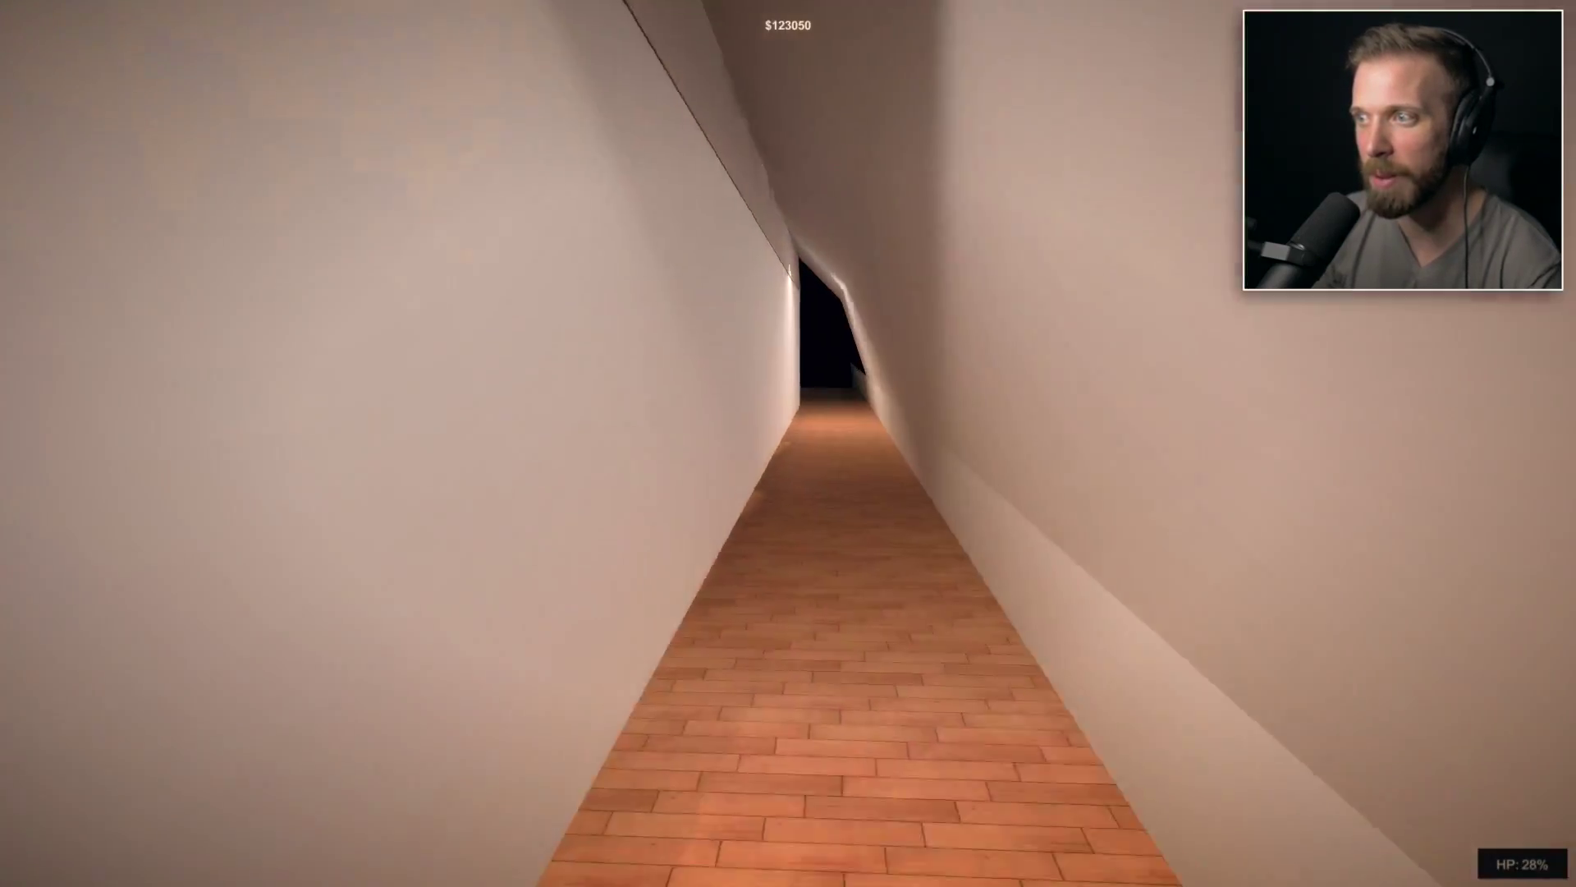
pyautogui.press('w')
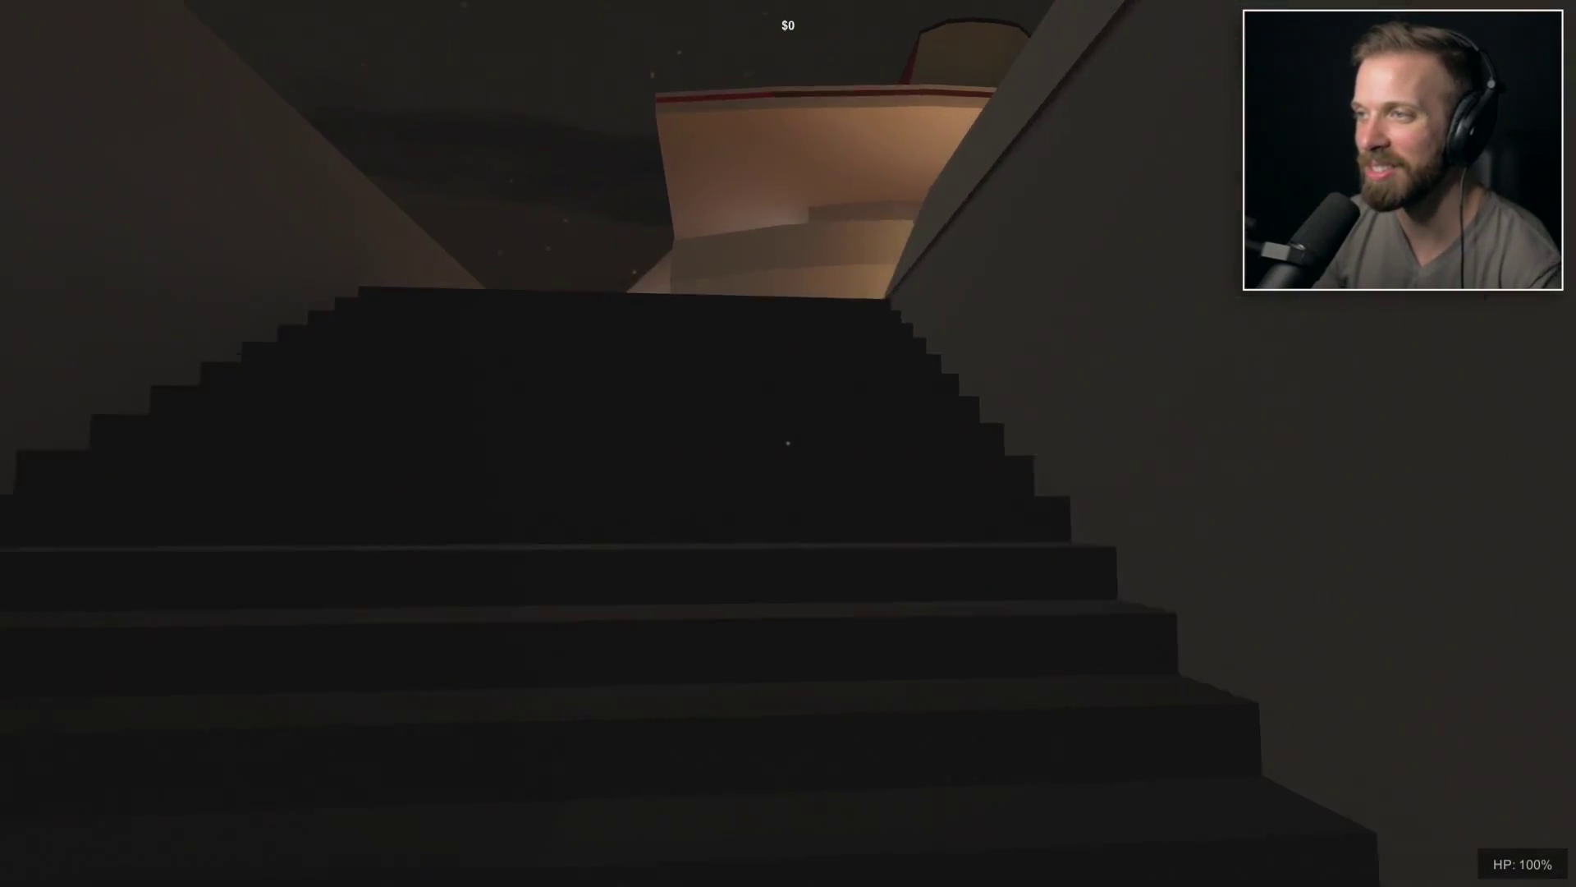
# Climb the stairs and follow the guard past the glass wall to the upper landing.
pyautogui.press('w')
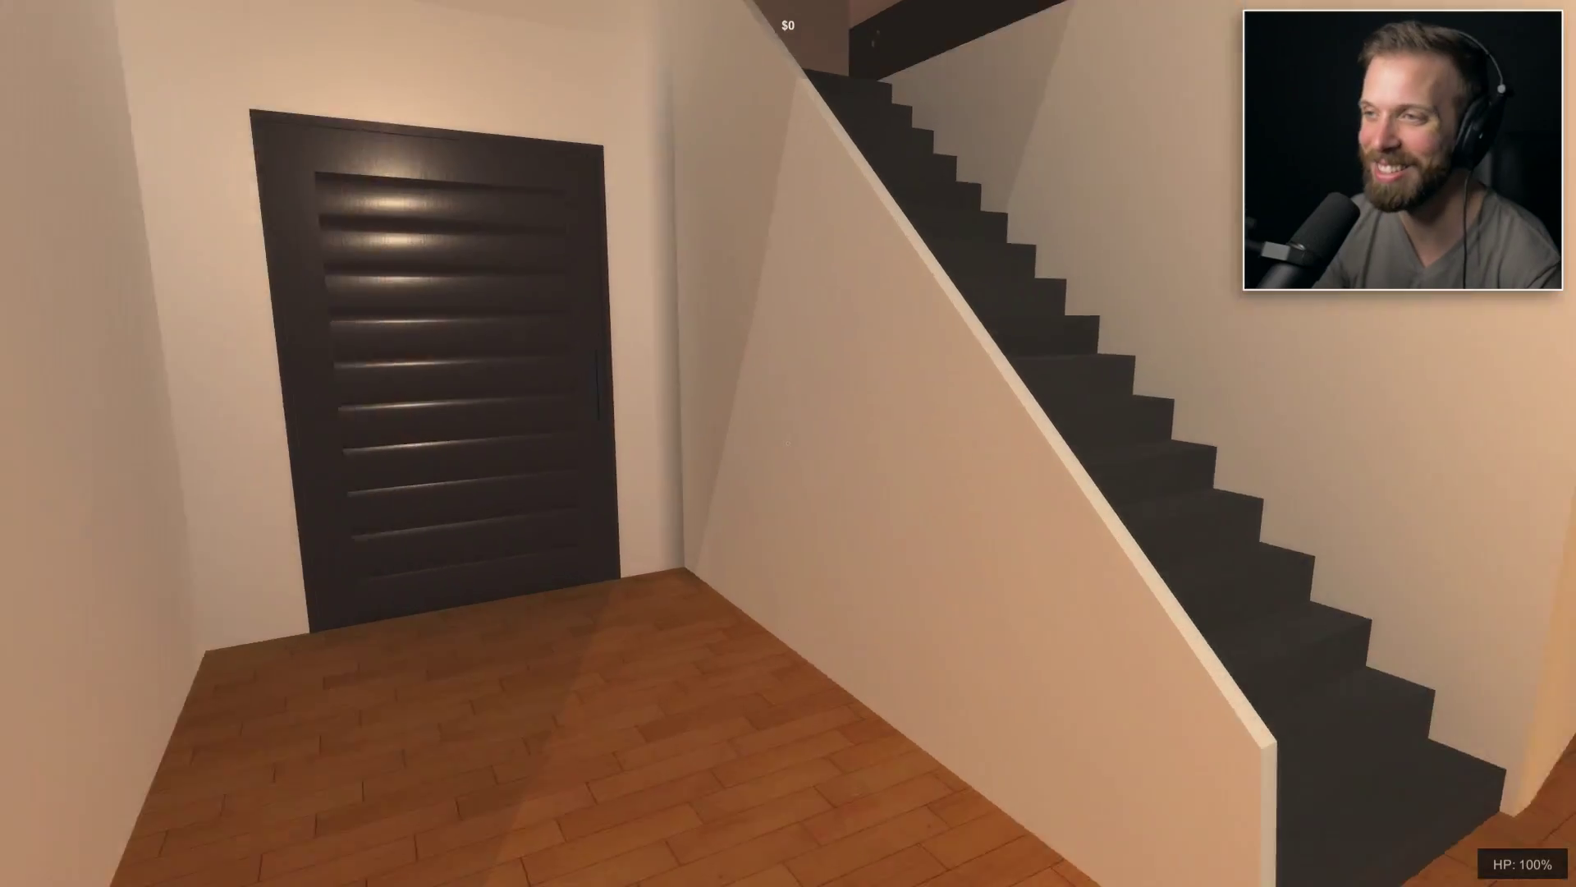
pyautogui.press('w')
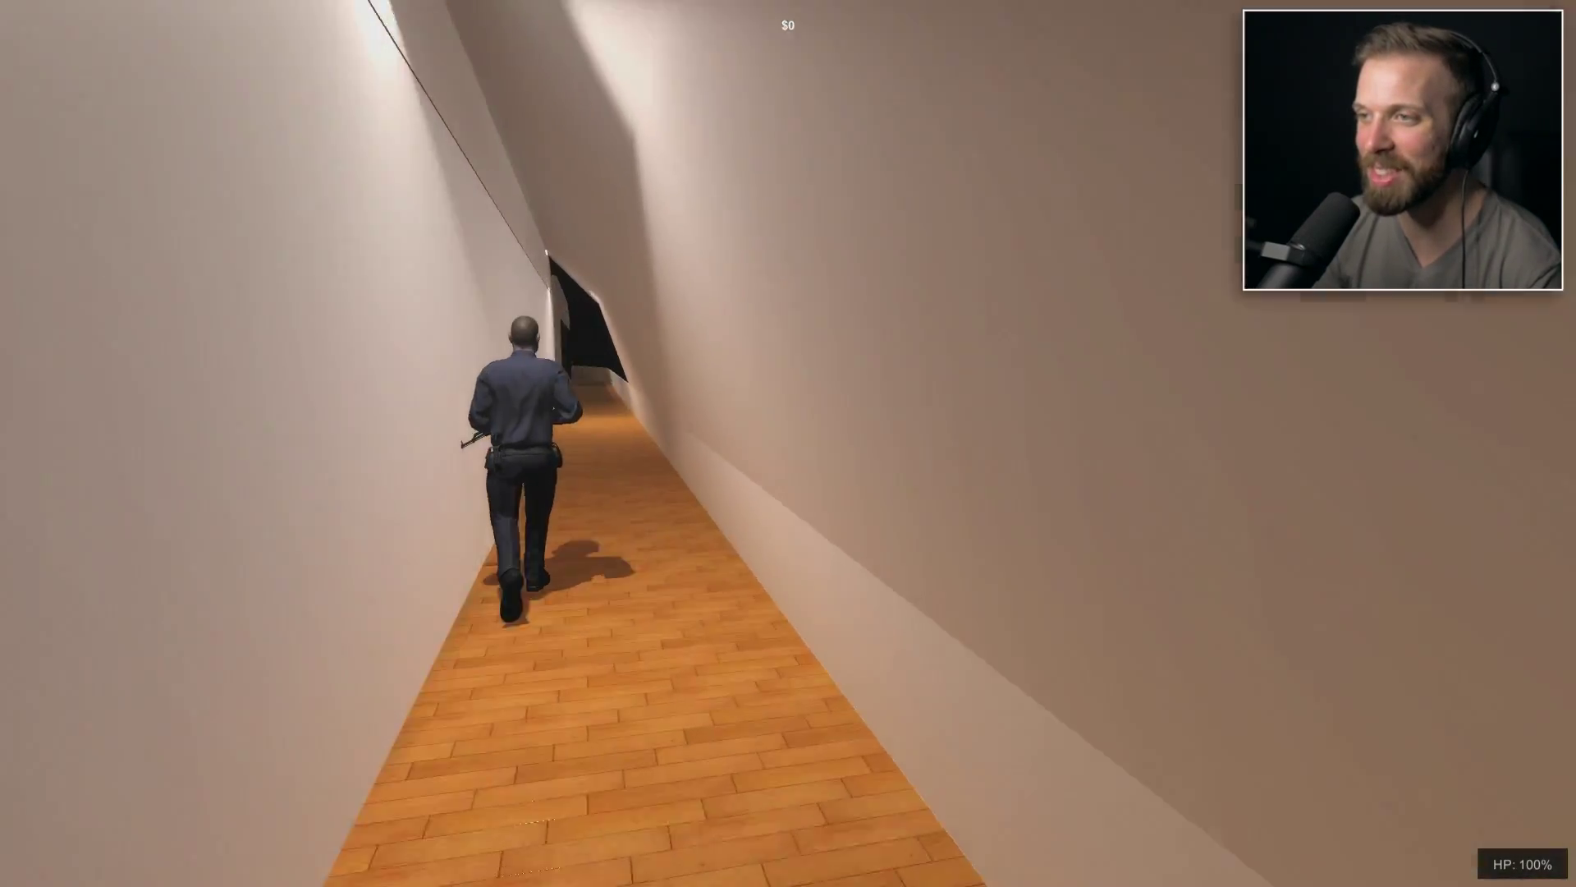
pyautogui.press('w')
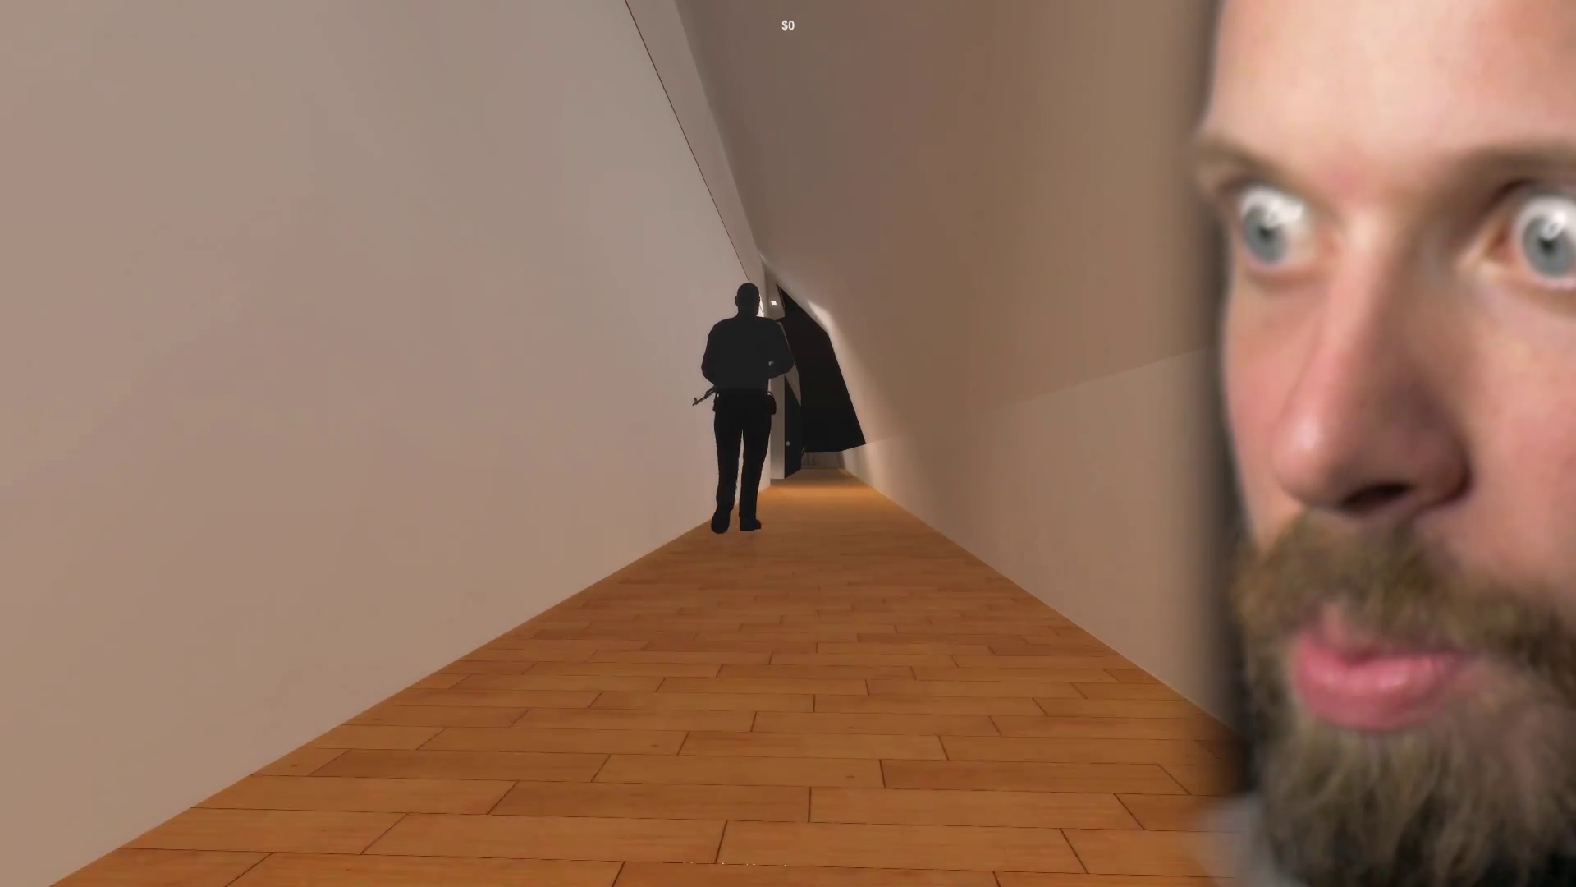
pyautogui.press('w')
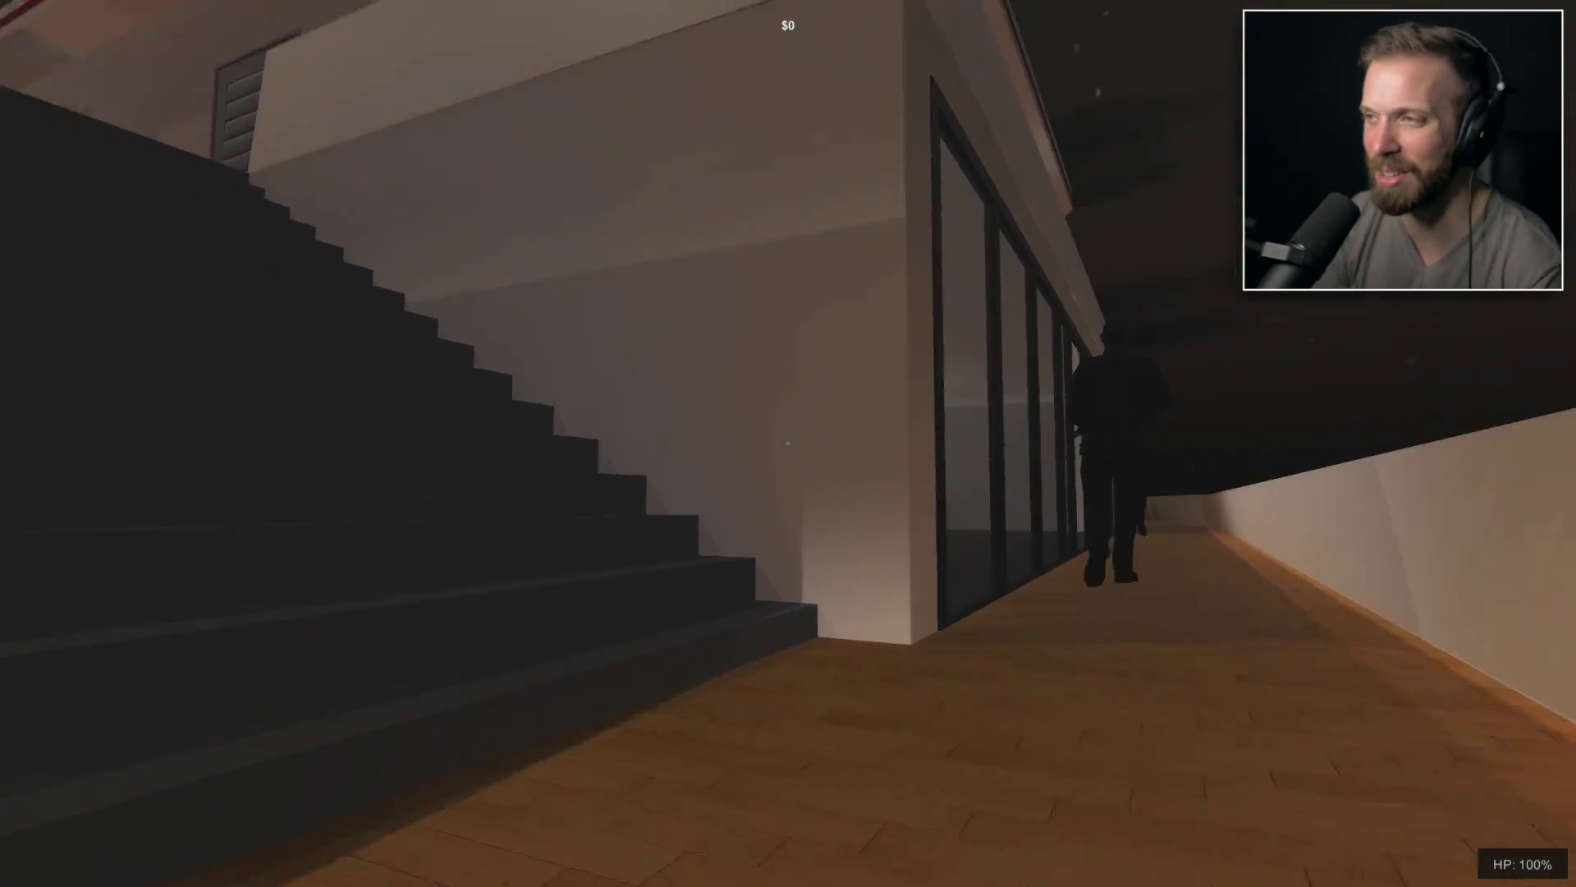
pyautogui.press('w')
pyautogui.press('w')
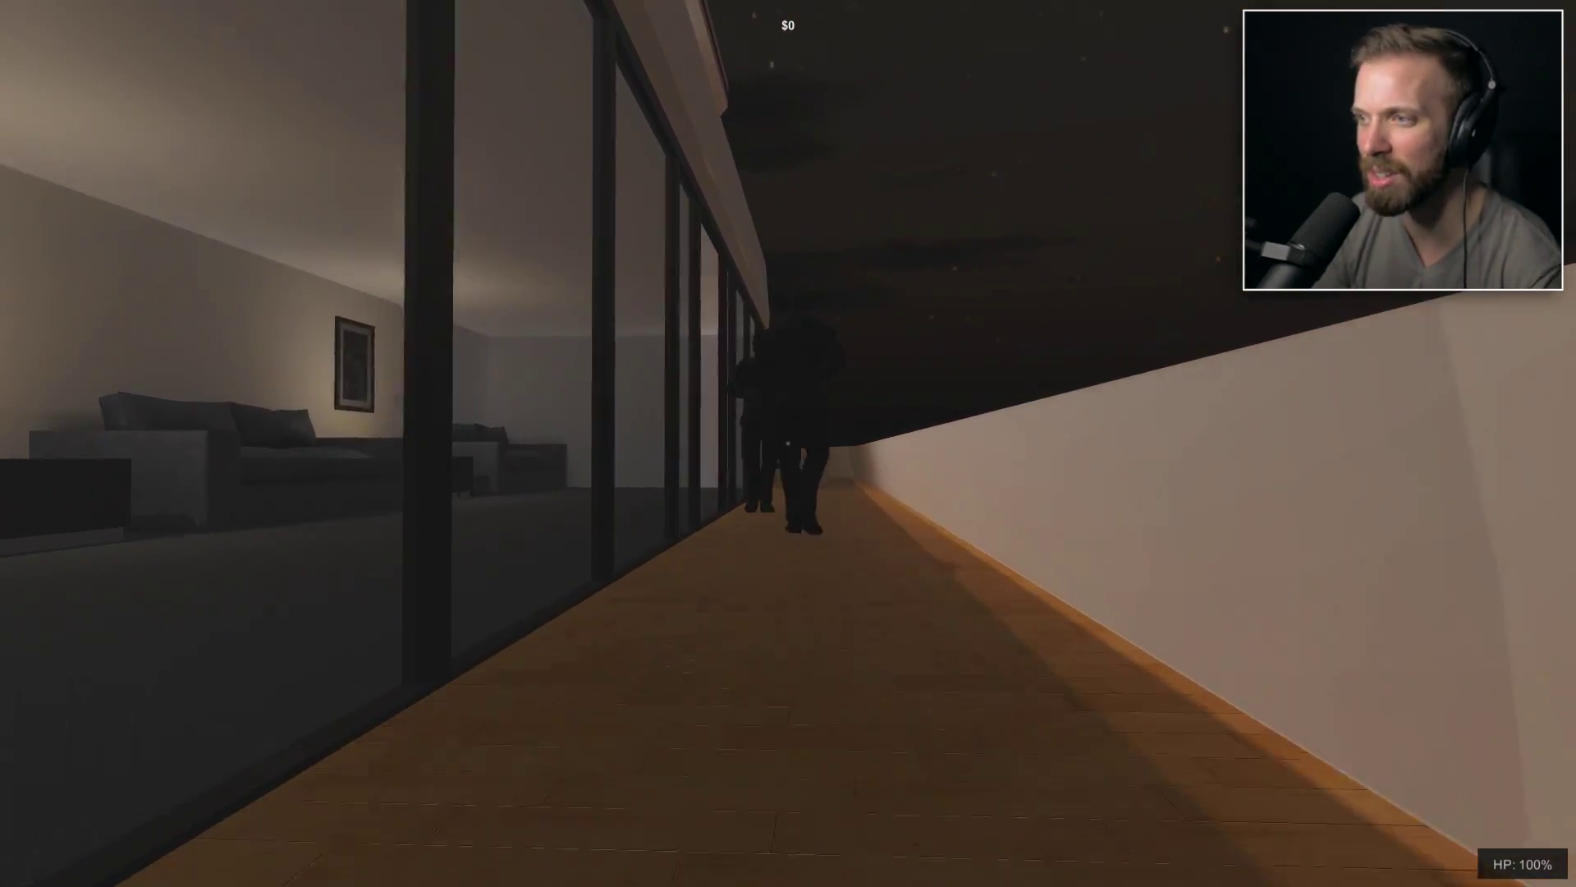
pyautogui.press('w')
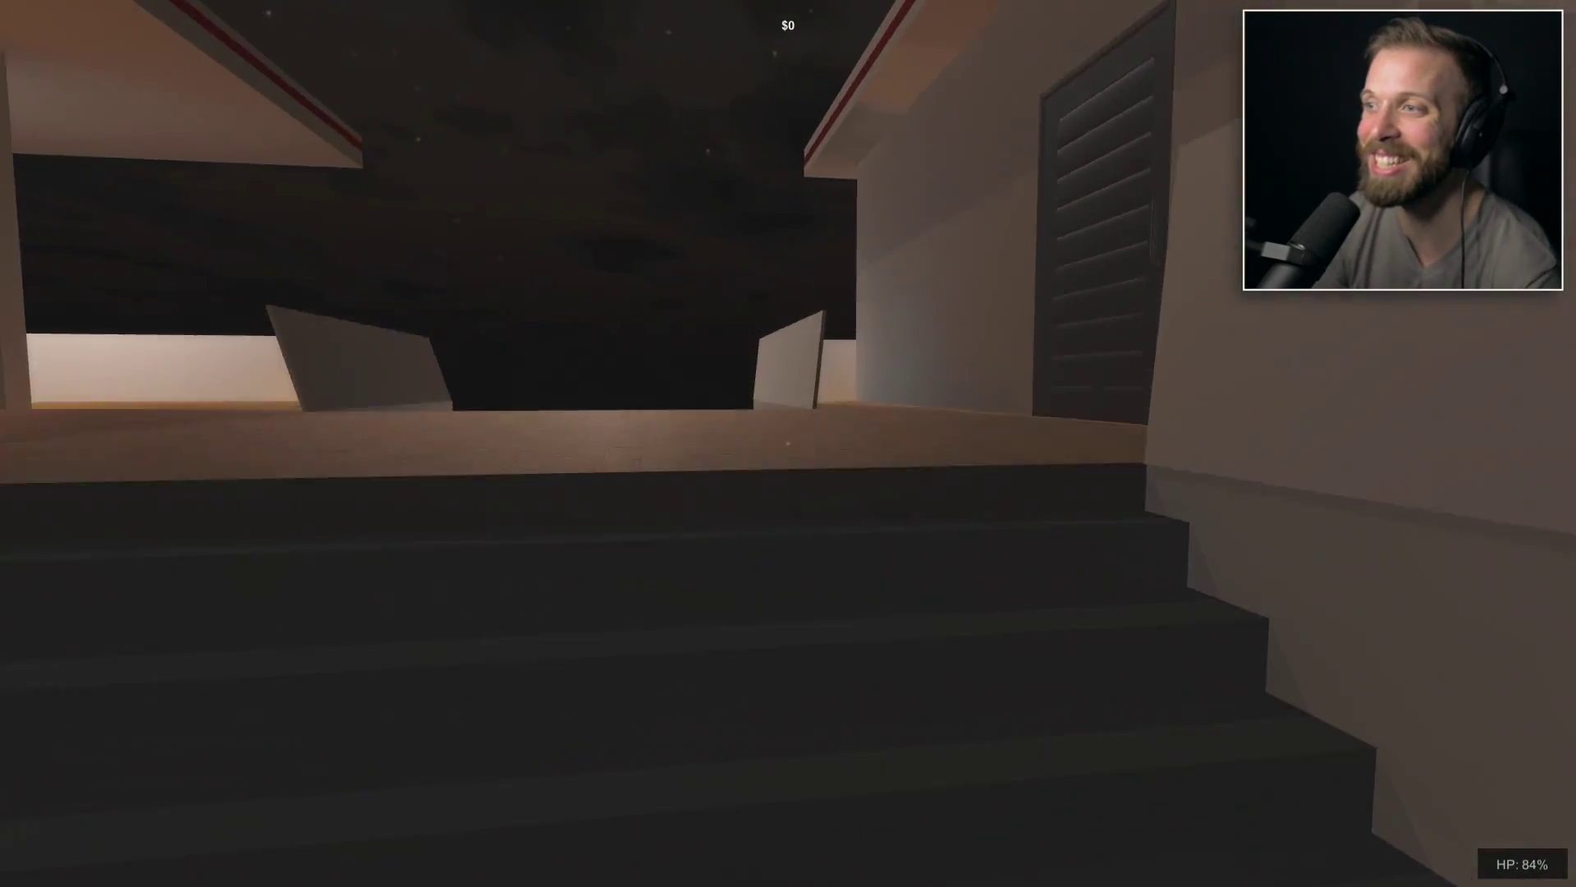
pyautogui.press('w')
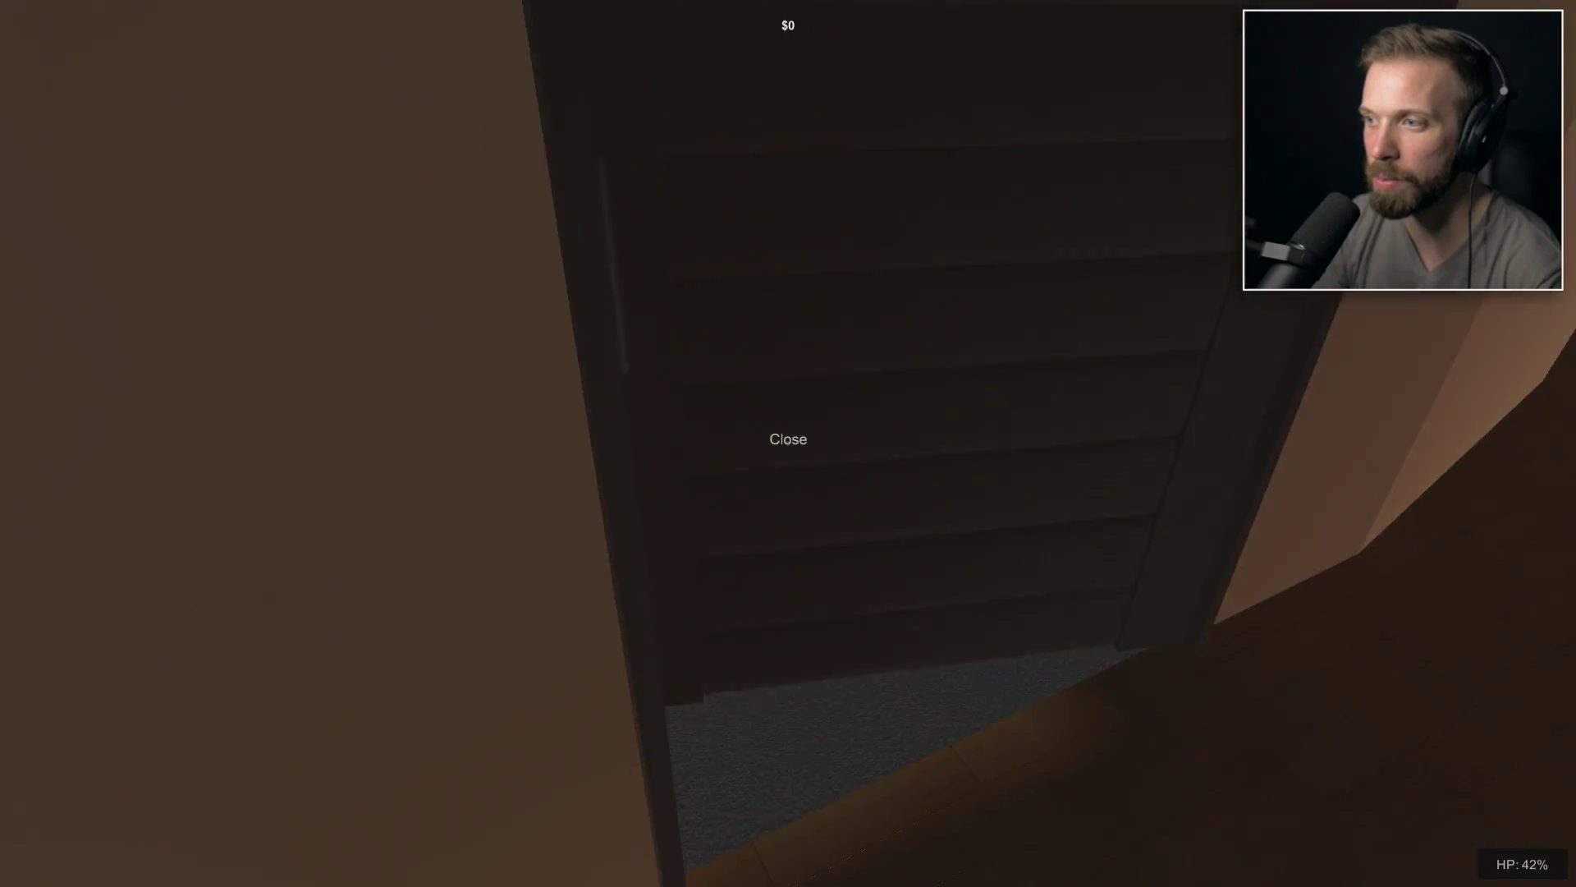
# Walk the long corridor into the vault room and back out to the beige corridor.
pyautogui.press('w')
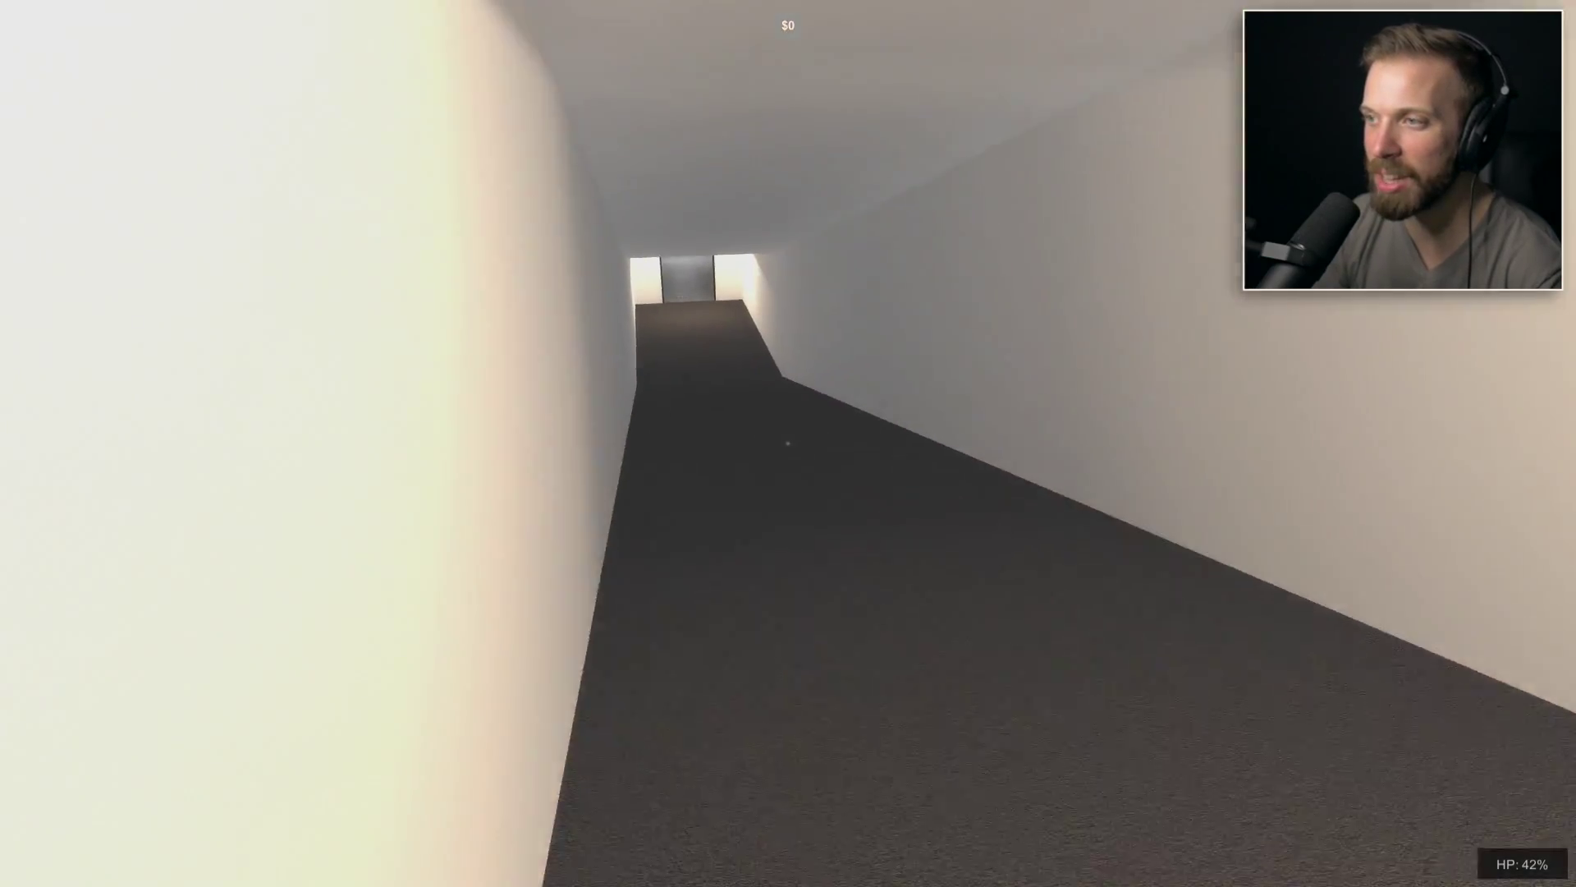
pyautogui.press('w')
pyautogui.press('w')
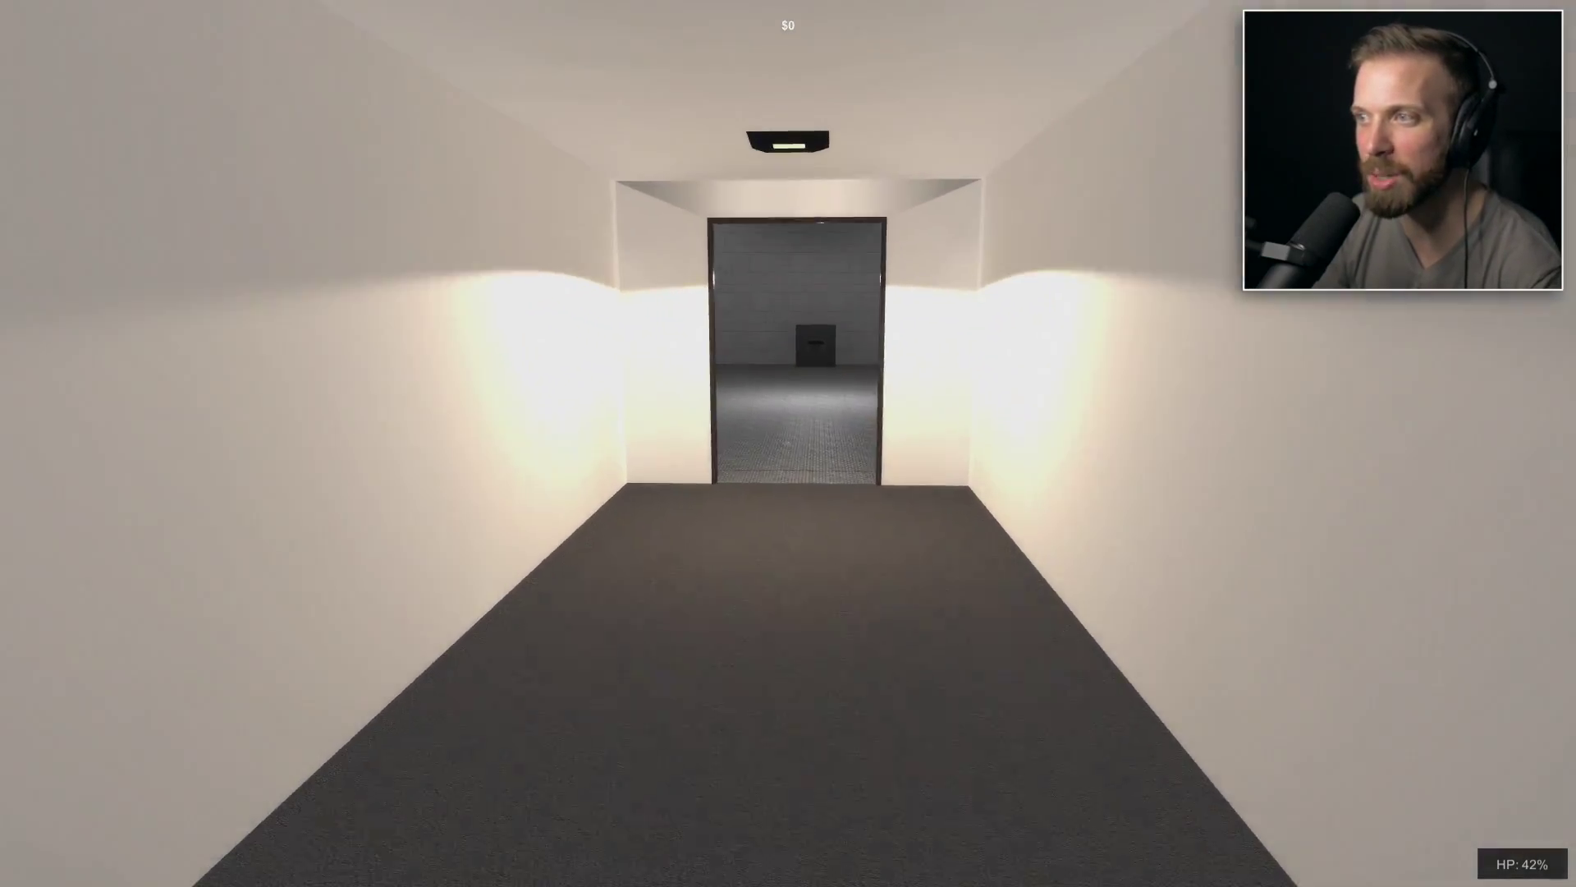
pyautogui.press('w')
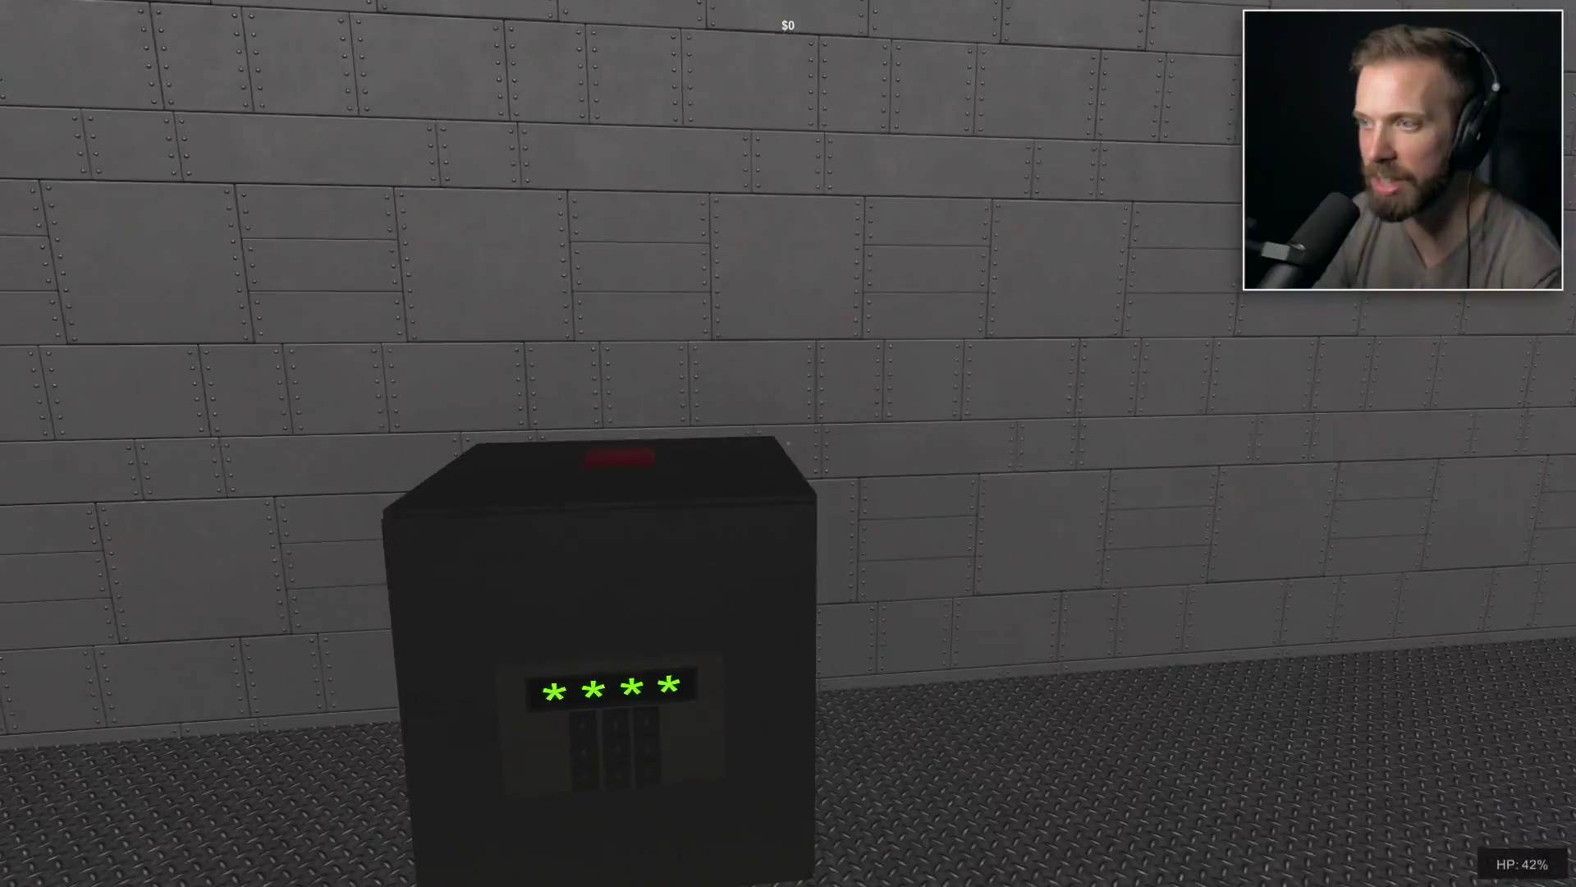
pyautogui.press('w')
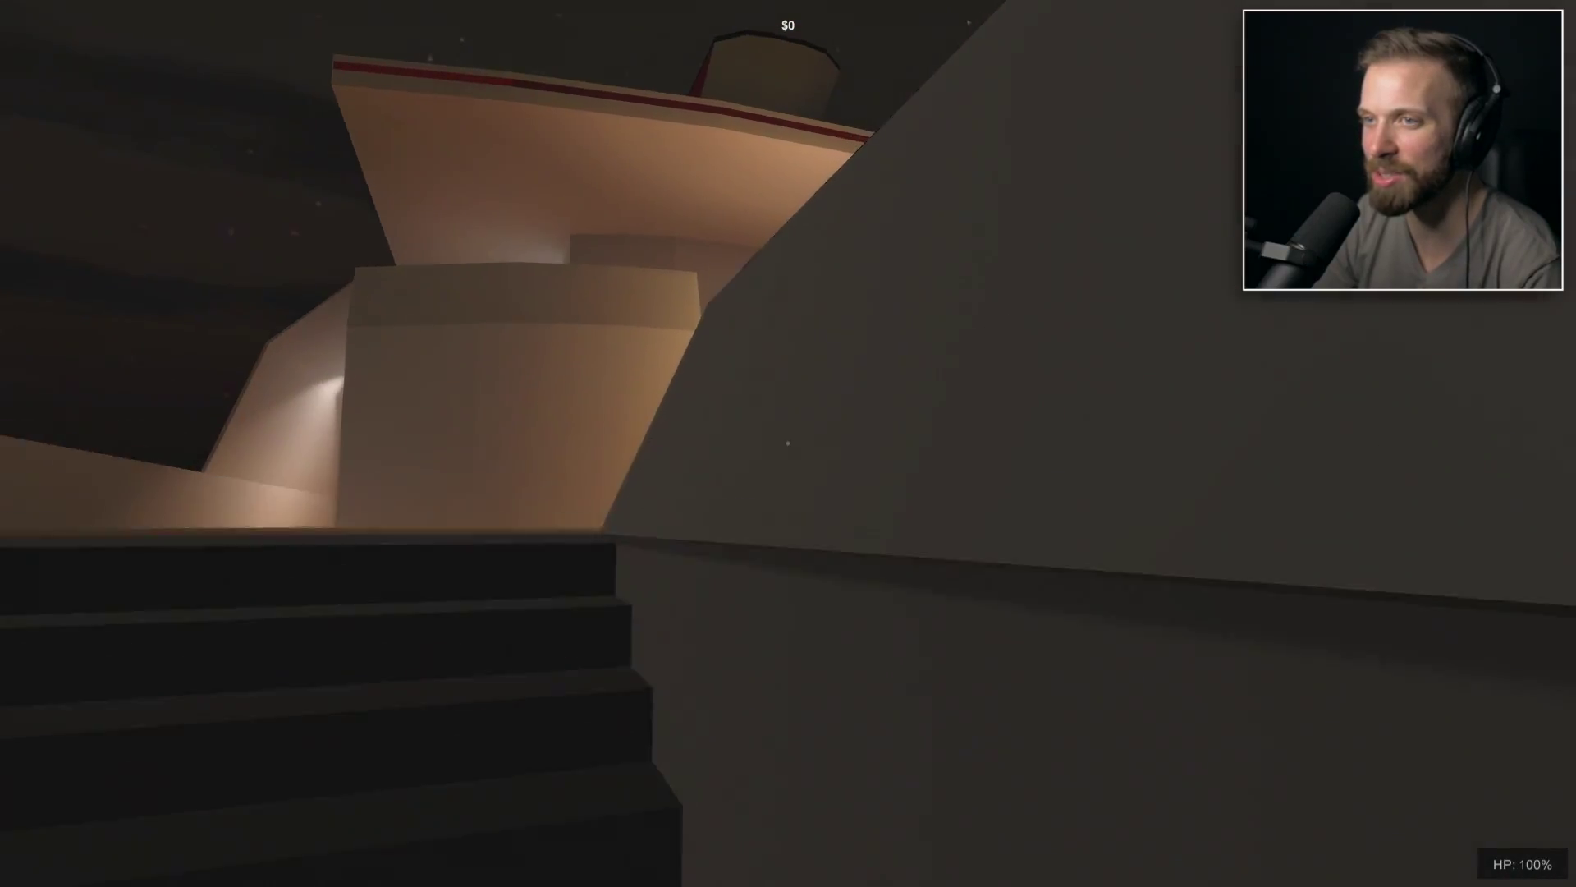
# Return upstairs, take the device beside the pizza box, and head toward the sofa lounge.
pyautogui.press('w')
pyautogui.press('w')
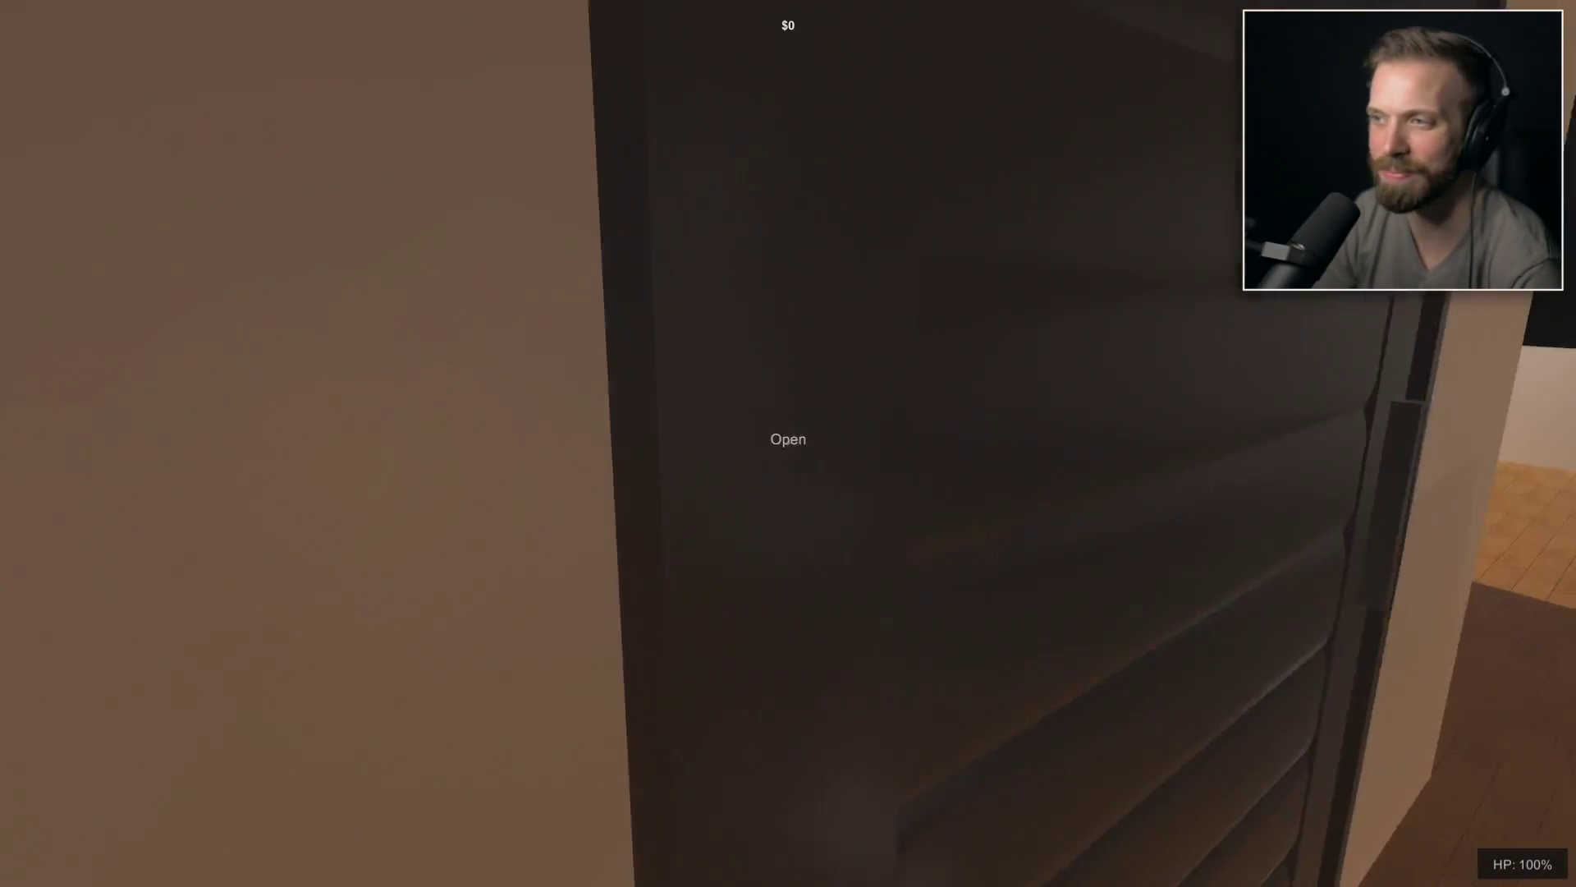
pyautogui.press('w')
pyautogui.press('e')
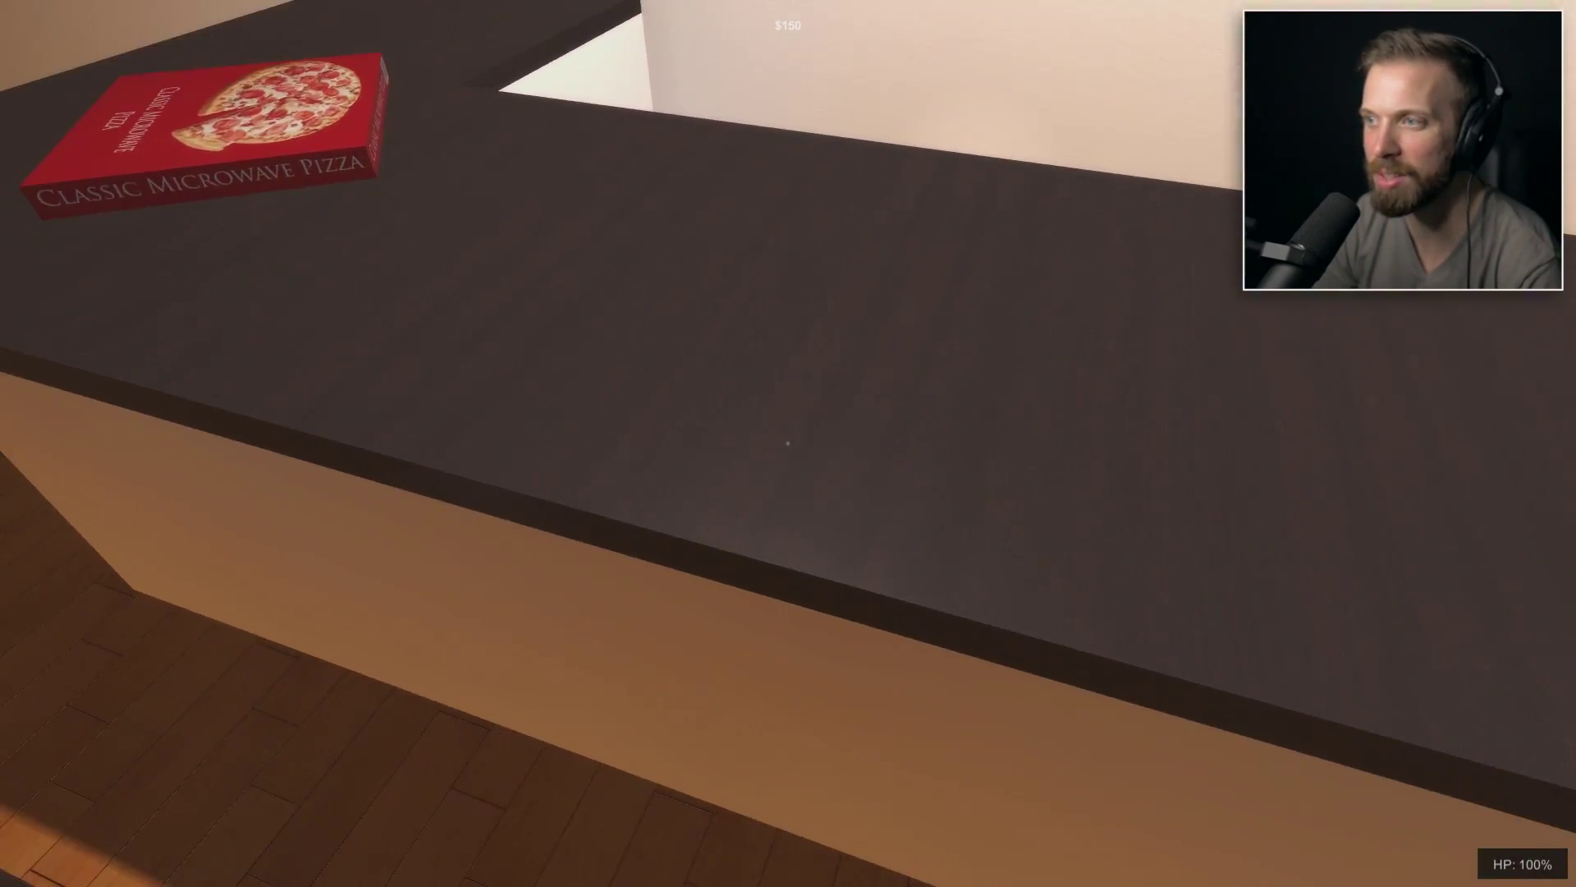
pyautogui.press('w')
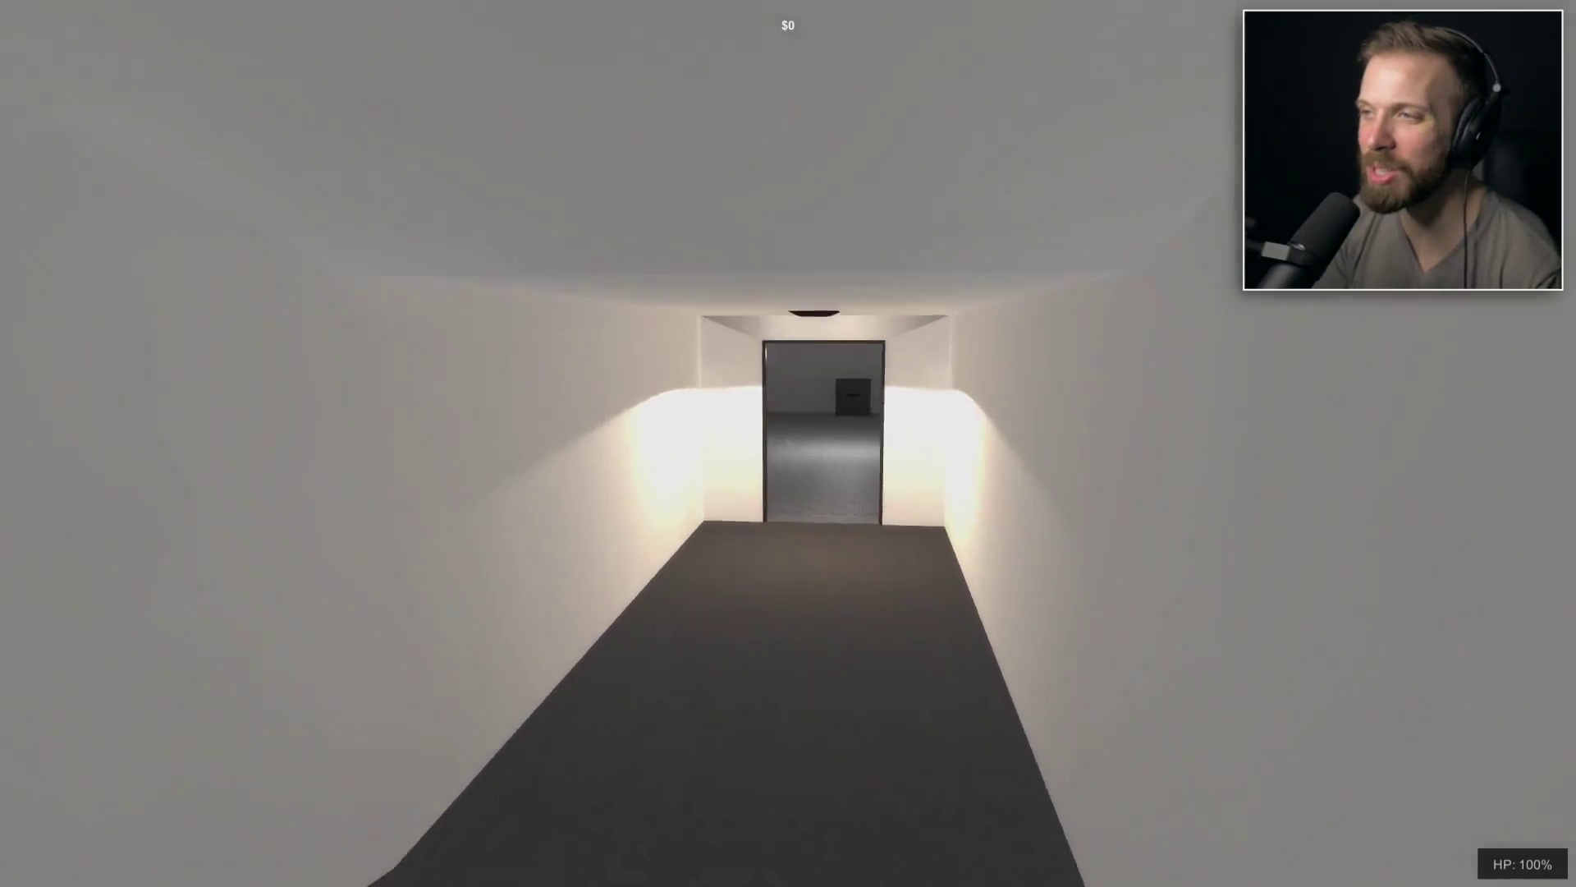
# Pass through the pipe room to the vault's dark box, then leave into the white hallway.
pyautogui.press('w')
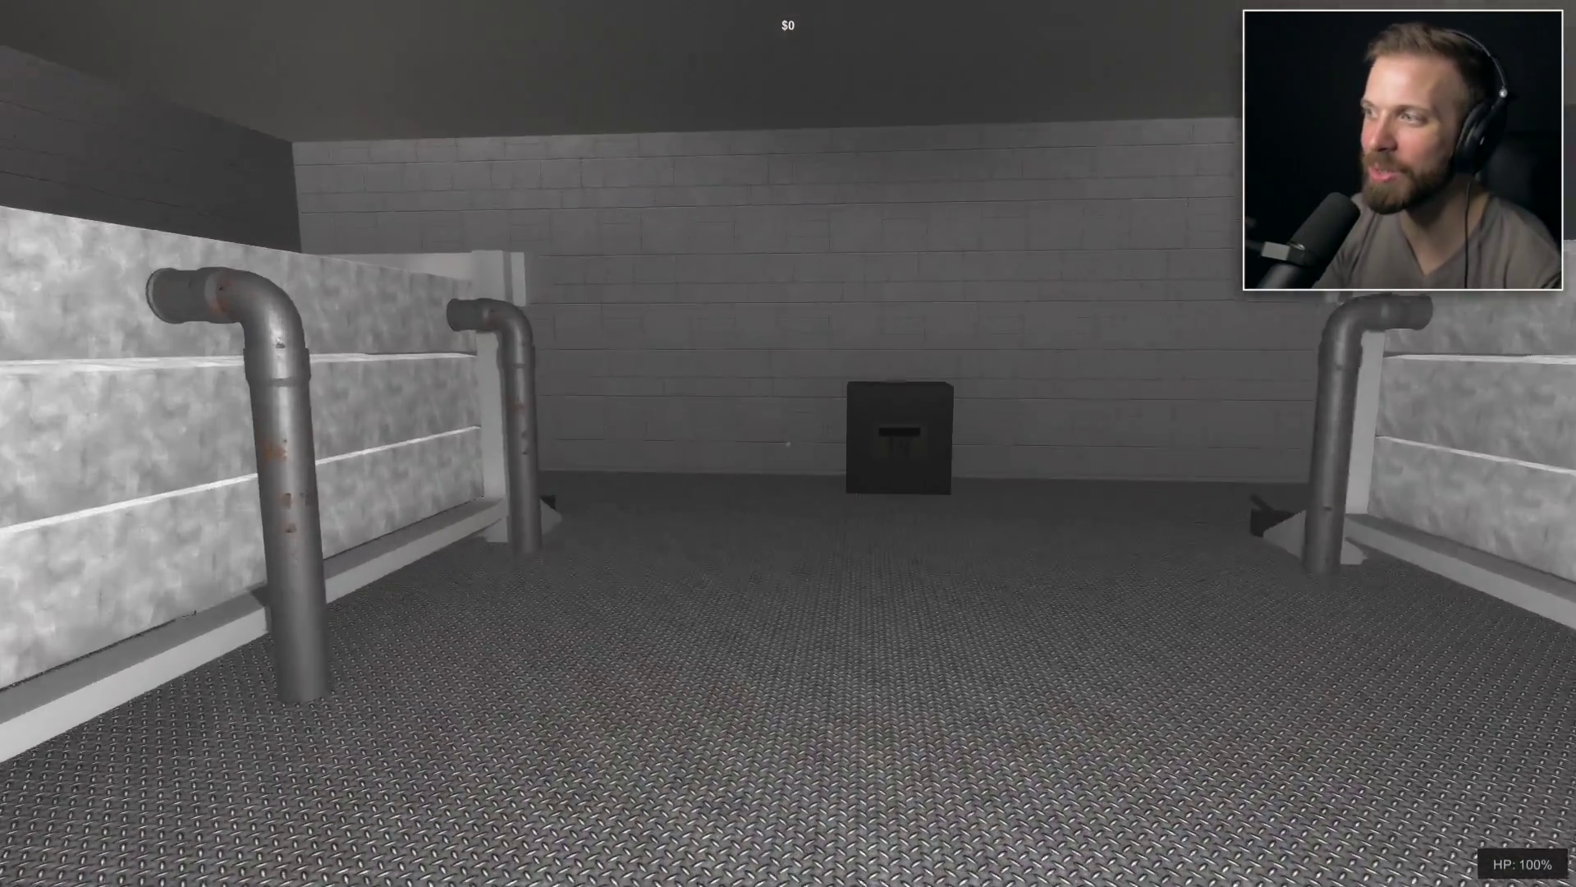
pyautogui.press('w')
pyautogui.press('w')
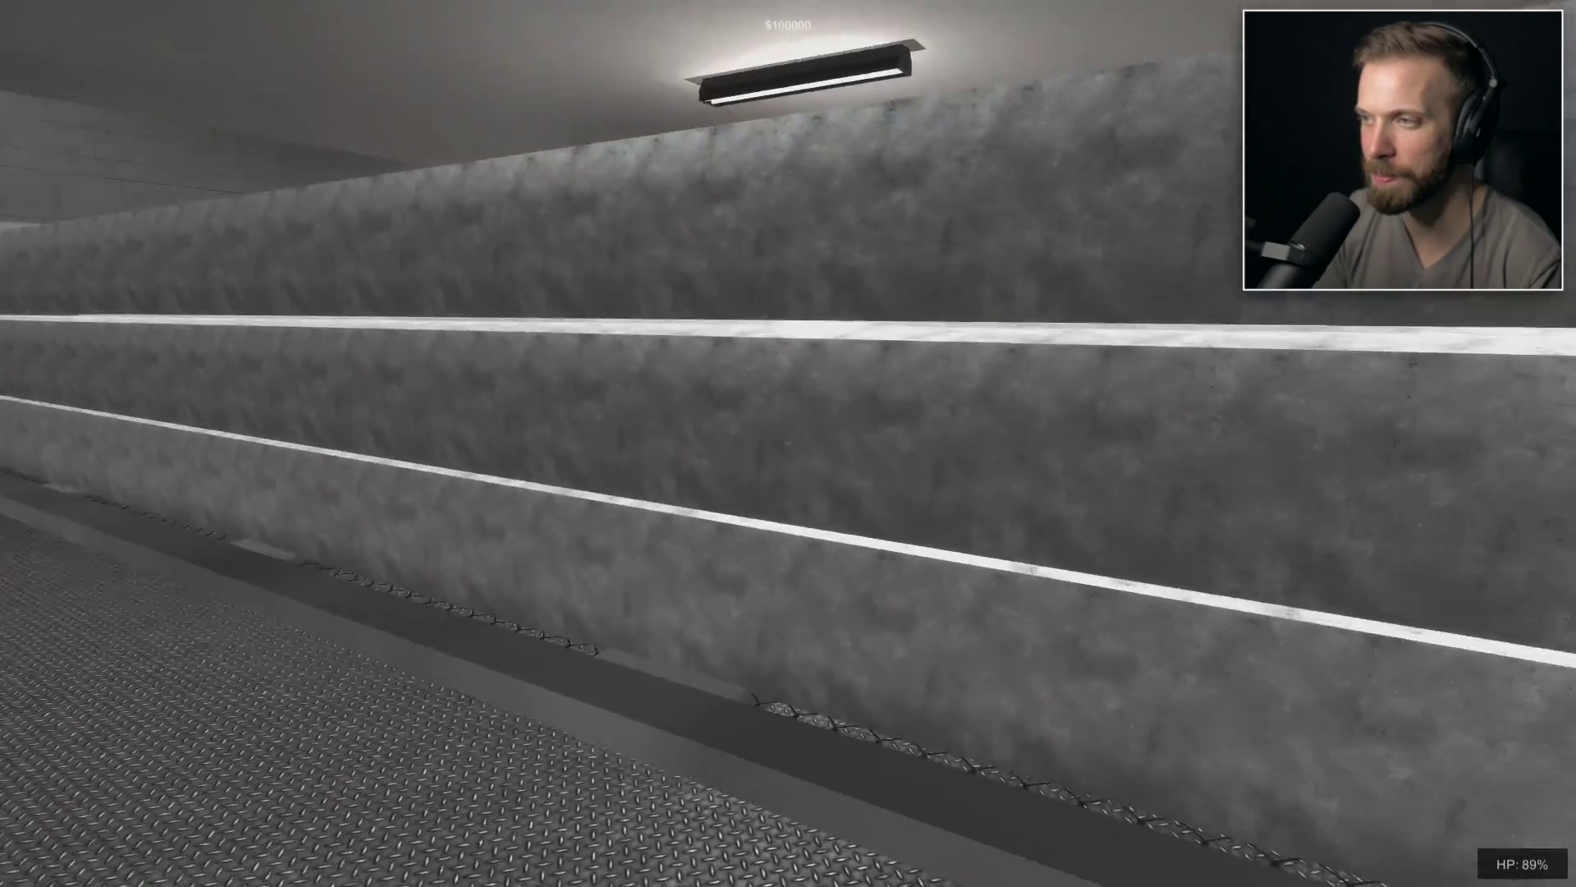
pyautogui.press('w')
pyautogui.press('w')
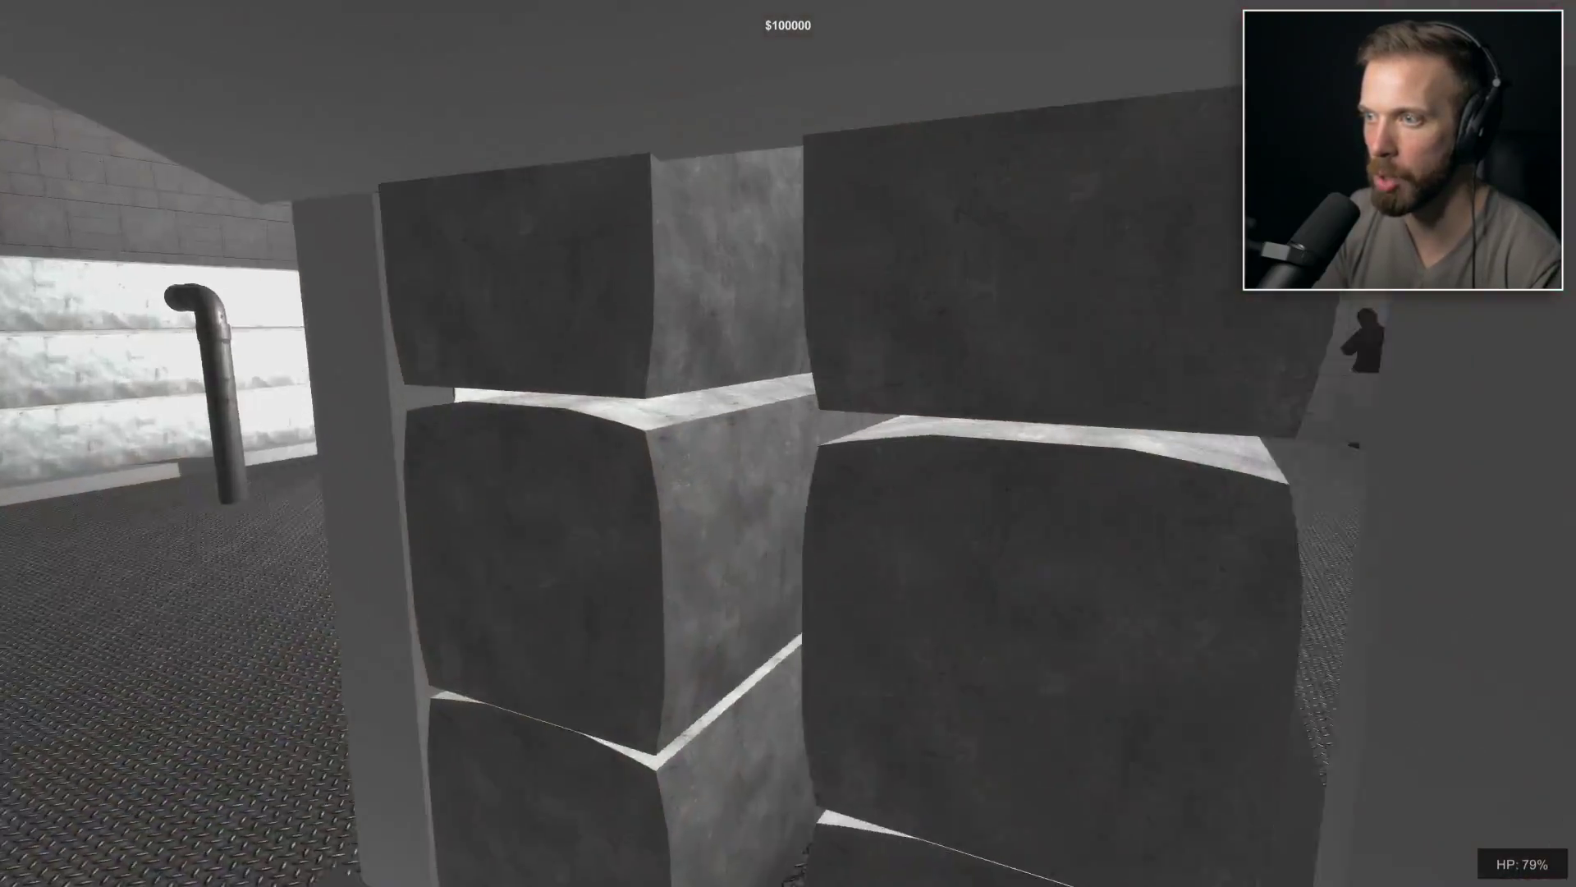
pyautogui.press('w')
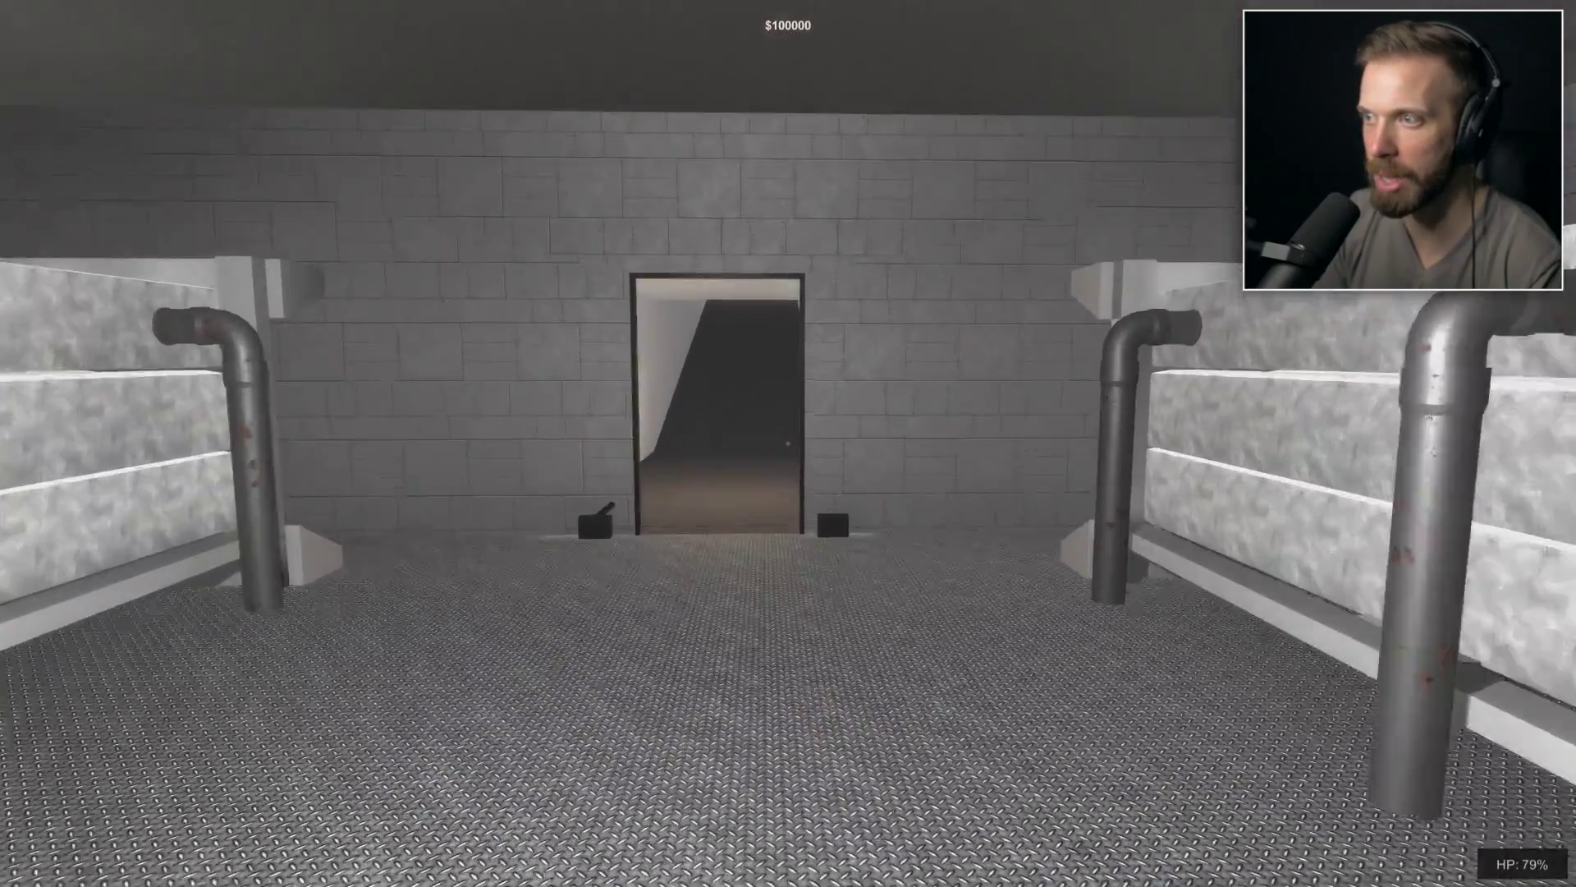
# At the white hallway's end, open and close the door, then open the balcony door.
pyautogui.press('w')
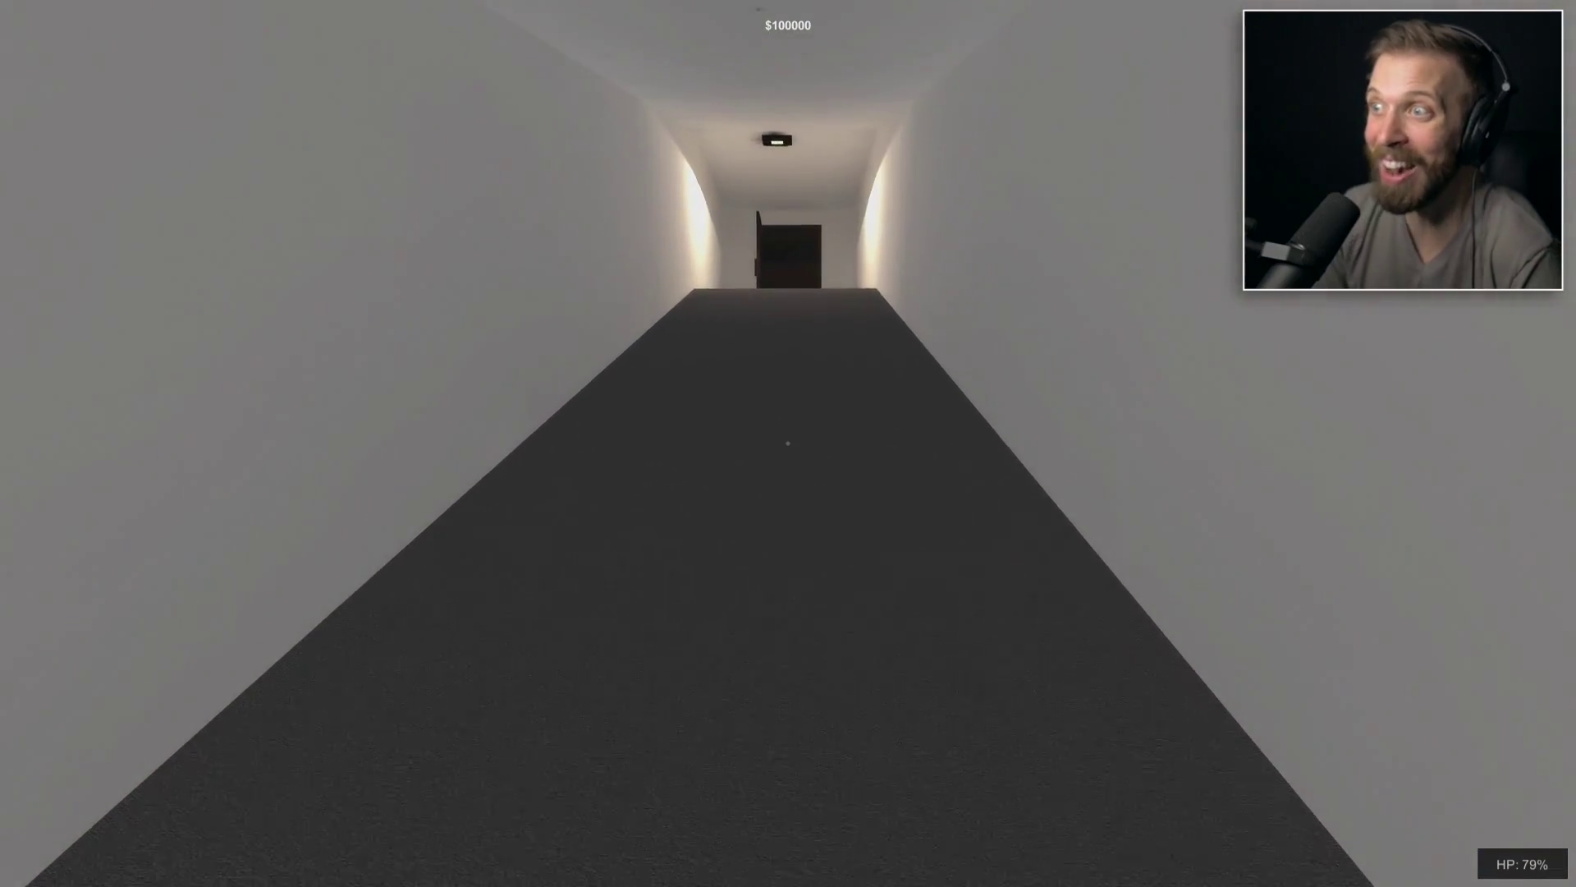
pyautogui.press('w')
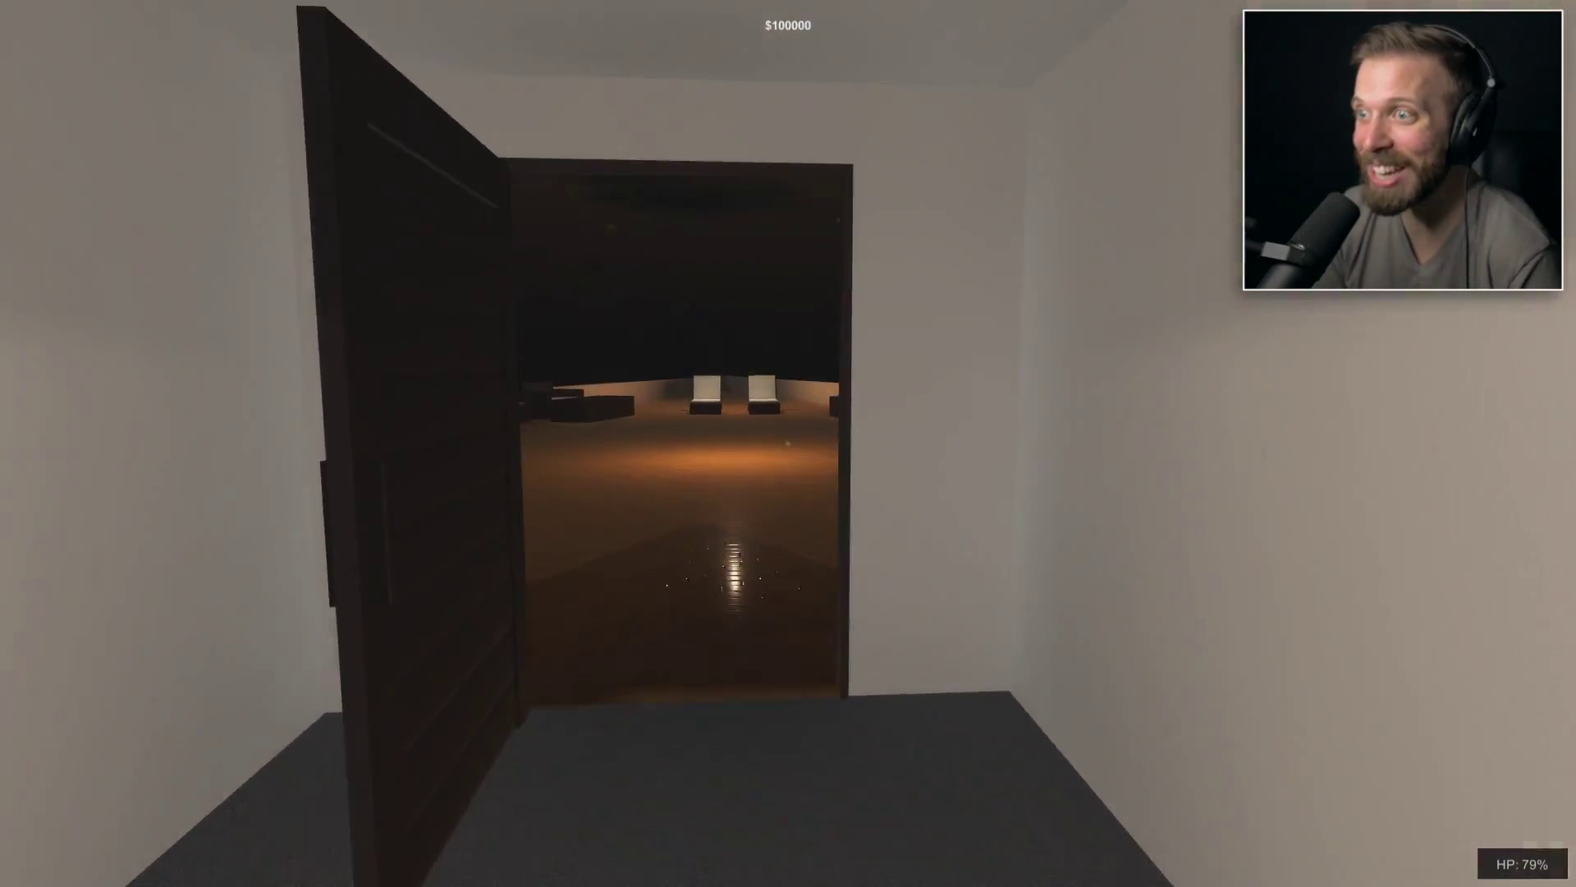
pyautogui.press('s')
pyautogui.press('e')
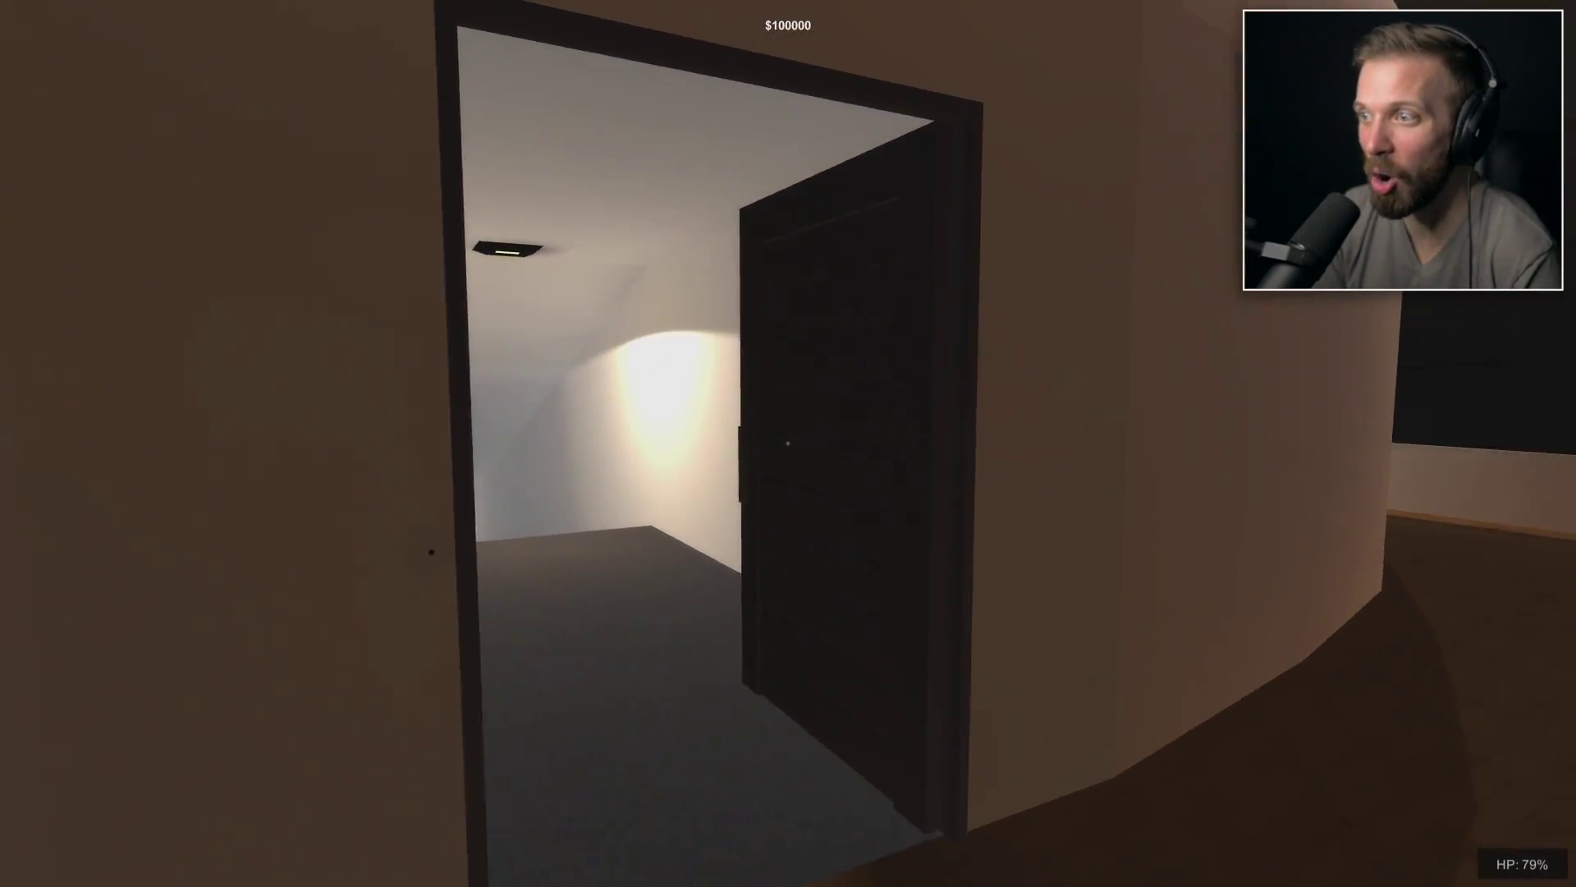
pyautogui.press('e')
# Cross the balcony and corridor to the rooftop and jump the ledge, escaping in 58 seconds.
pyautogui.press('w')
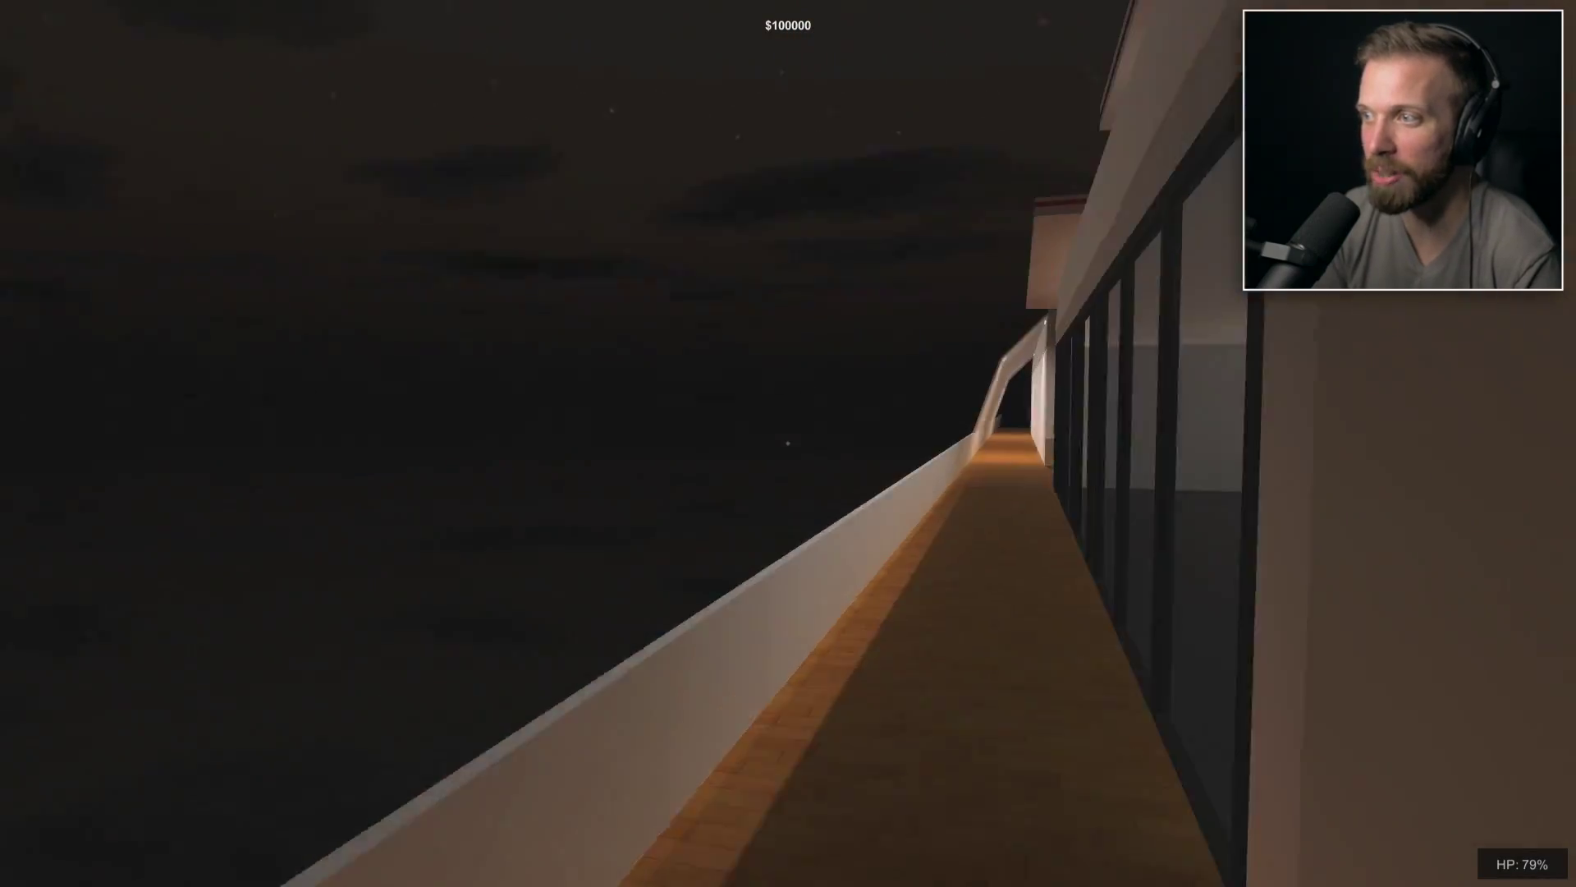
pyautogui.press('w')
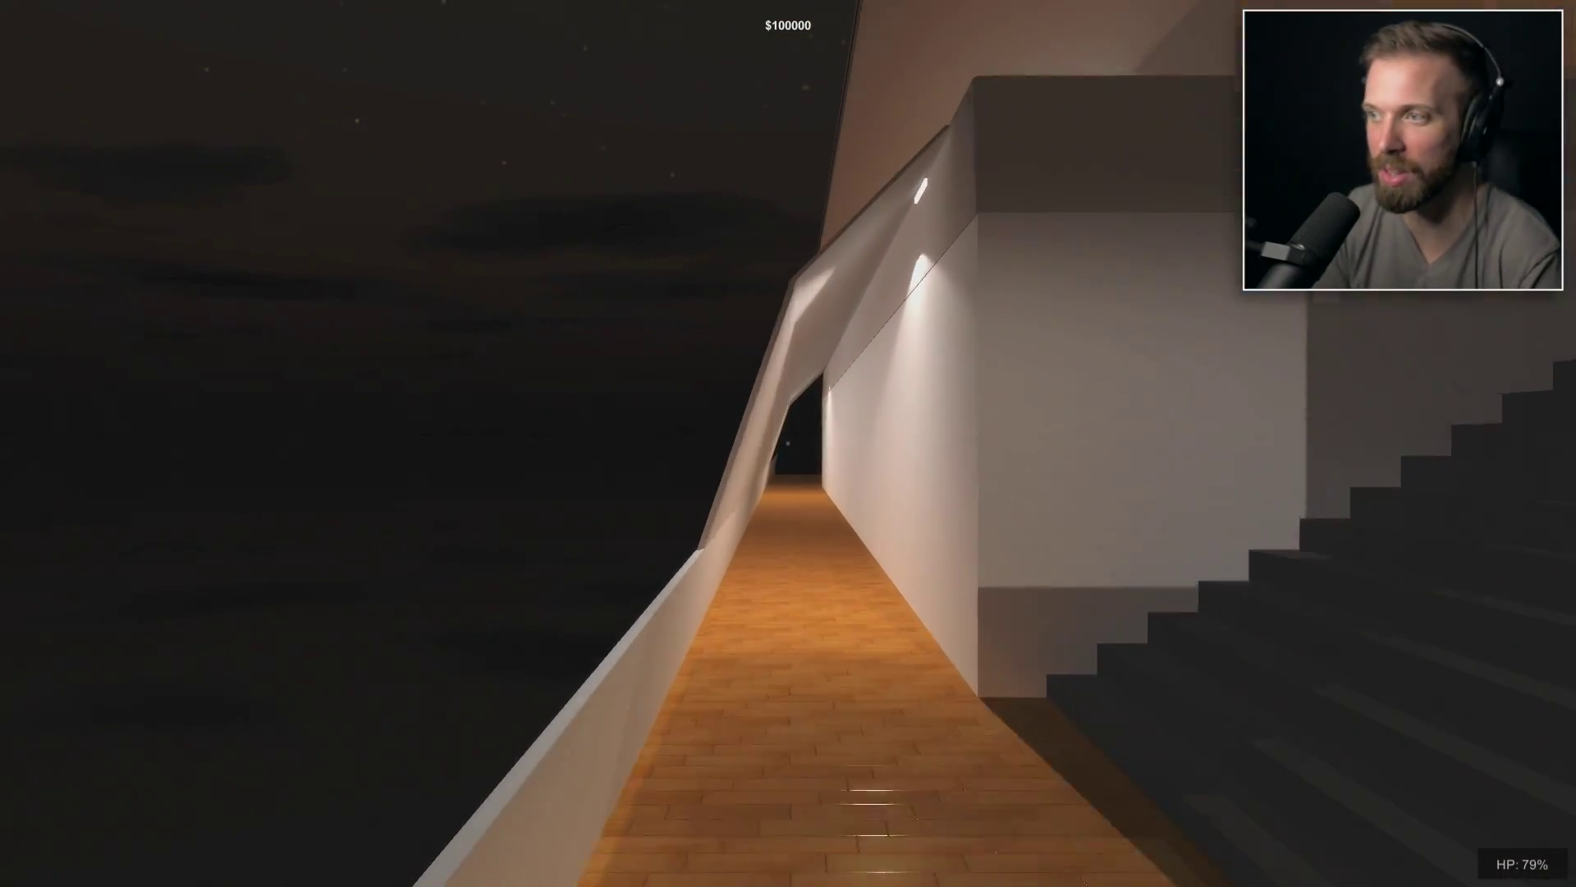
pyautogui.press('w')
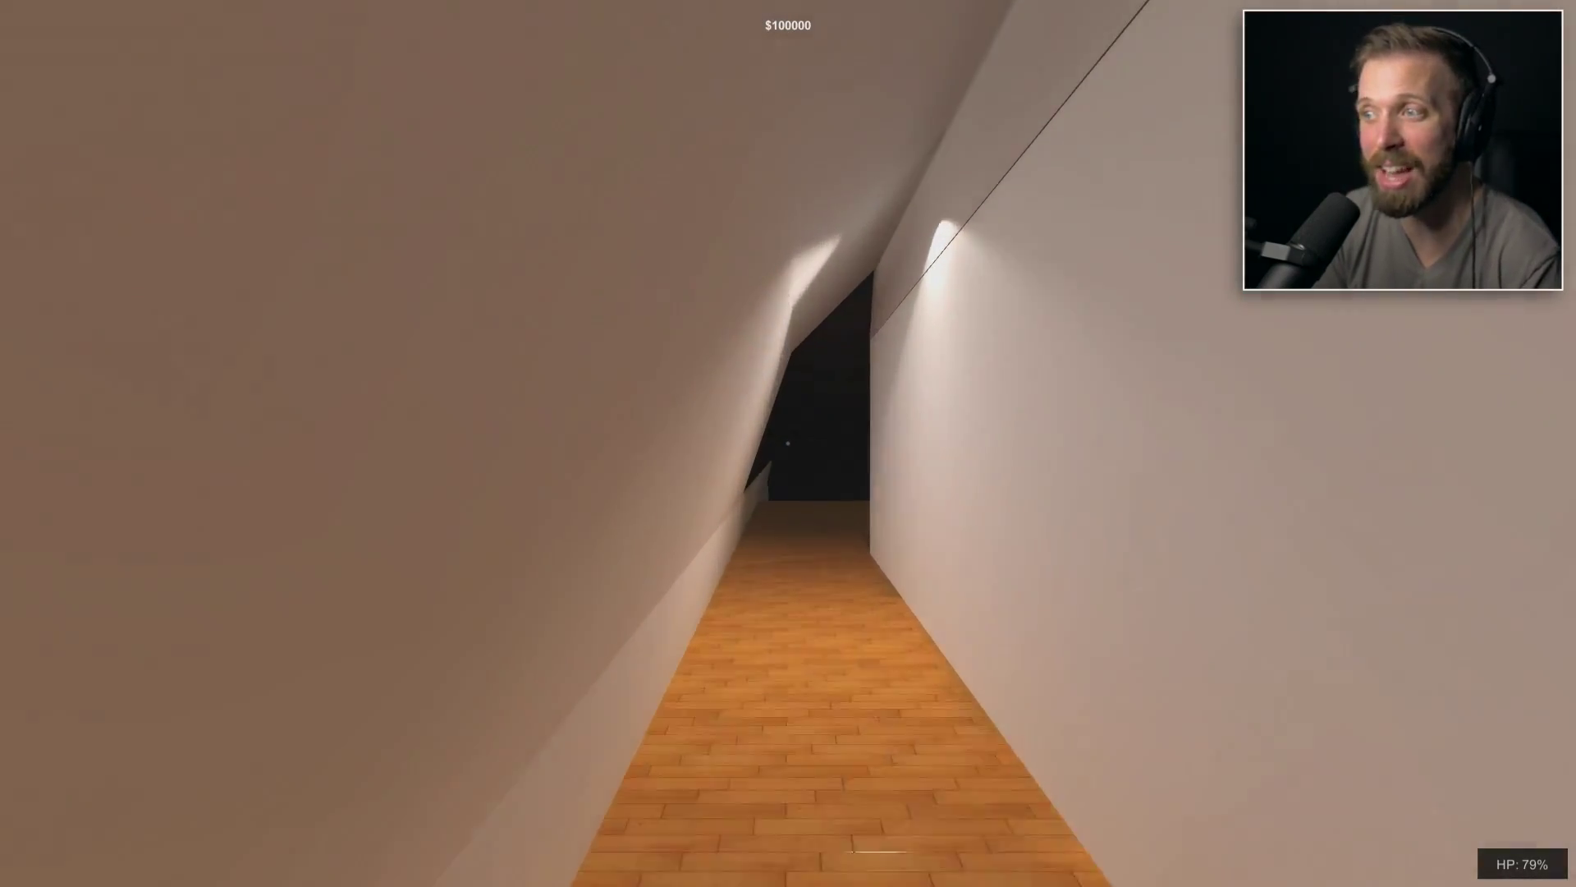
pyautogui.press('w')
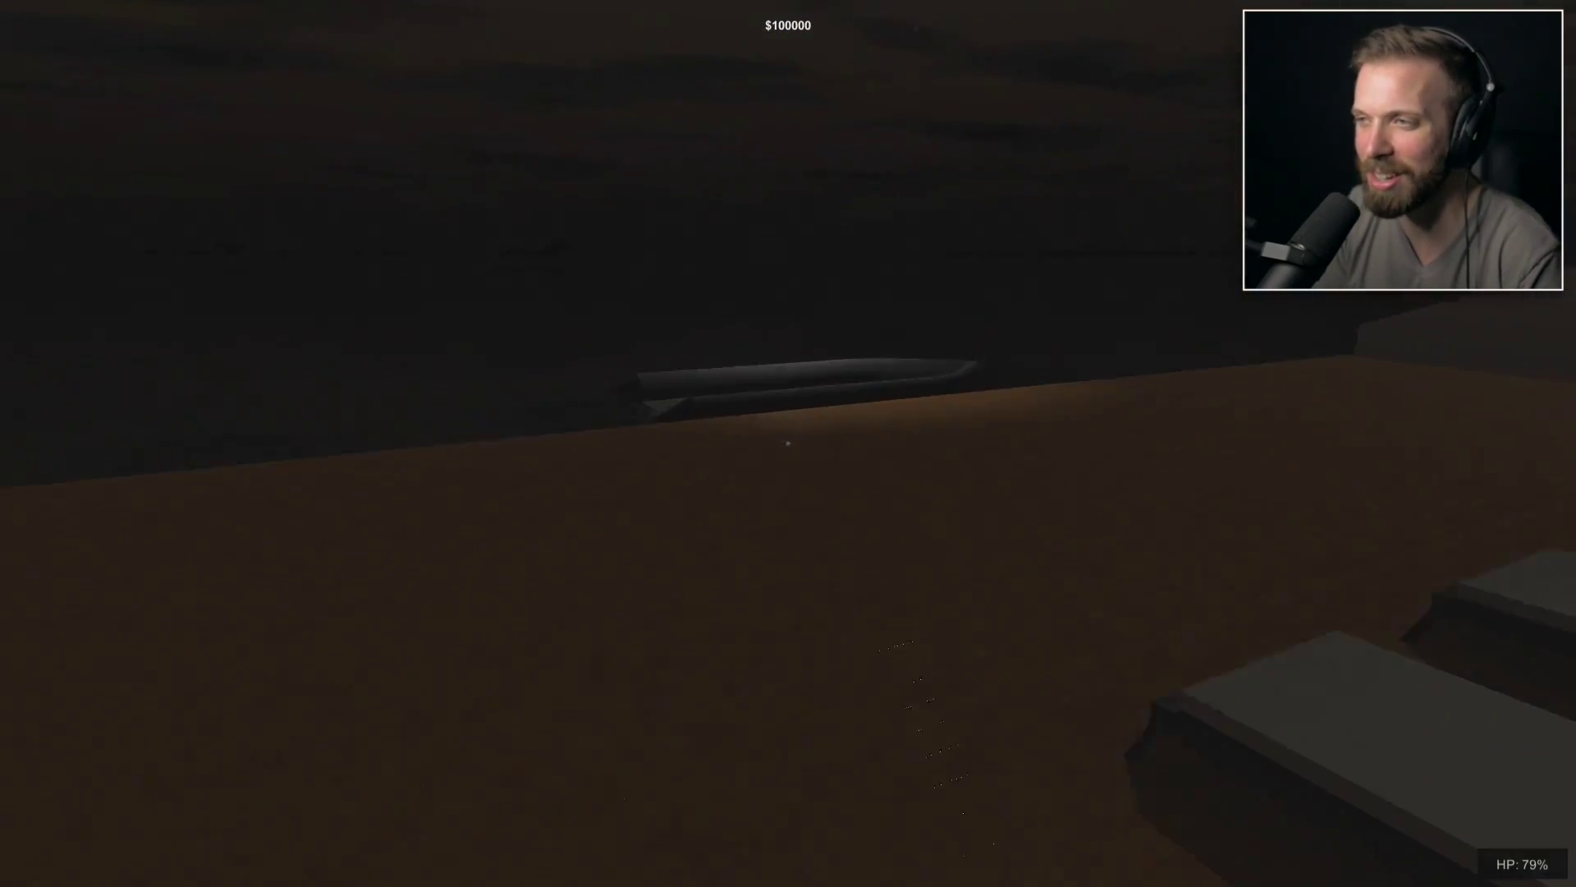
pyautogui.press('w')
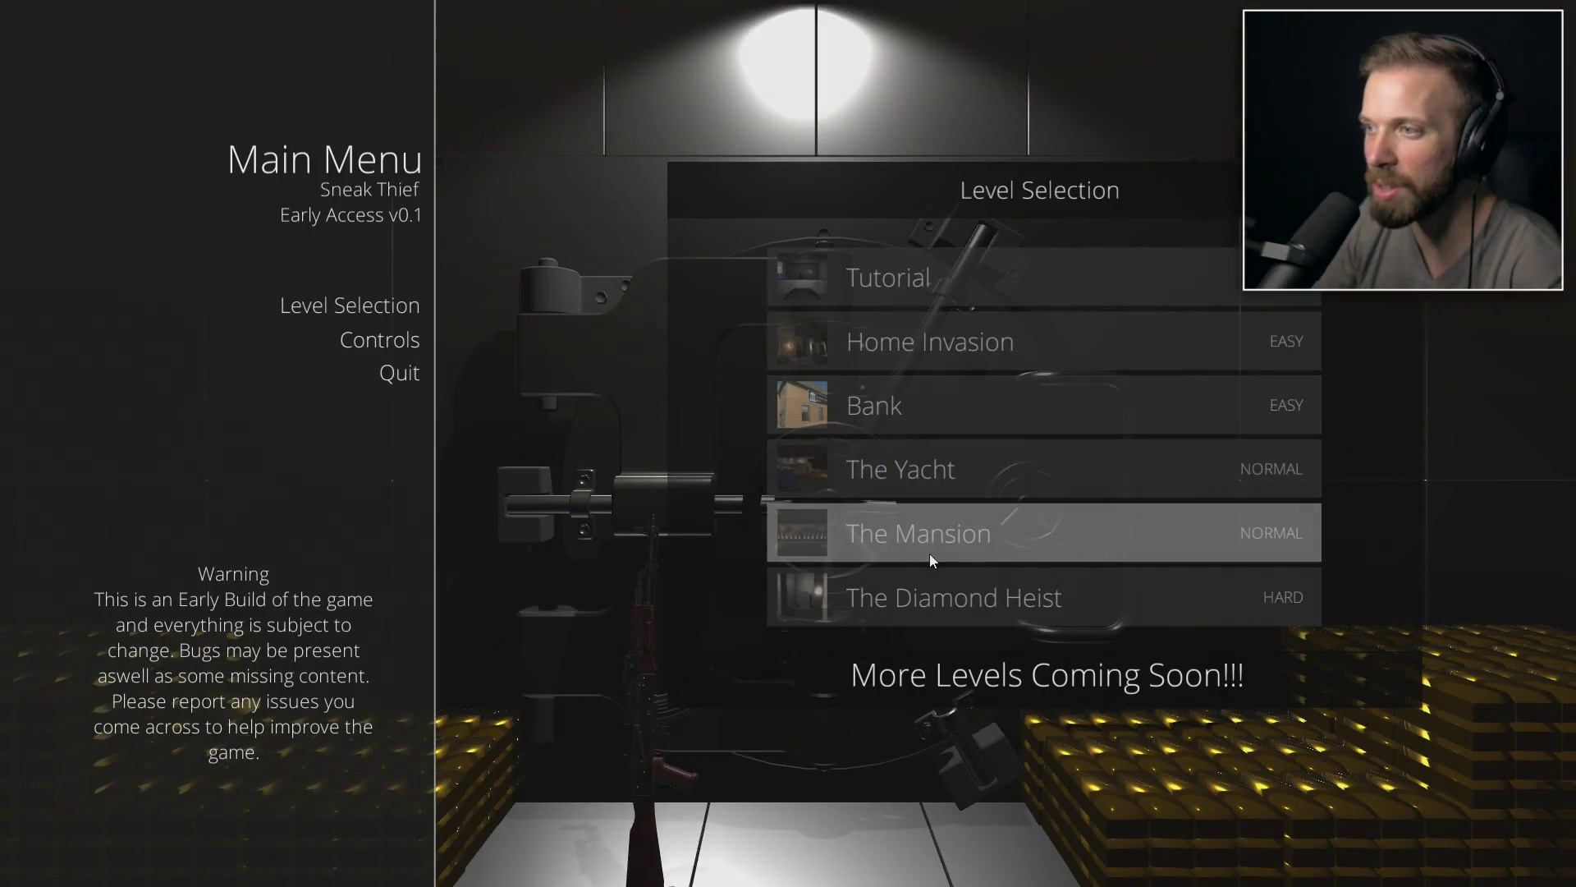
# Choose The Mansion from the Level Selection list.
pyautogui.click(932, 546)
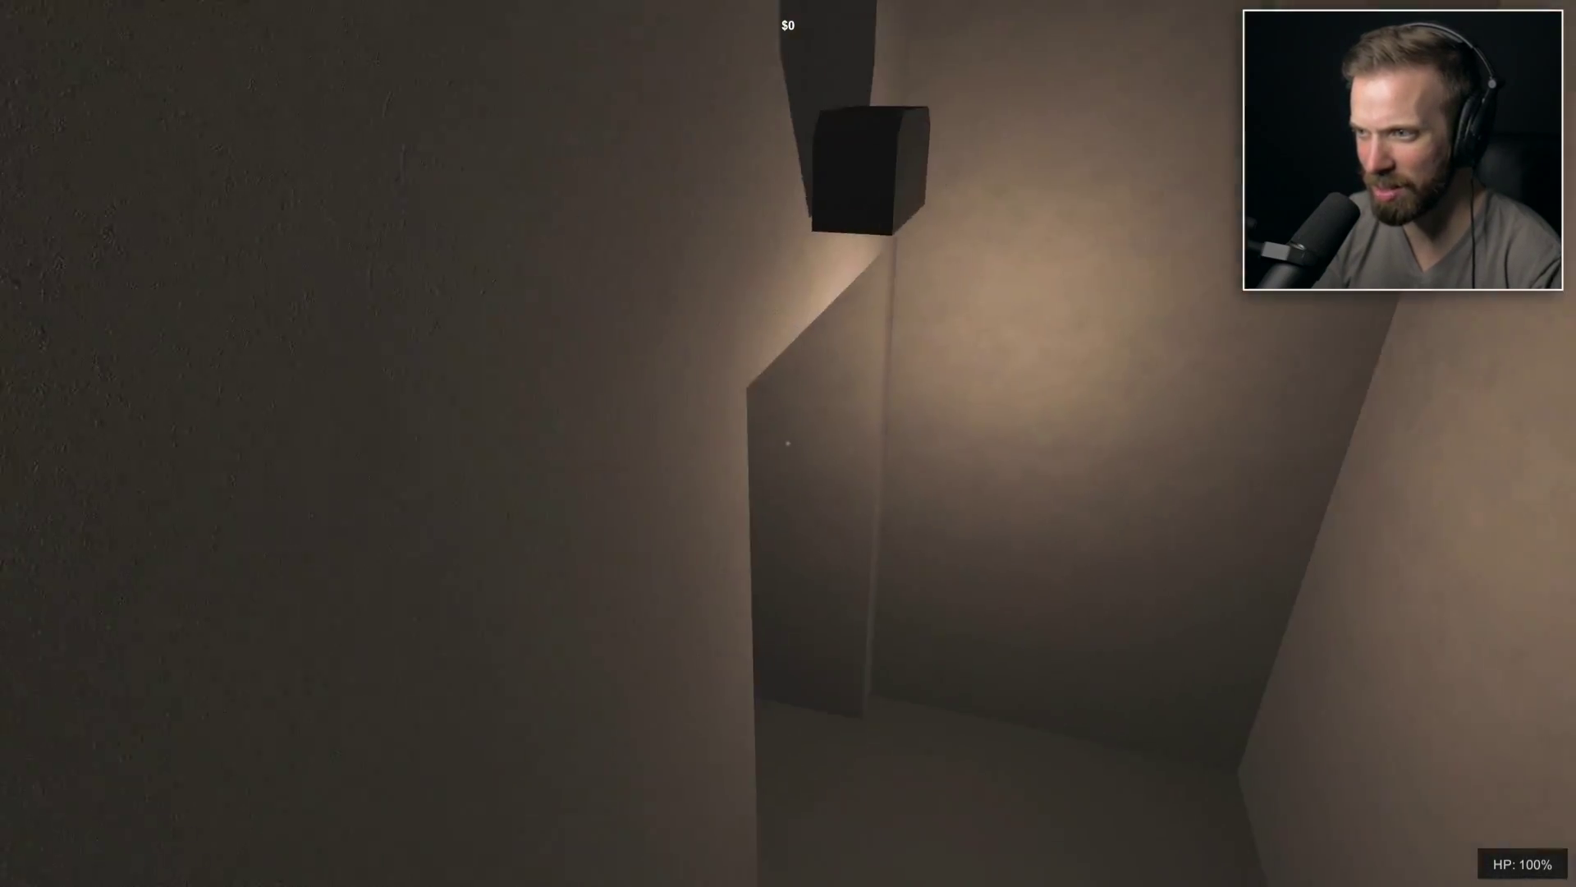
# Open the hallway door, turn on the flashlight, and take the coin collection from the bookshelf.
pyautogui.press('e')
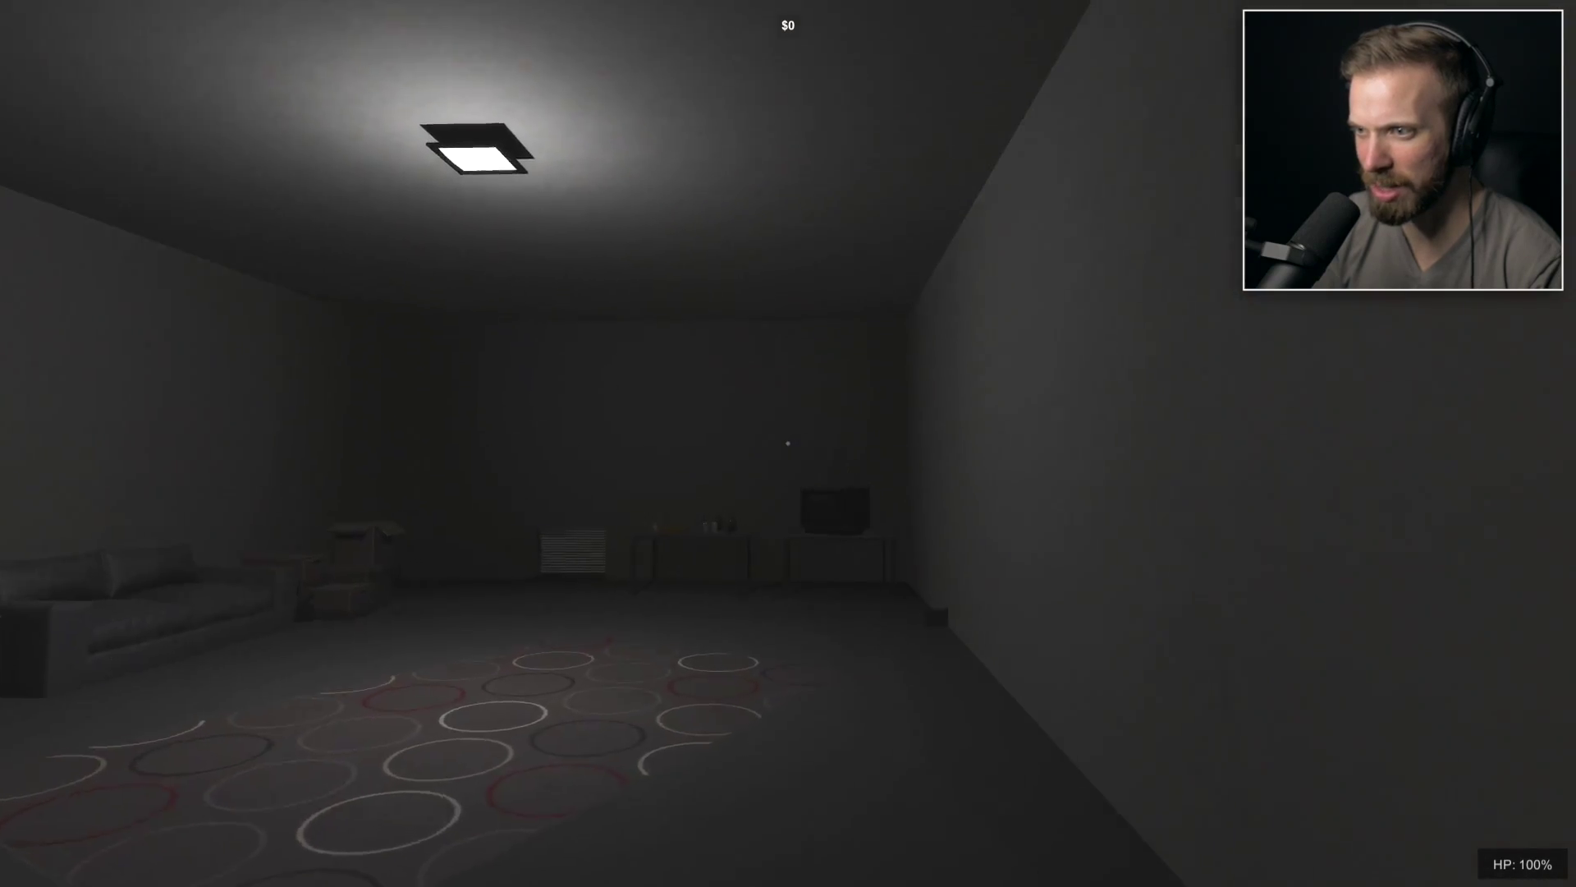
pyautogui.press('w')
pyautogui.press('f')
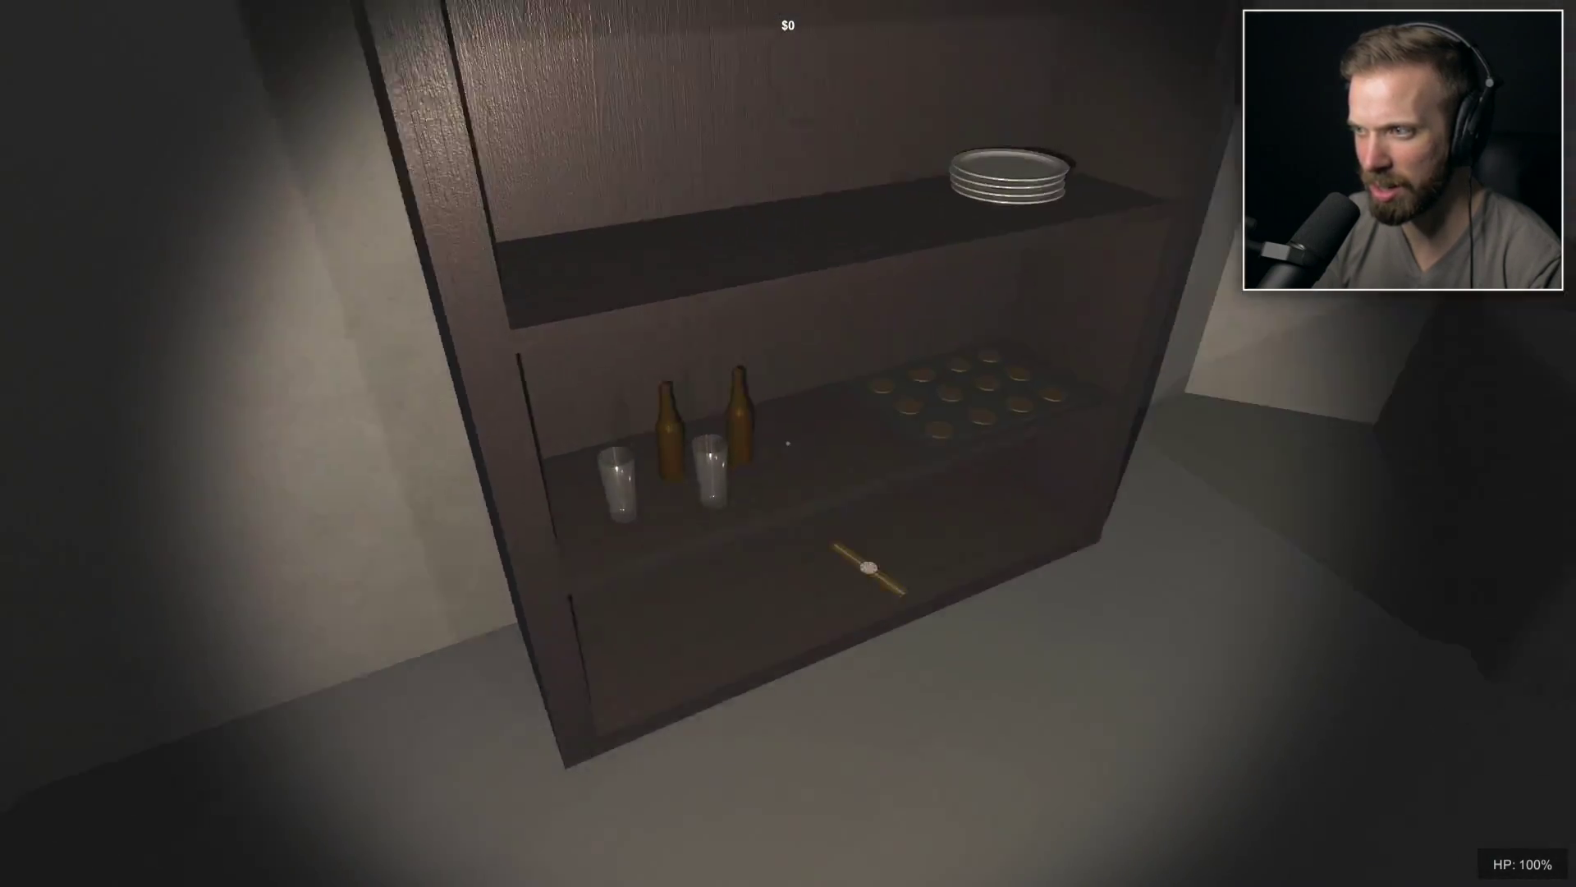
pyautogui.press('e')
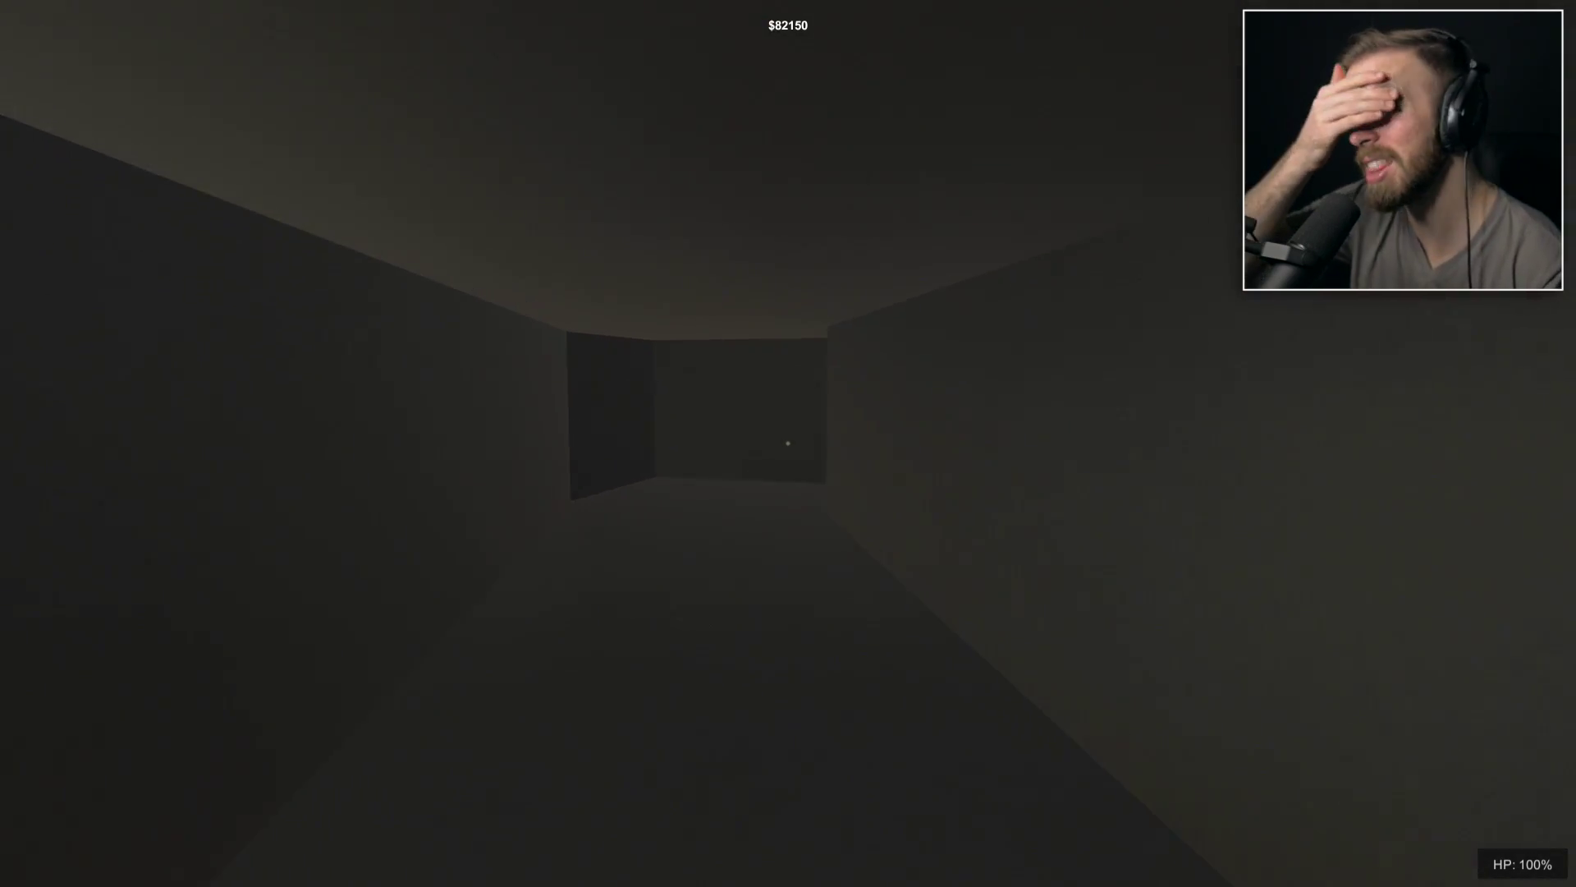
# Walk the long corridor, open the ceiling vent, and climb through over the boxes.
pyautogui.press('w')
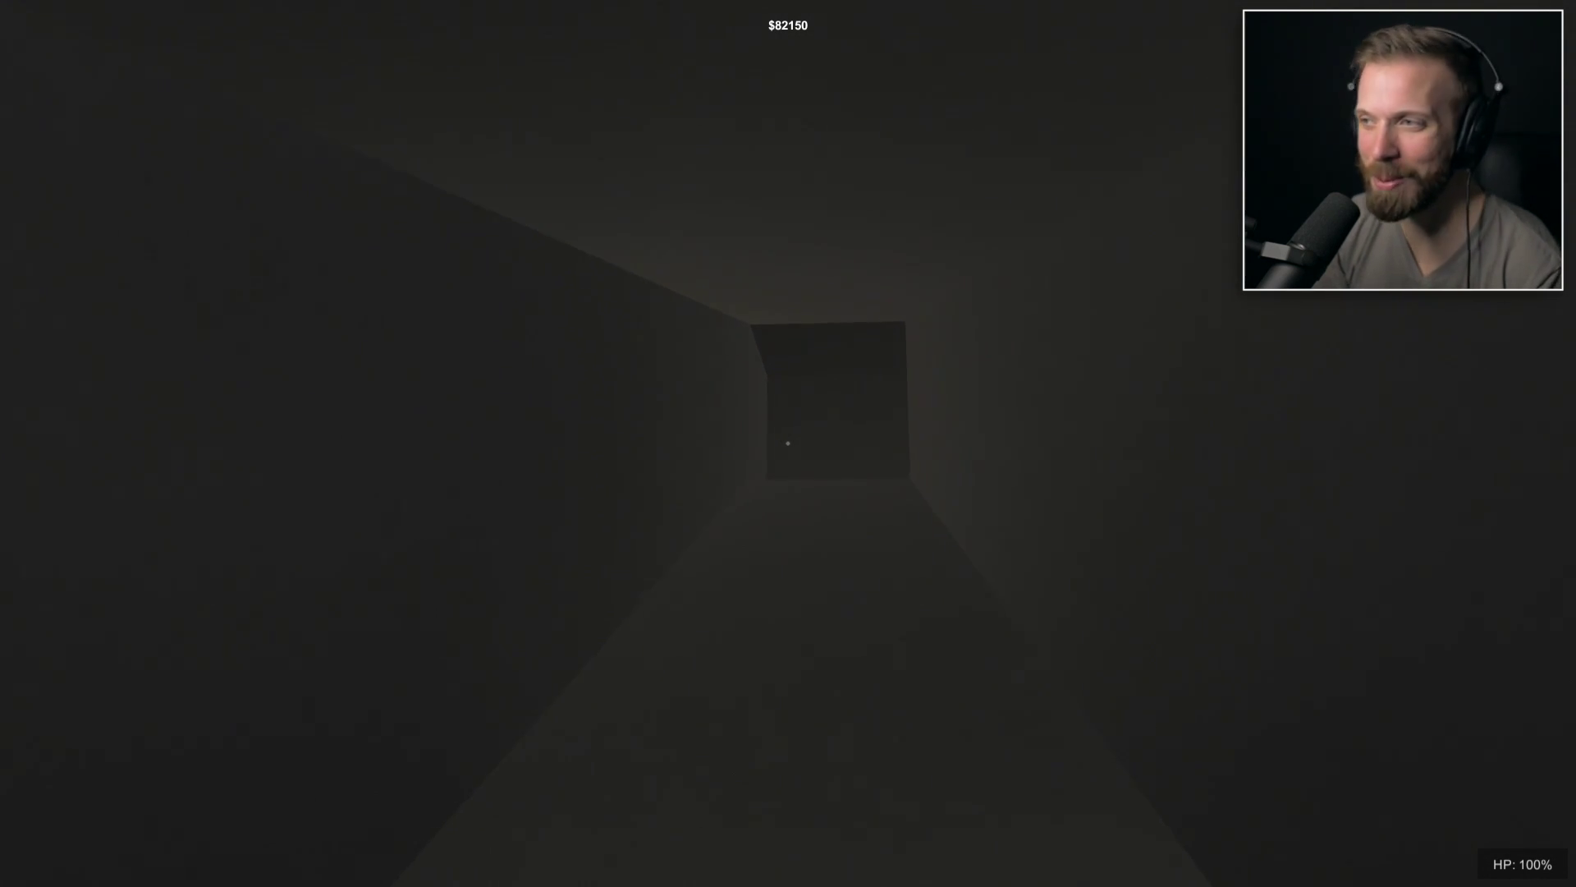
pyautogui.press('w')
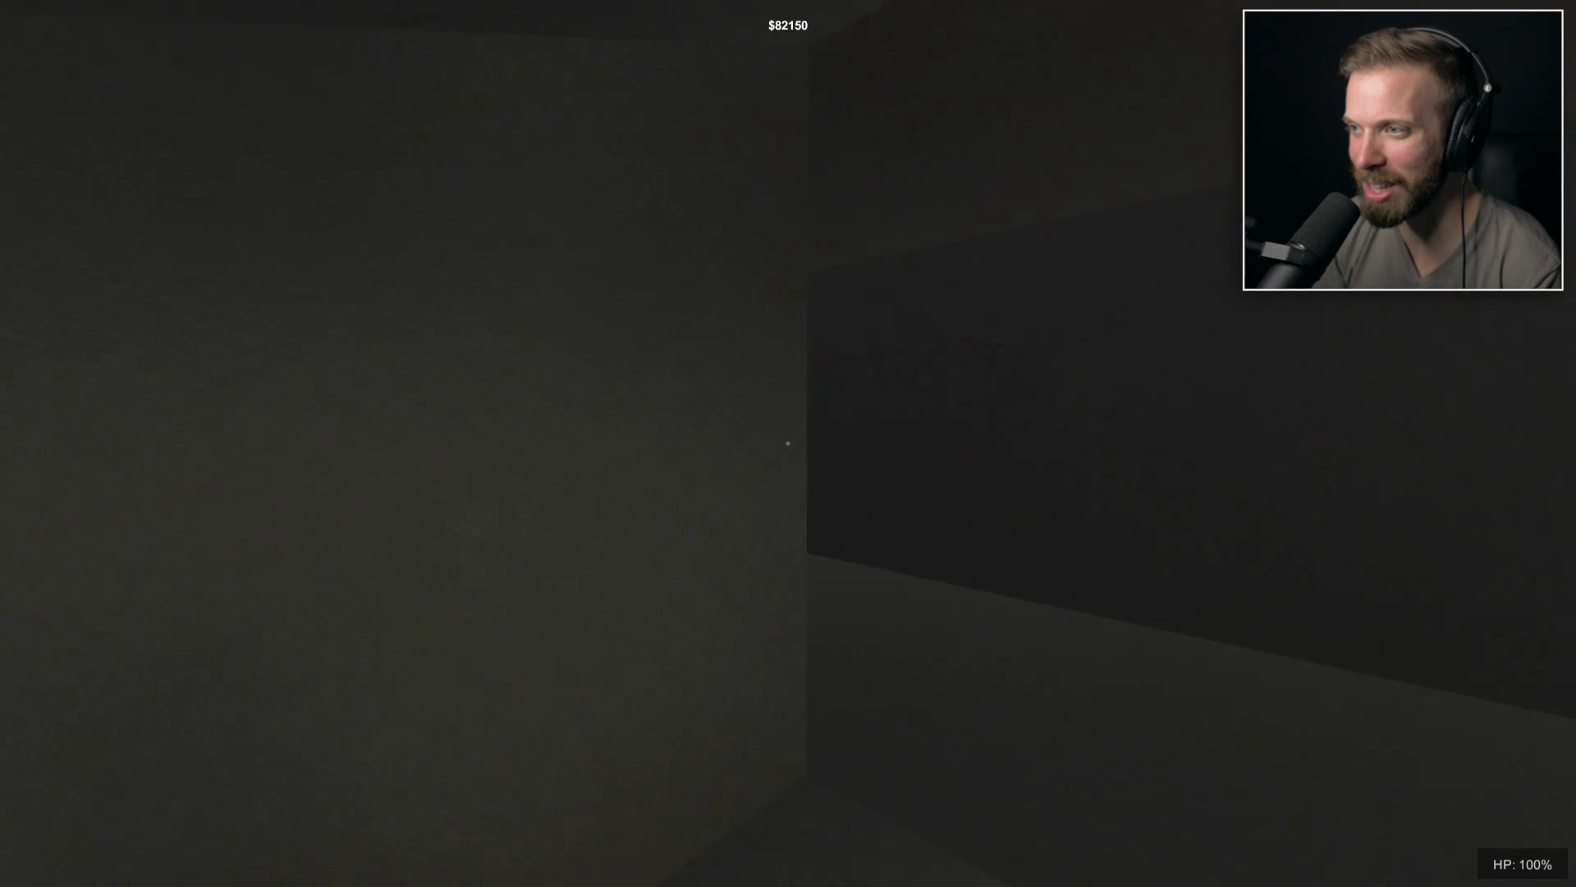
pyautogui.press('w')
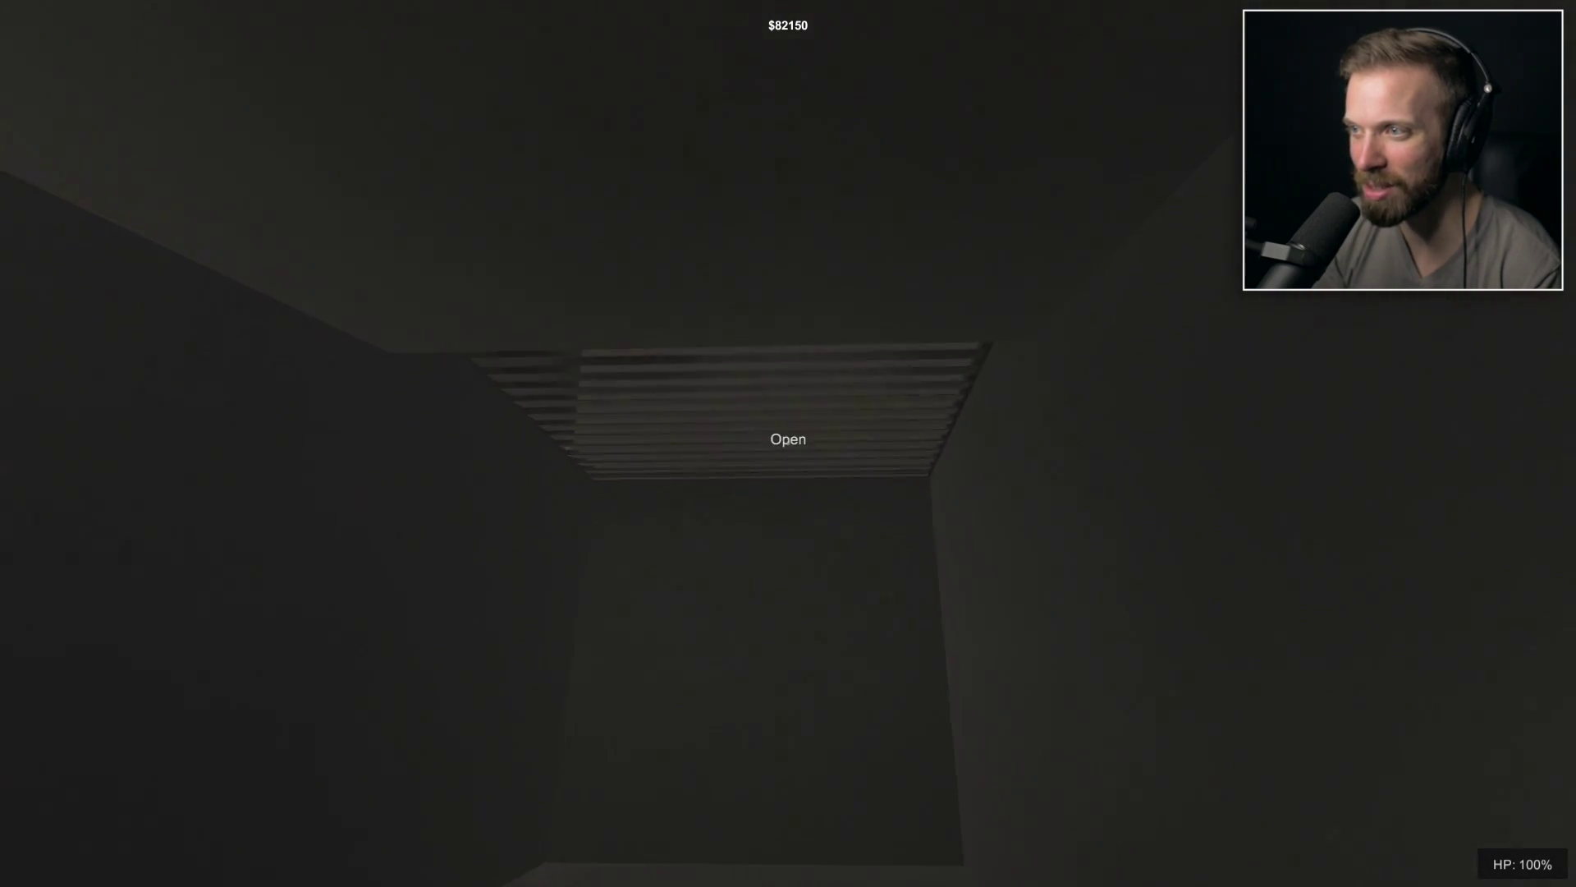
pyautogui.press('e')
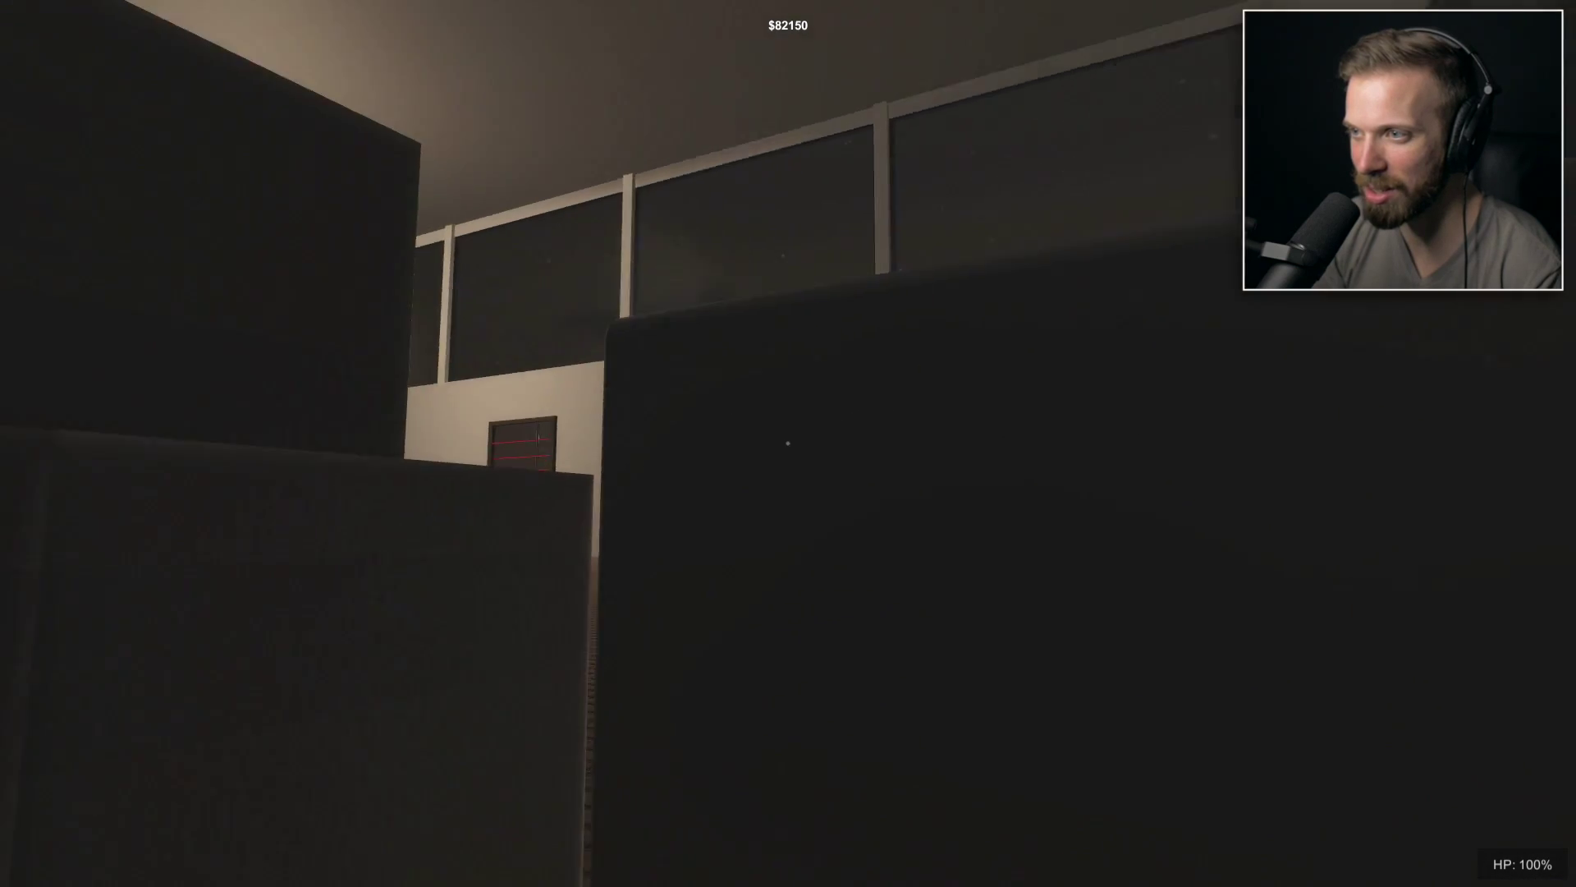
pyautogui.press('w')
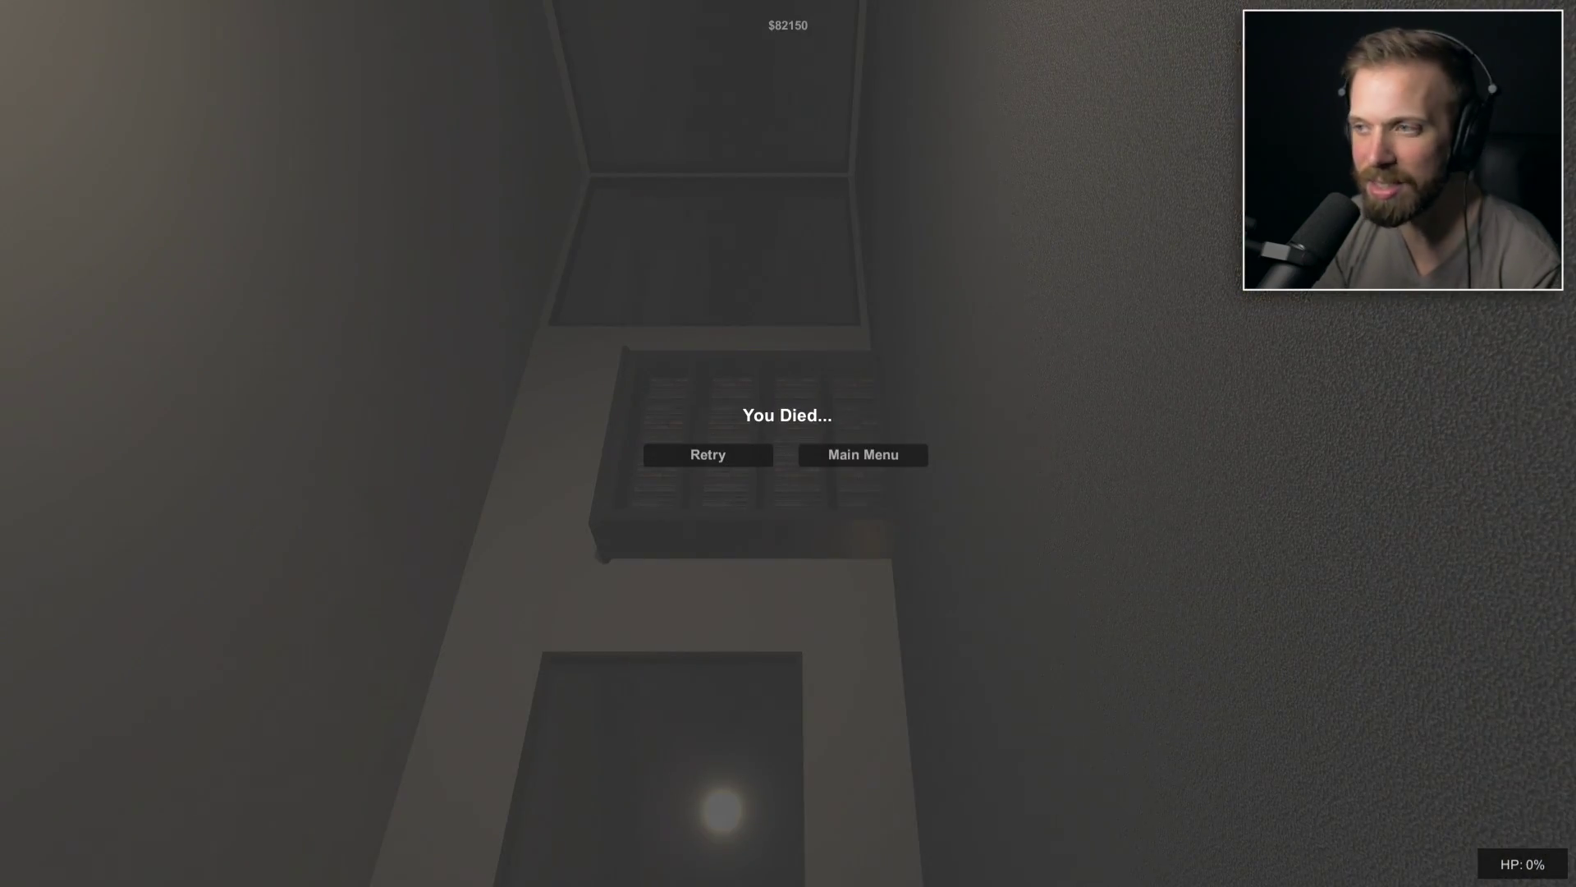
# Respawn, turn on the flashlight, and look over the table of loot, reaching $83,900.
pyautogui.click(762, 450)
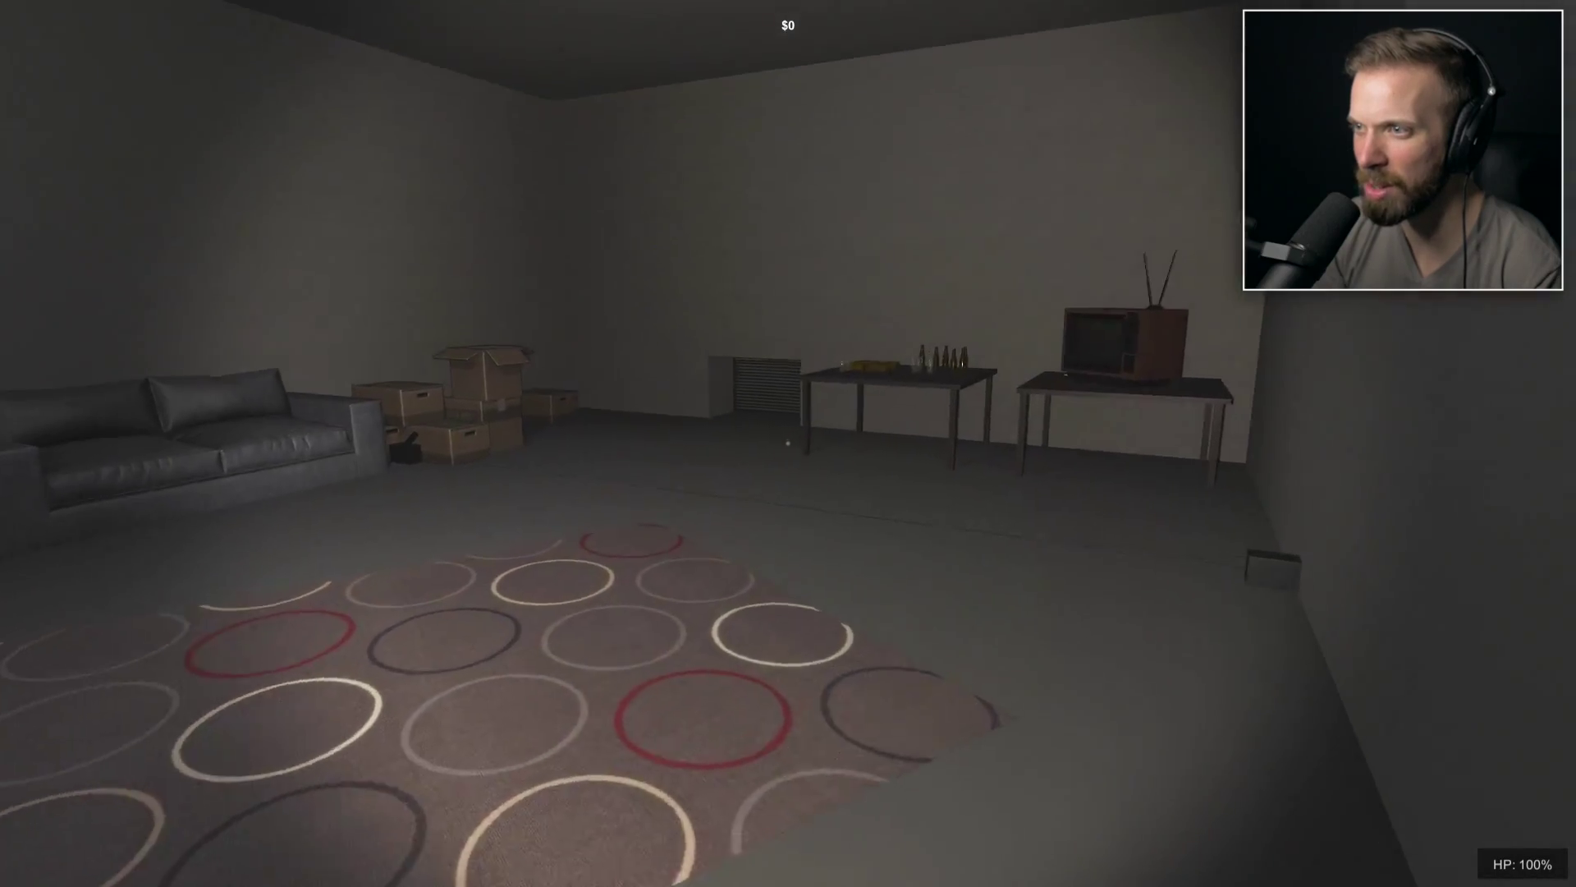
pyautogui.press('f')
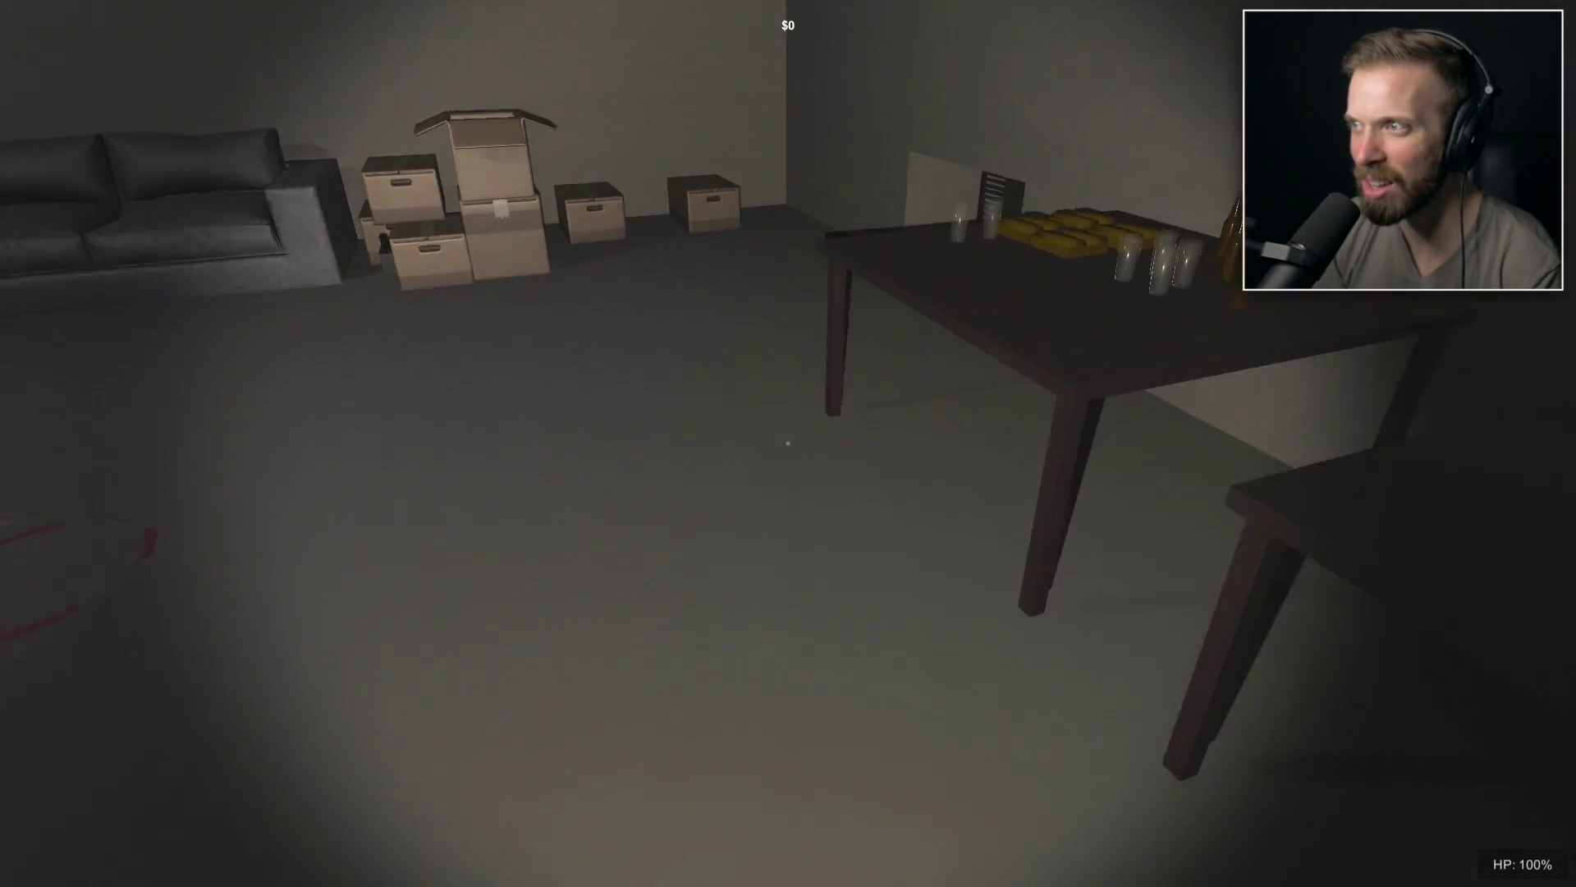
pyautogui.press('s')
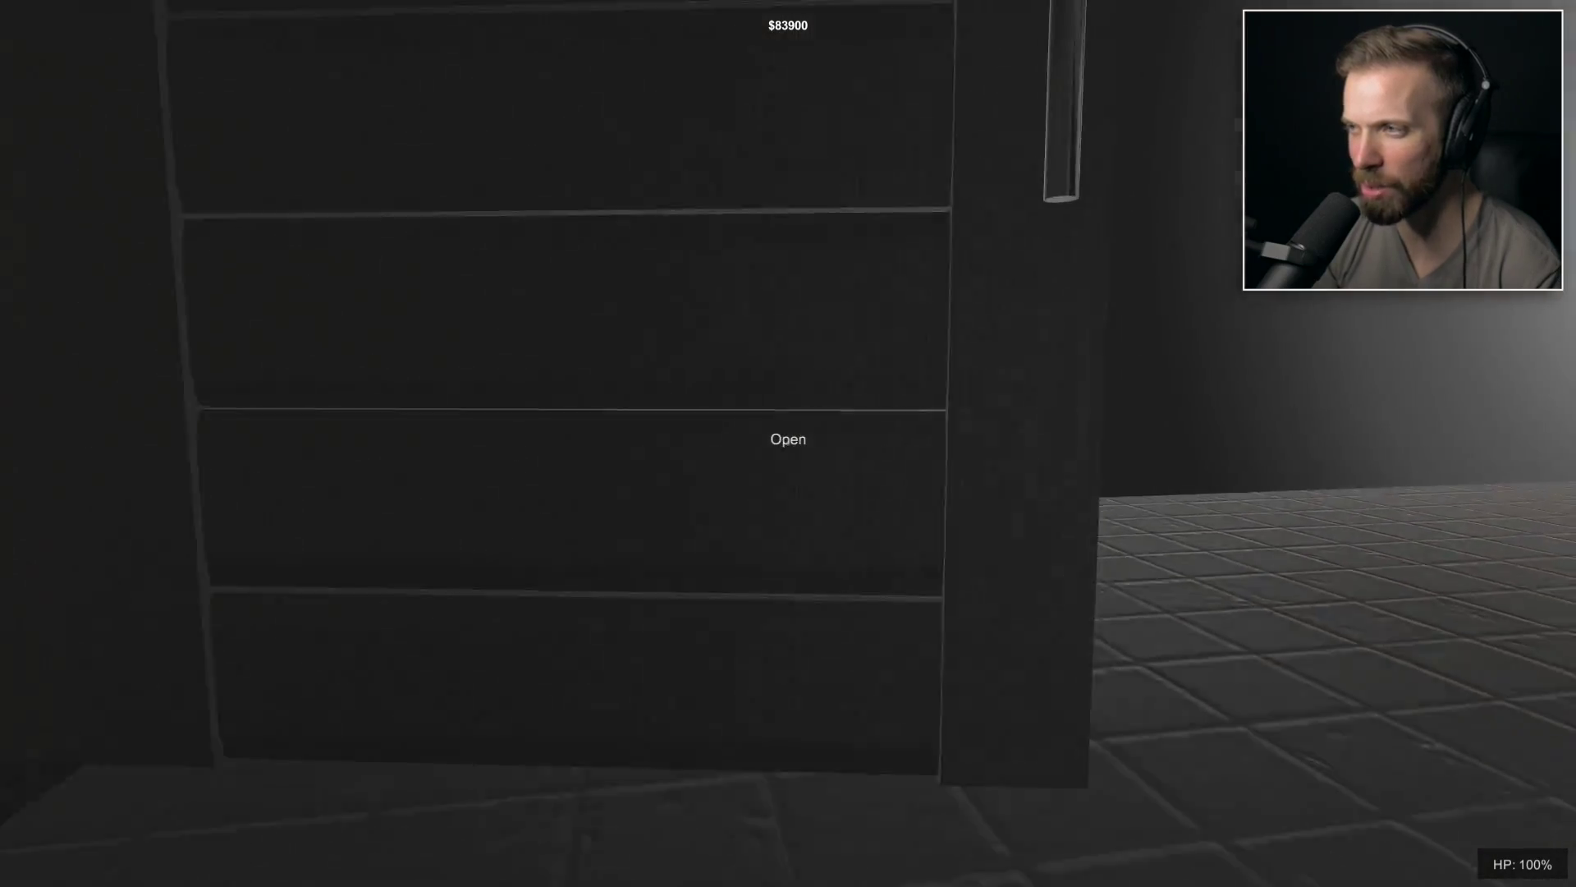
# Enter the bathroom and inspect the sink-counter dispensers by flashlight.
pyautogui.press('e')
pyautogui.press('w')
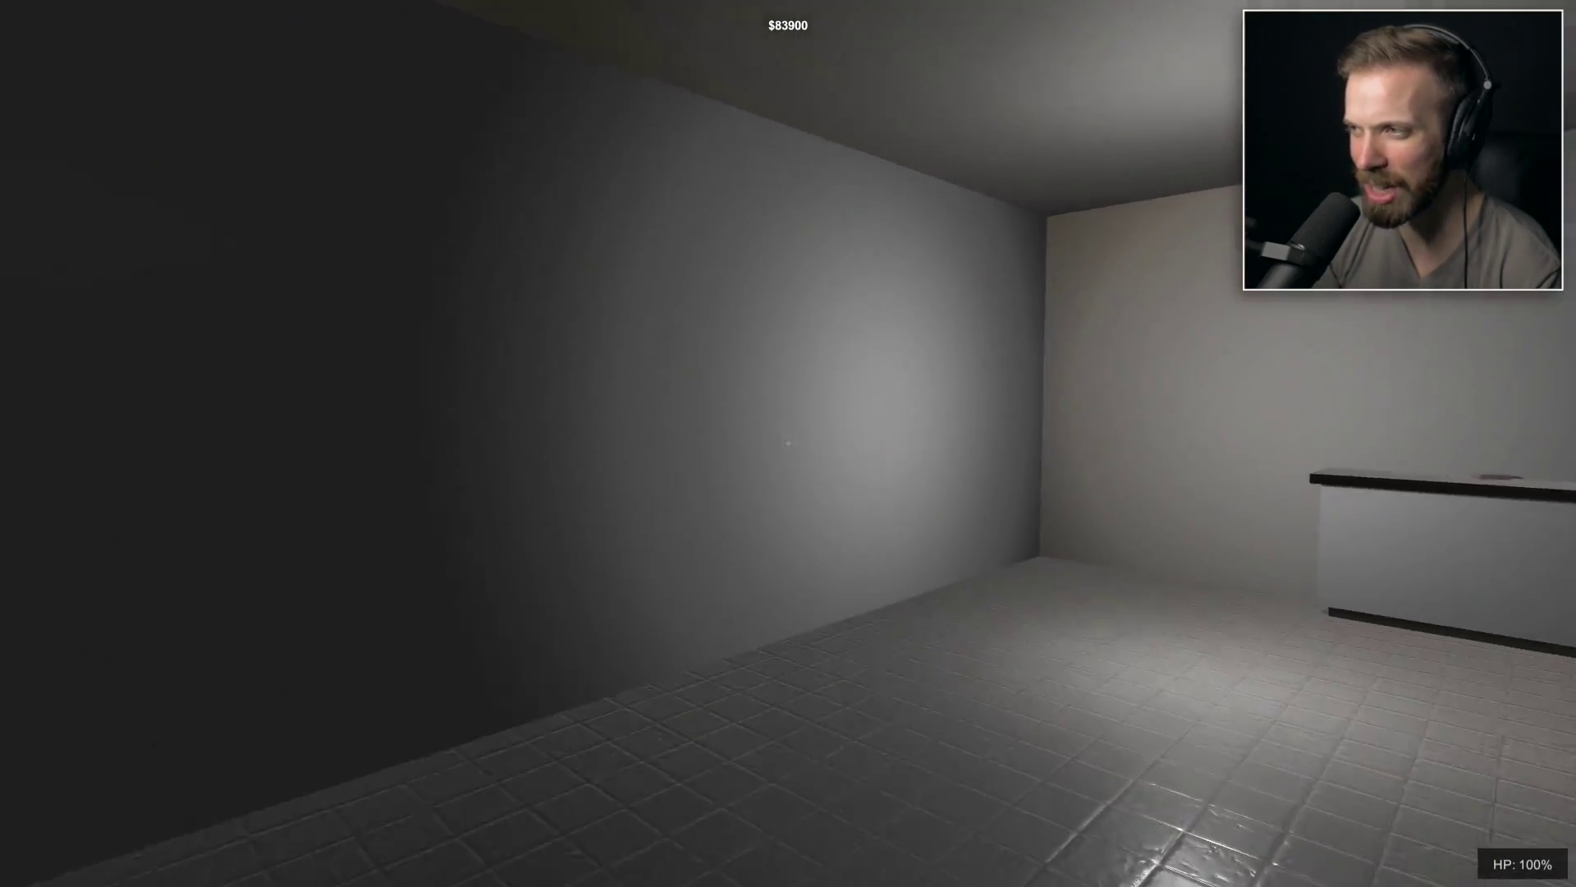
pyautogui.press('w')
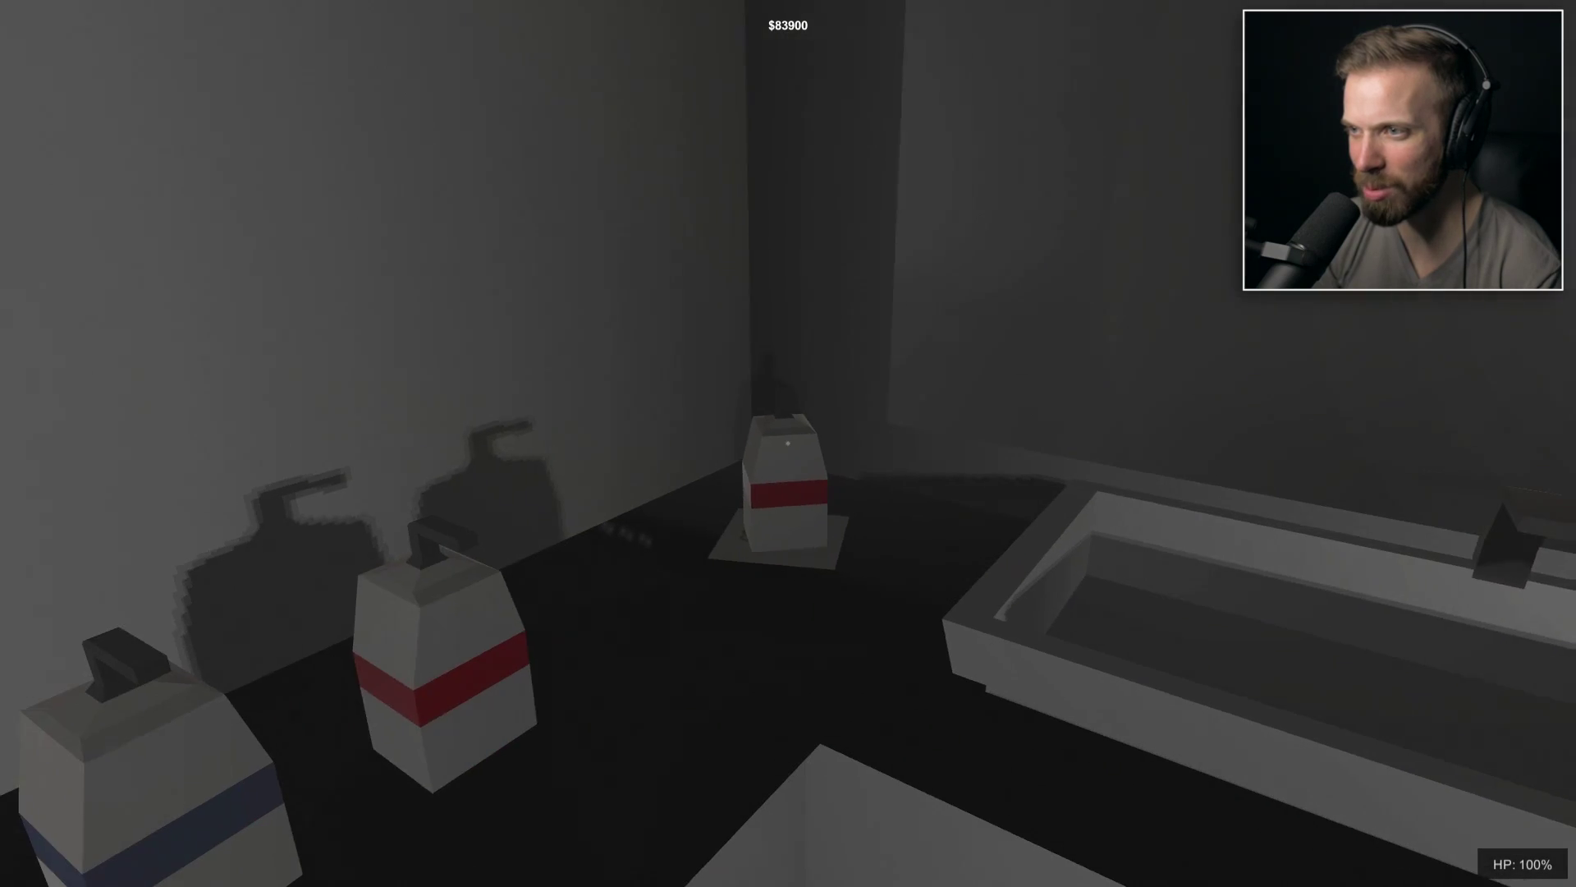
pyautogui.press('f')
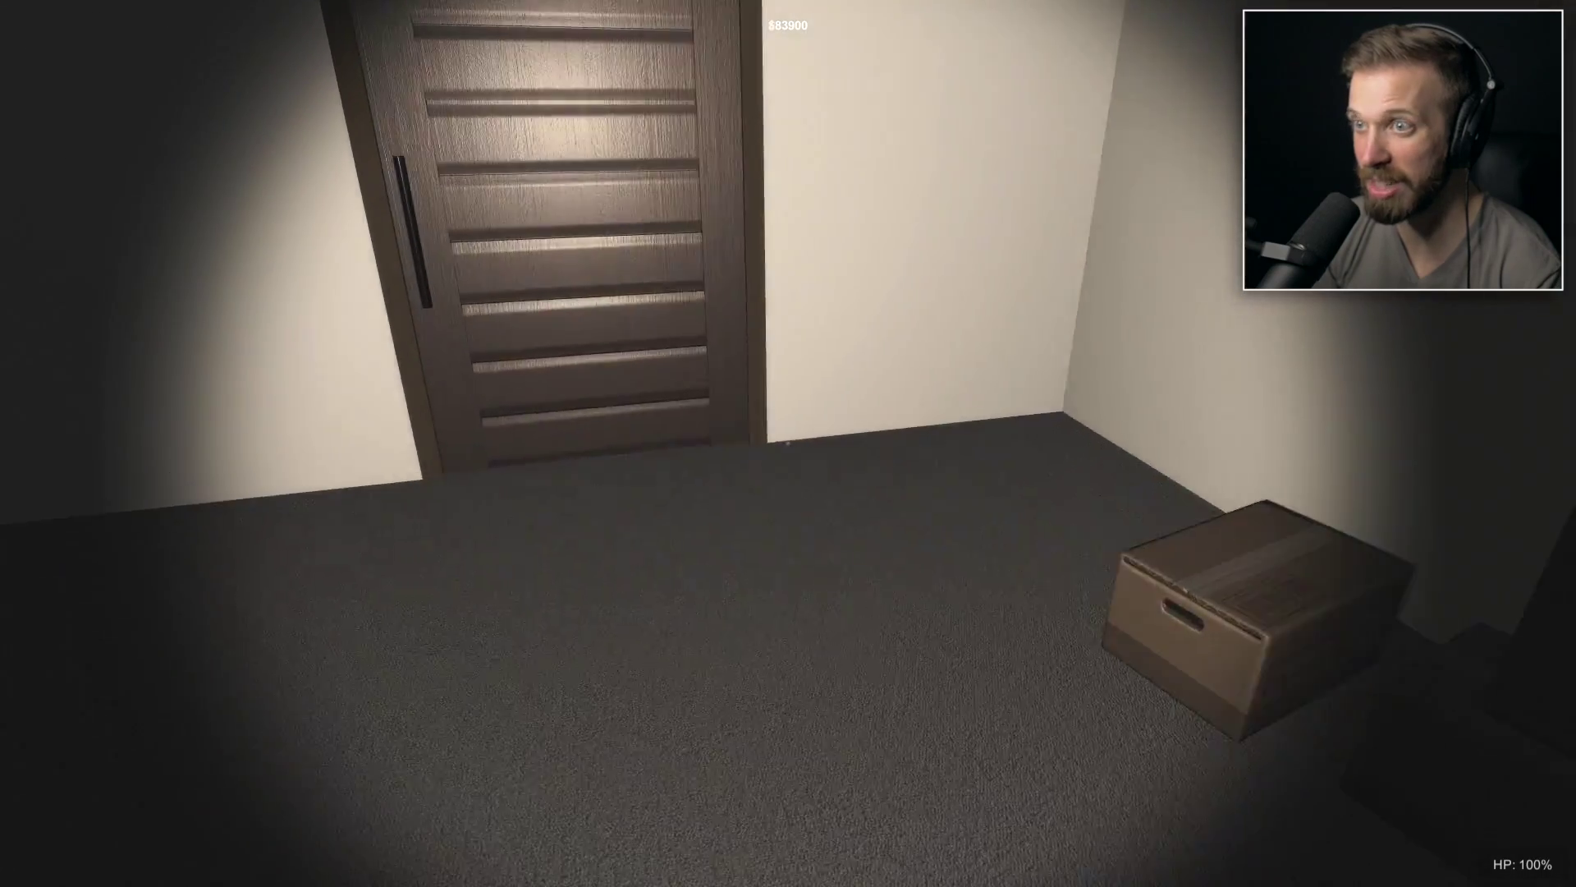
pyautogui.press('f')
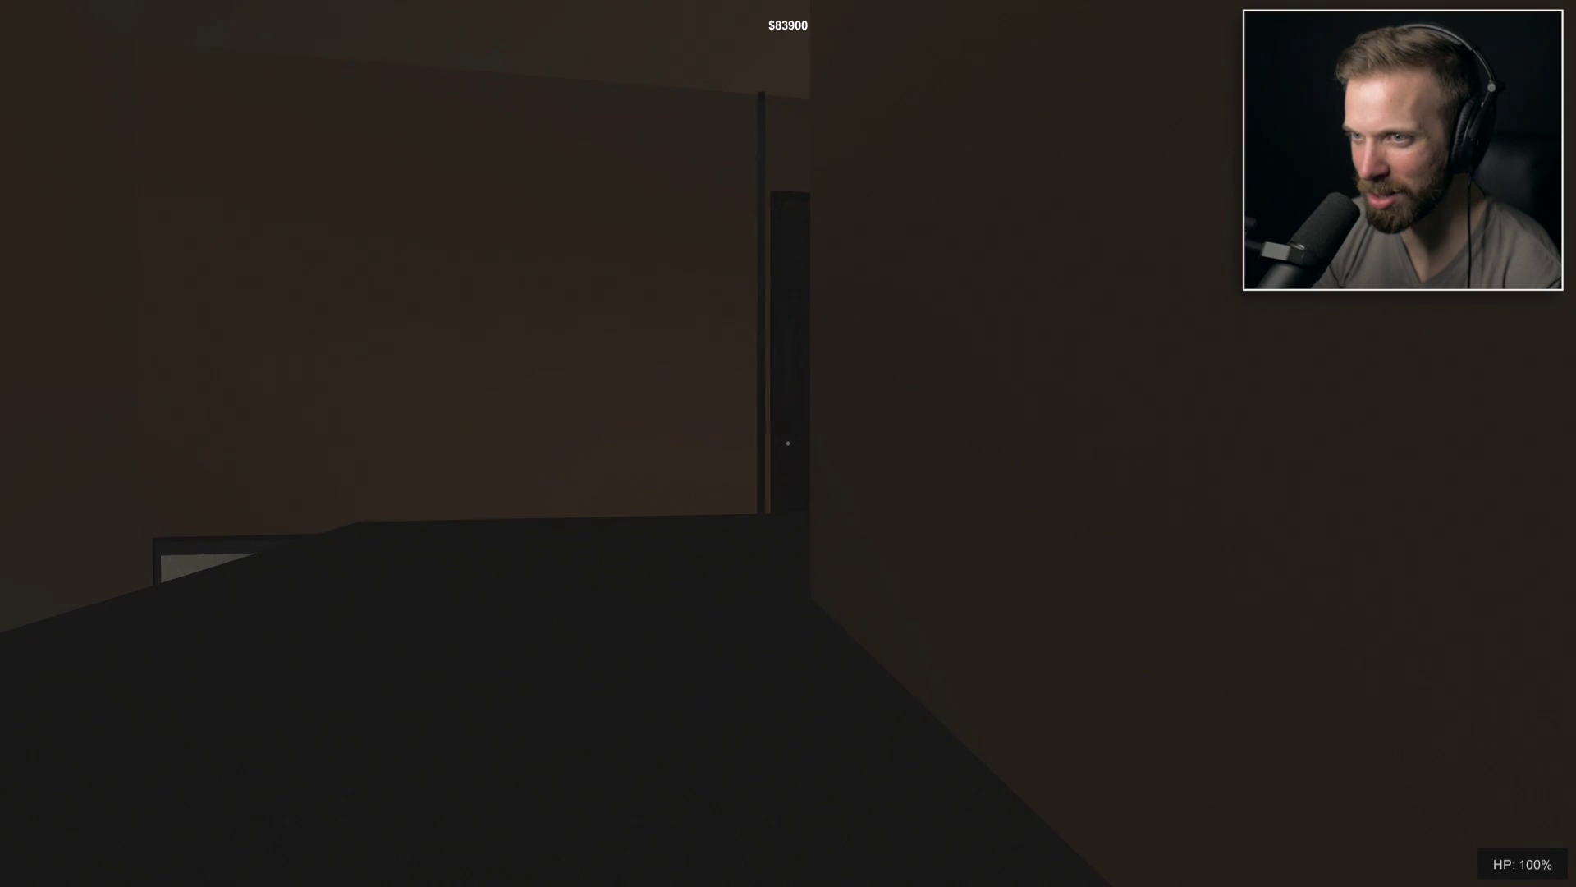
# Collect loot along the hallway to reach $85,150, then enter the bedroom.
pyautogui.press('w')
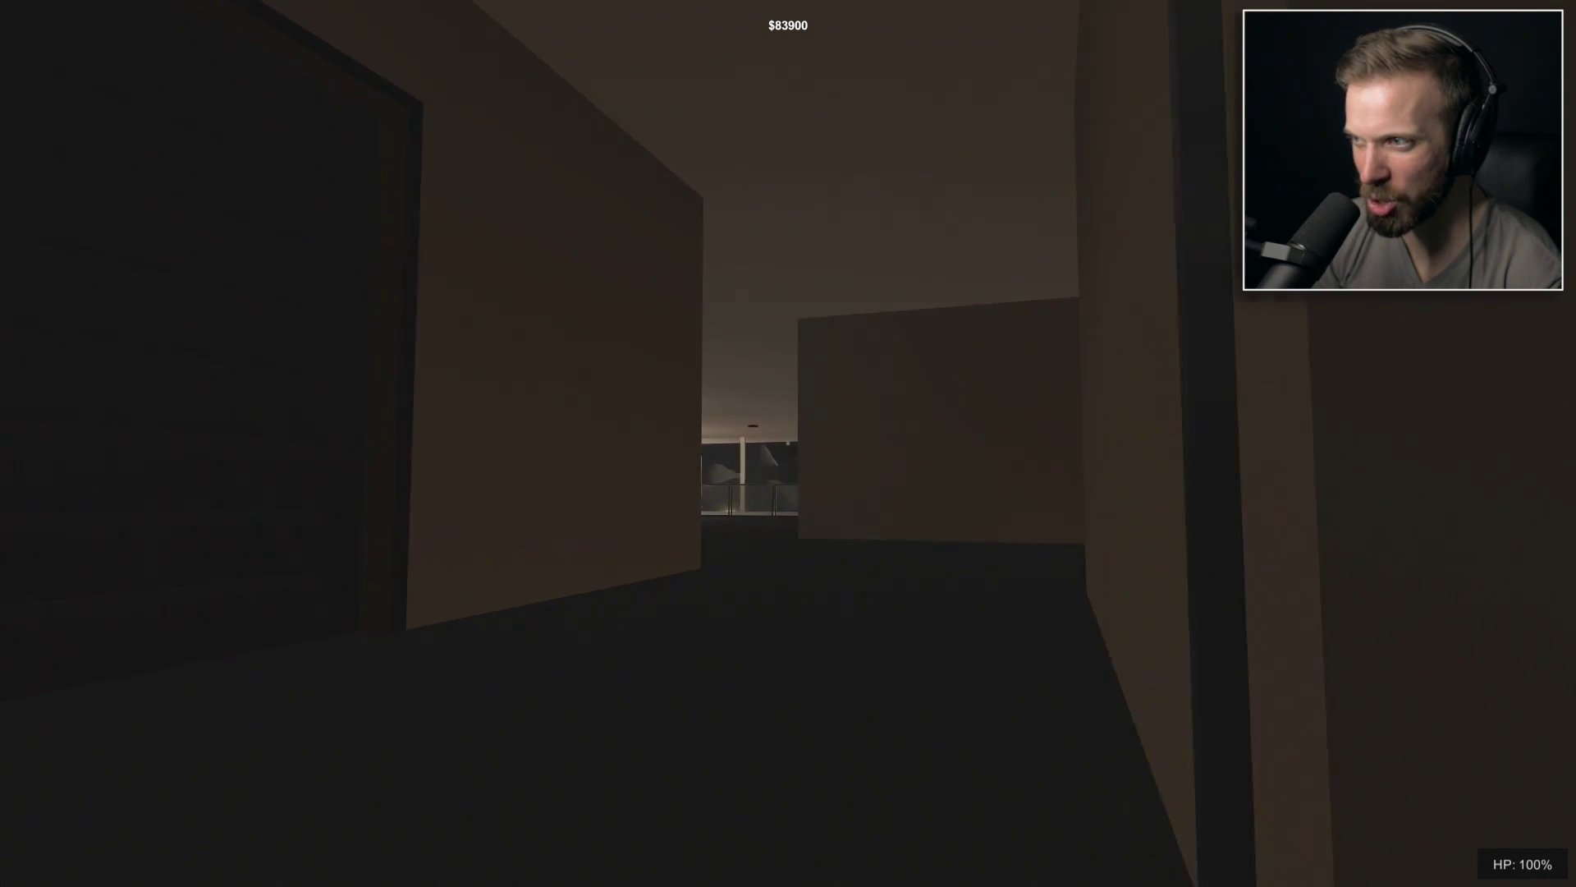
pyautogui.press('w')
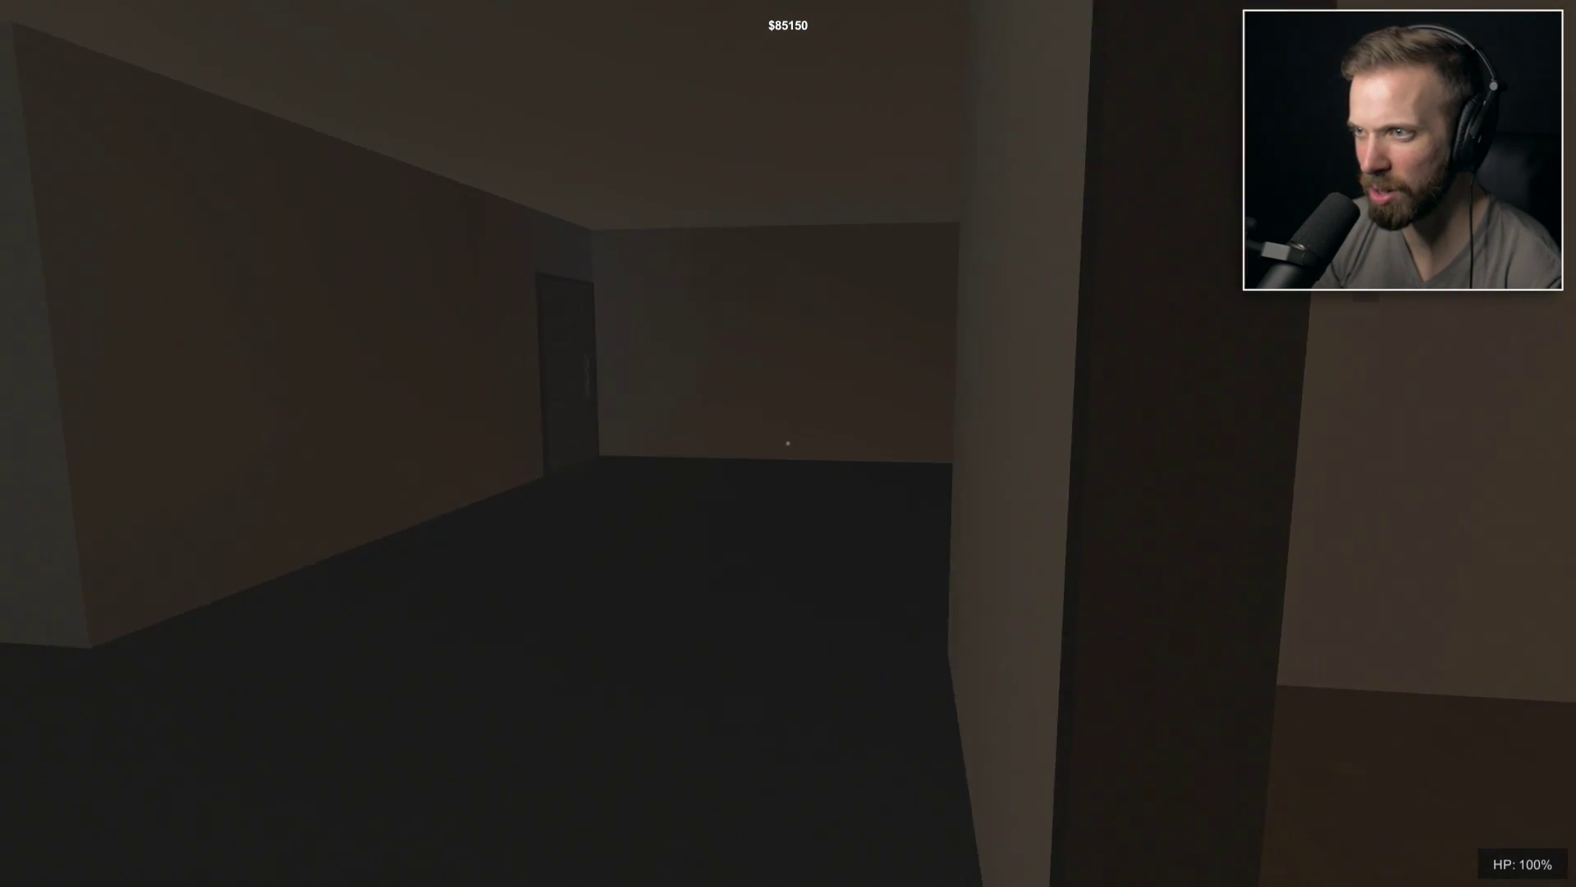
pyautogui.press('w')
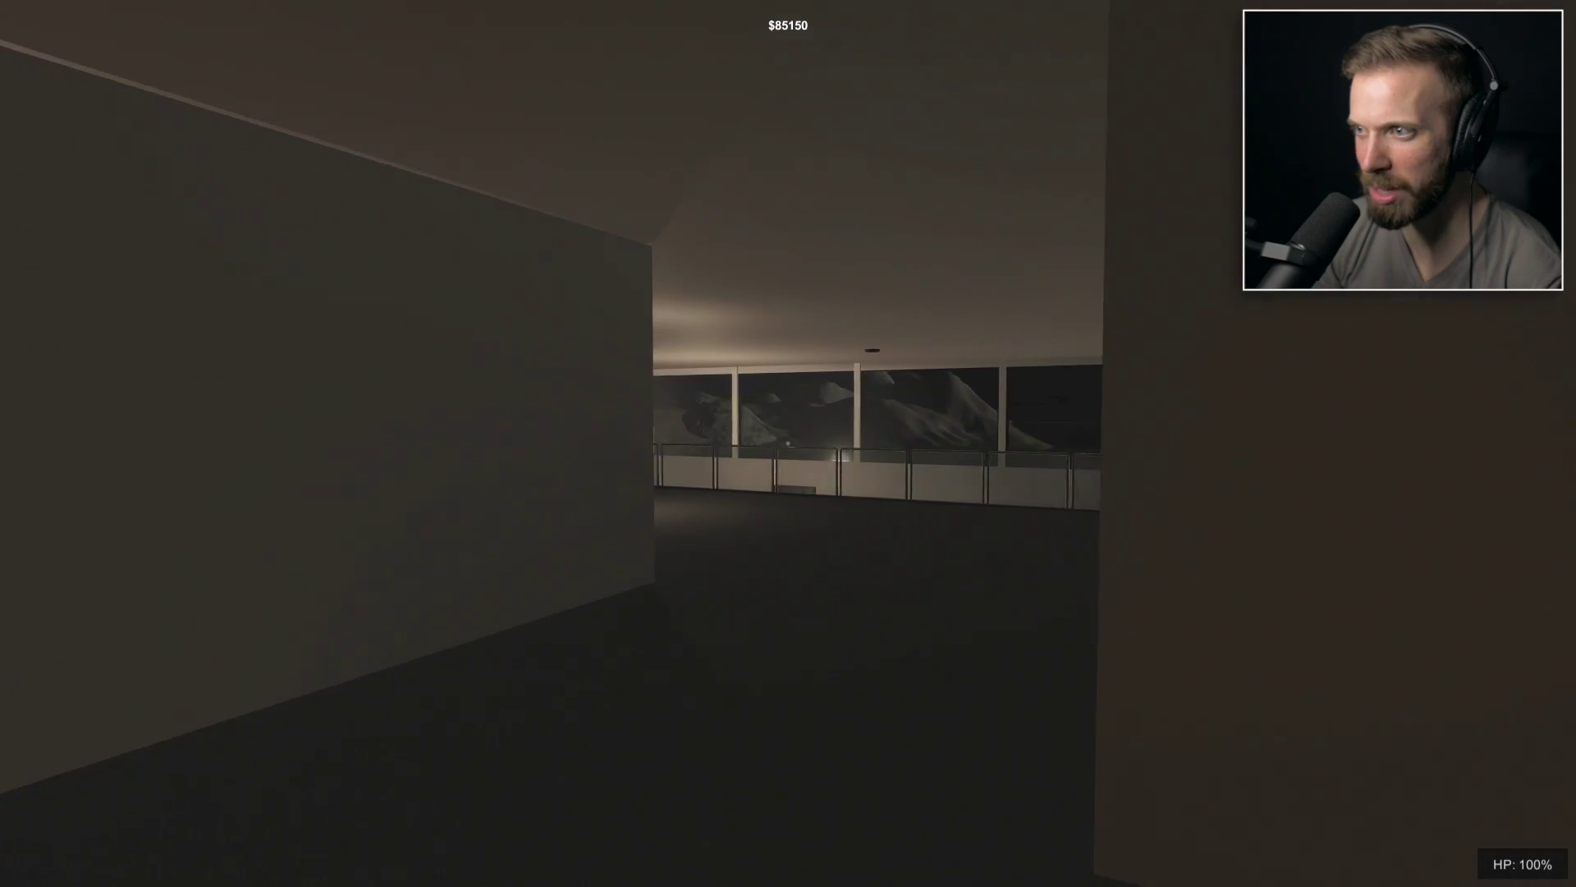
pyautogui.press('e')
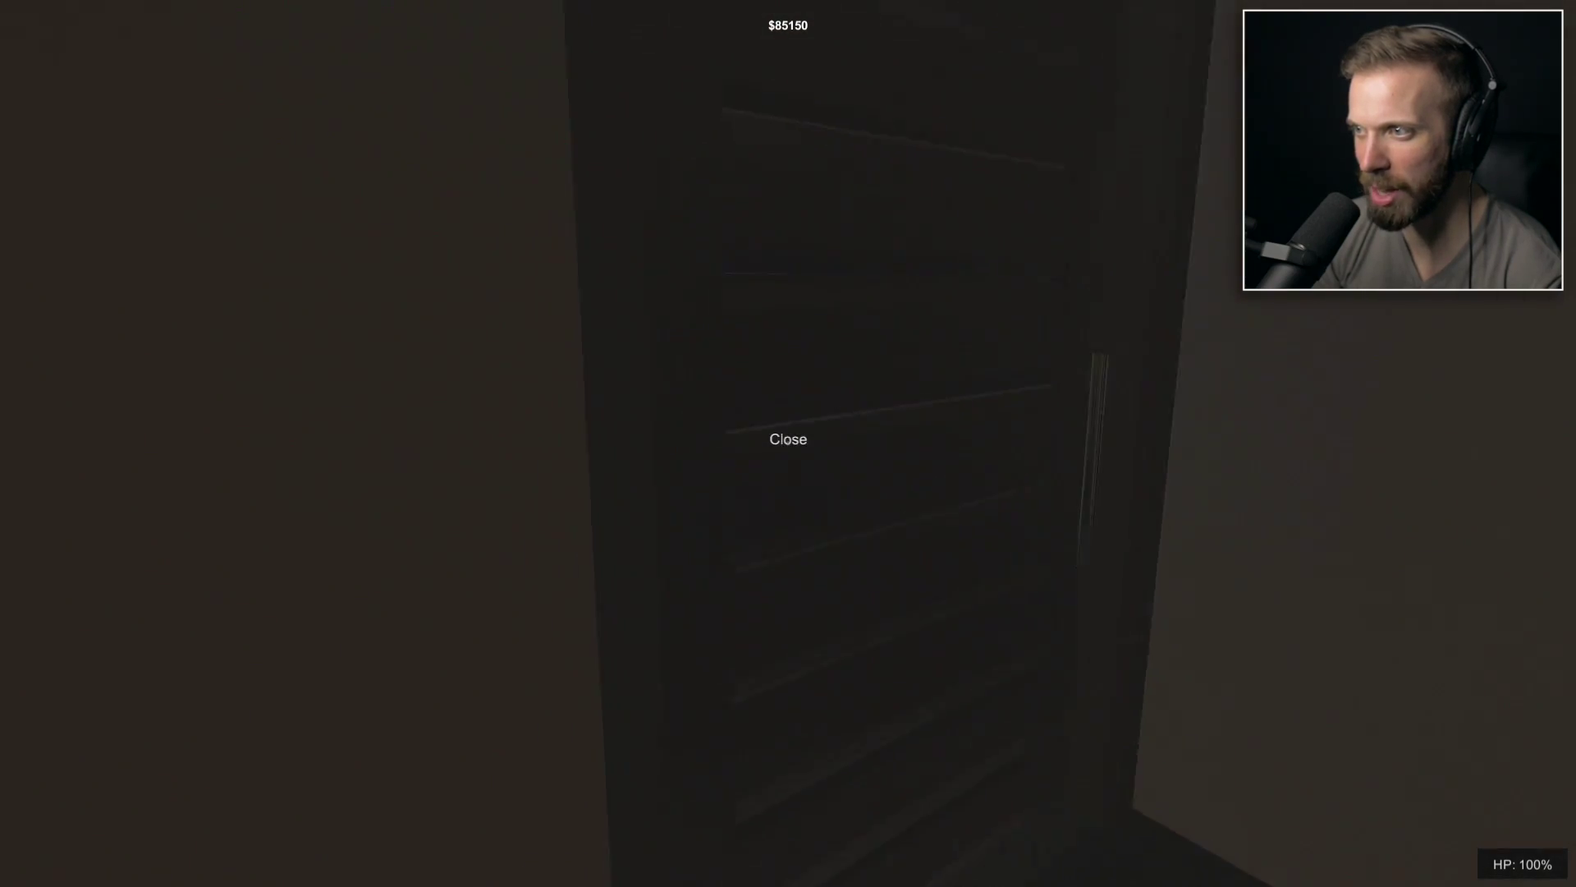
pyautogui.press('w')
pyautogui.press('w')
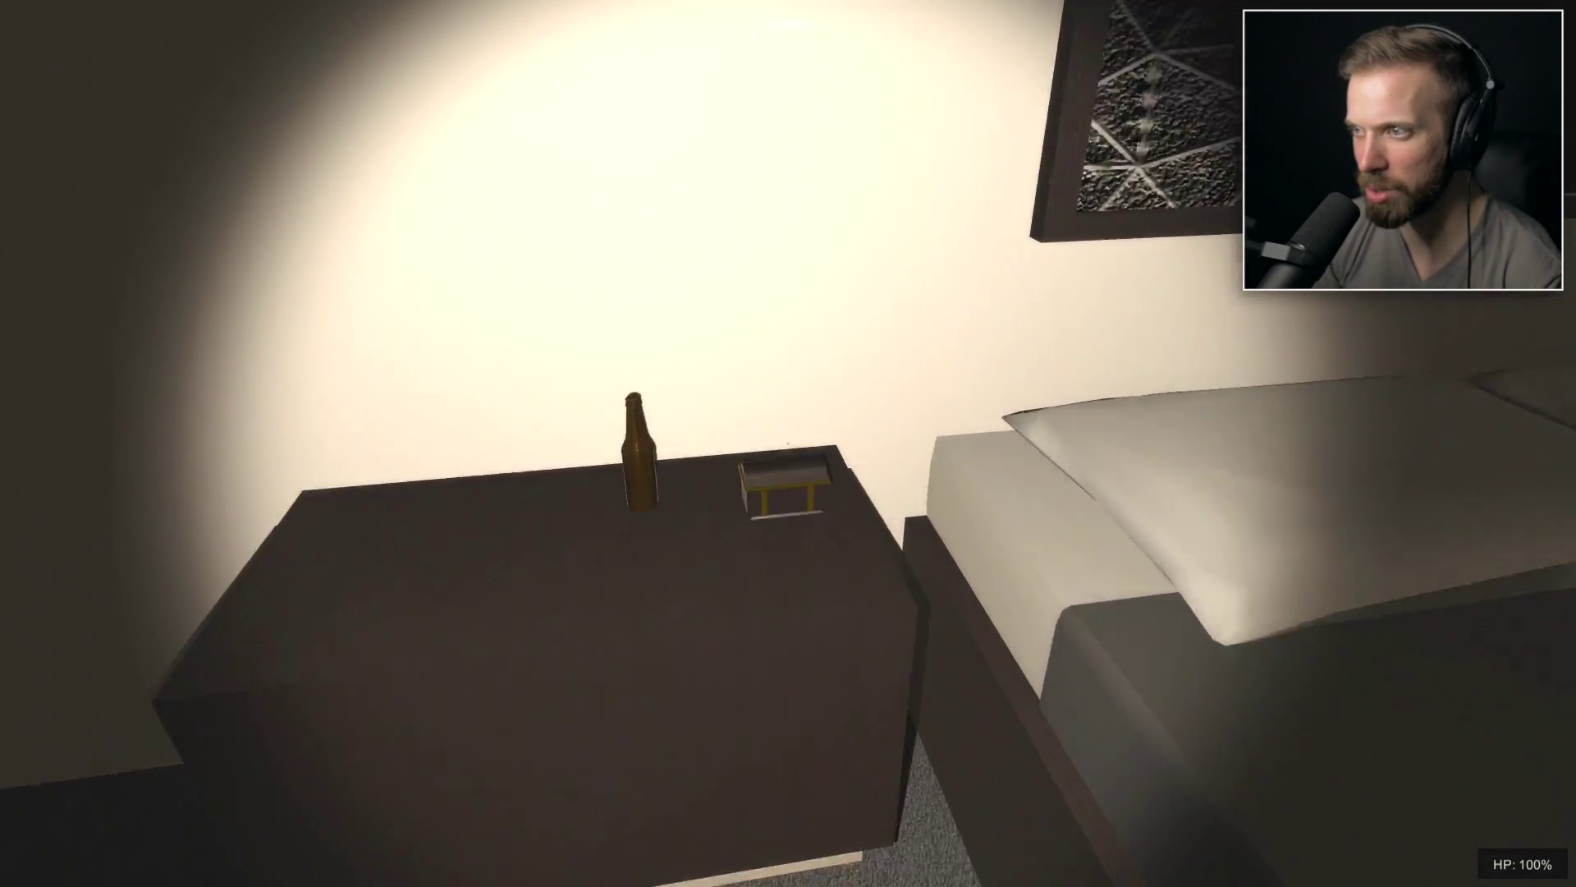
# Loot the box from the nightstand and the gold vase from the dresser.
pyautogui.press('e')
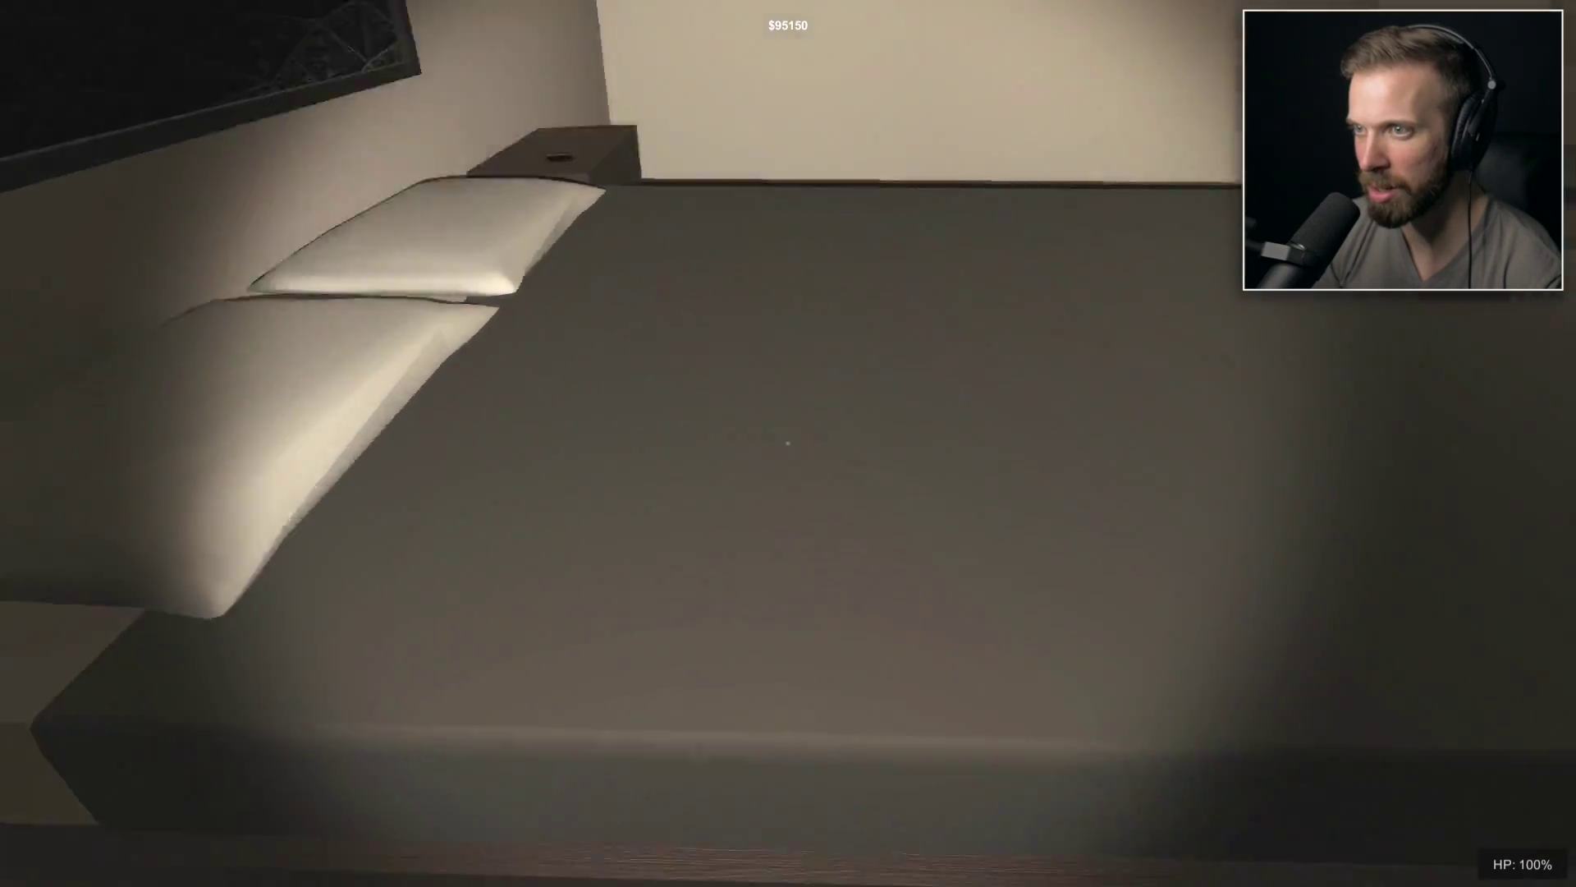
pyautogui.press('w')
pyautogui.press('e')
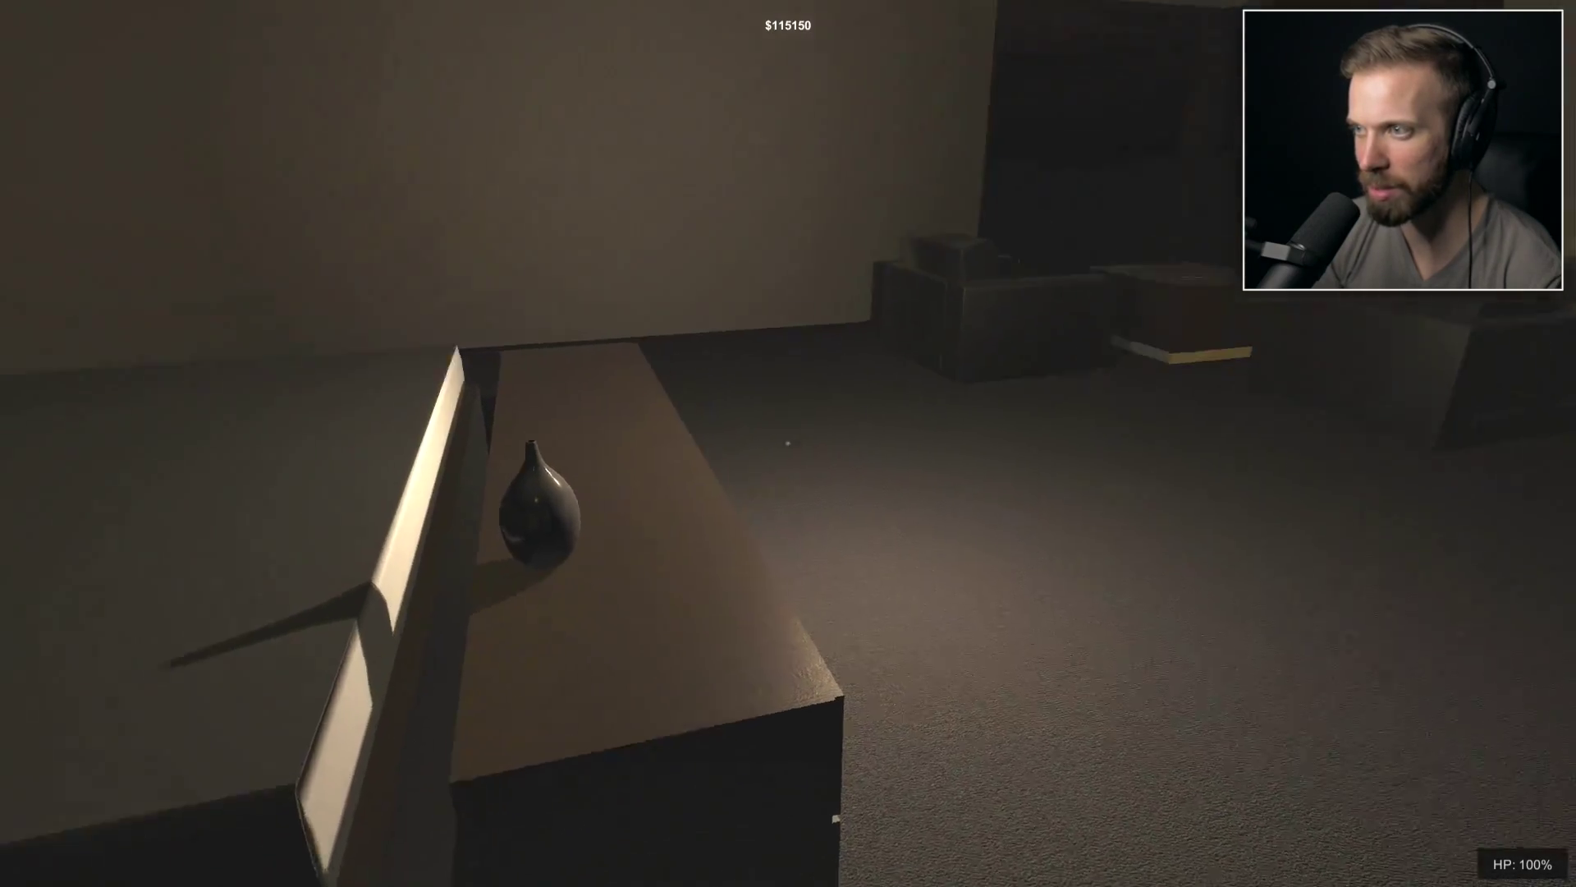
pyautogui.press('w')
pyautogui.press('s')
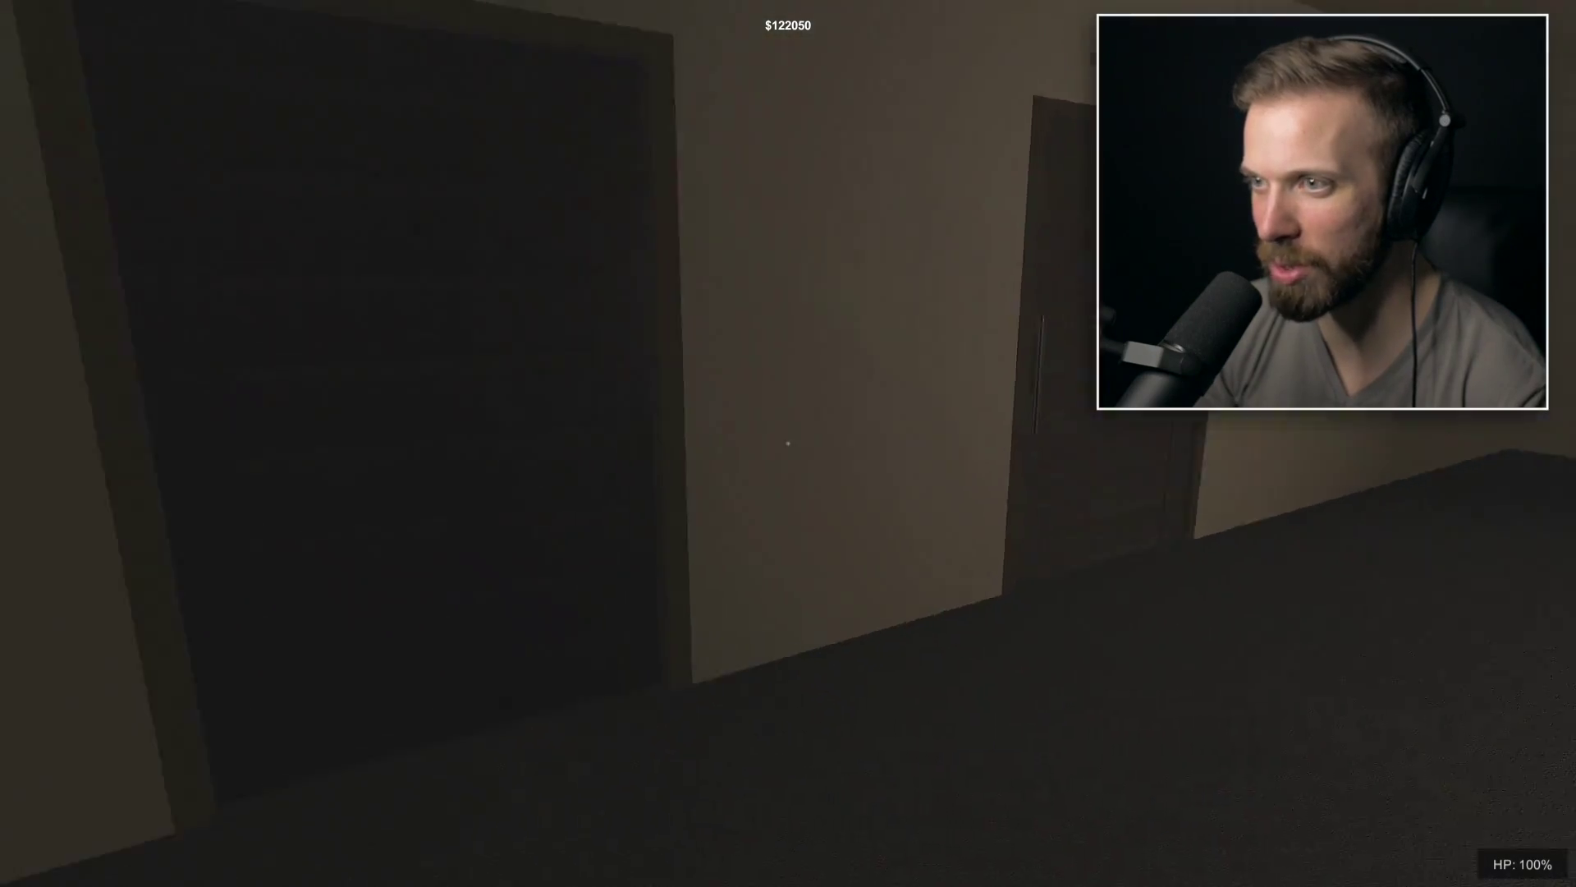
# Open the dark door and cross the dark room and wide hall into the guarded corridor.
pyautogui.press('w')
pyautogui.press('e')
pyautogui.press('w')
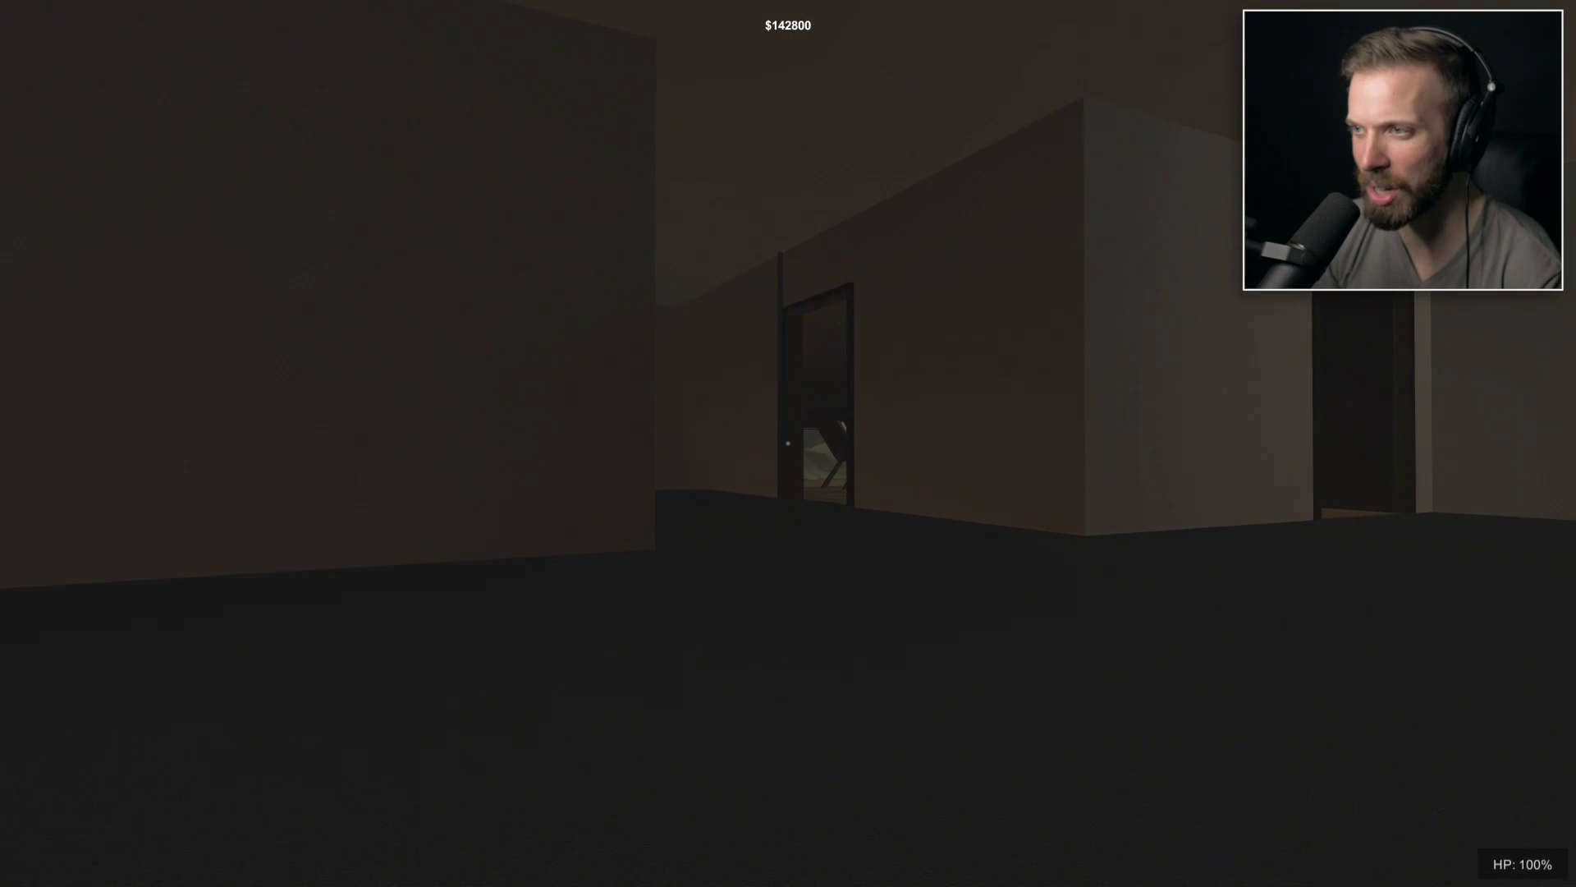
pyautogui.press('w')
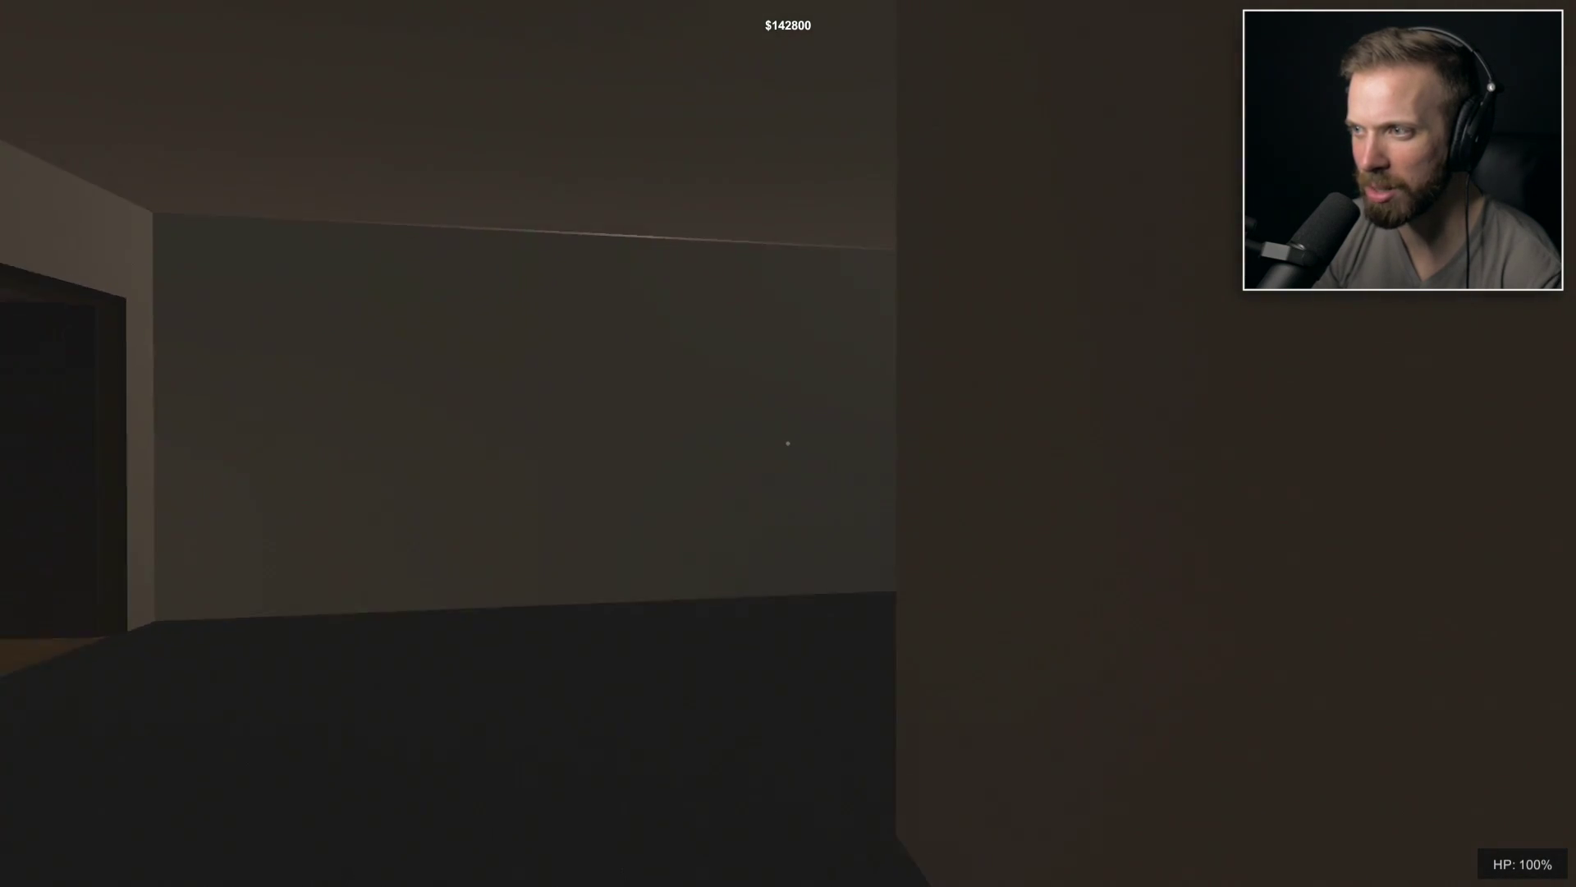
pyautogui.press('w')
pyautogui.press('w')
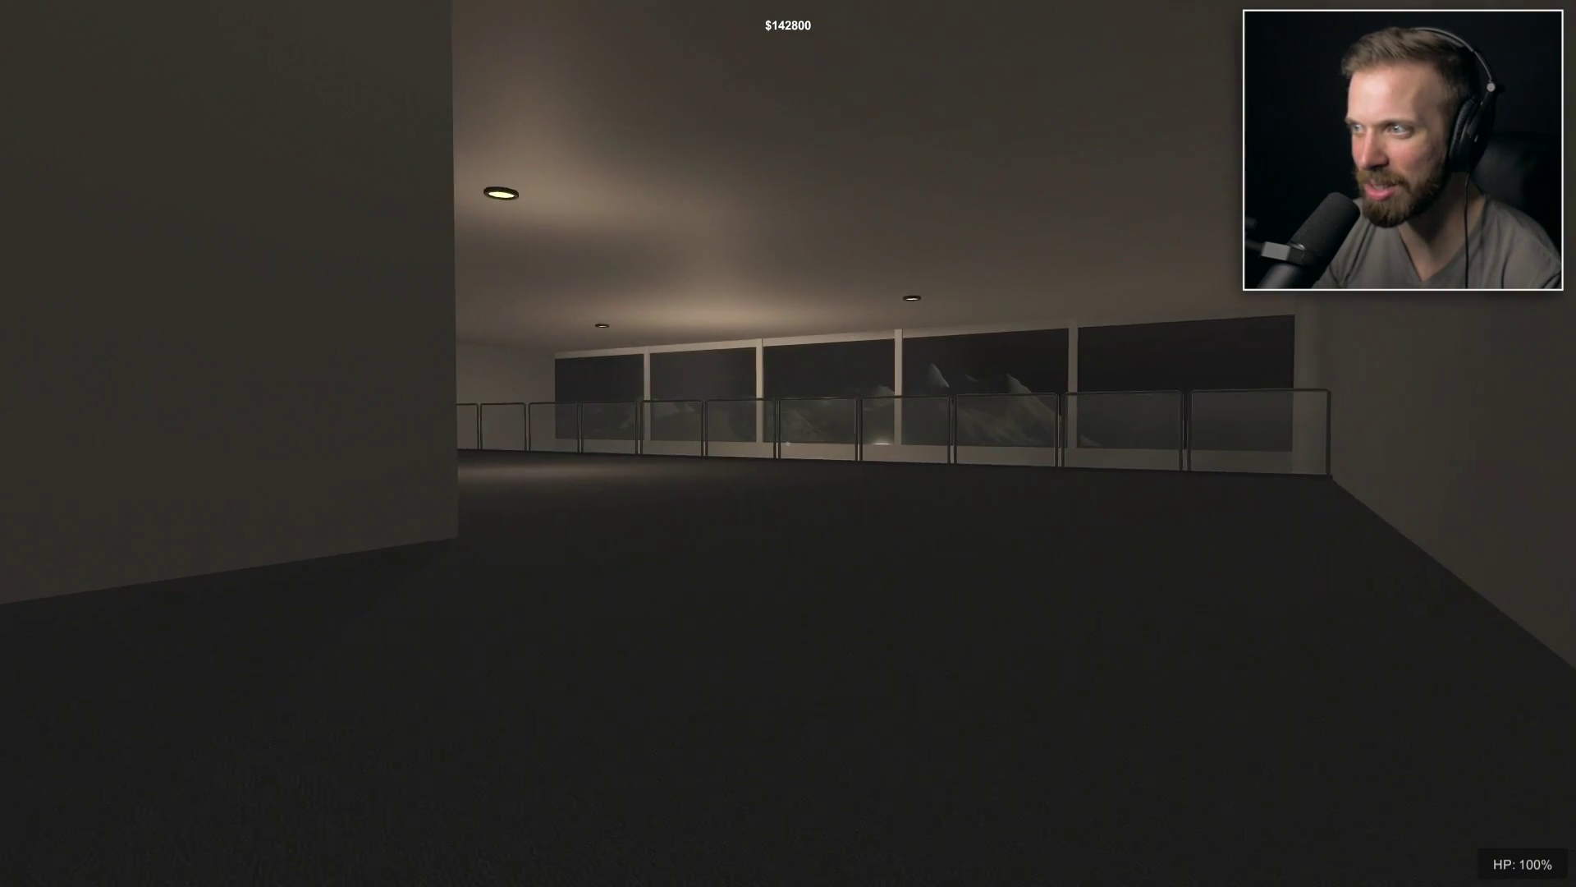
pyautogui.press('w')
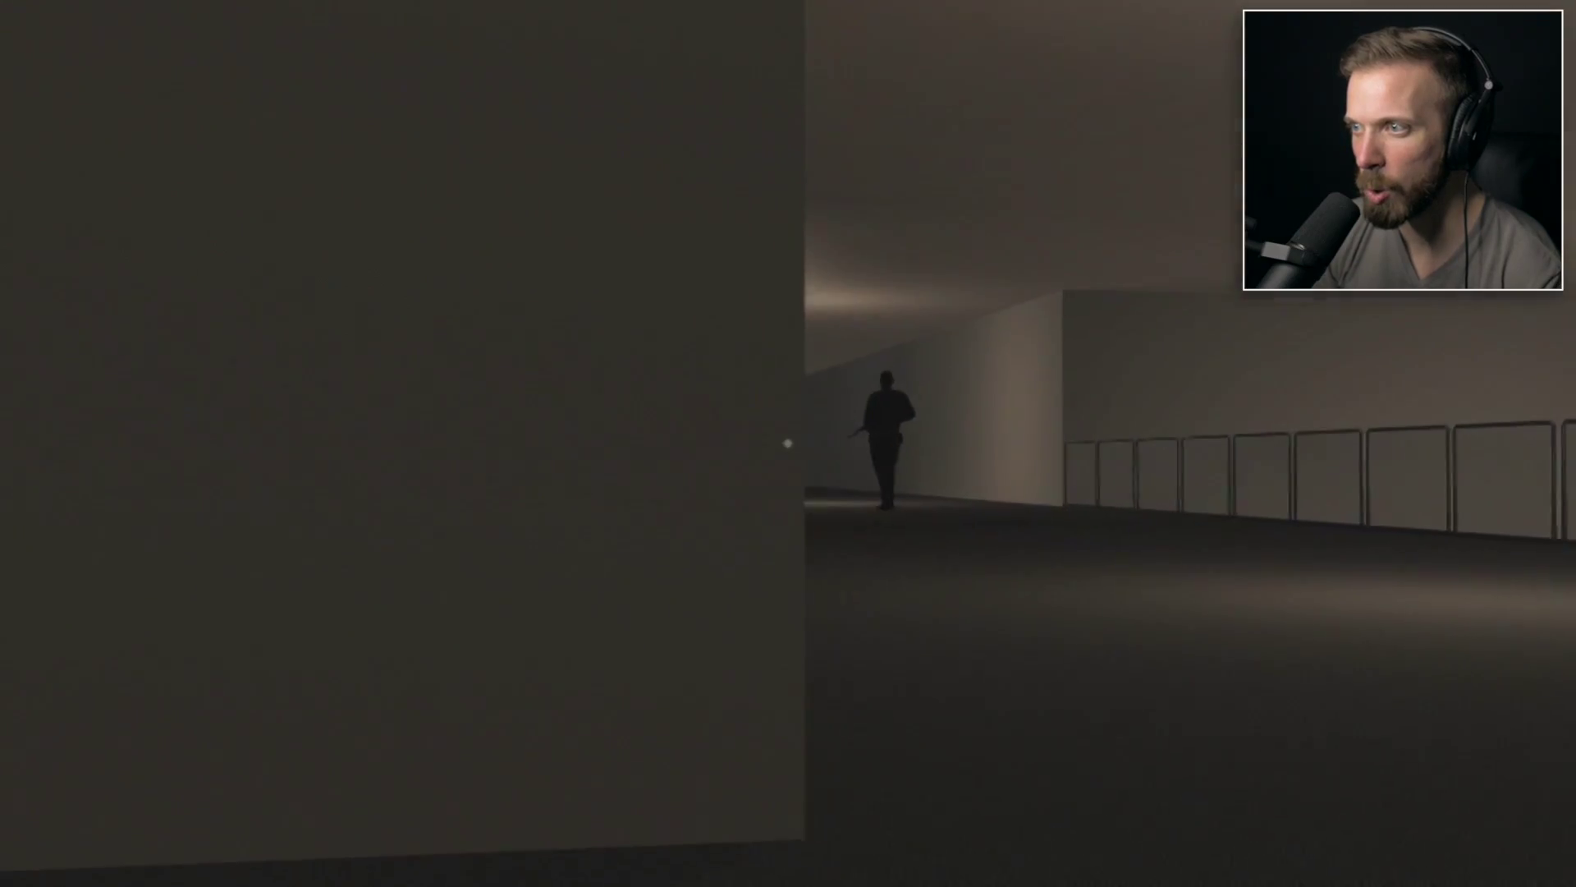
pyautogui.press('w')
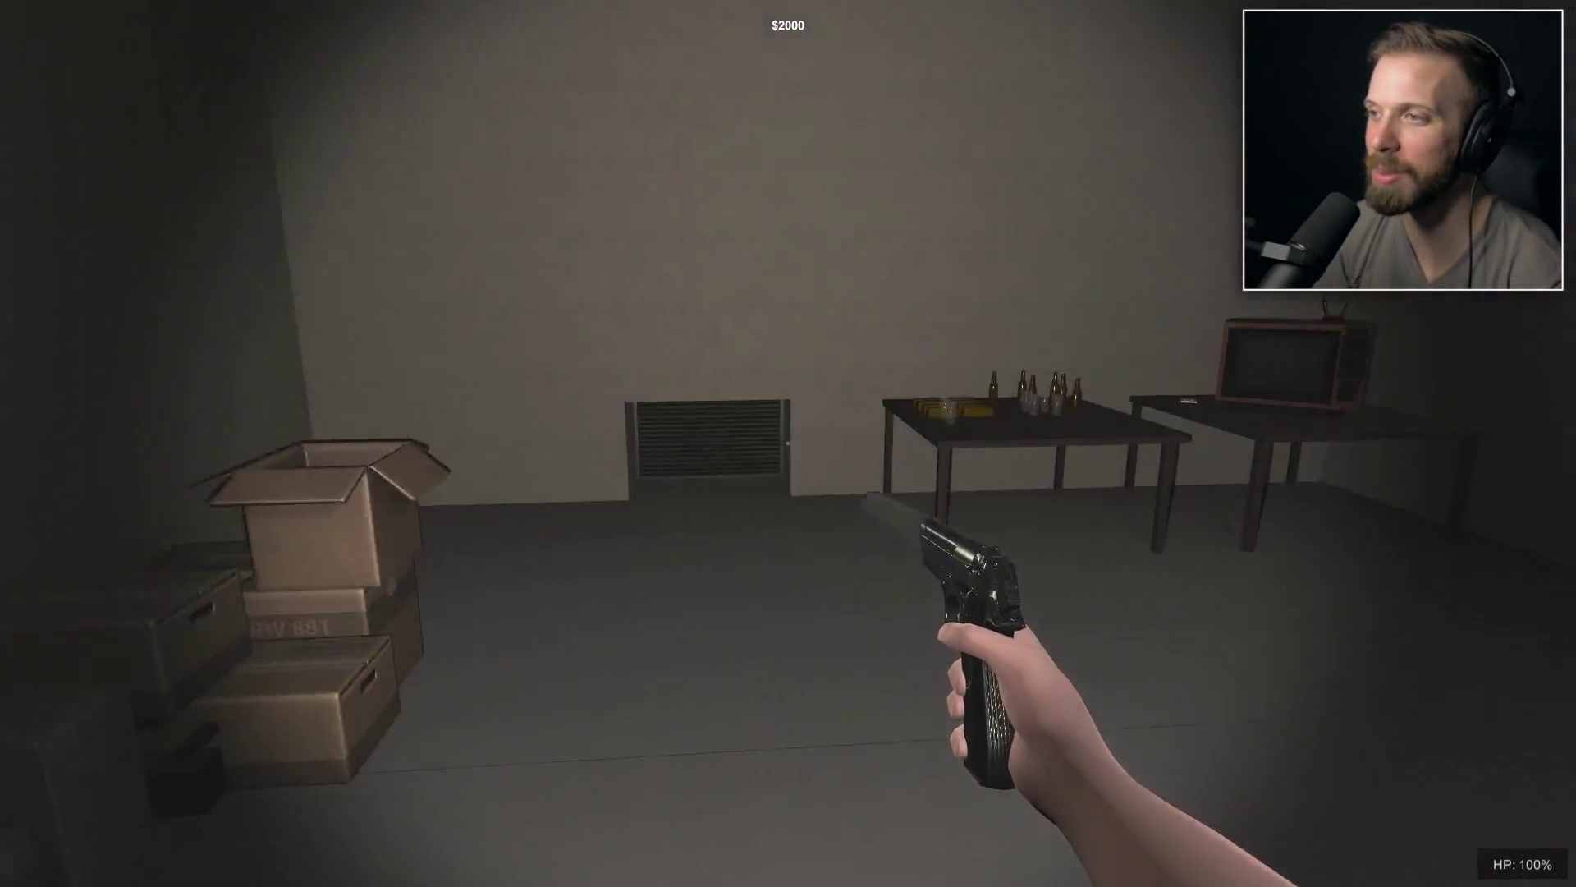
# Take two gold bars from the table, raising the haul to $82,150.
pyautogui.press('w')
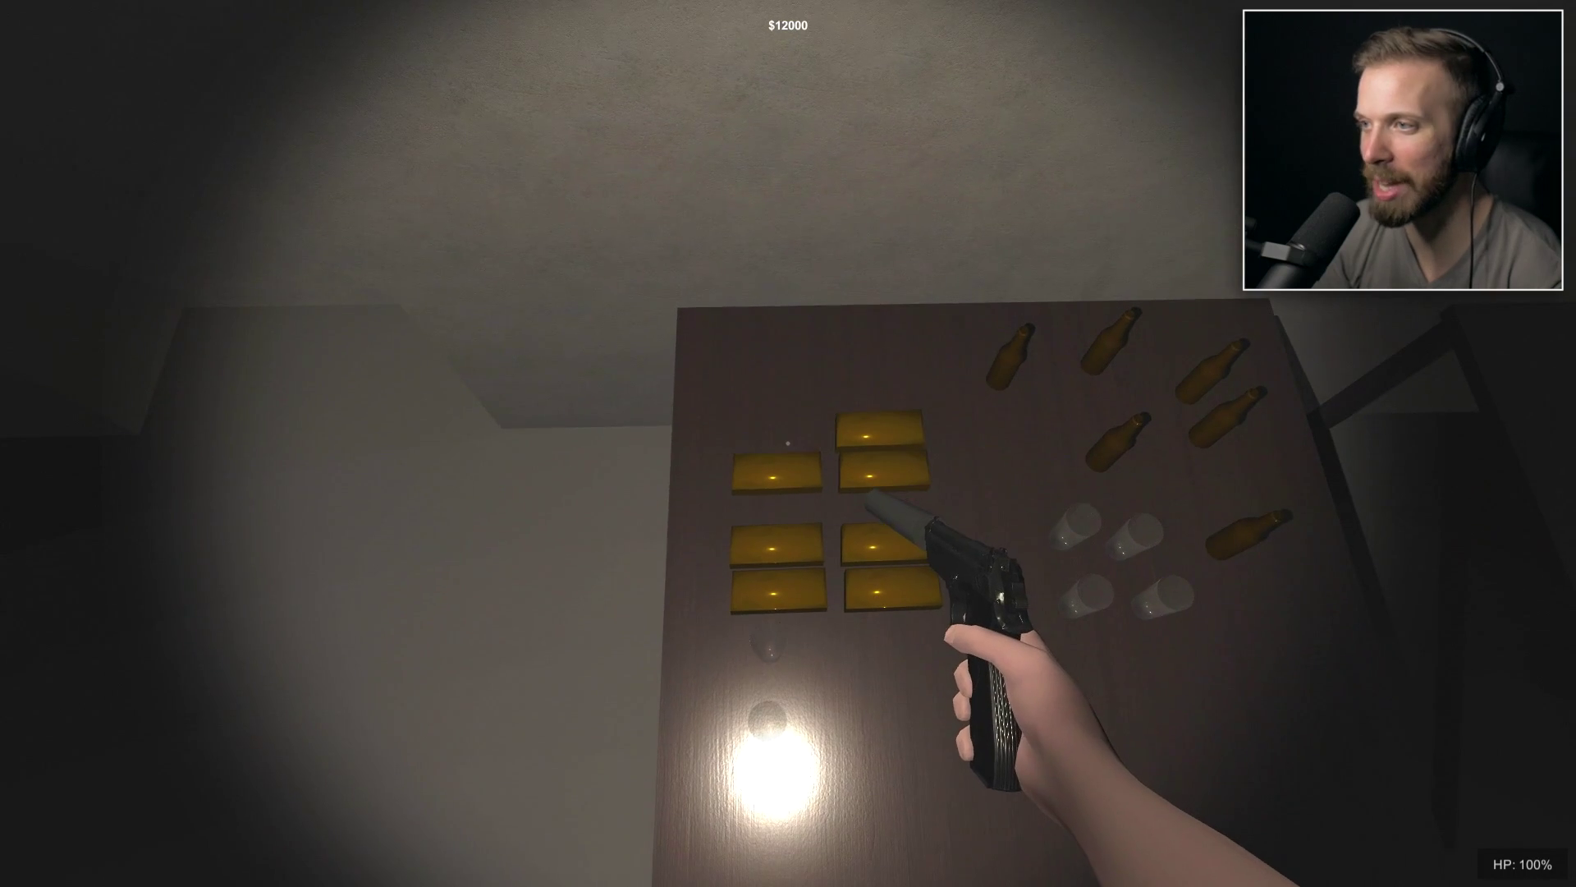
pyautogui.click(787, 441)
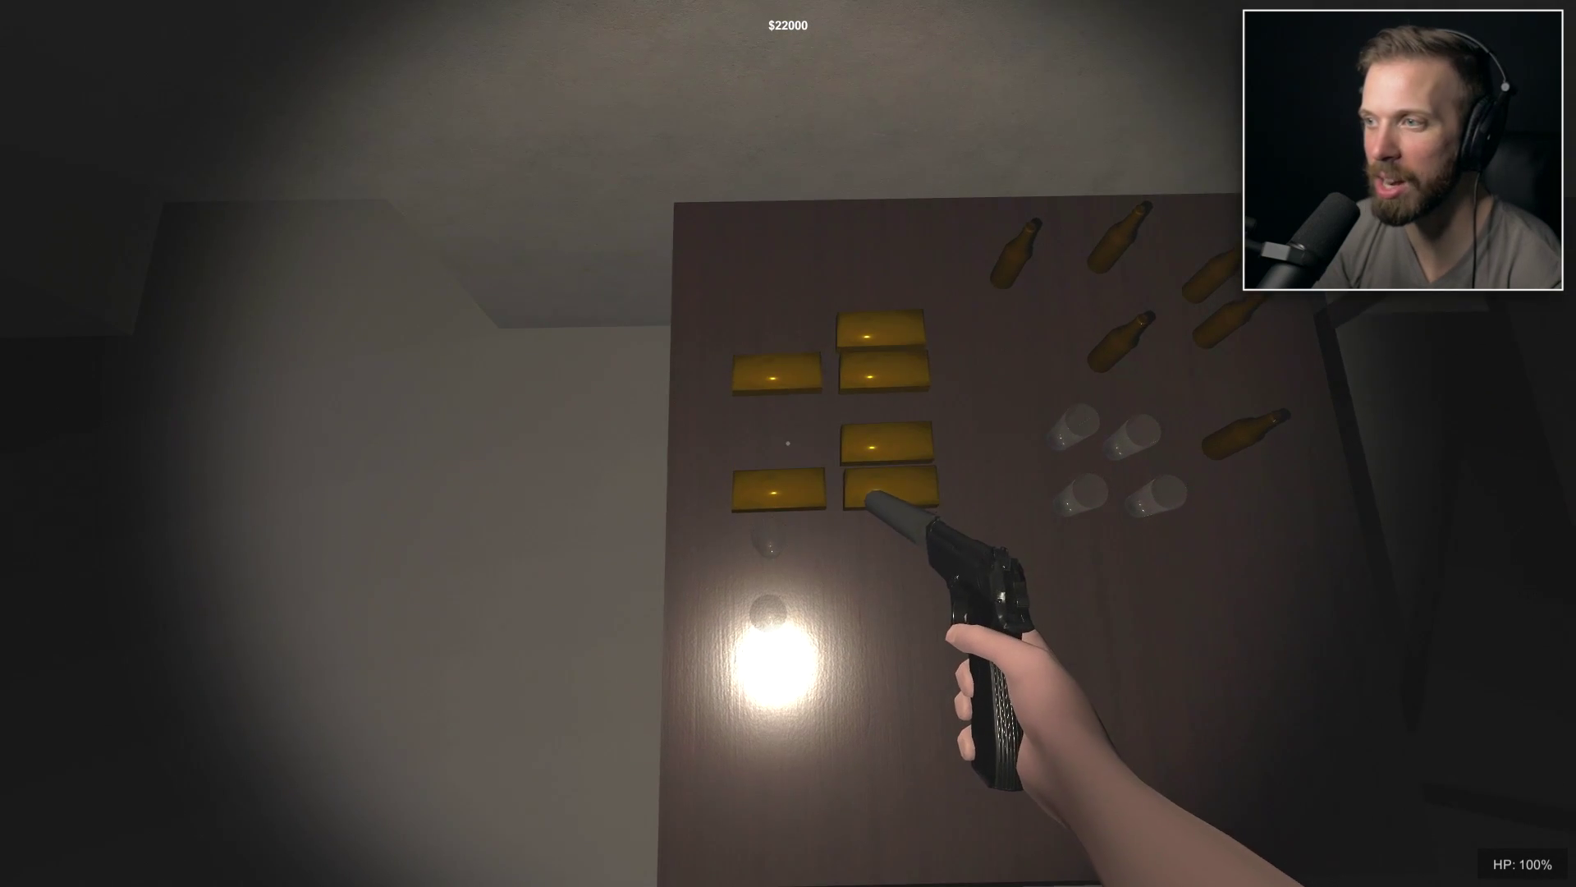
pyautogui.click(788, 443)
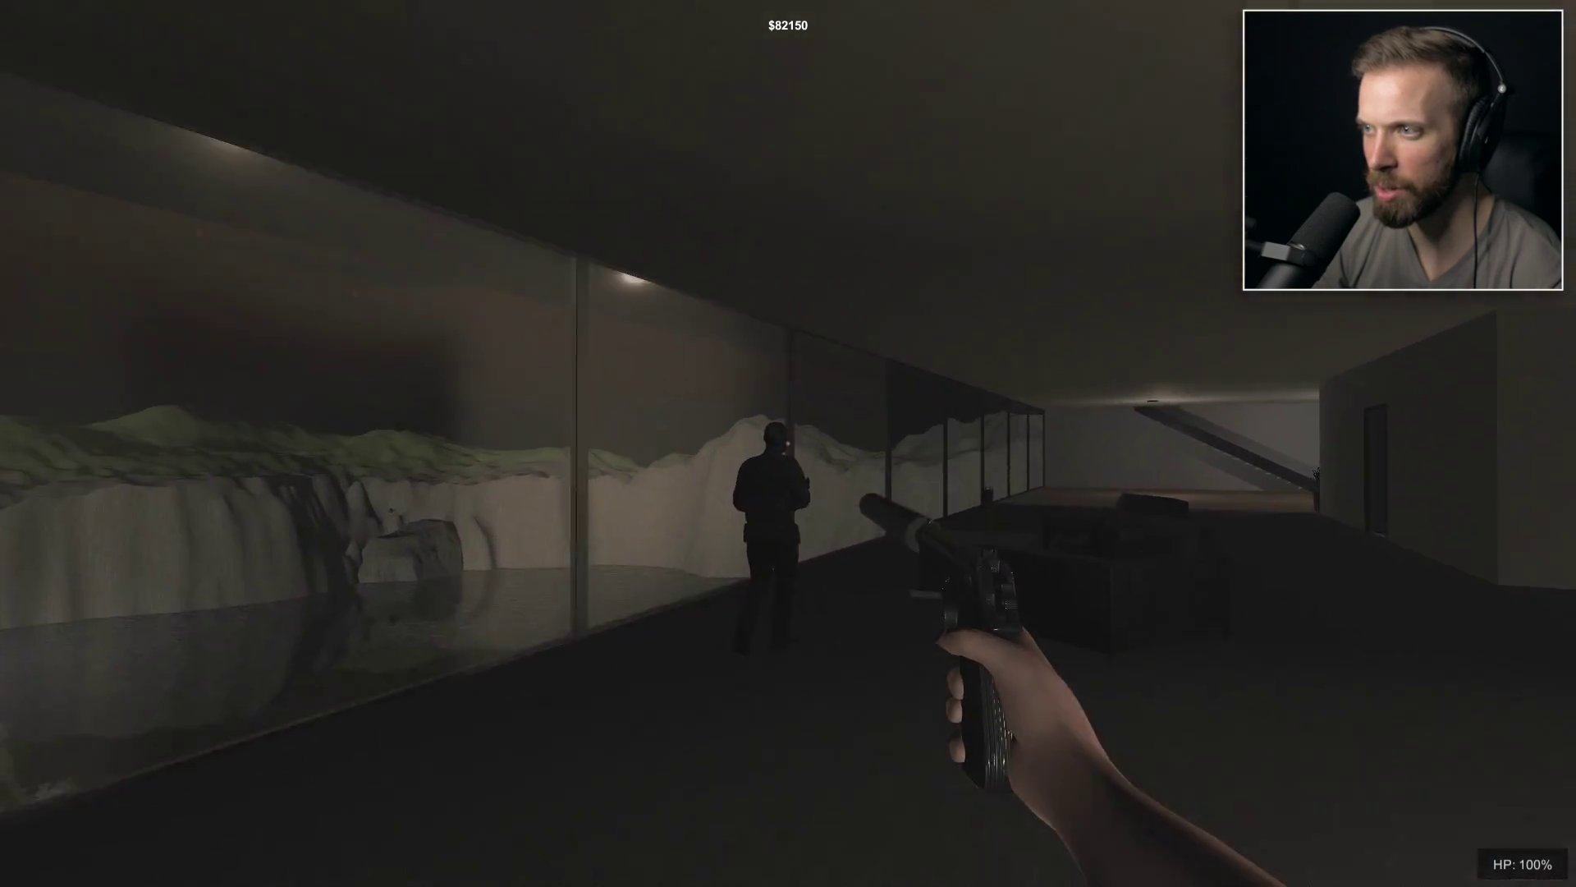
# Shoot the guard by the glass display and reload the pistol.
pyautogui.rightClick(789, 444)
pyautogui.press('w')
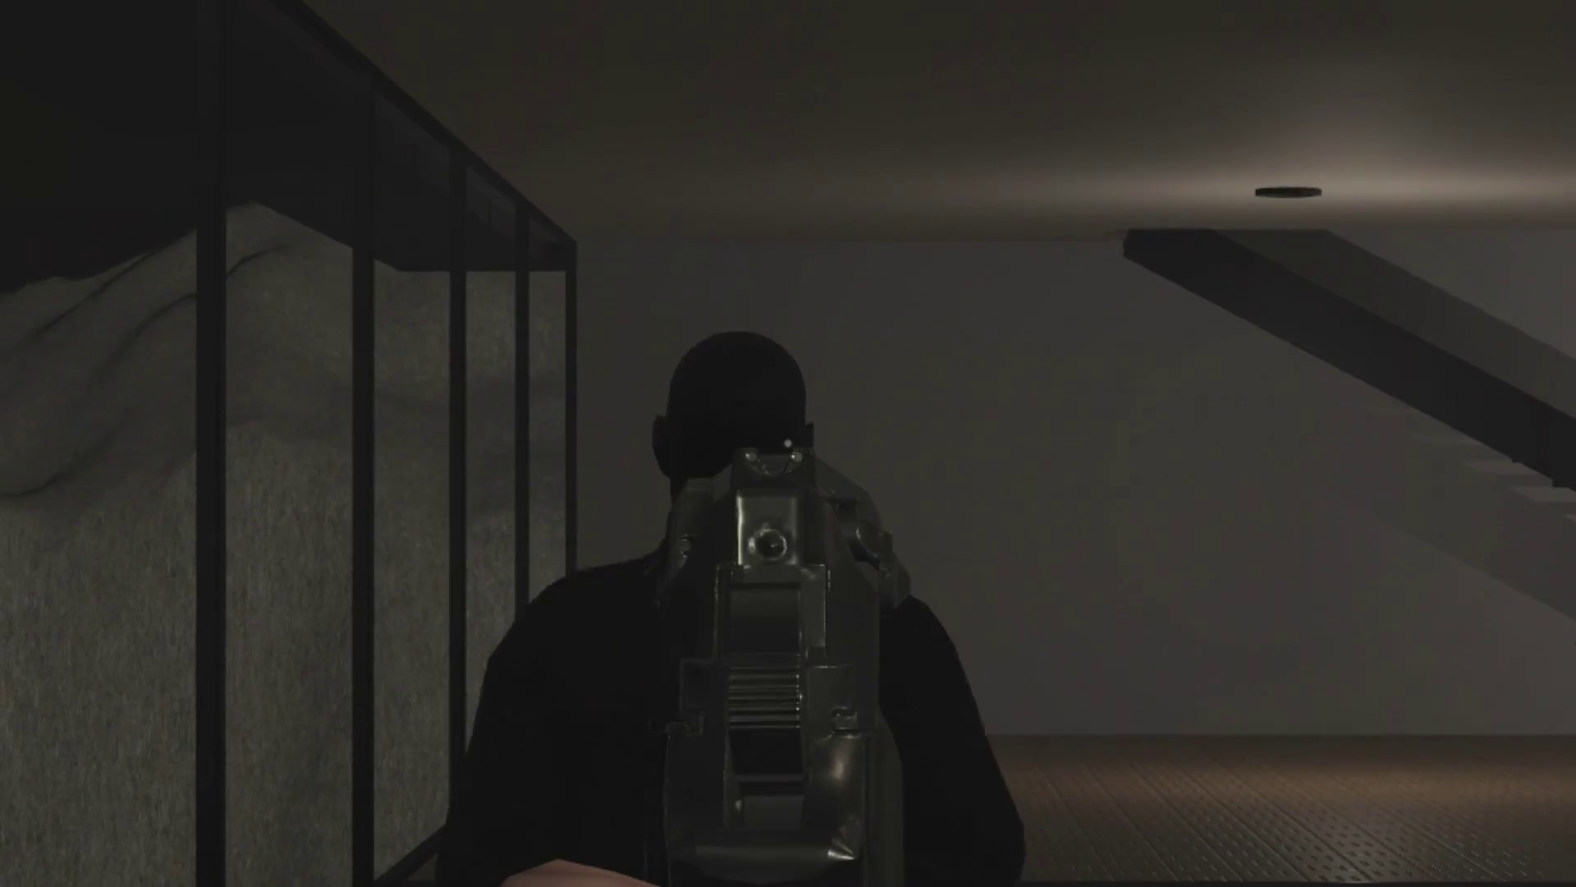
pyautogui.click(789, 443)
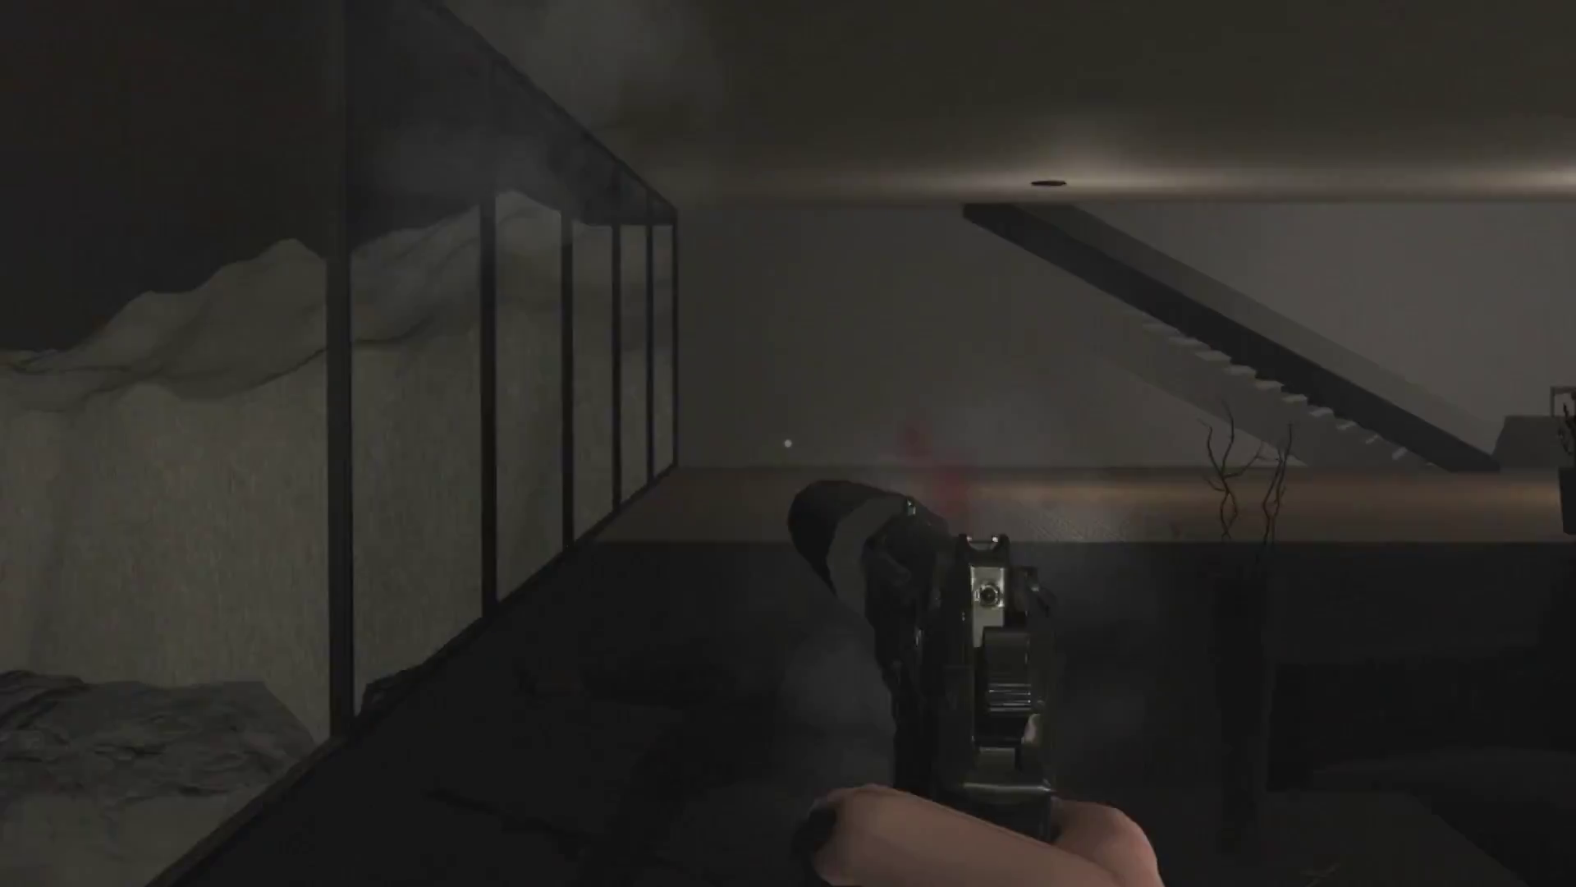
pyautogui.press('r')
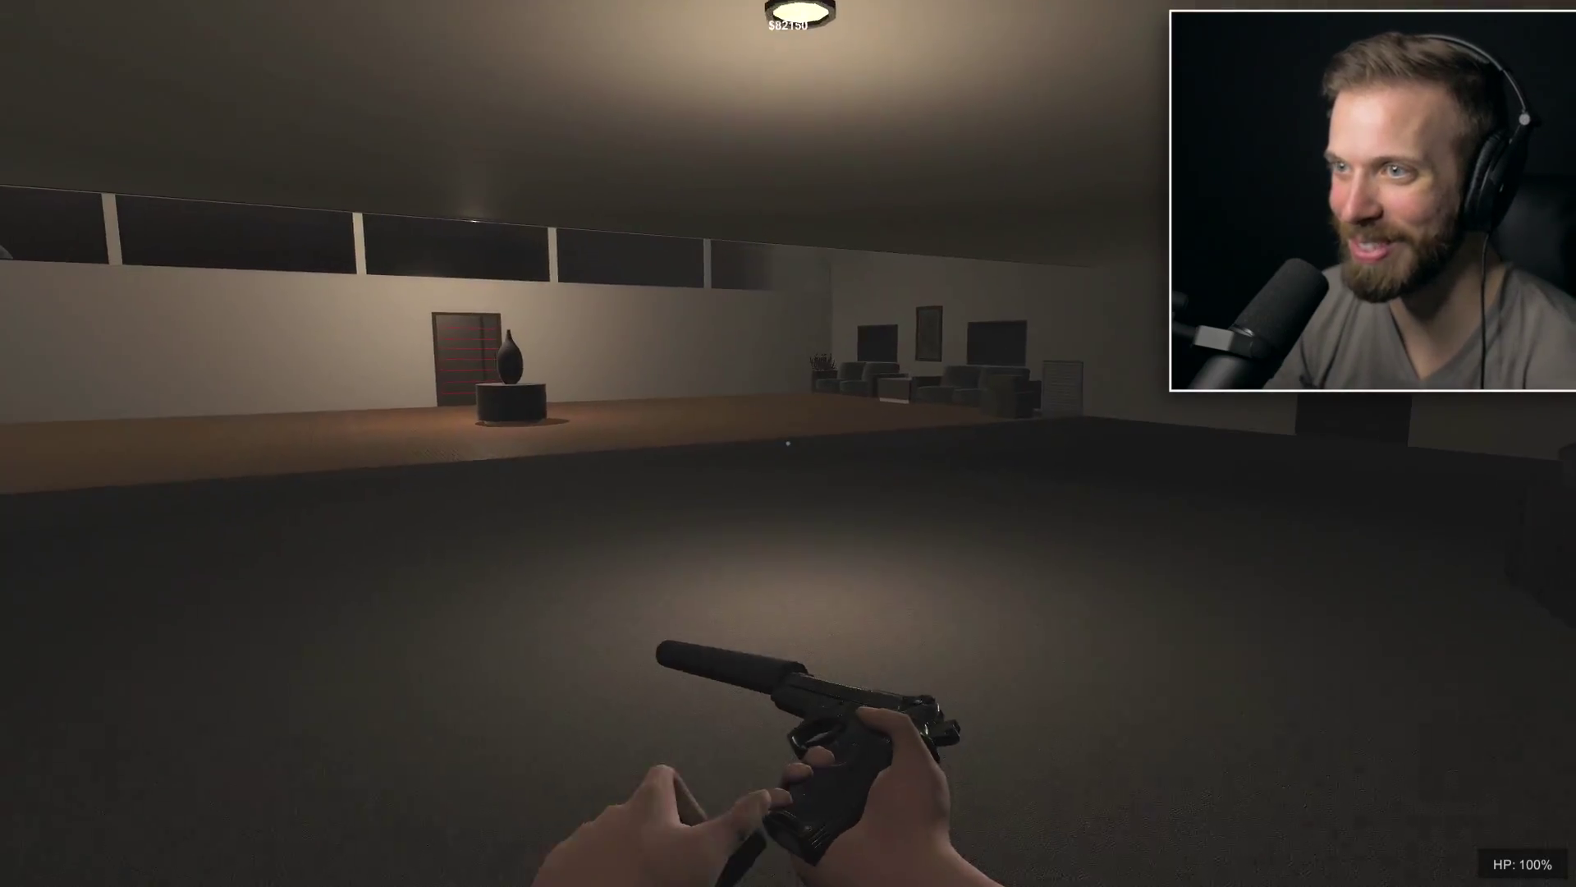
# Fire repeatedly at the hallway guard, who kills the thief.
pyautogui.press('w')
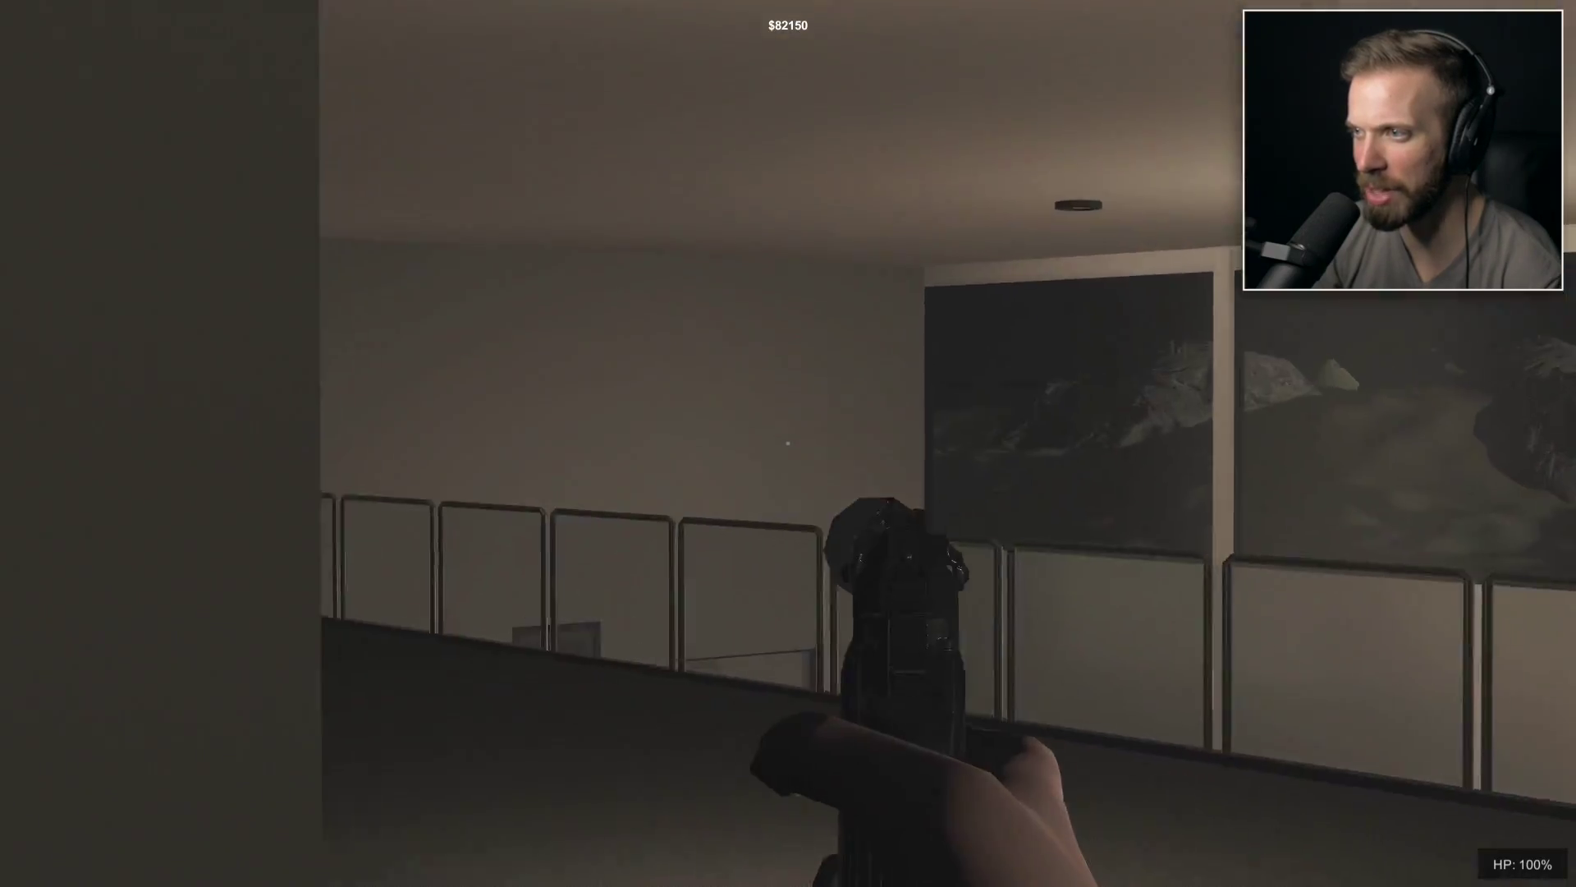
pyautogui.rightClick(789, 444)
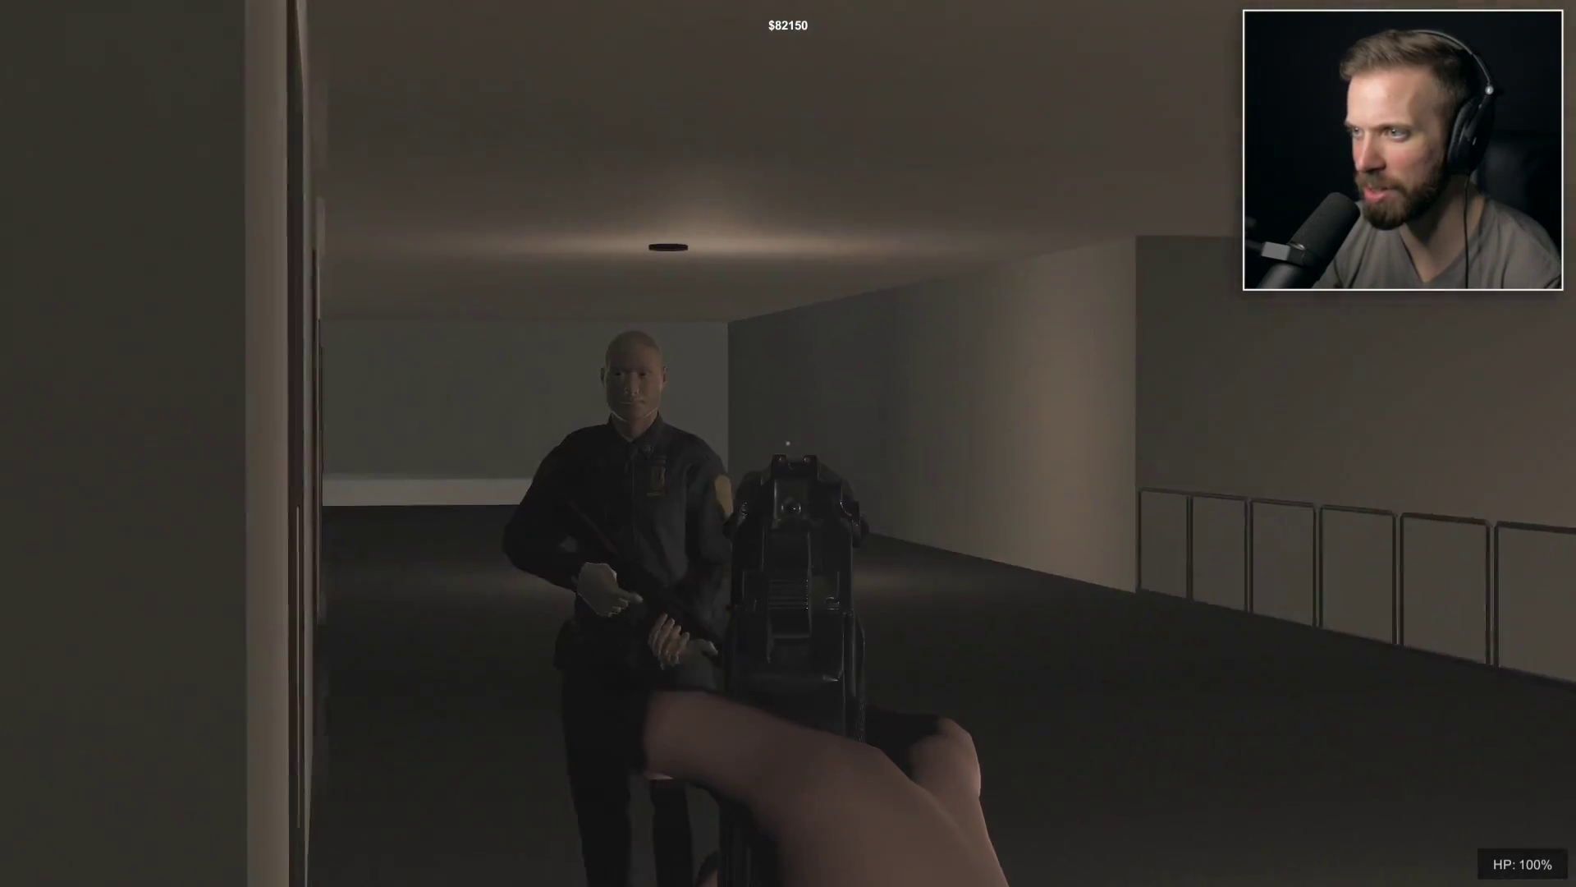
pyautogui.click(789, 444)
pyautogui.click(788, 444)
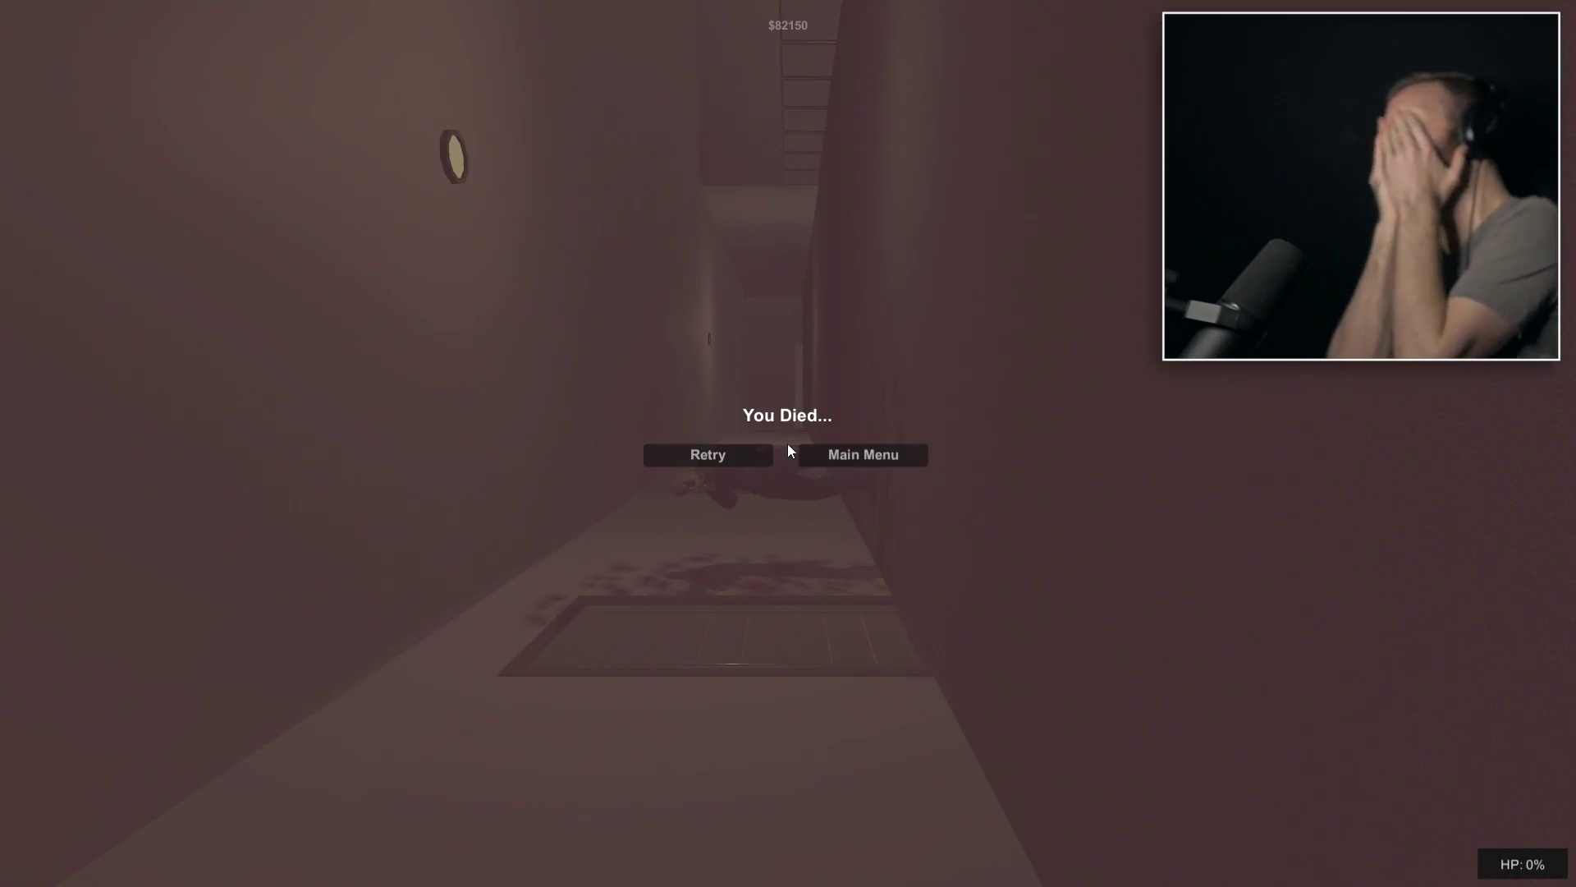
# Retry the level and cross the windowed room, following the guard toward the staircase.
pyautogui.click(761, 454)
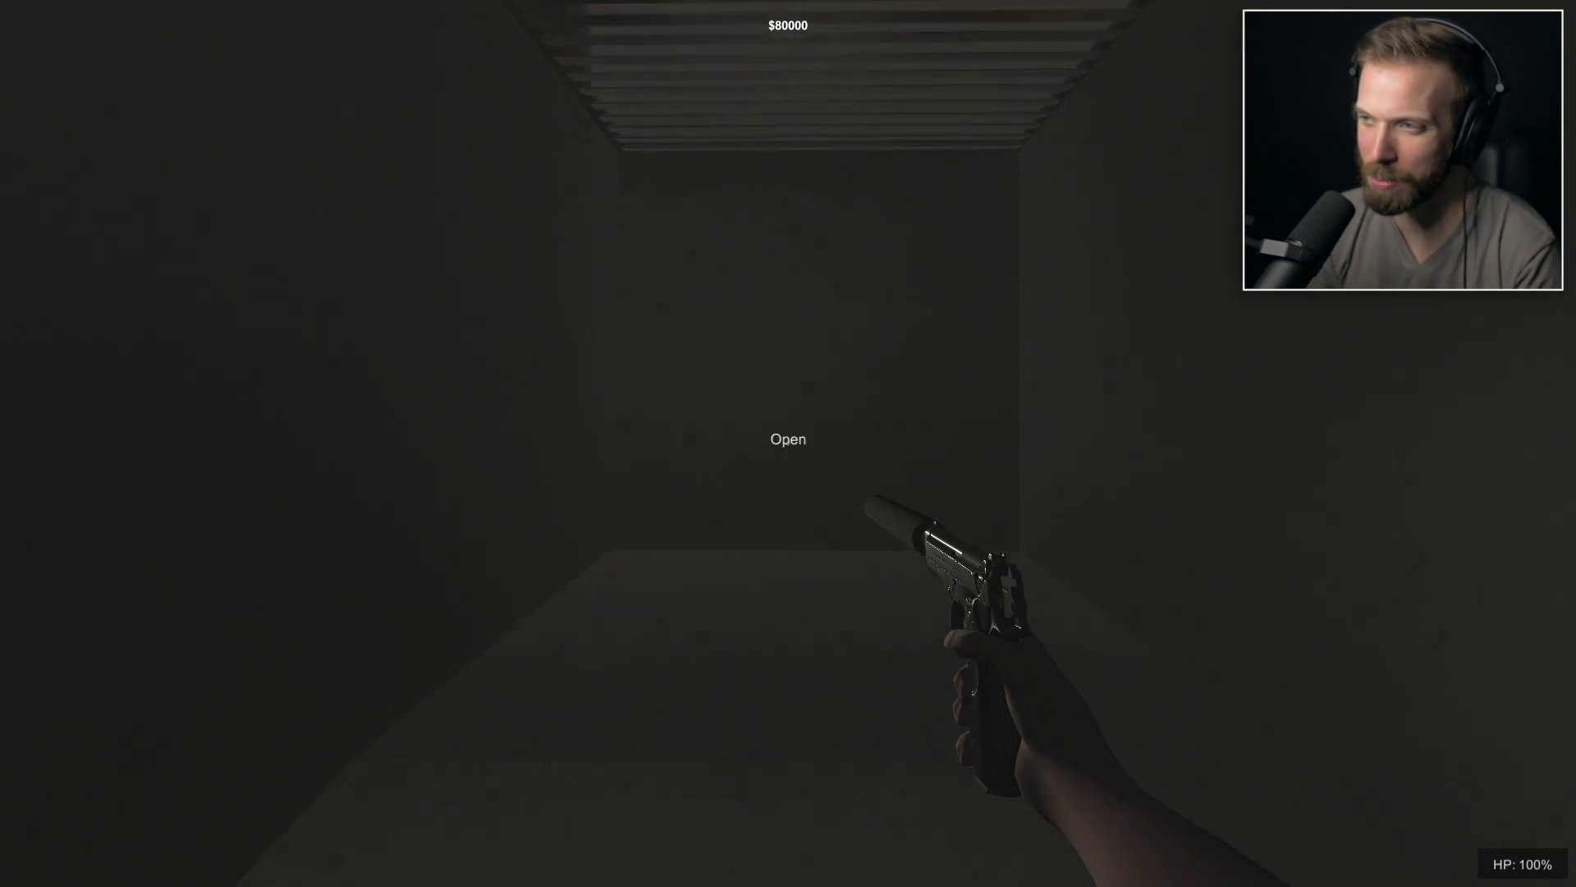
pyautogui.press('e')
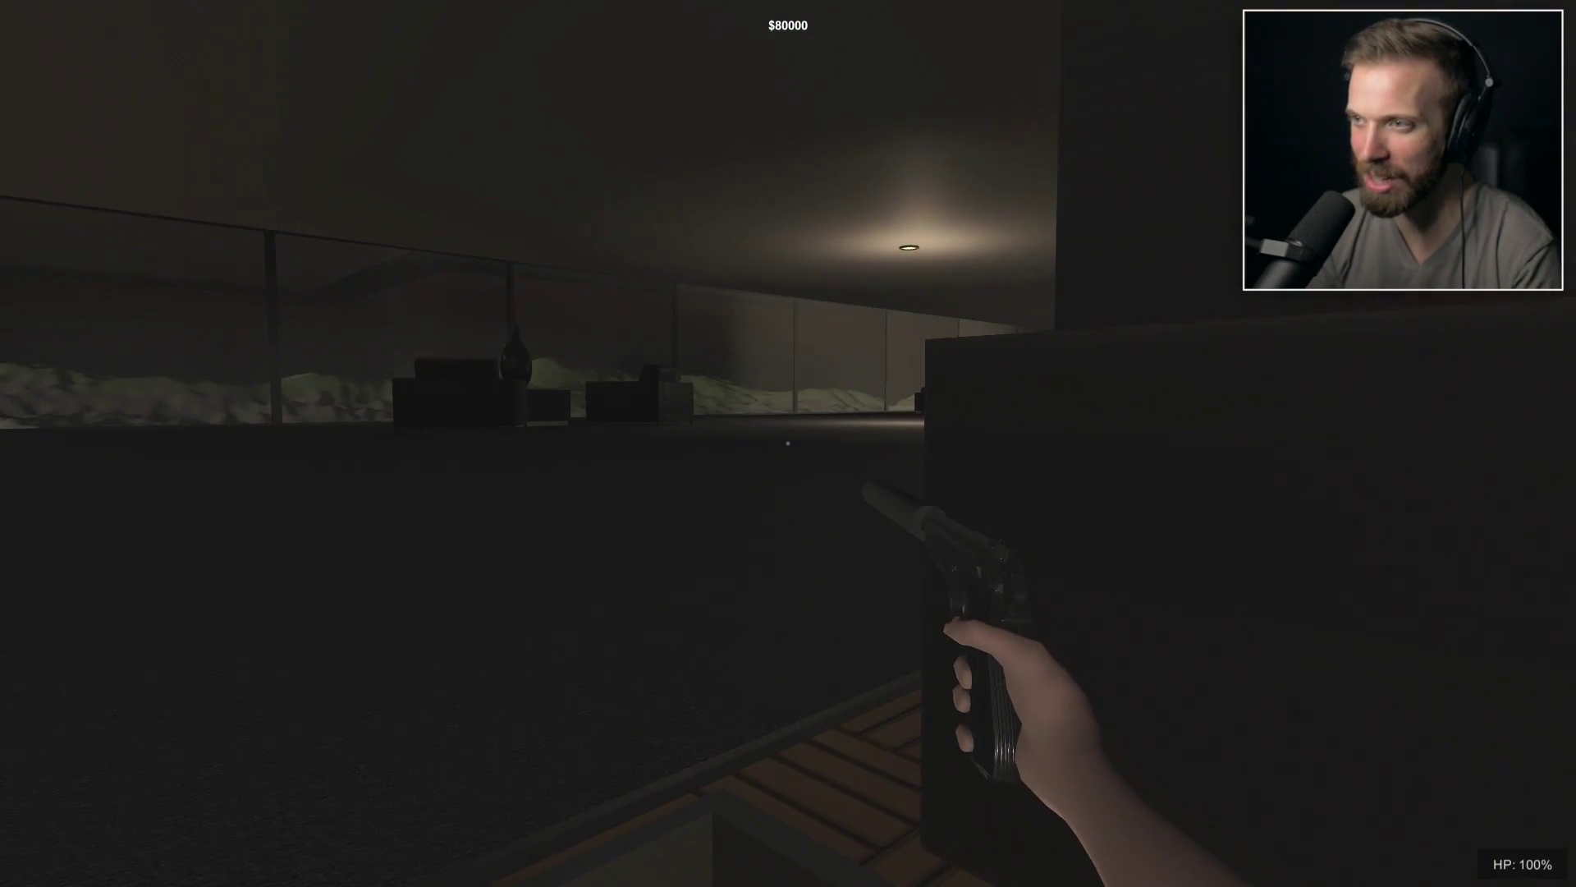
pyautogui.press('w')
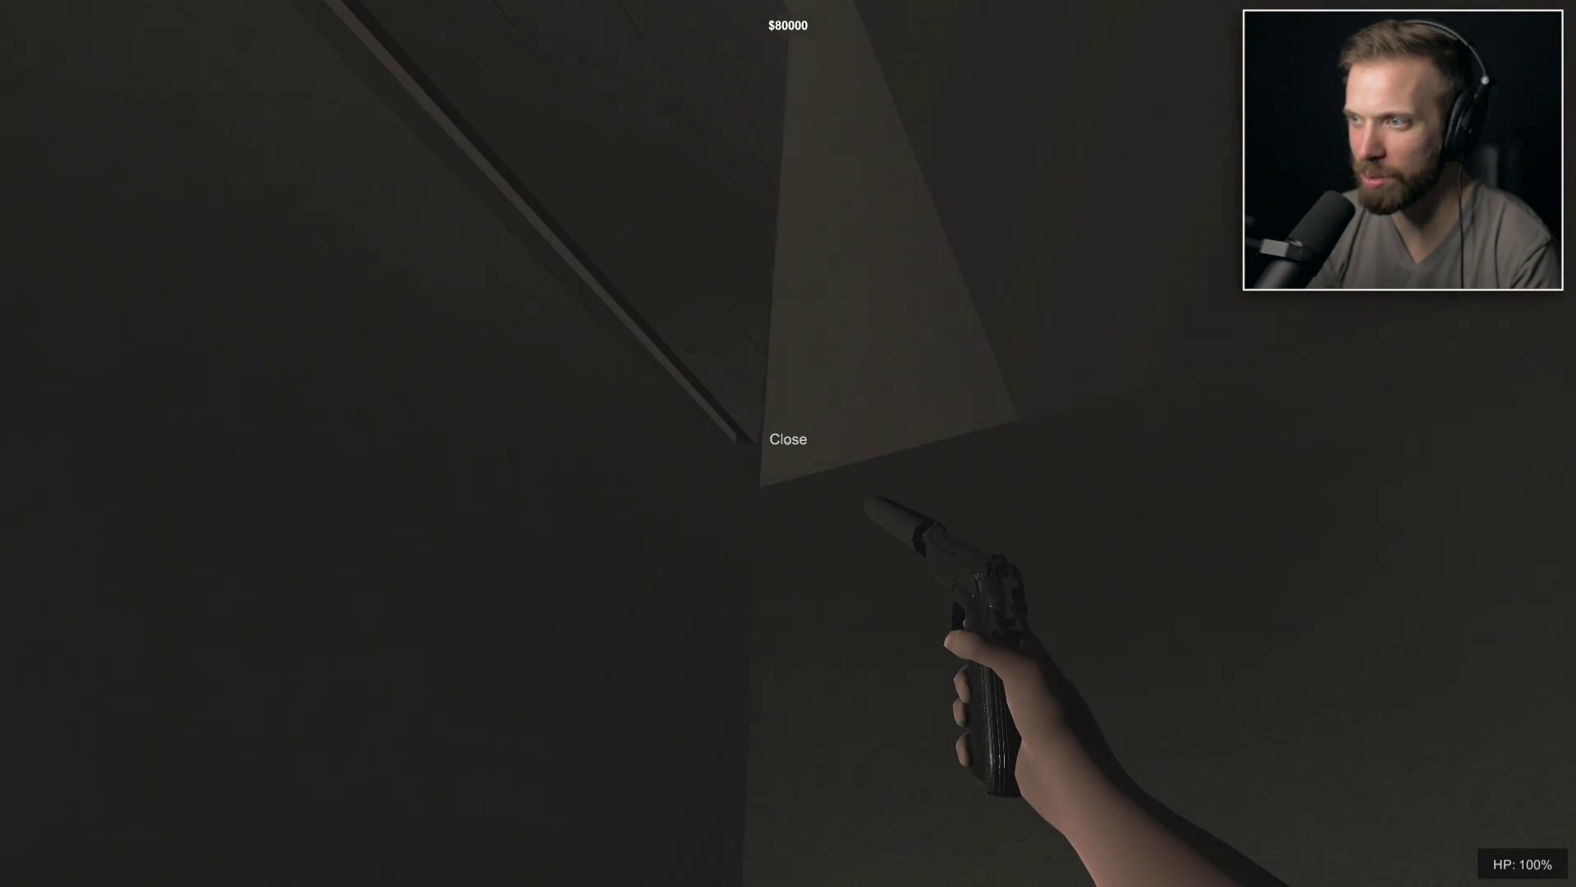
pyautogui.press('w')
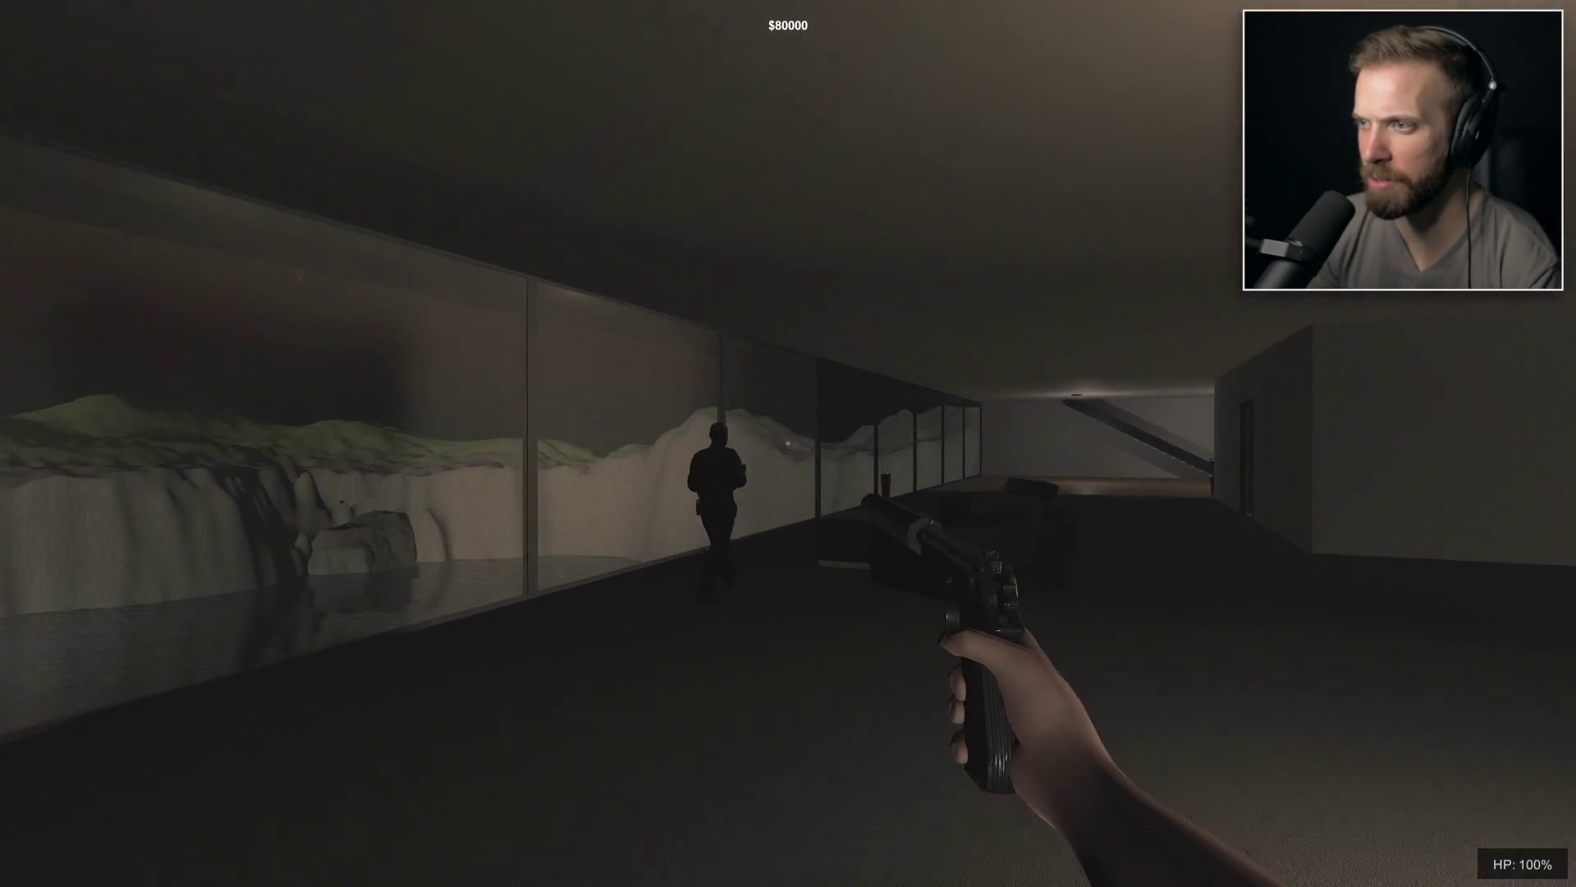
pyautogui.press('w')
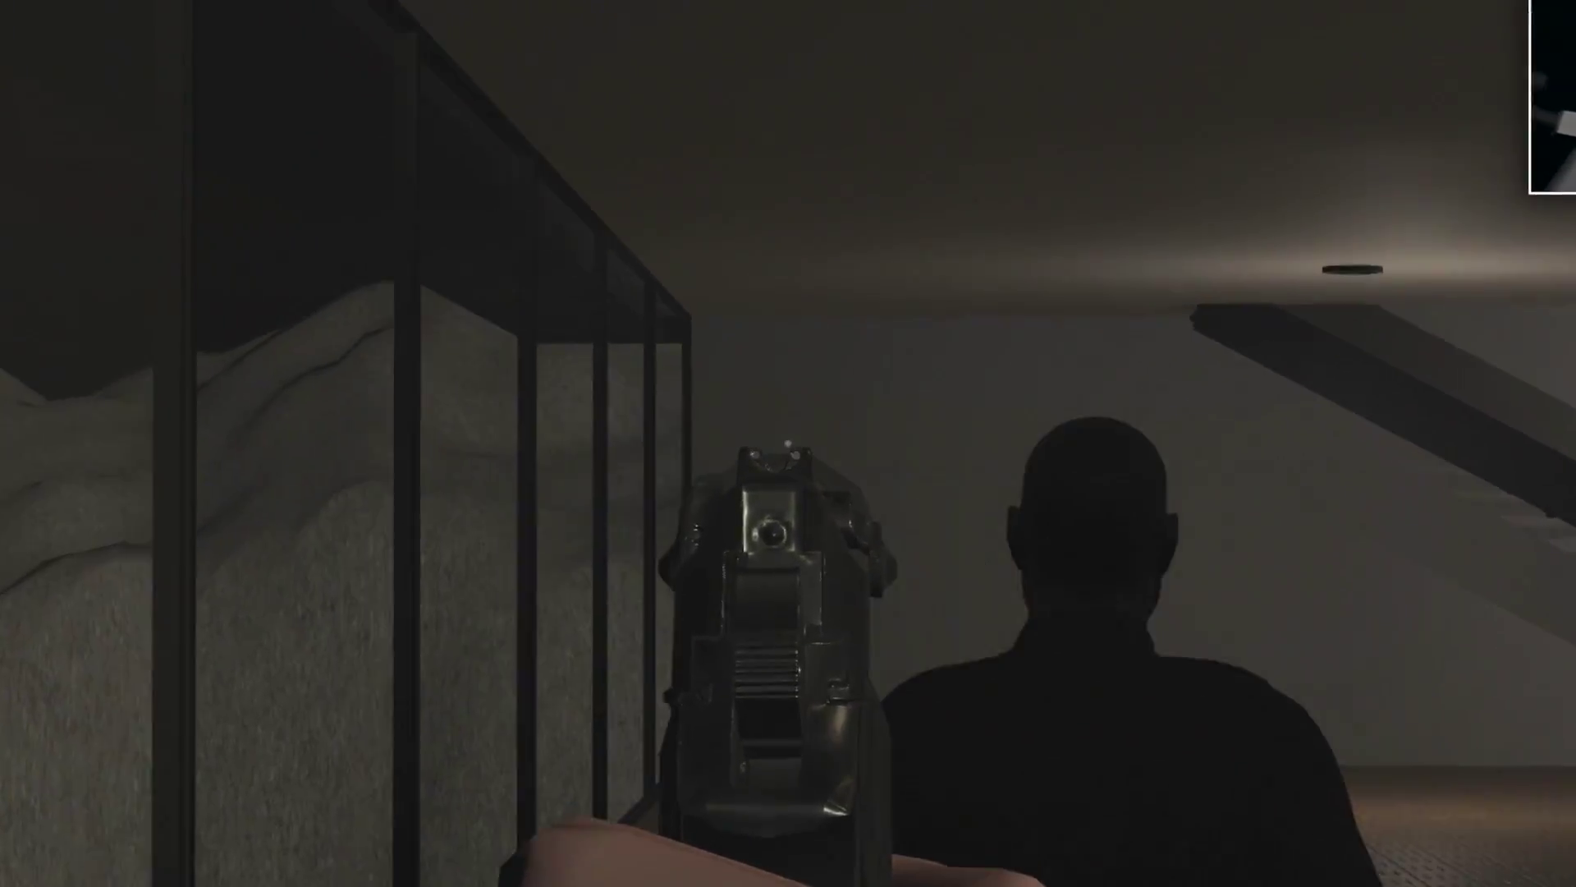
pyautogui.press('w')
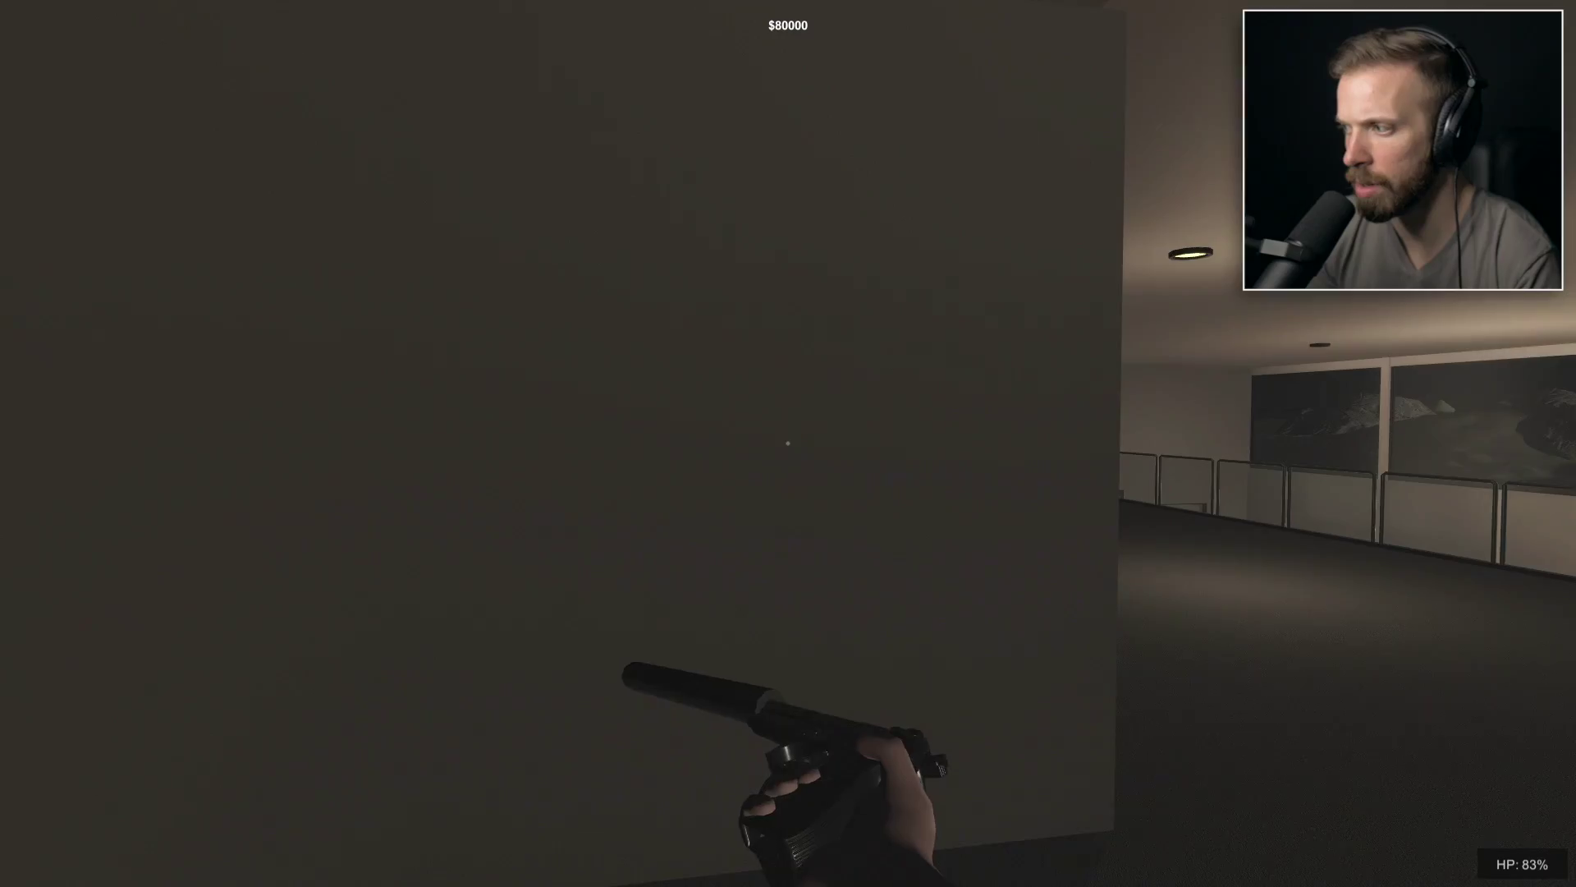
# Enter the lounge, loot up to $128,490, and shoot at the armed doorway guard before dying.
pyautogui.press('d')
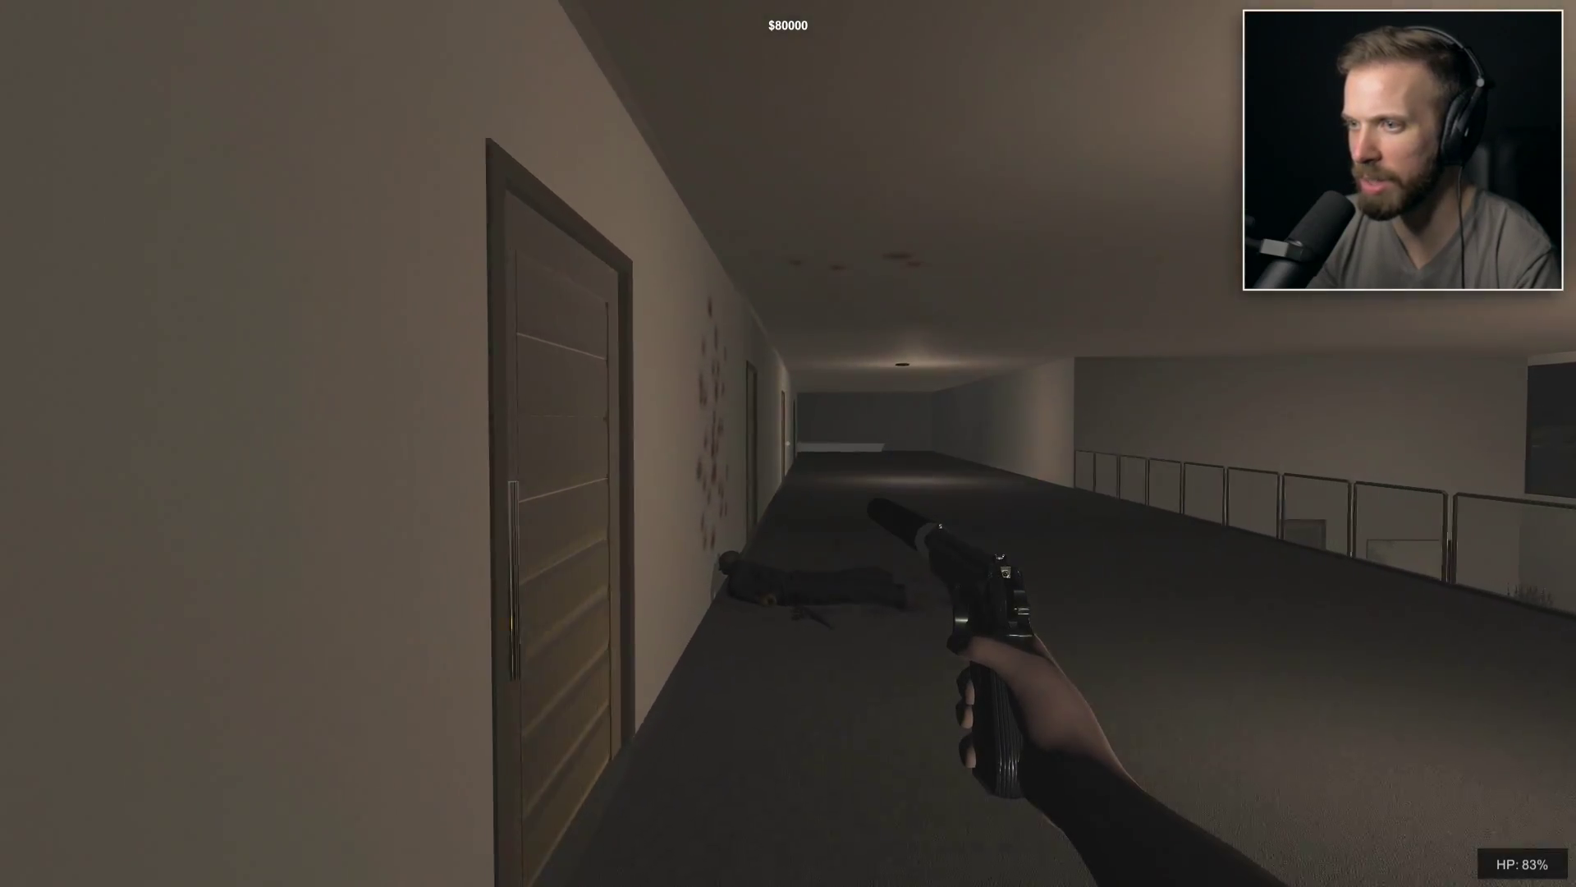
pyautogui.press('e')
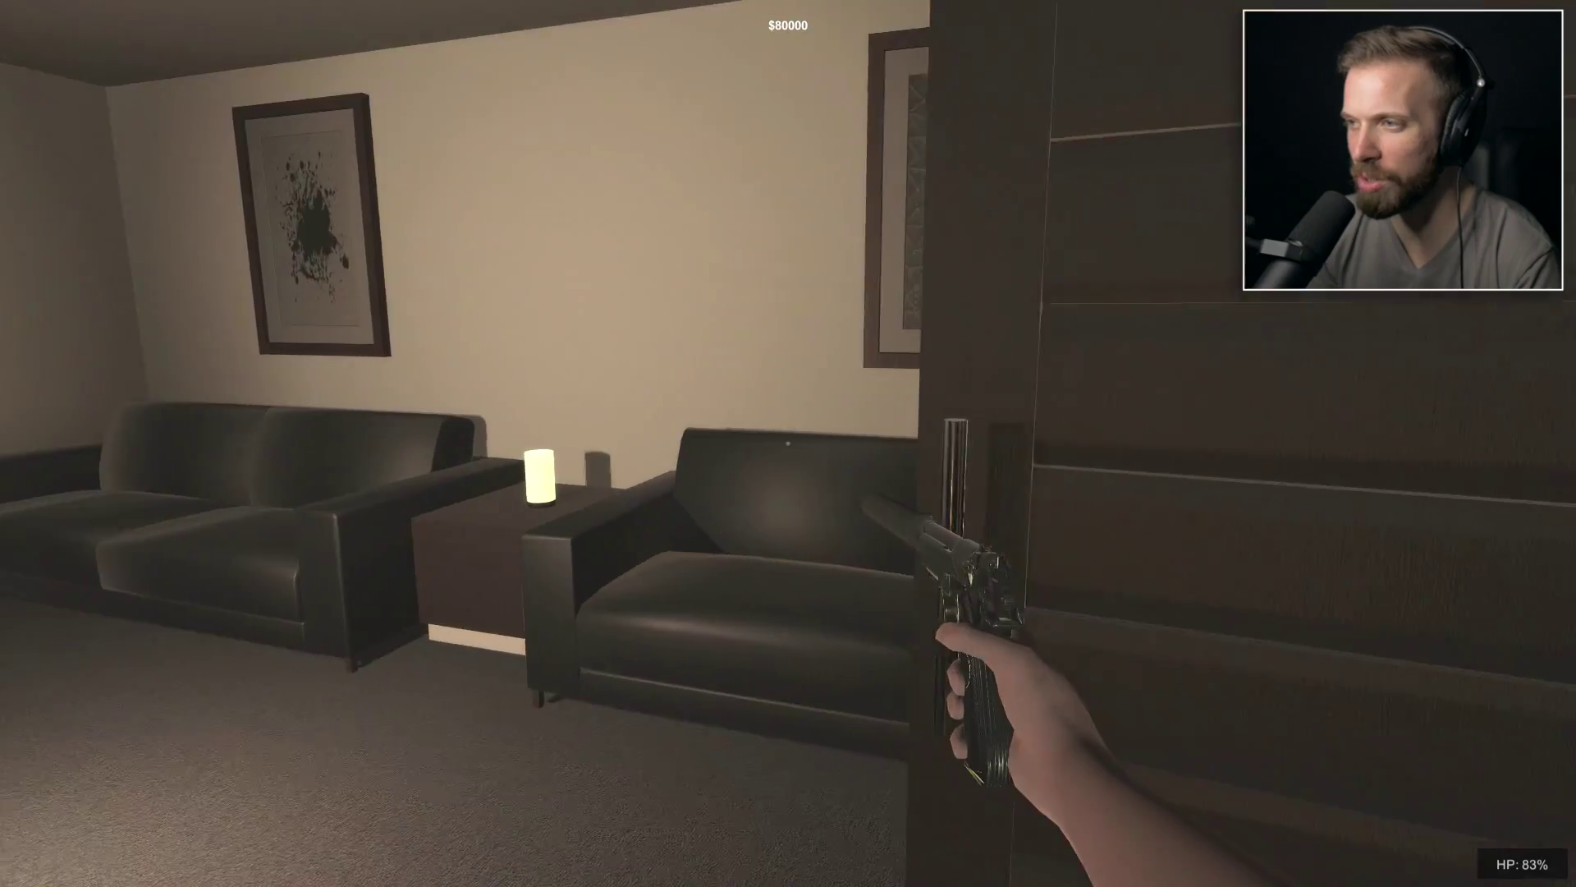
pyautogui.press('e')
pyautogui.press('s')
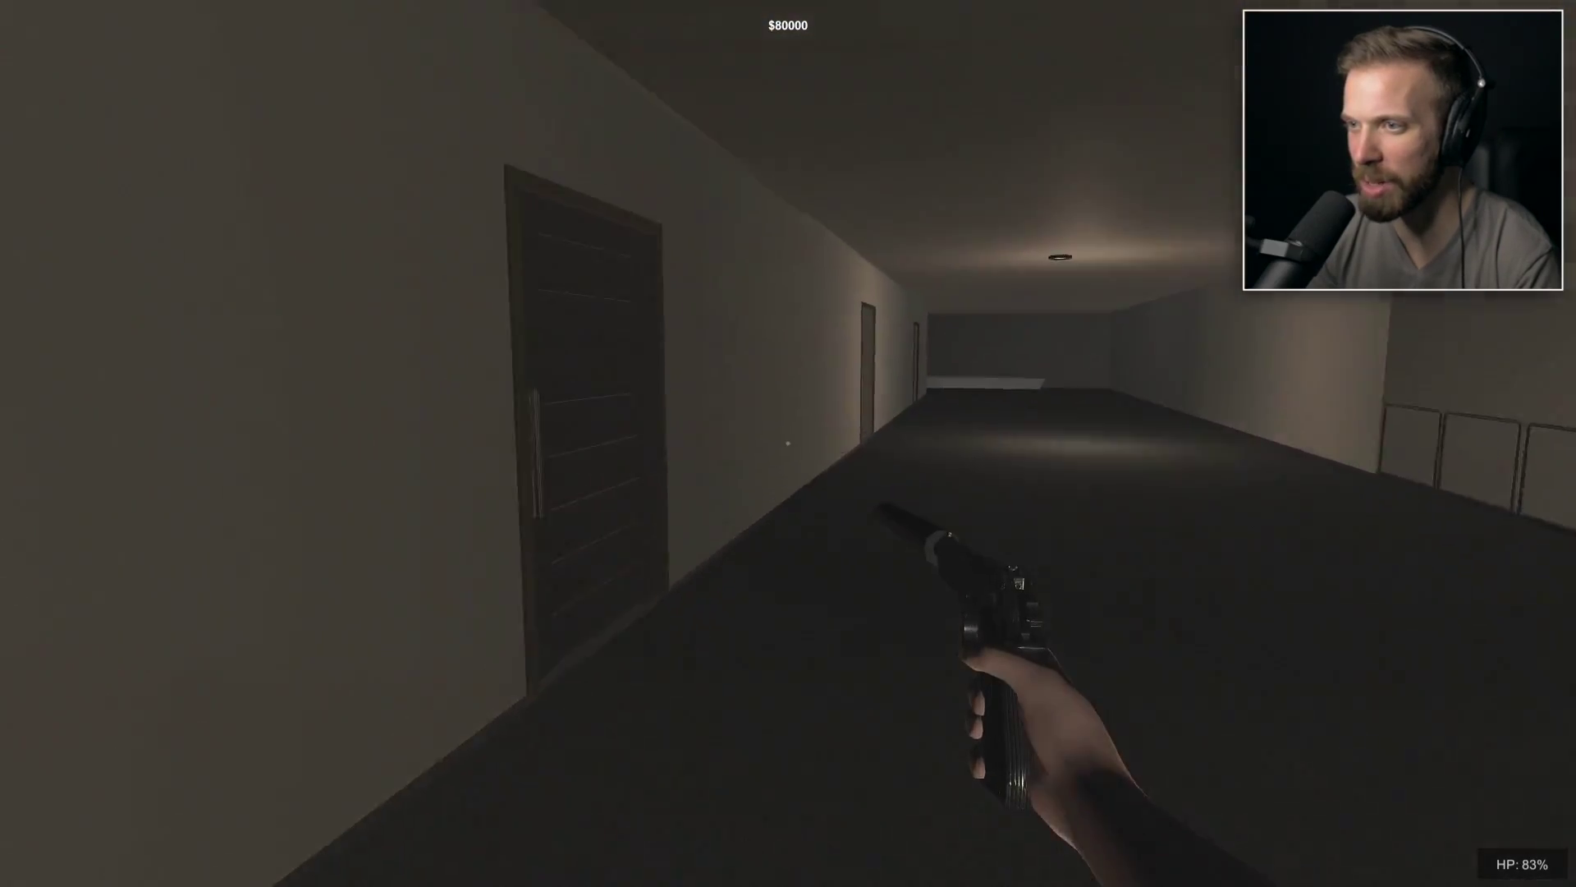
pyautogui.press('e')
pyautogui.press('w')
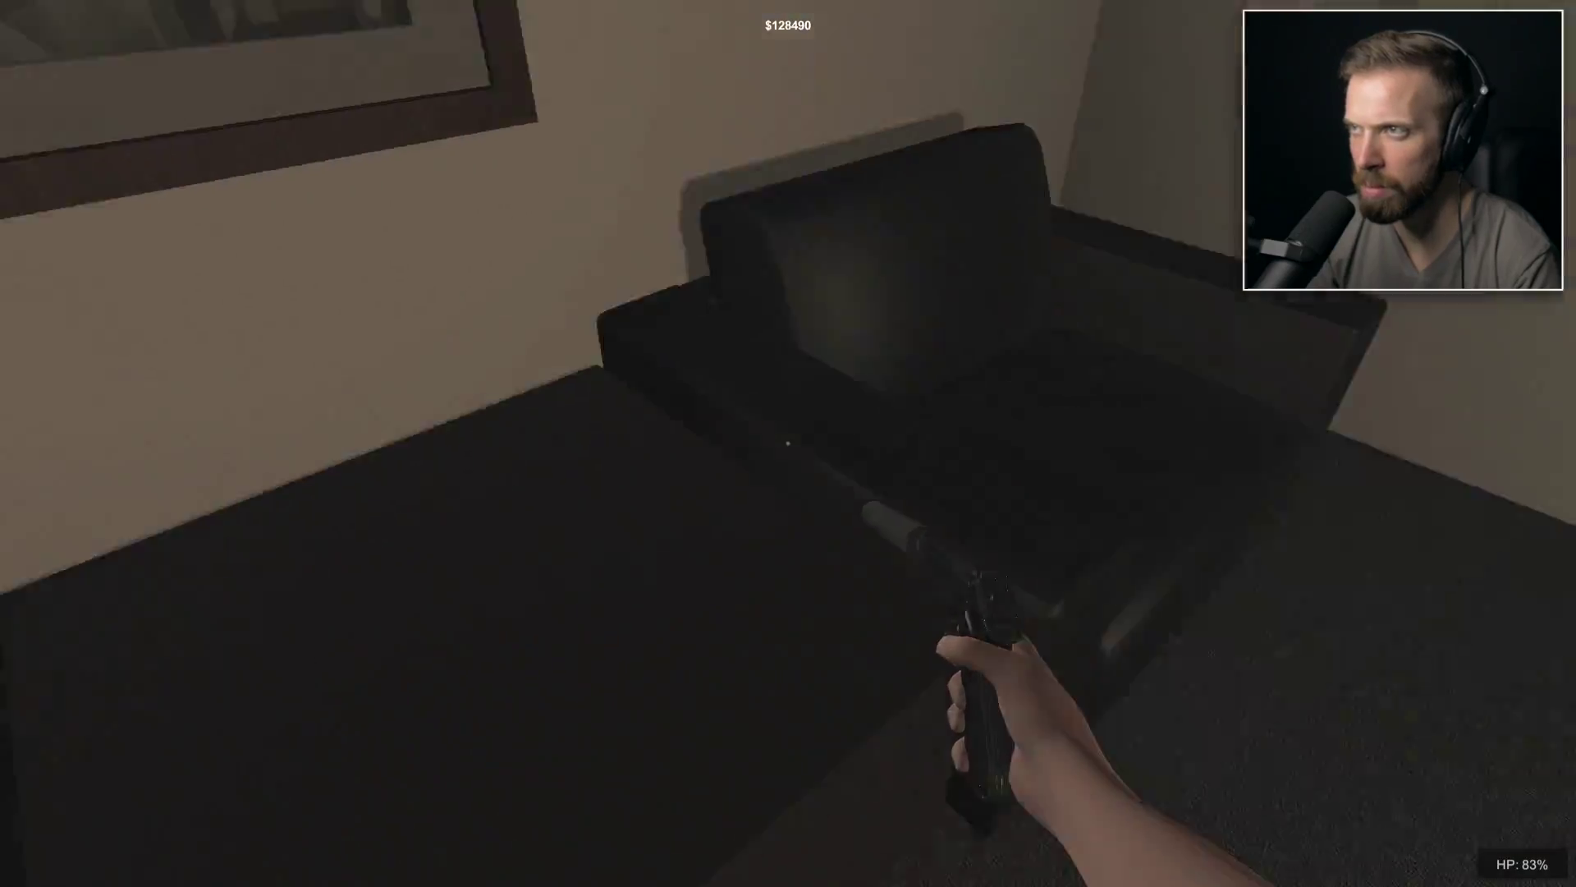
pyautogui.press('w')
pyautogui.click(788, 444)
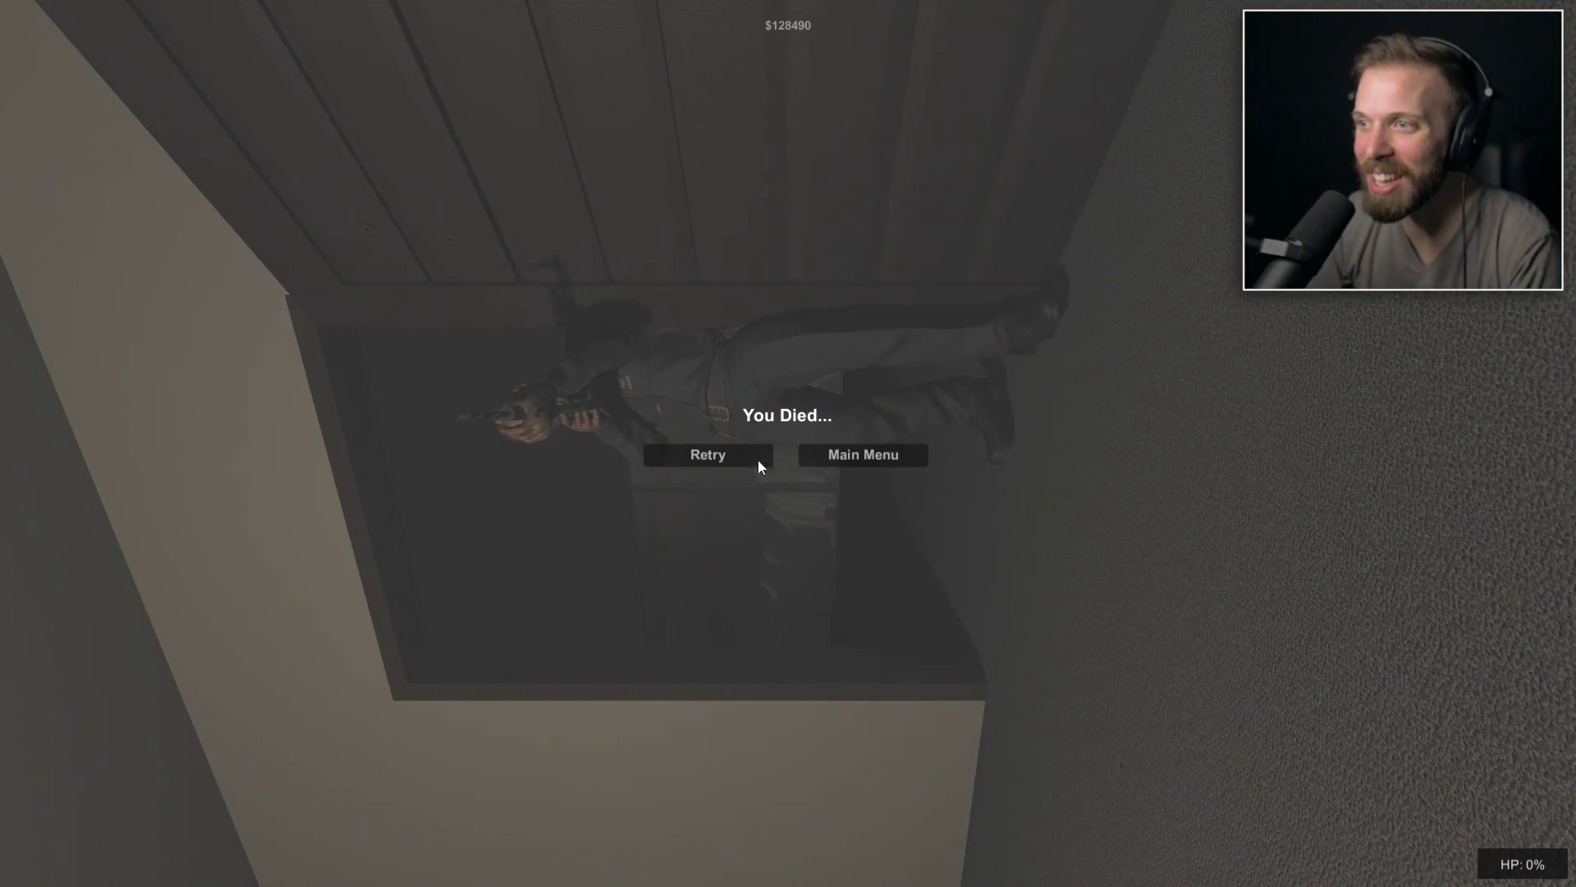
# Retry the heist, walk from the yard into the house and open the dark door.
pyautogui.click(729, 452)
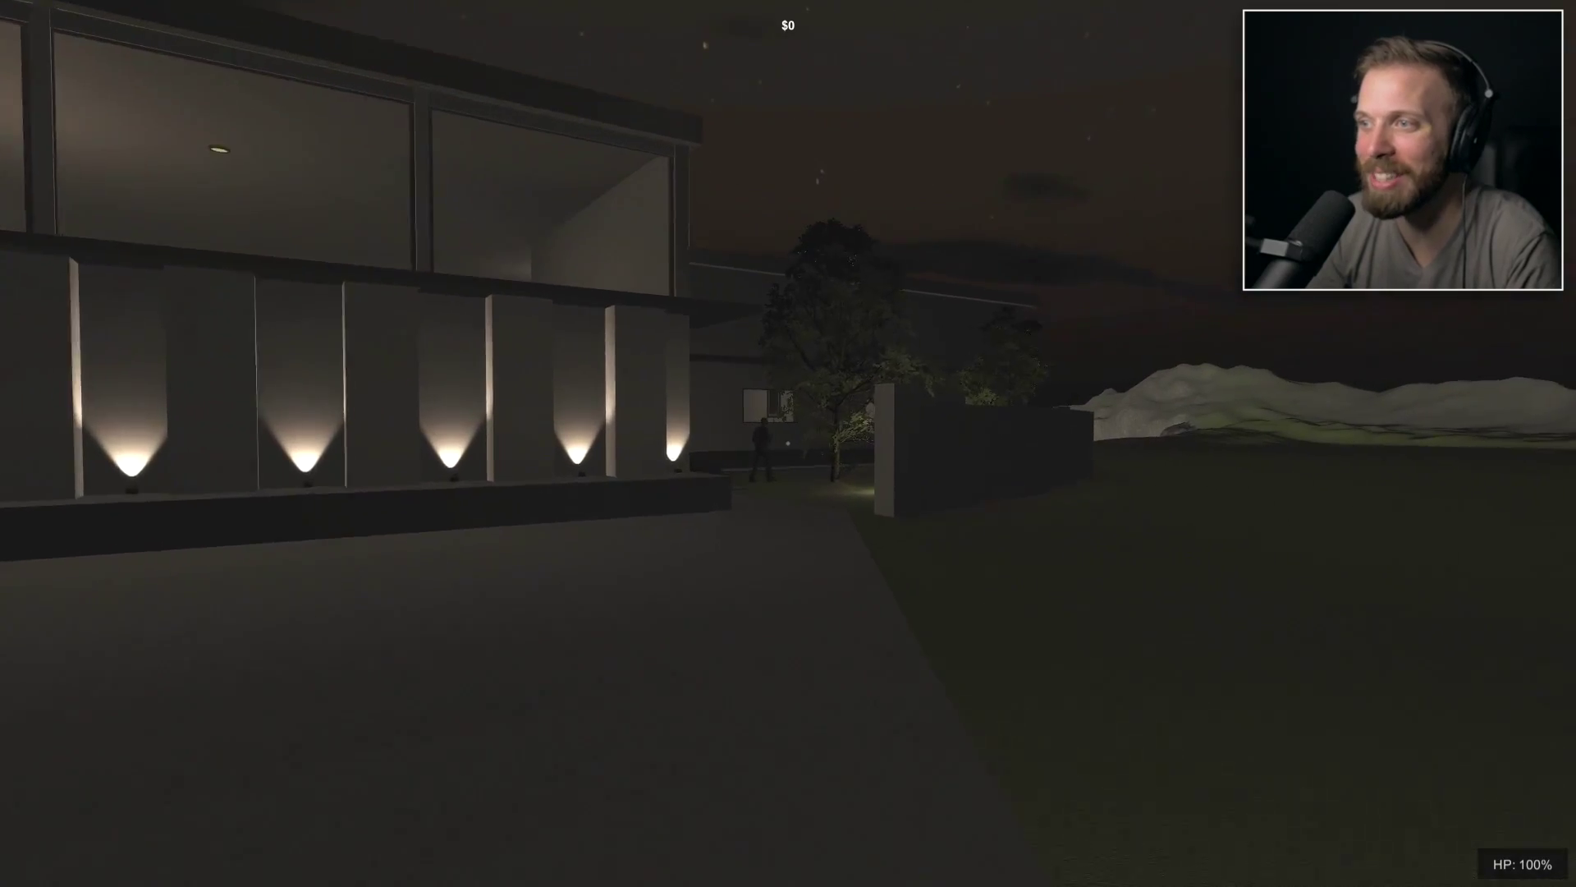
pyautogui.press('w')
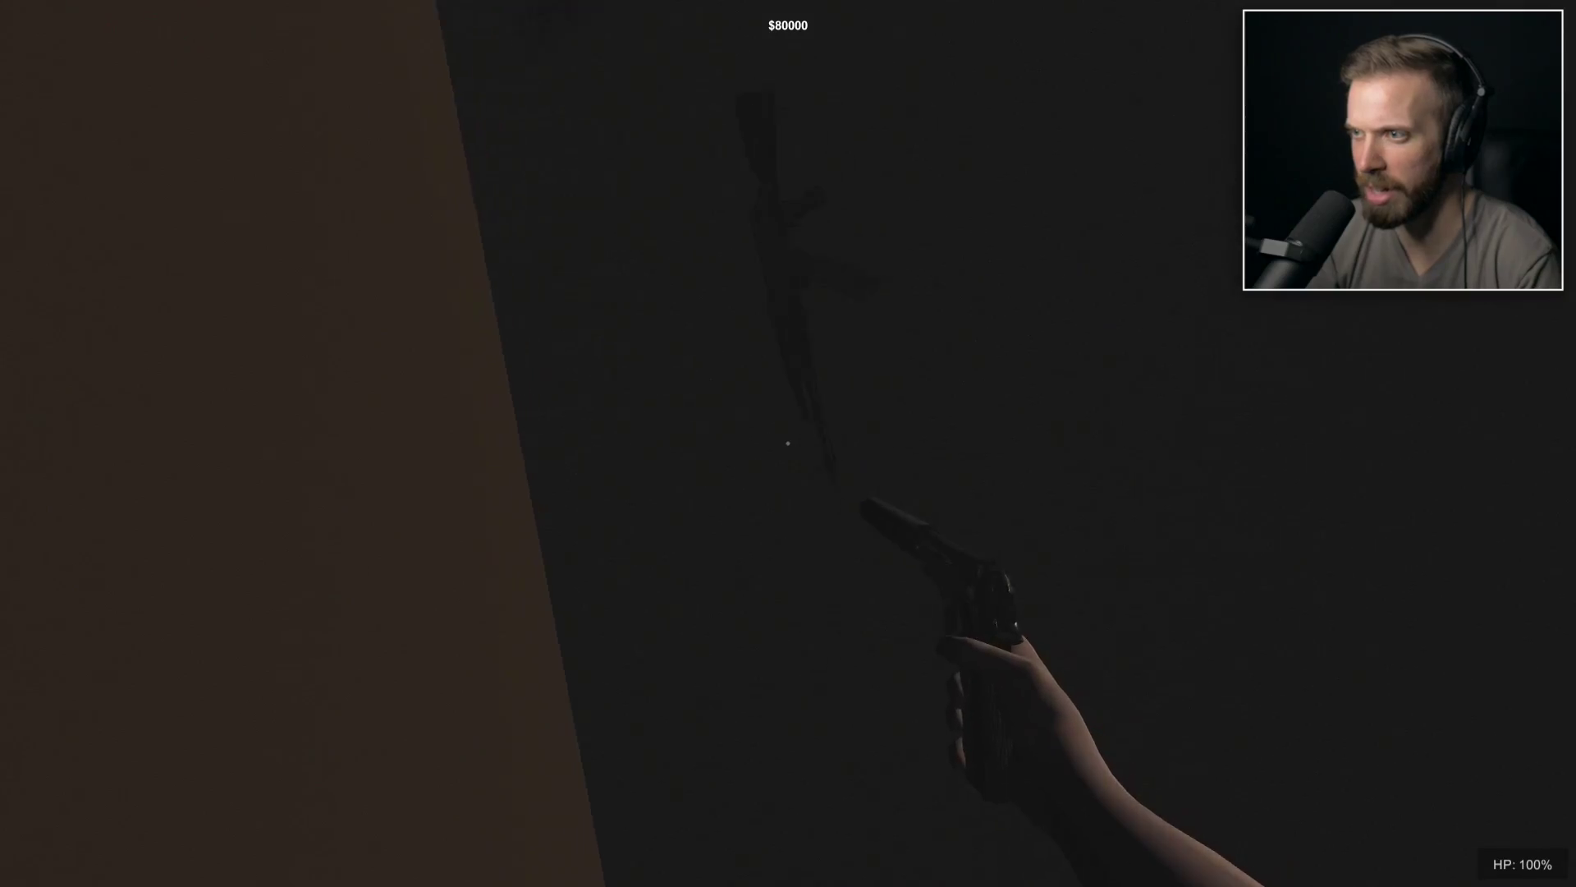
pyautogui.press('w')
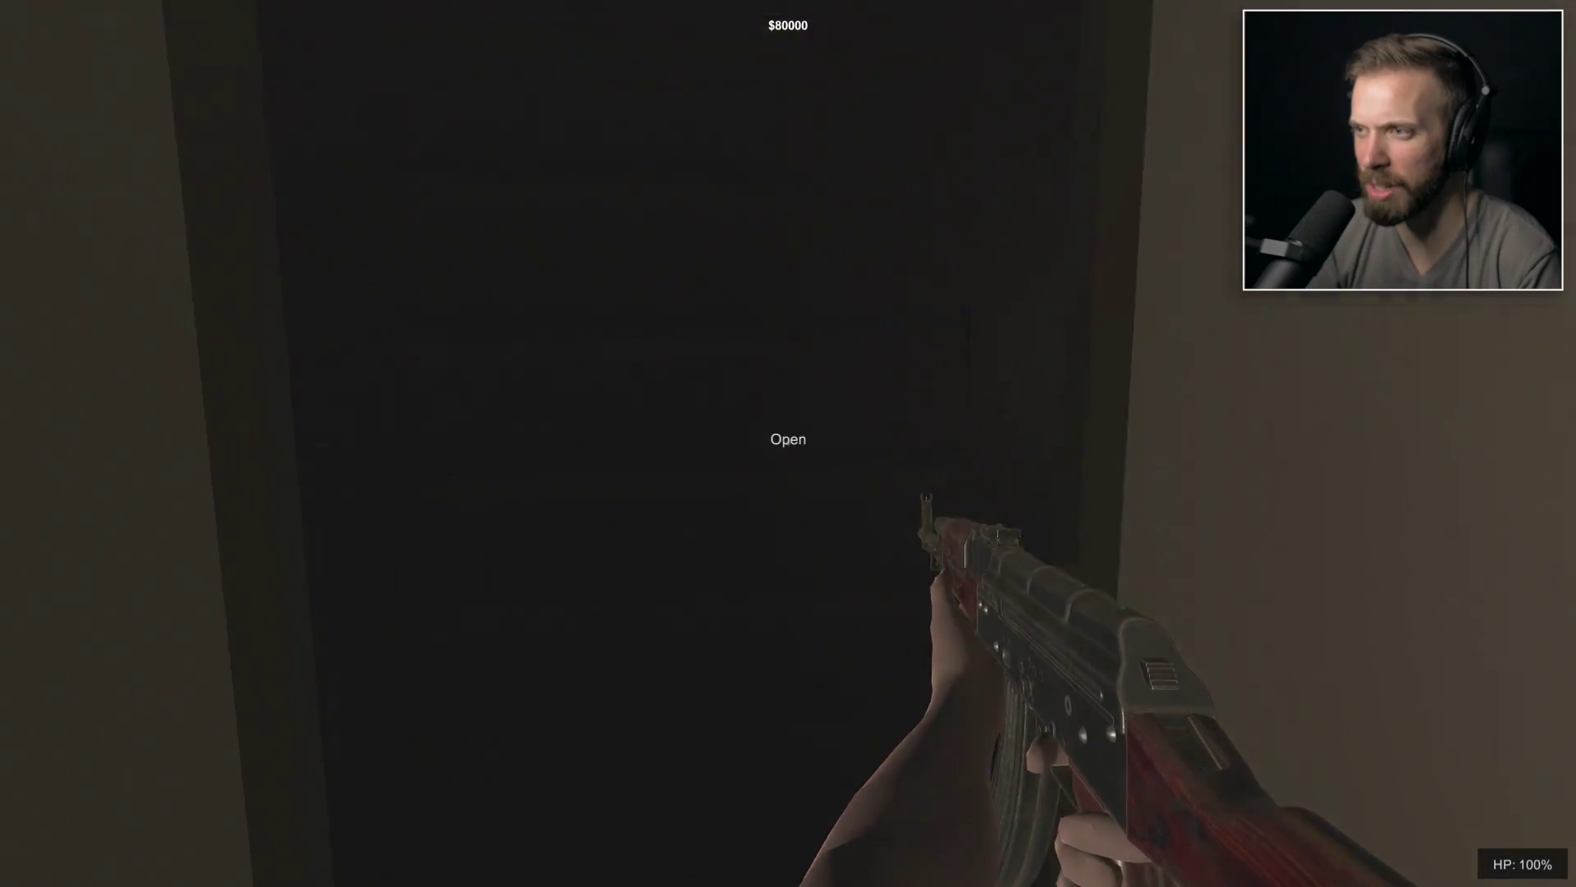
pyautogui.press('e')
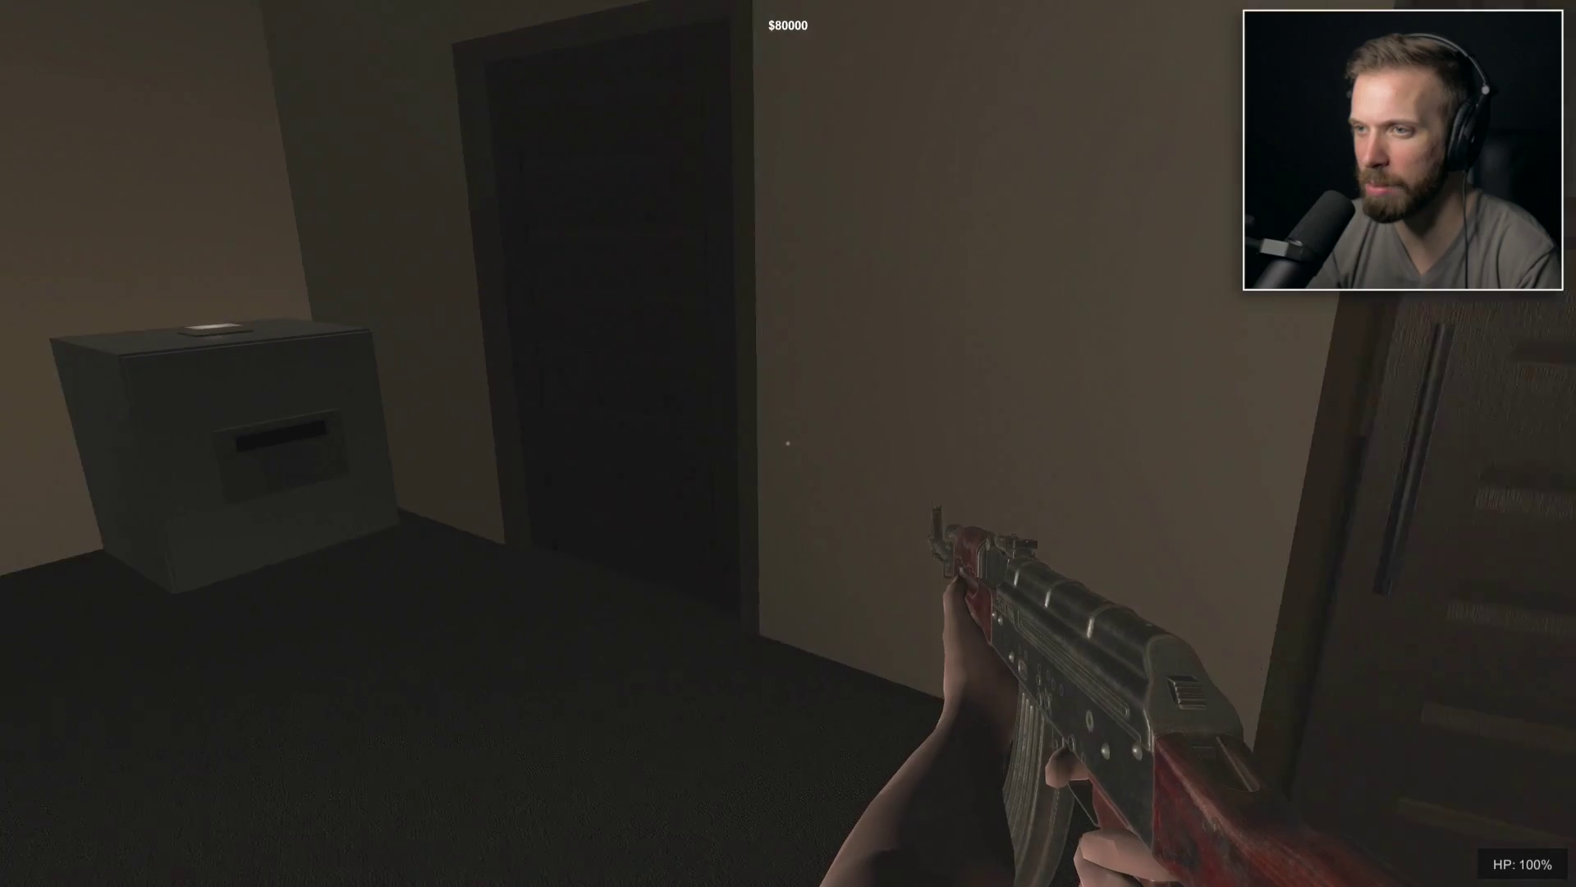
# Key two more digits into the safe keypad, then open the nearby door.
pyautogui.press('w')
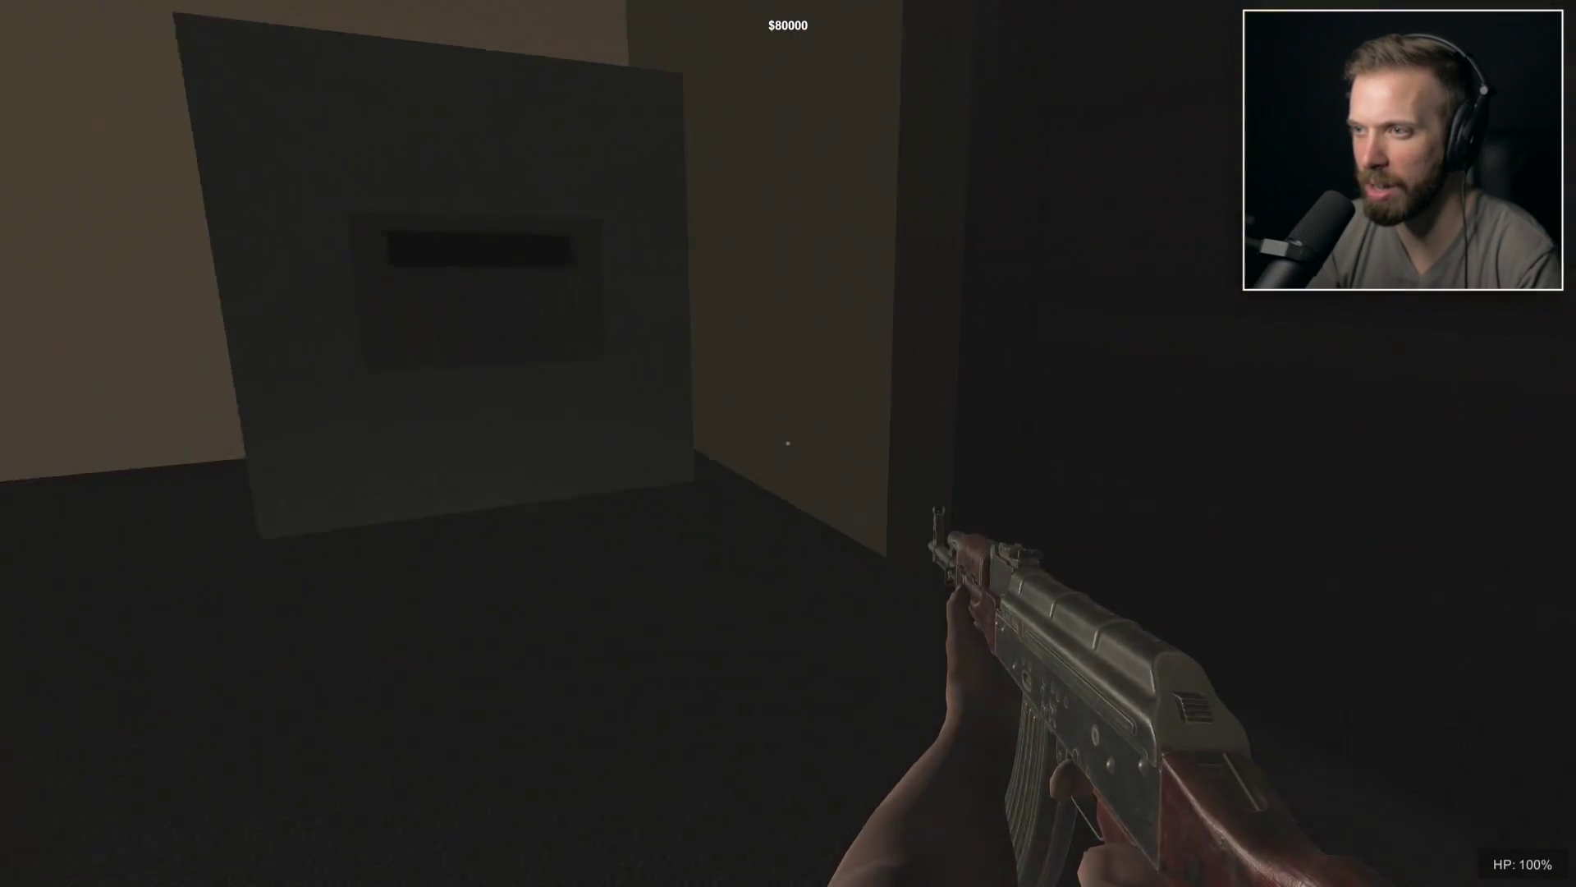
pyautogui.press('w')
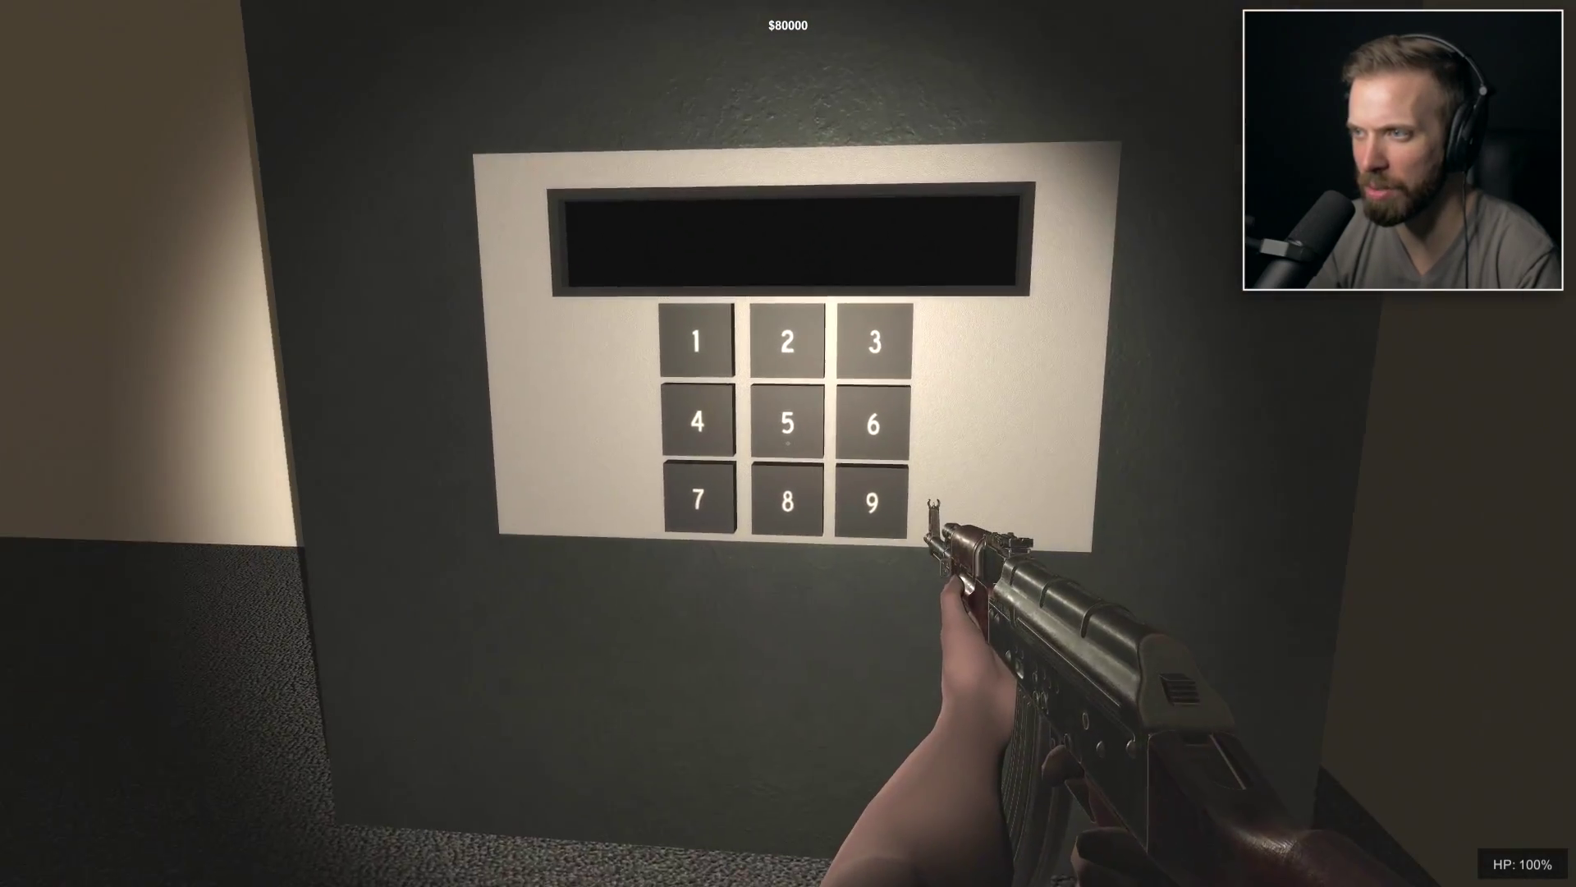
pyautogui.click(789, 444)
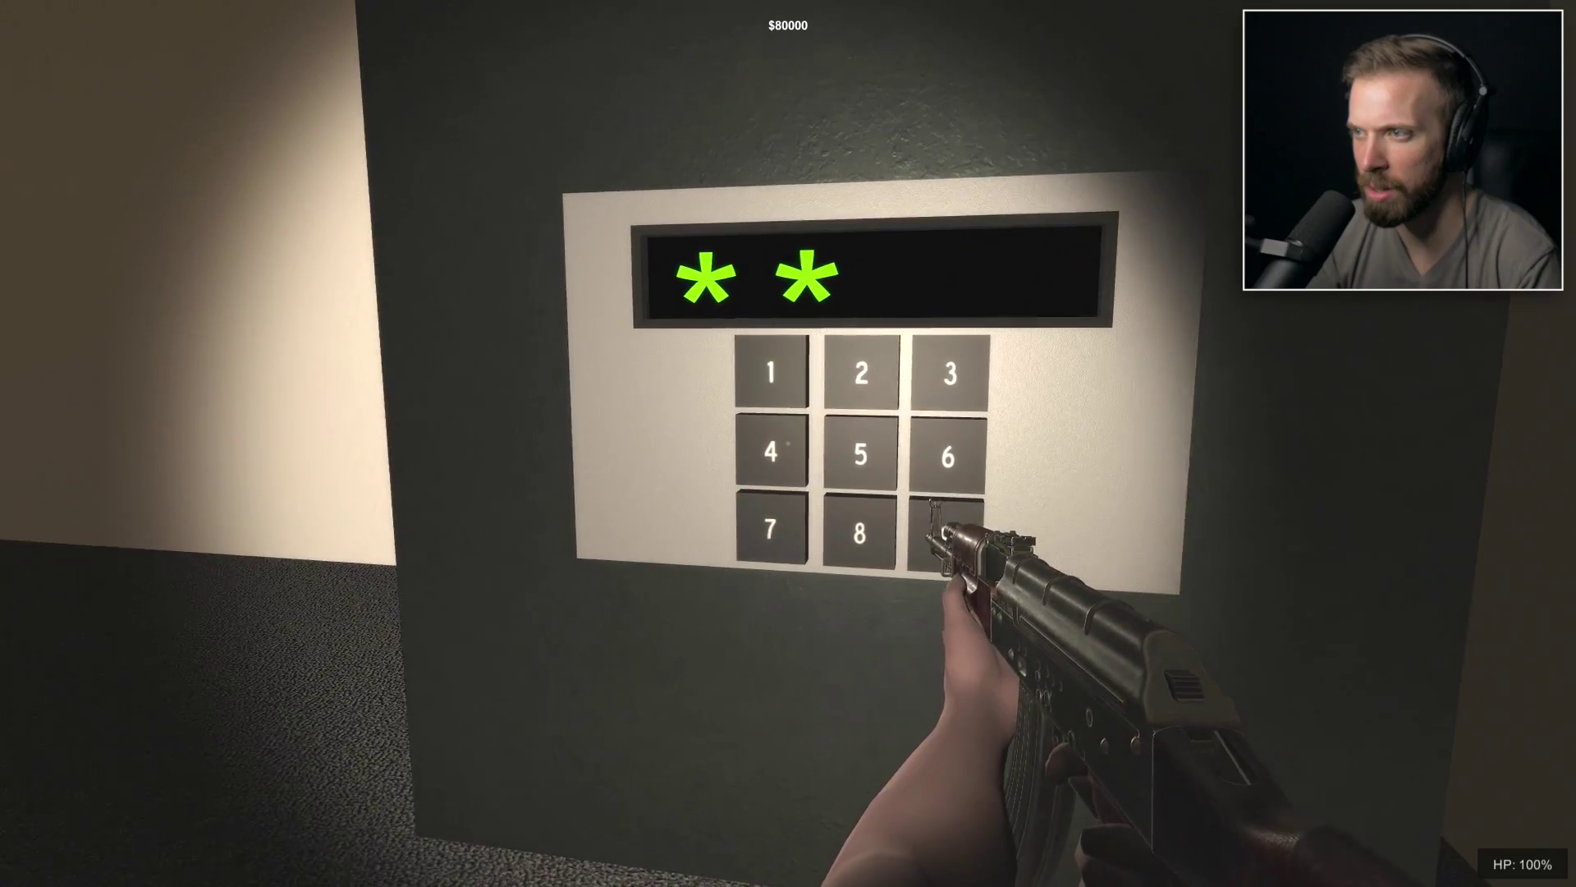
pyautogui.click(788, 444)
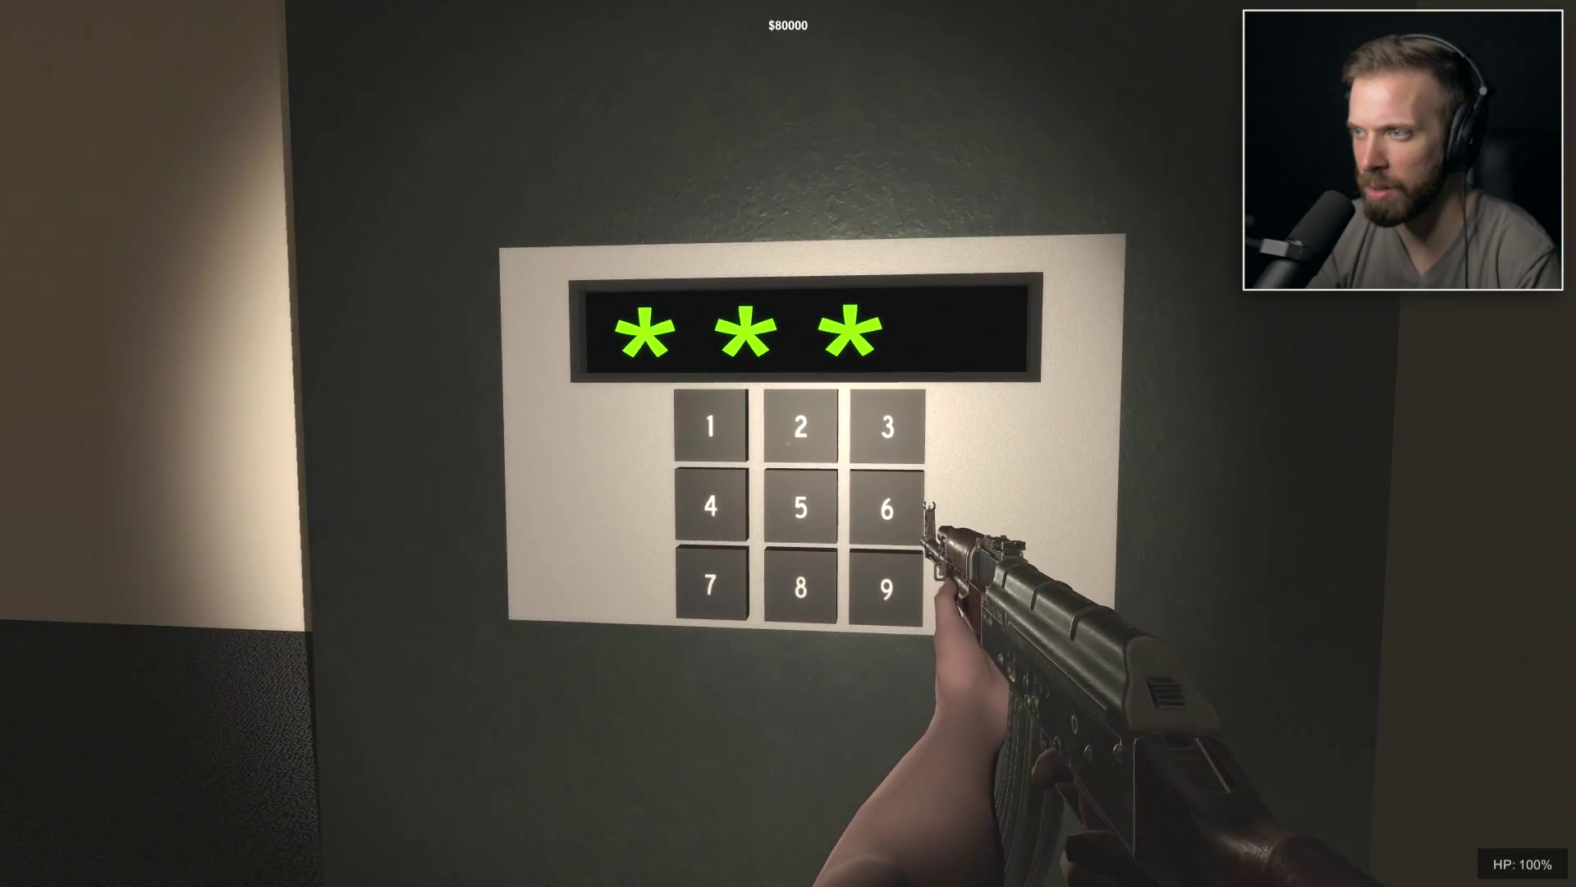
pyautogui.press('w')
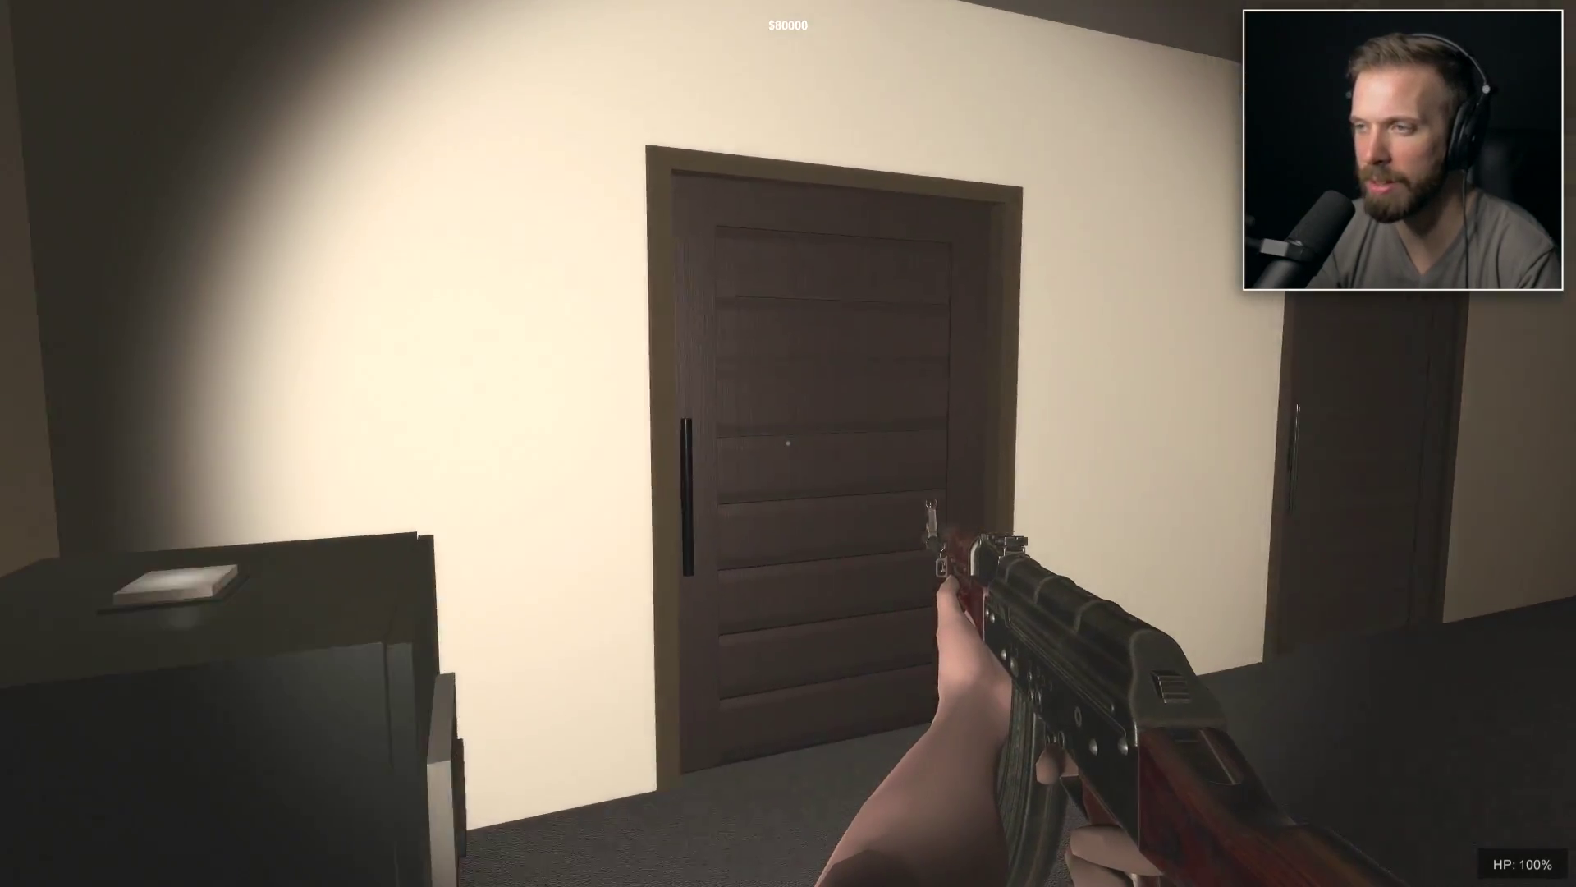
pyautogui.click(788, 443)
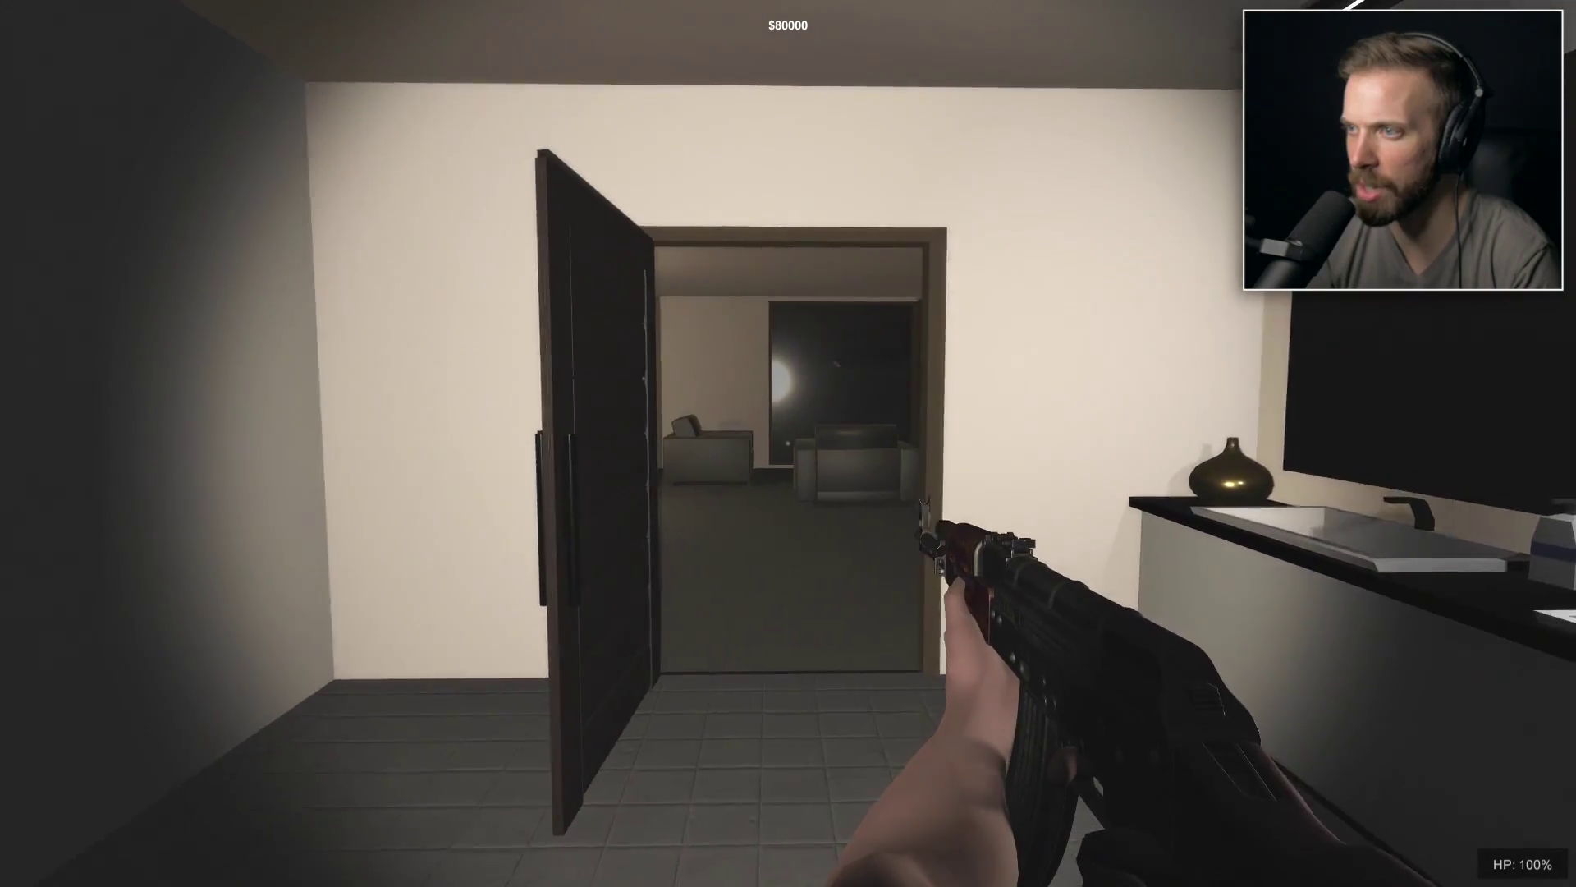
# Walk through the bedroom and down the hallway onto the balcony.
pyautogui.press('w')
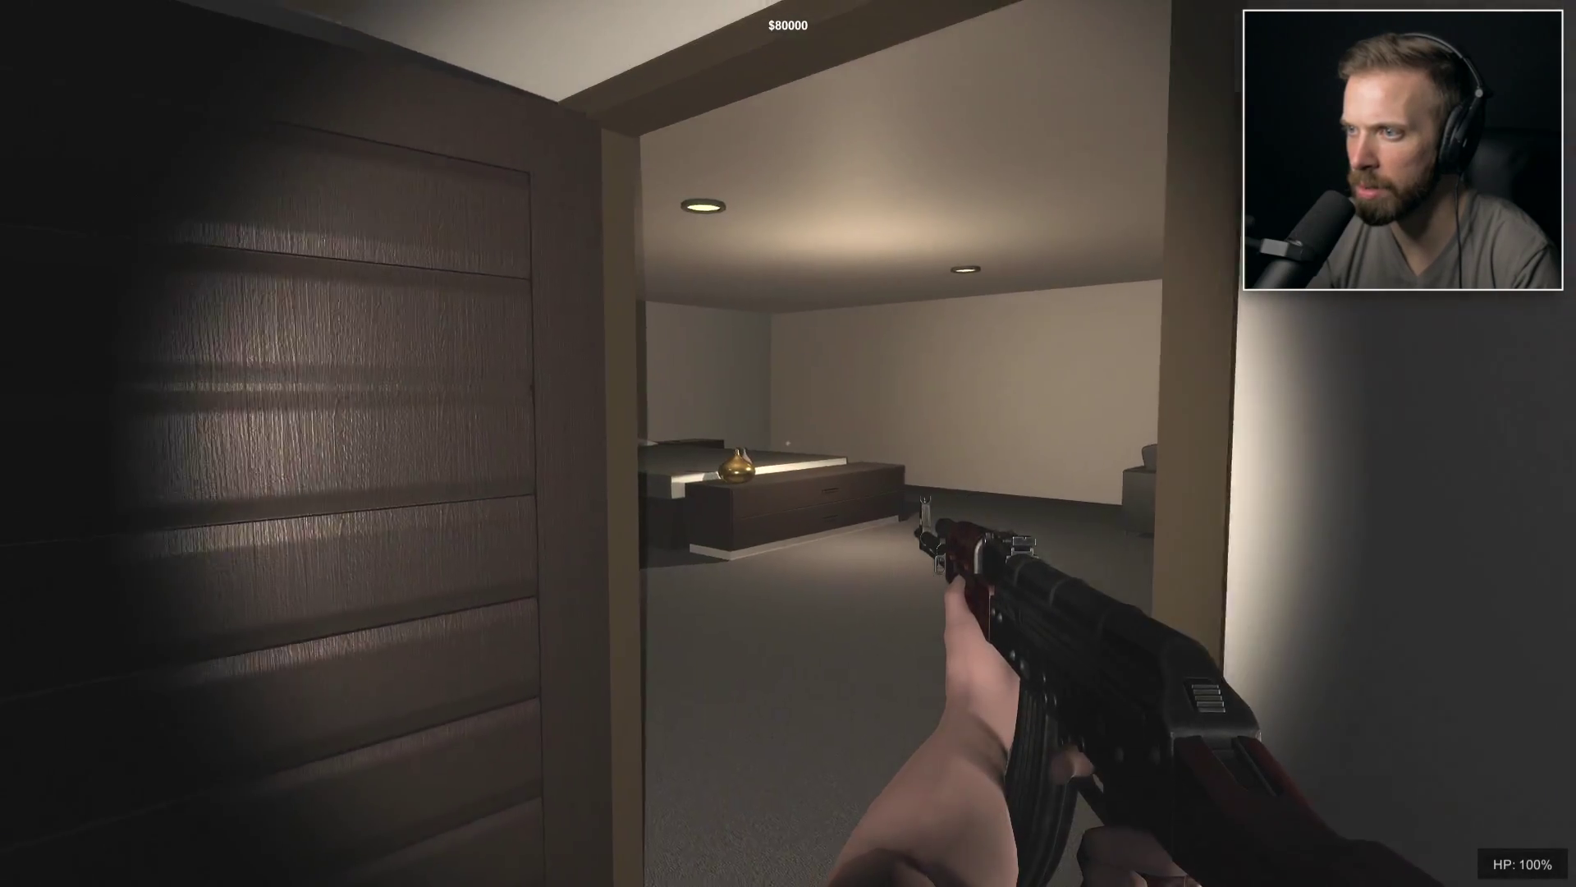
pyautogui.press('w')
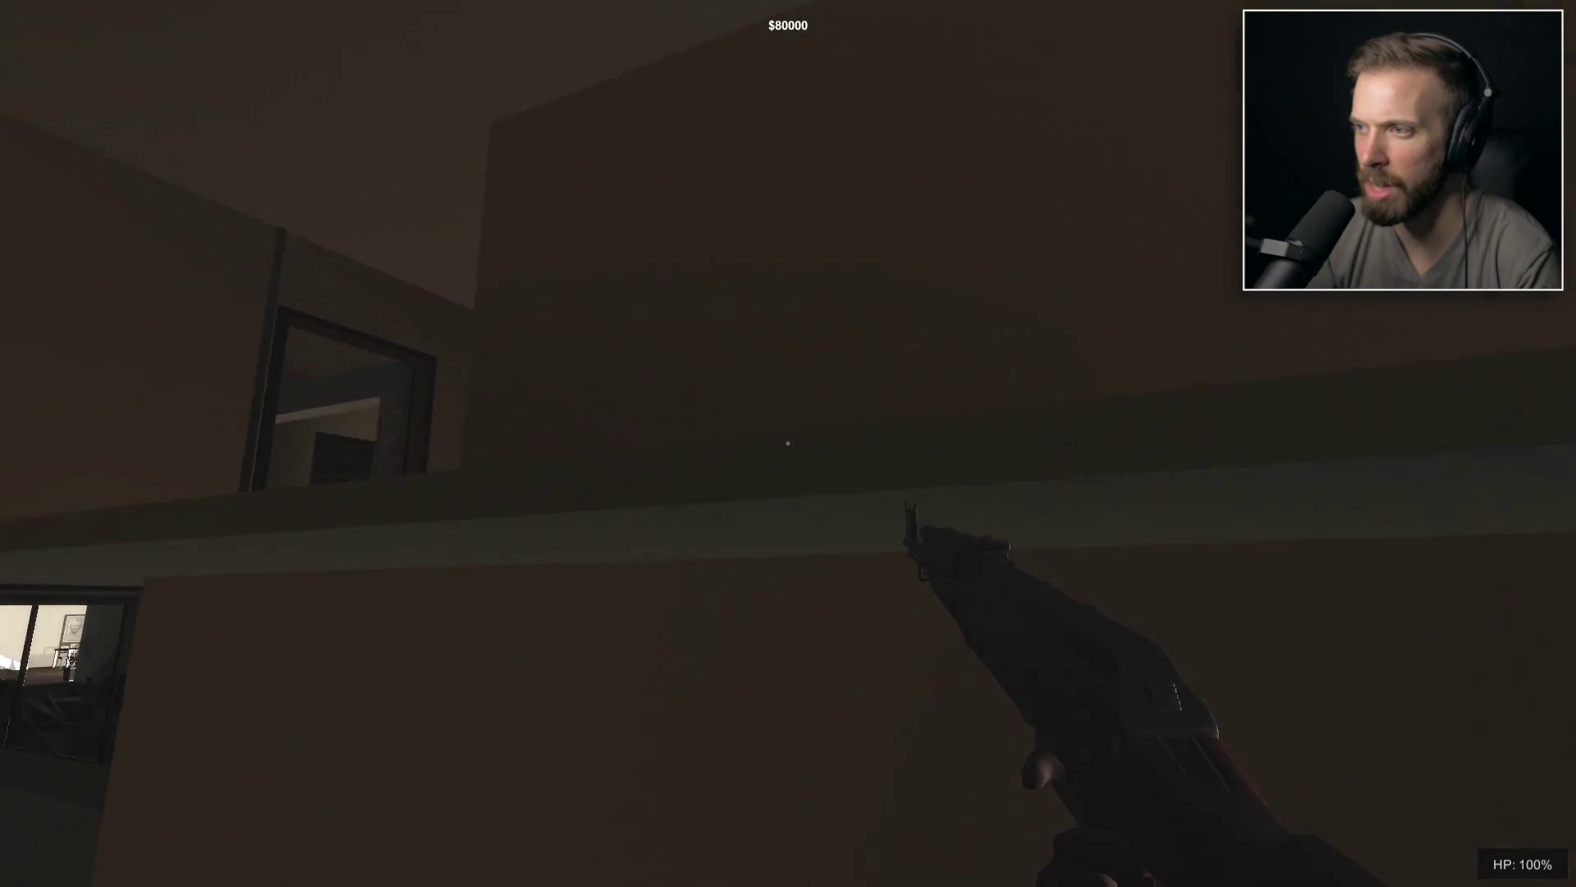
pyautogui.press('w')
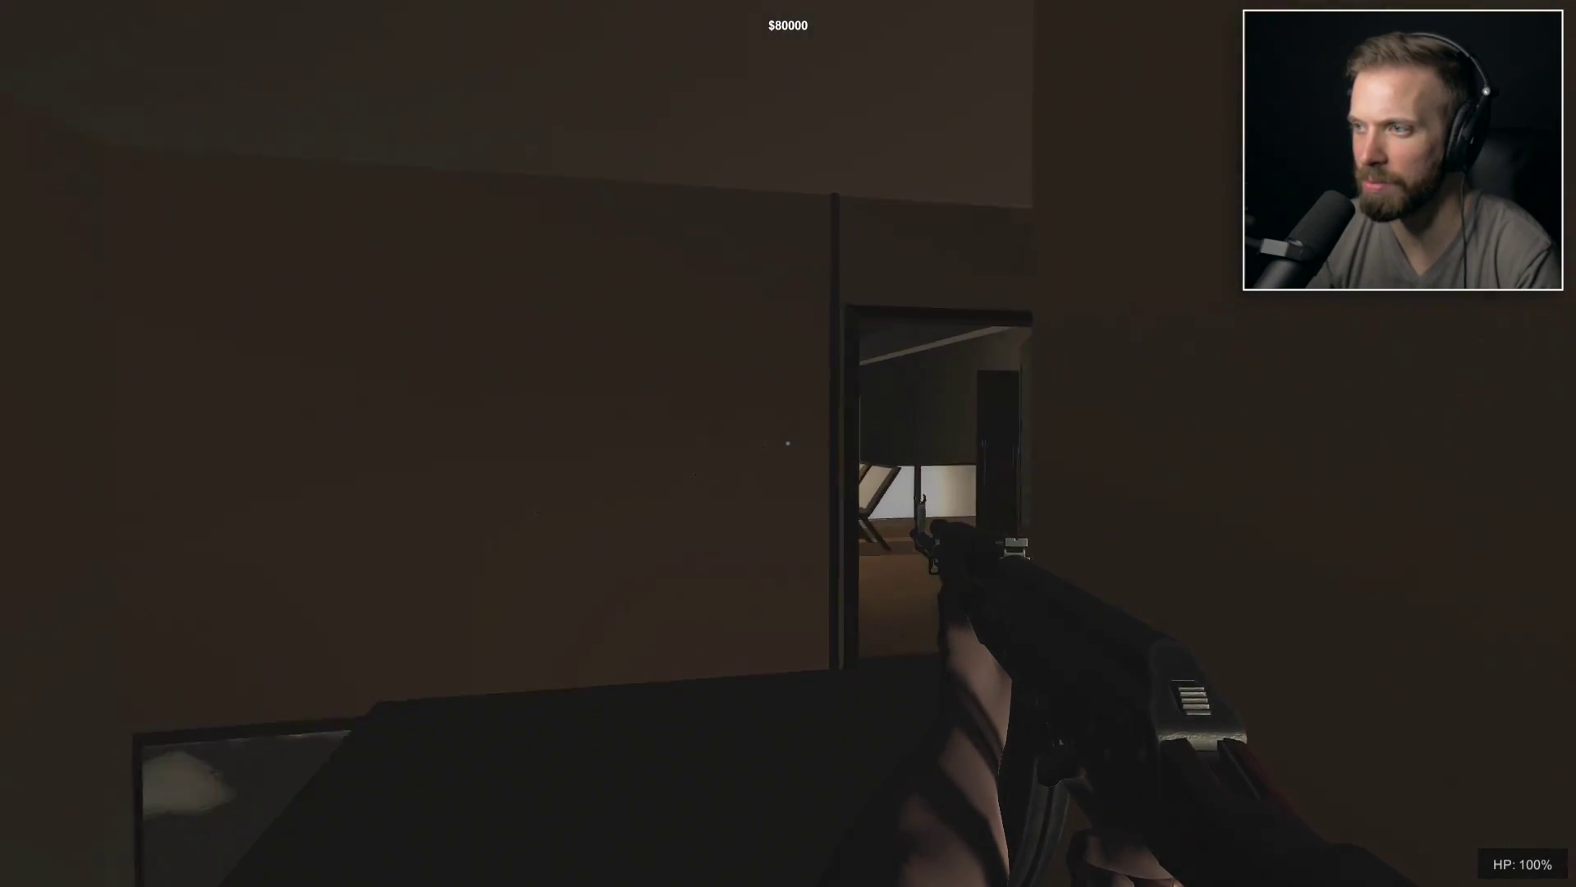
pyautogui.press('w')
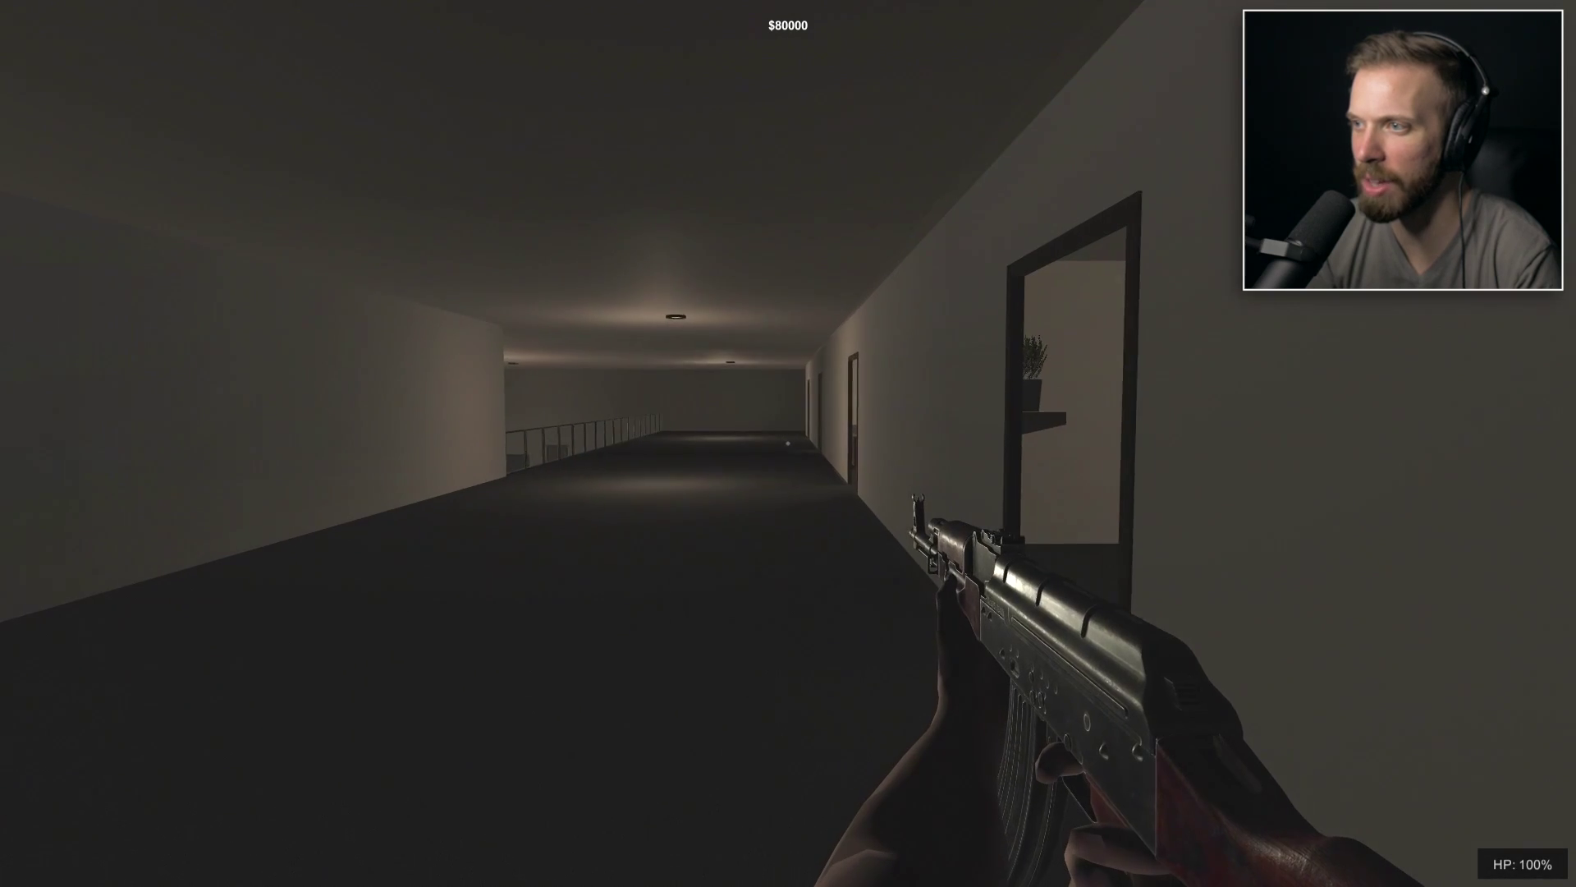
# Follow the railing to the stairs, turn on the flashlight and shoot the guard.
pyautogui.press('w')
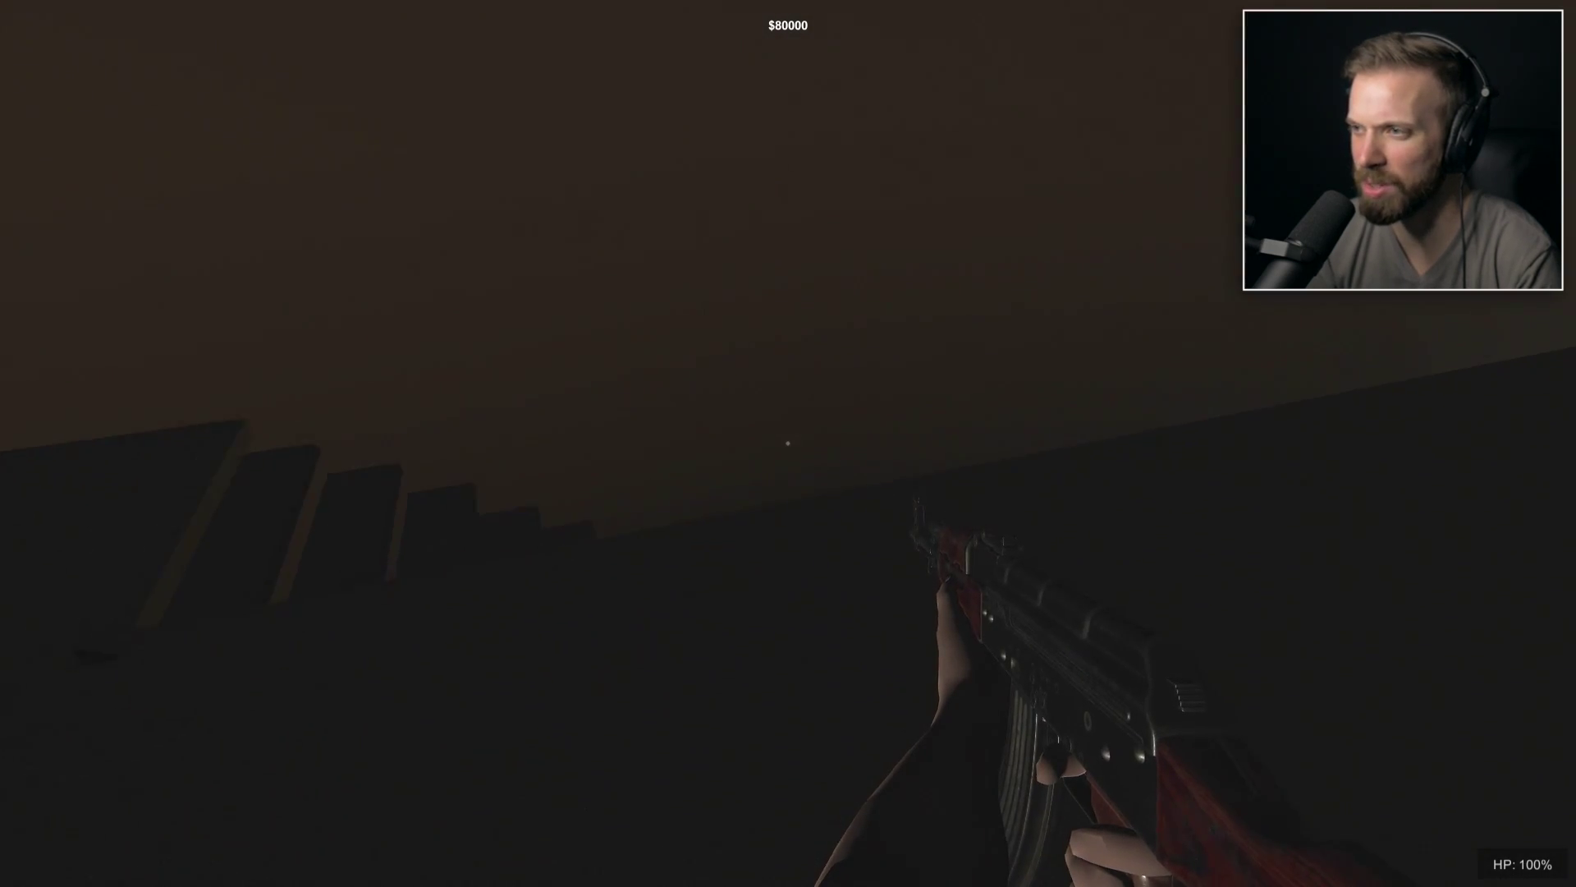
pyautogui.press('w')
pyautogui.press('w')
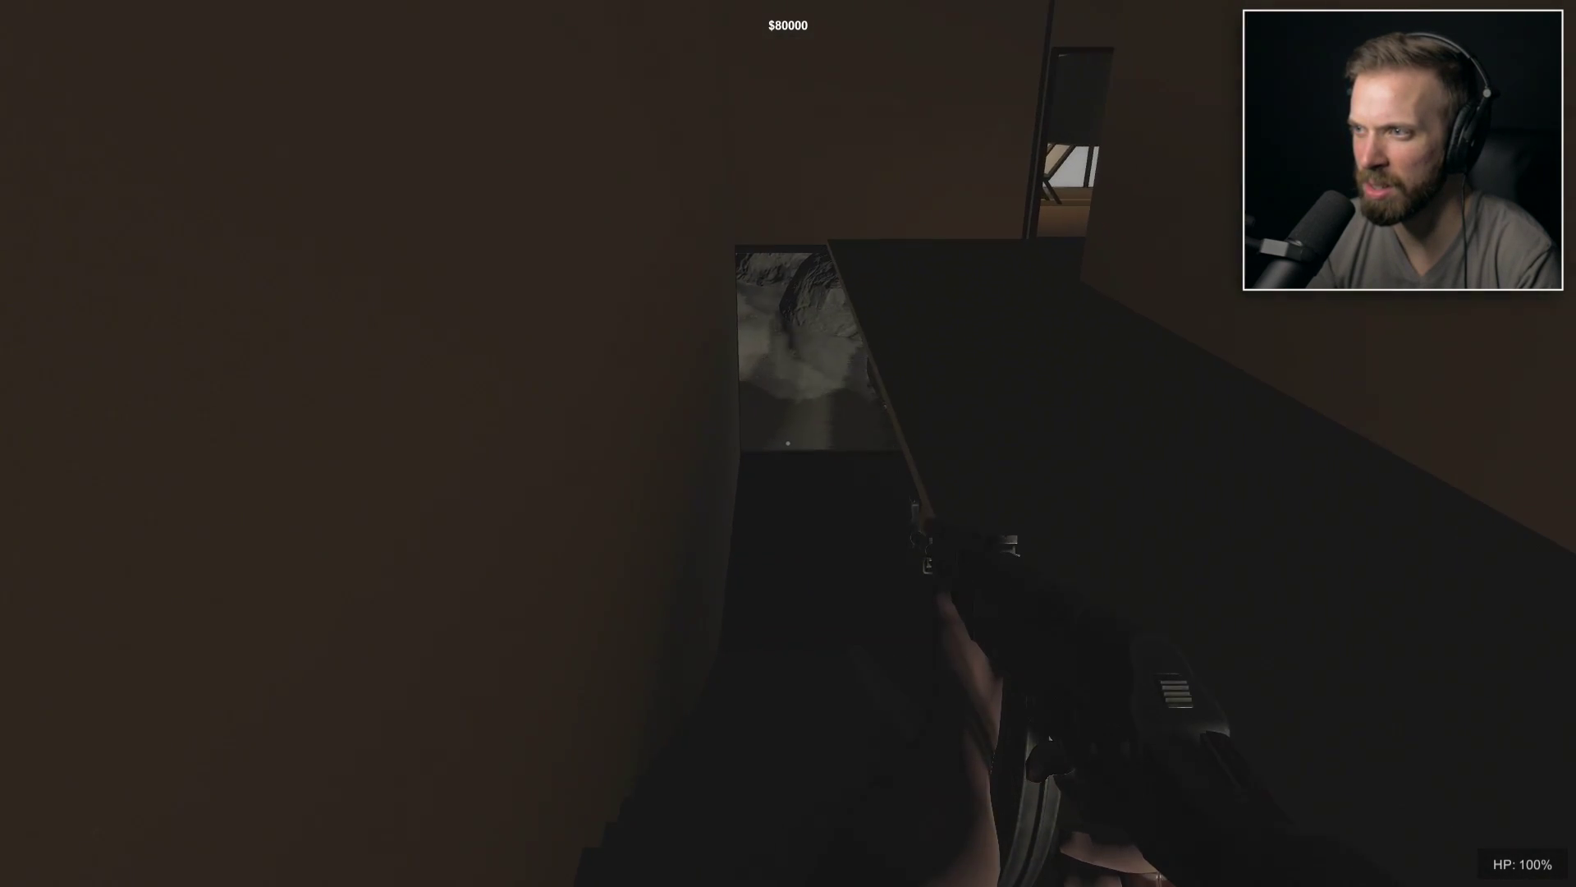
pyautogui.press('f')
pyautogui.press('w')
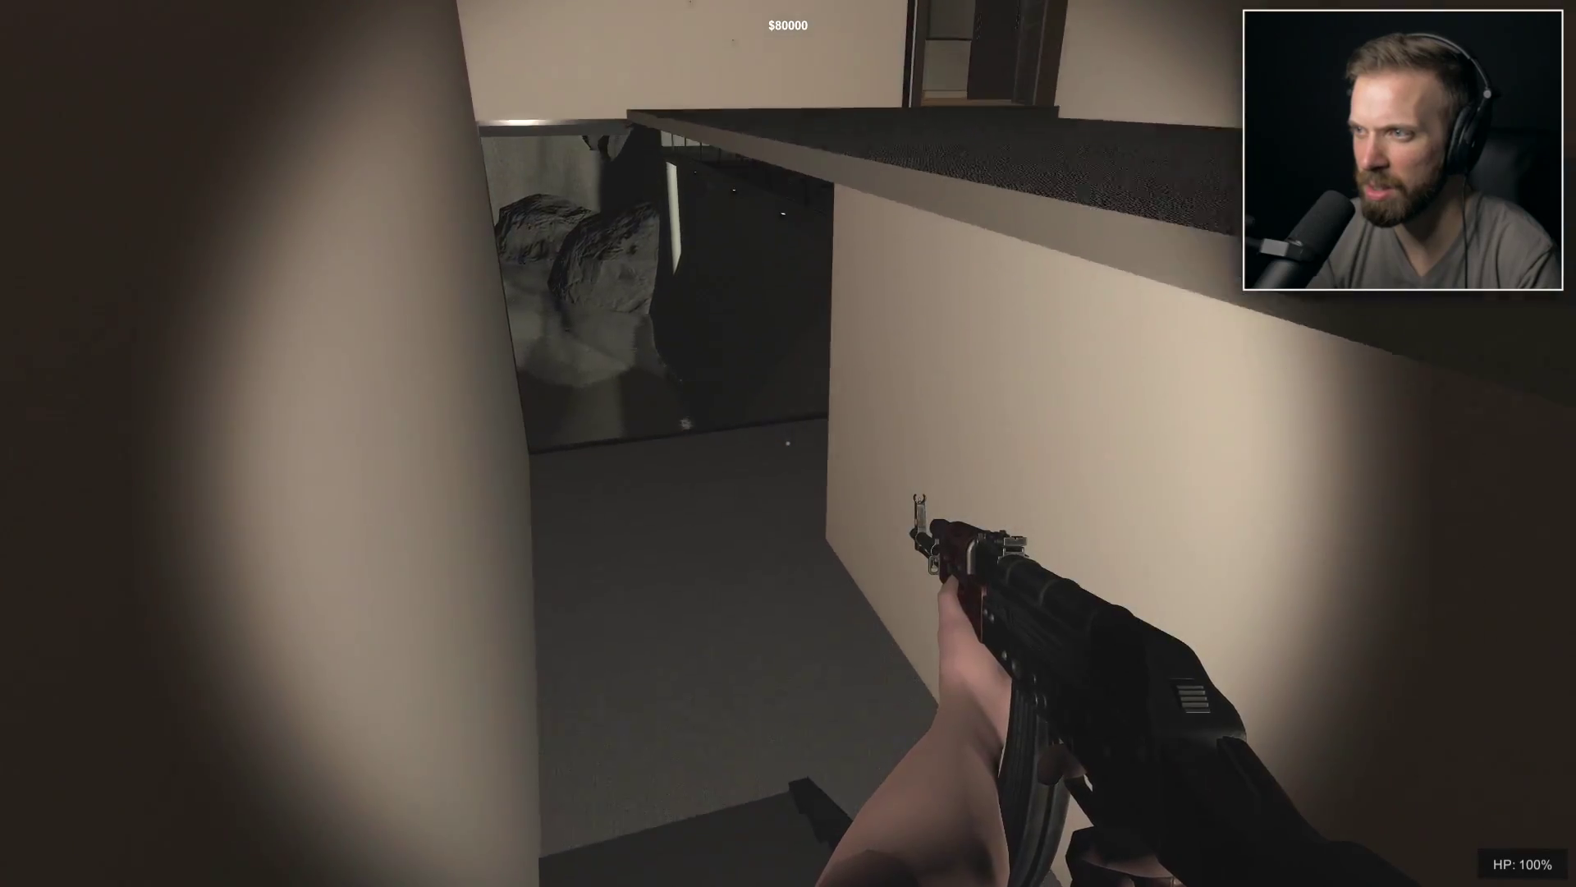
pyautogui.click(789, 444)
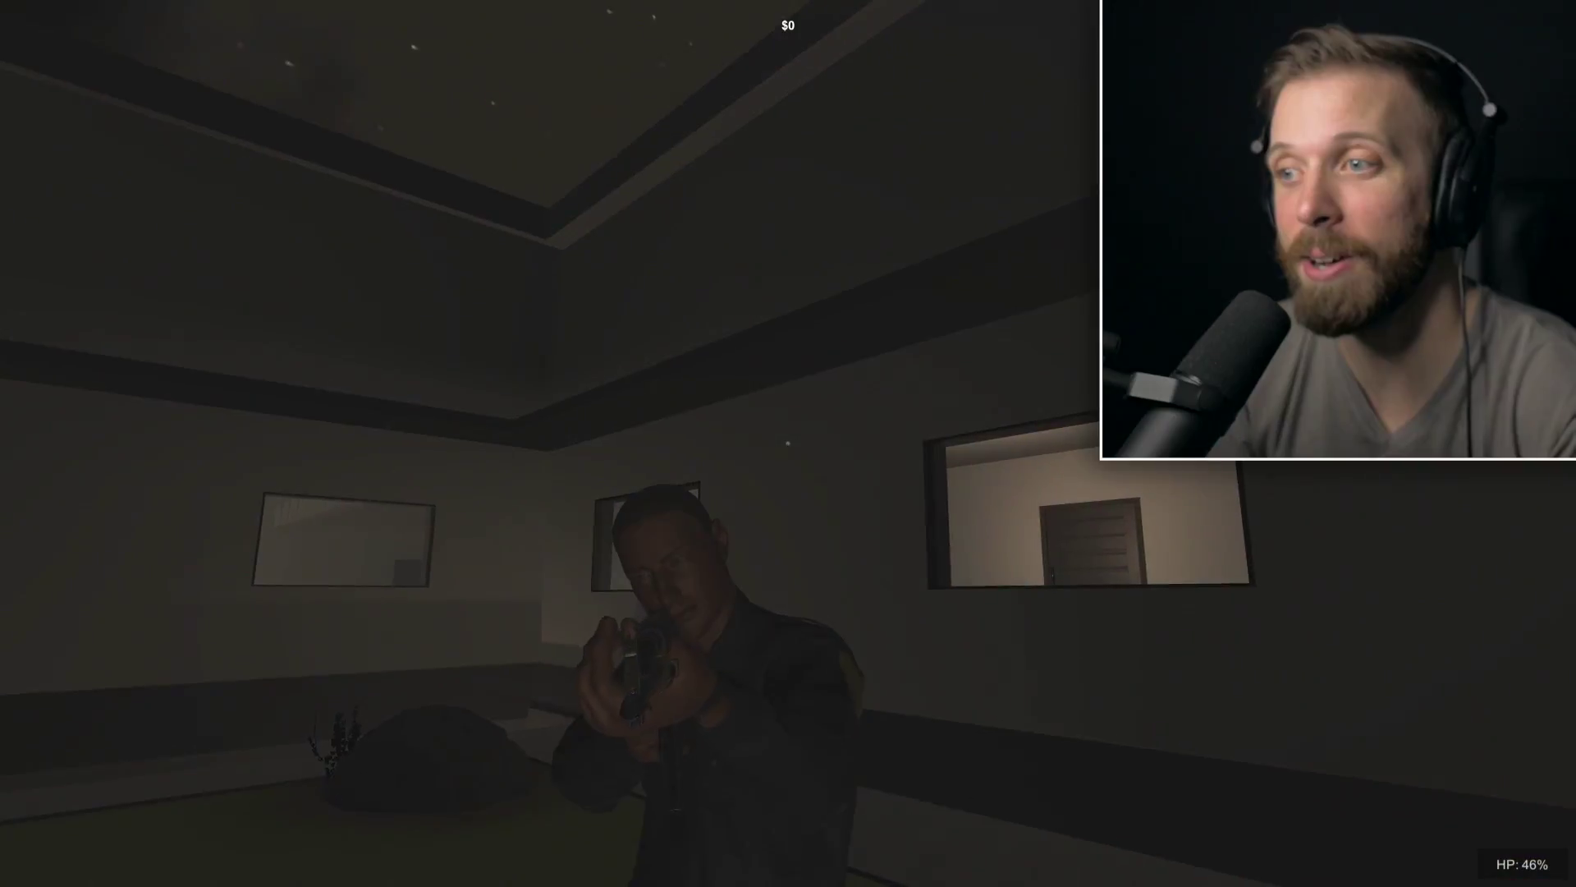
# Pause and resume, shoot the corridor guard, and pick up his AK-47.
pyautogui.press('Escape')
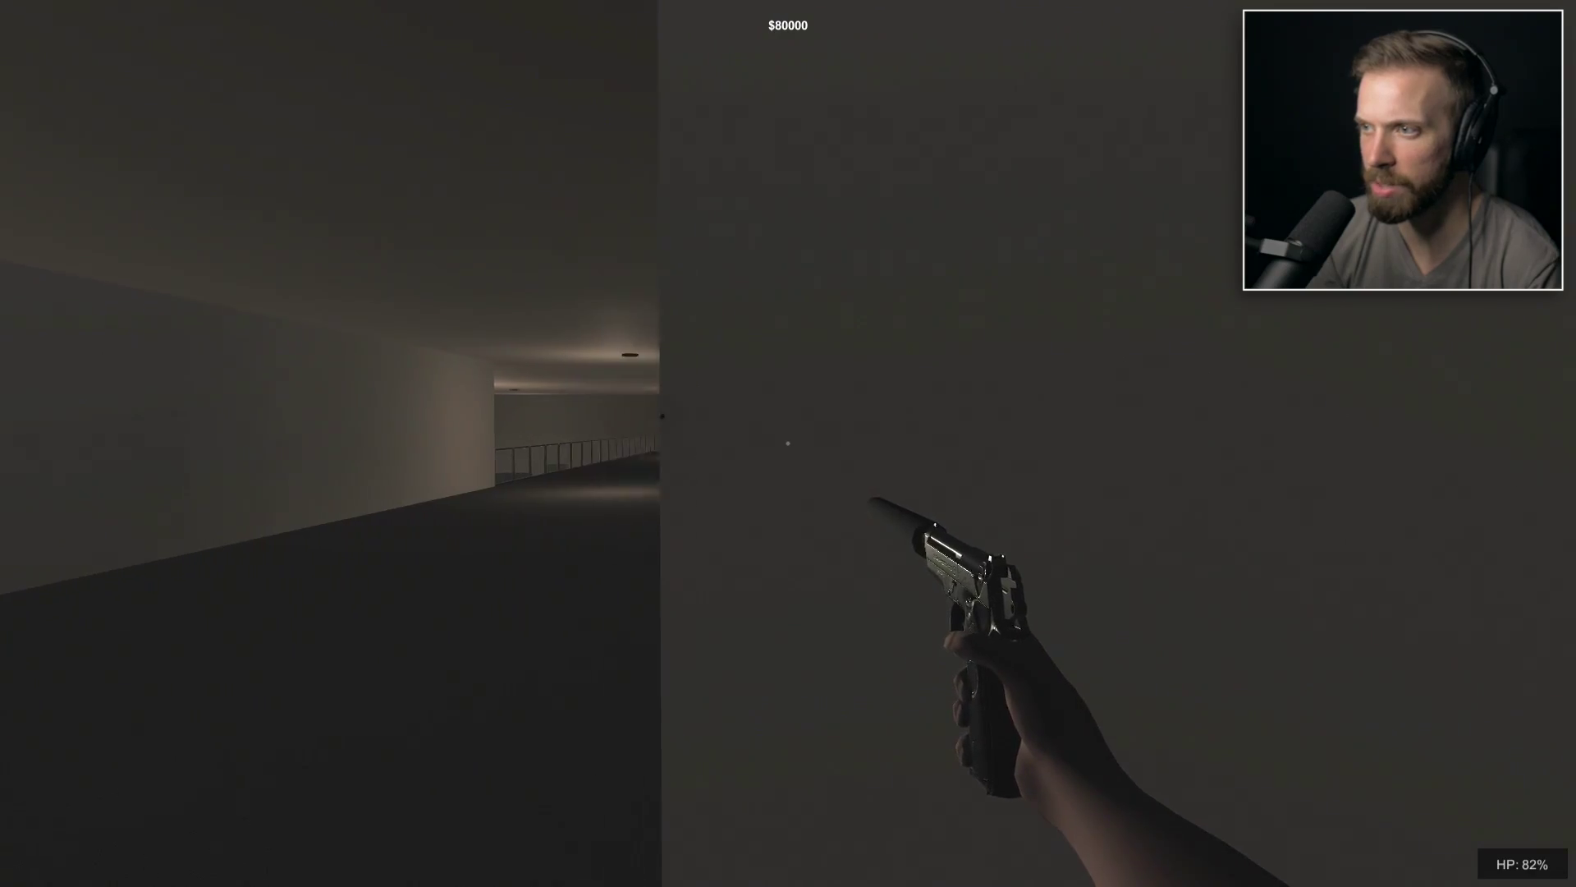
pyautogui.click(788, 444)
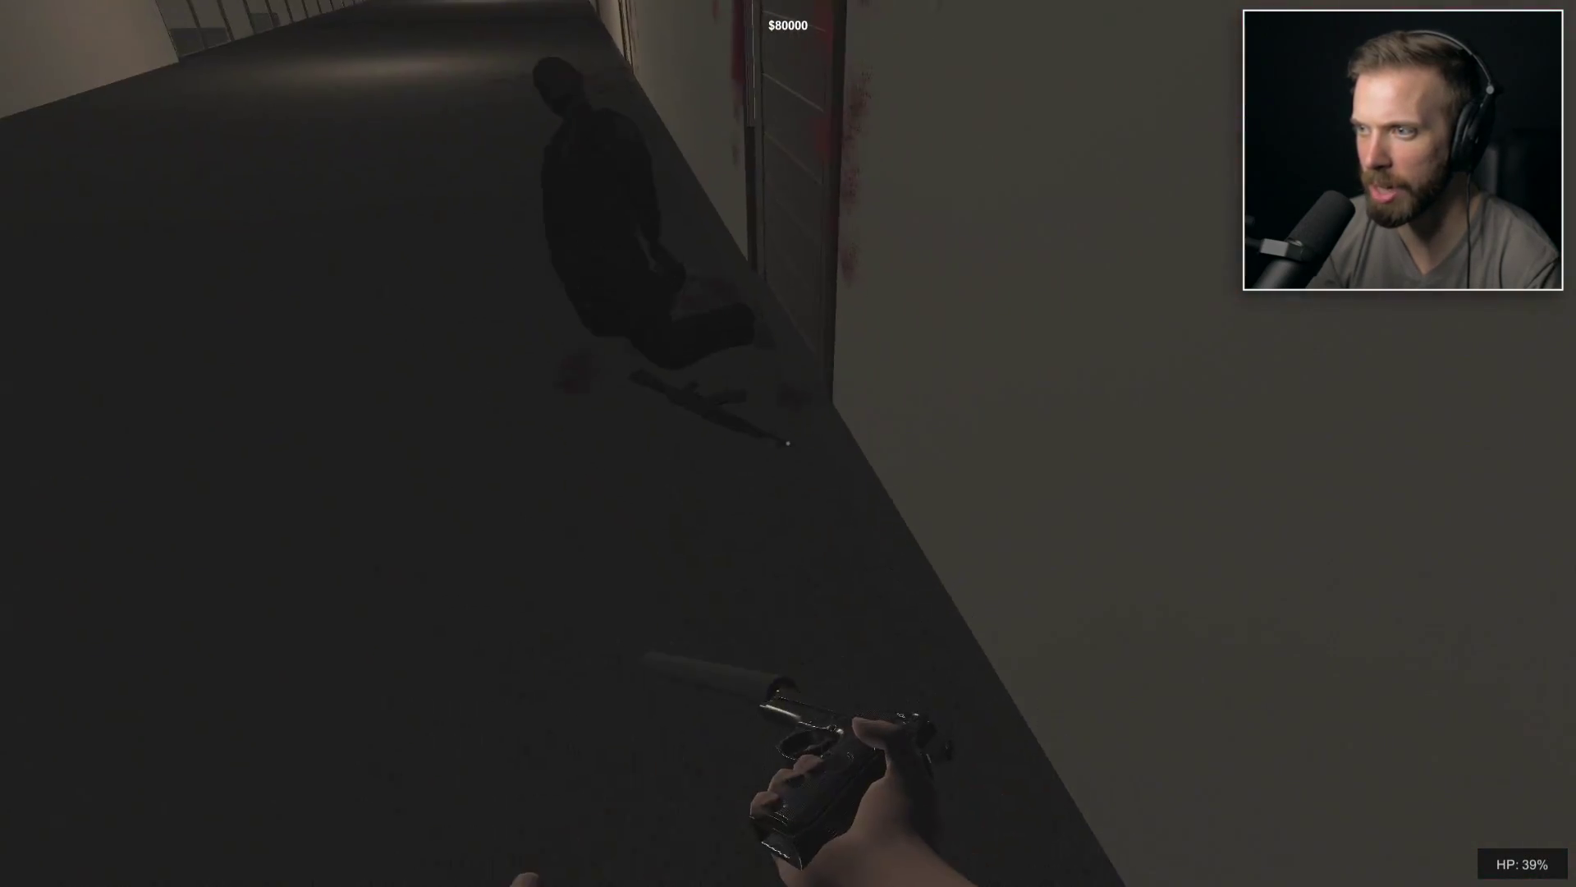
pyautogui.press('e')
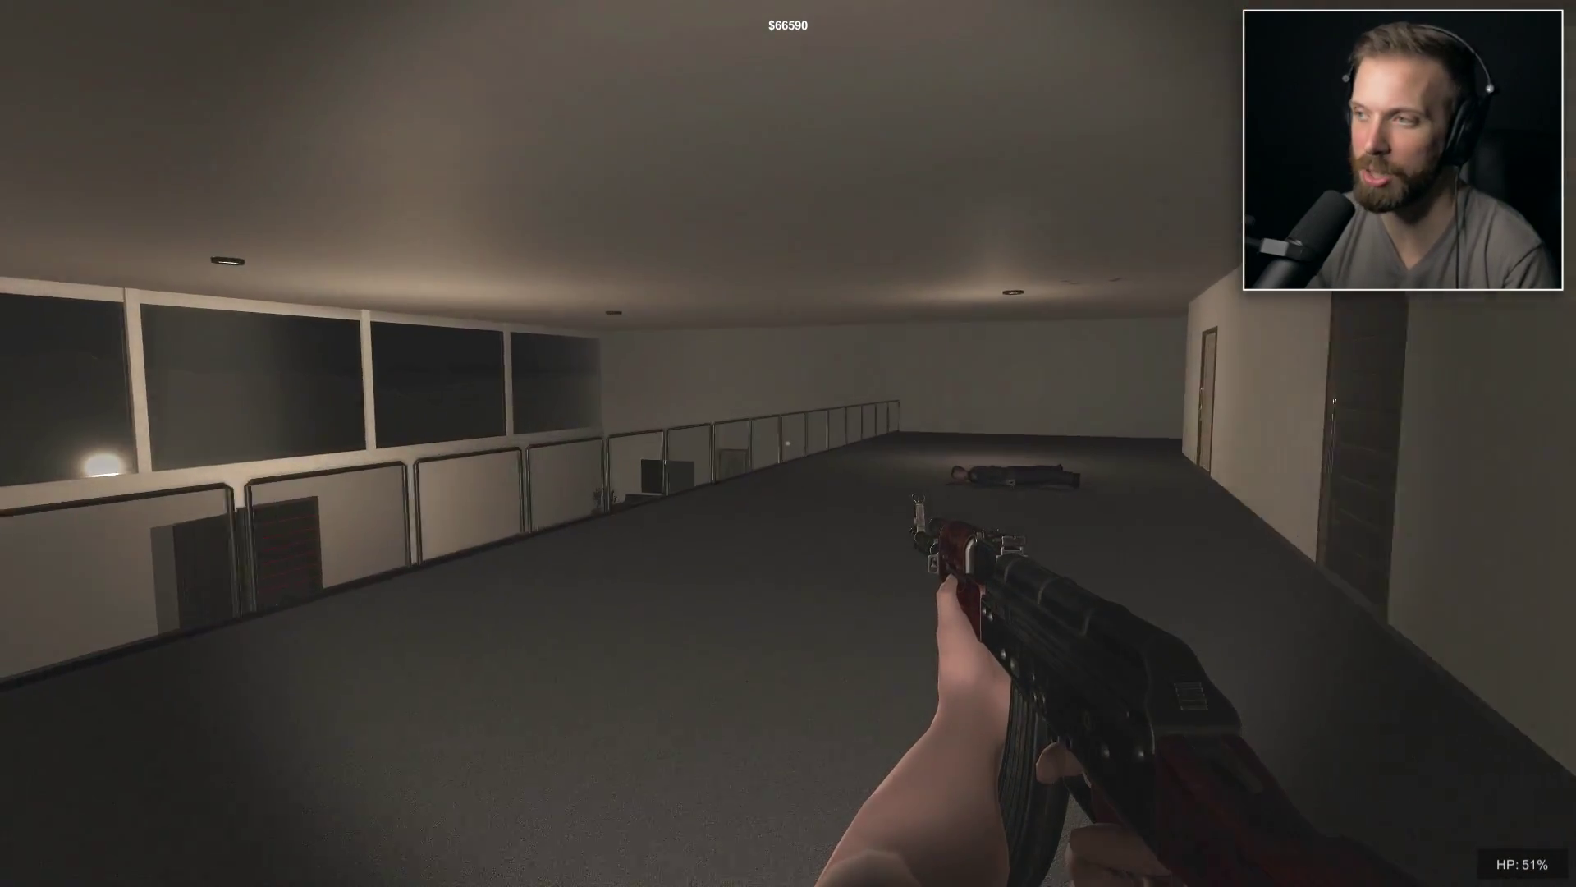
# Open the doors and walk through the living room to the safe.
pyautogui.press('e')
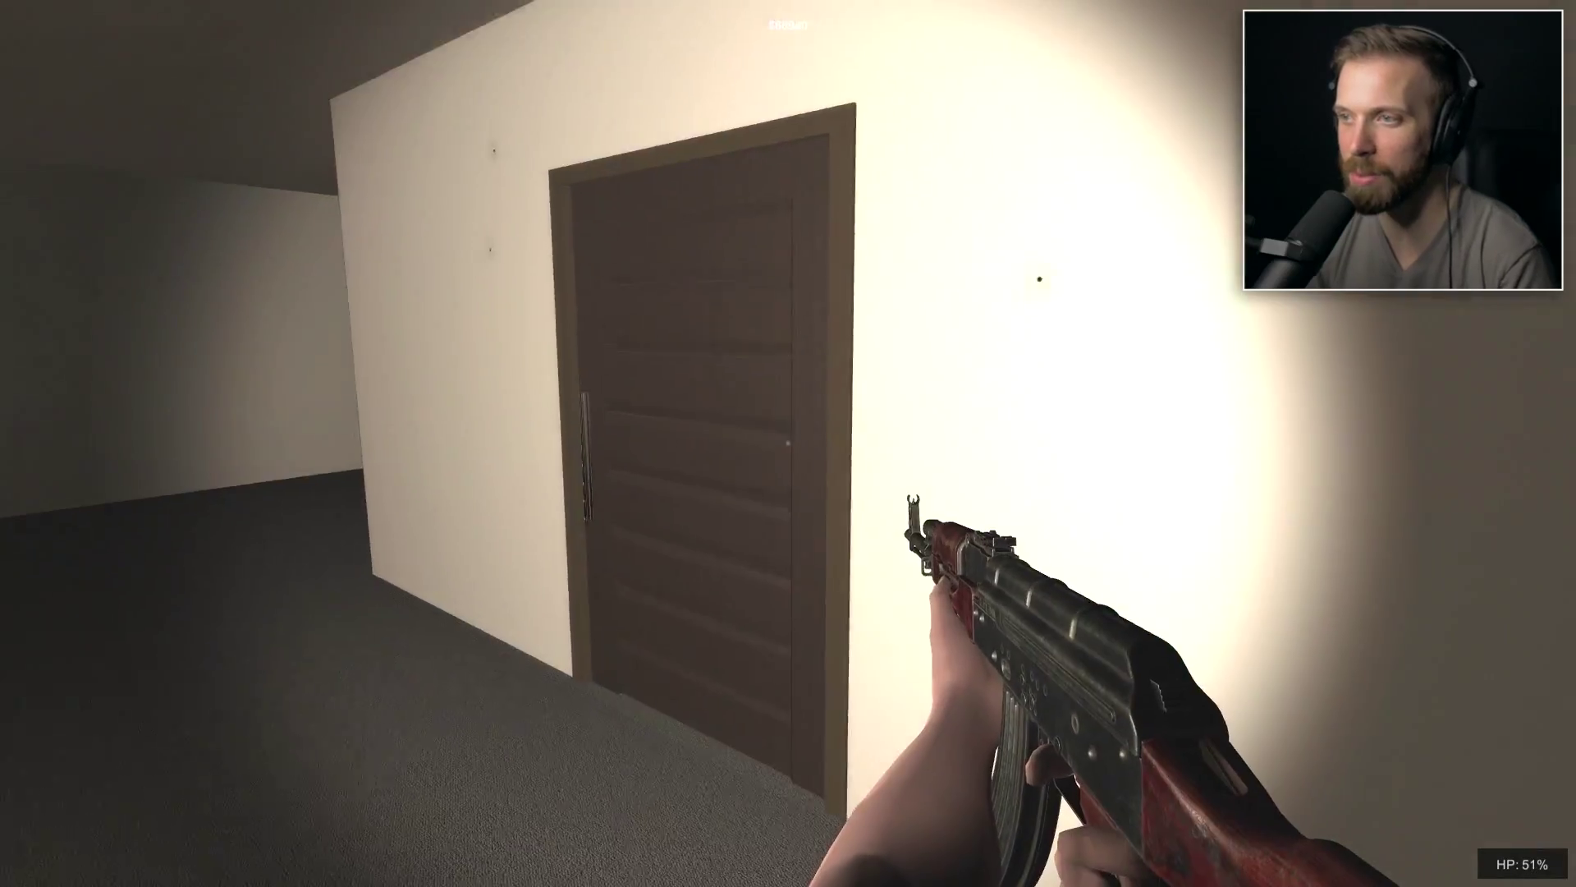
pyautogui.press('e')
pyautogui.press('w')
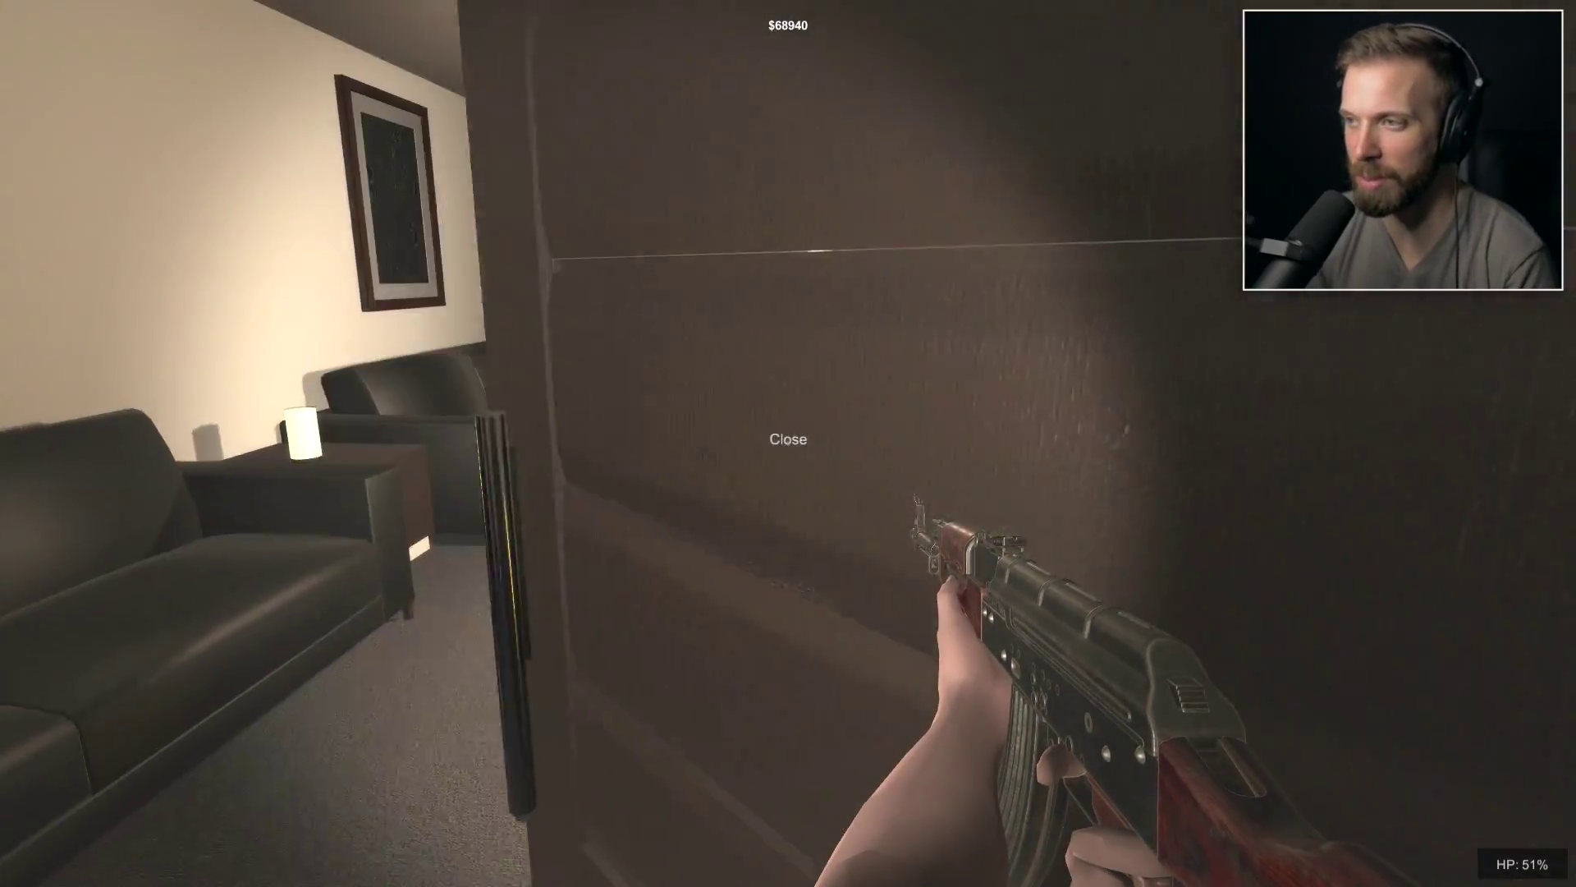
pyautogui.press('w')
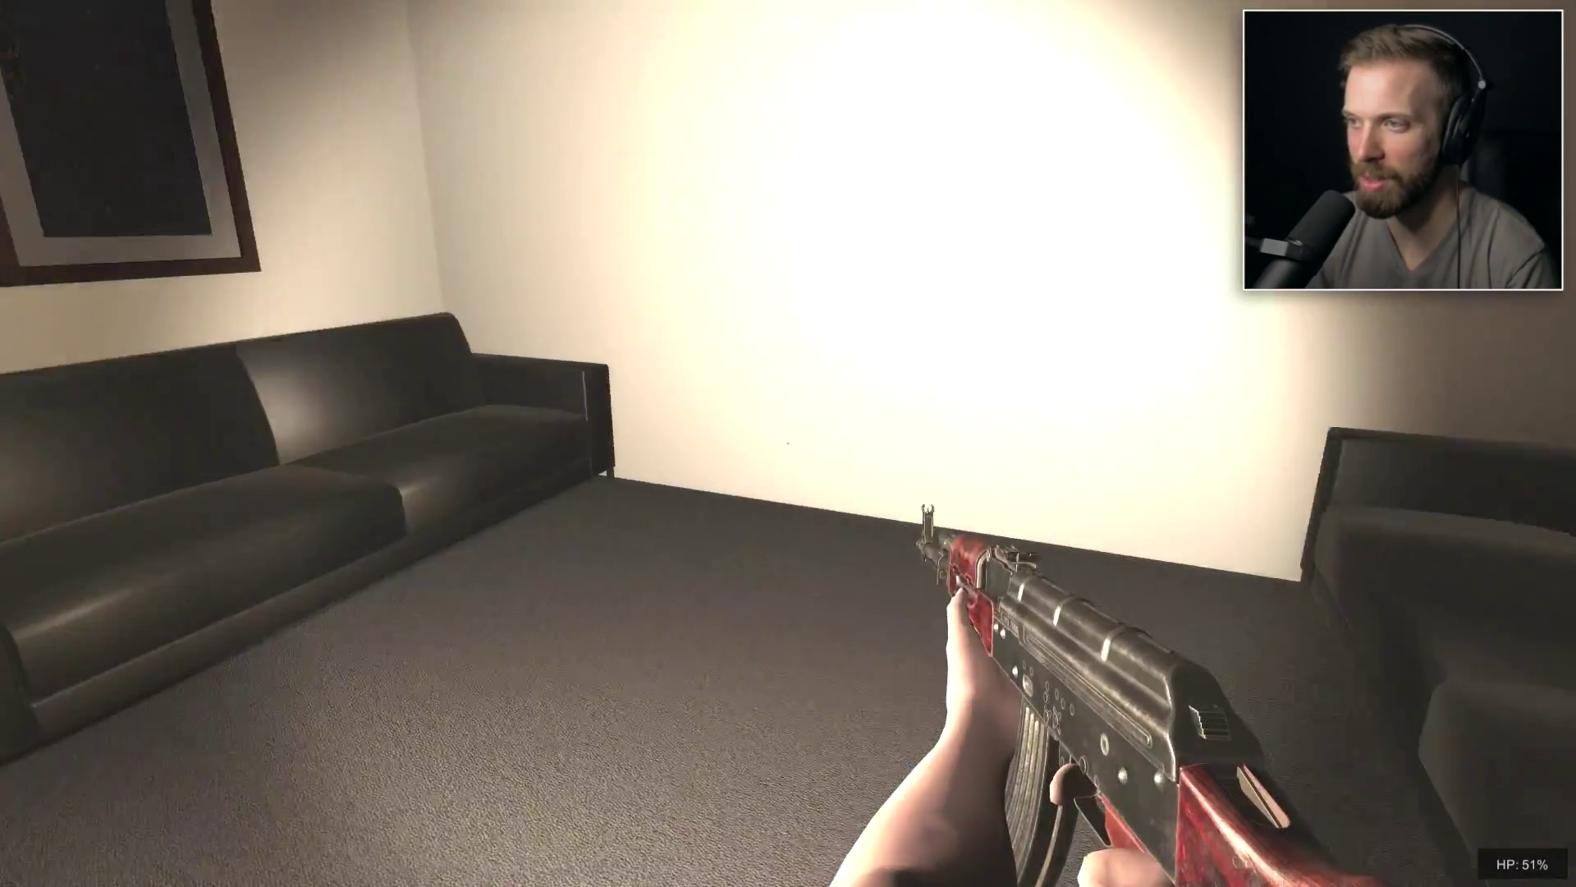
pyautogui.press('w')
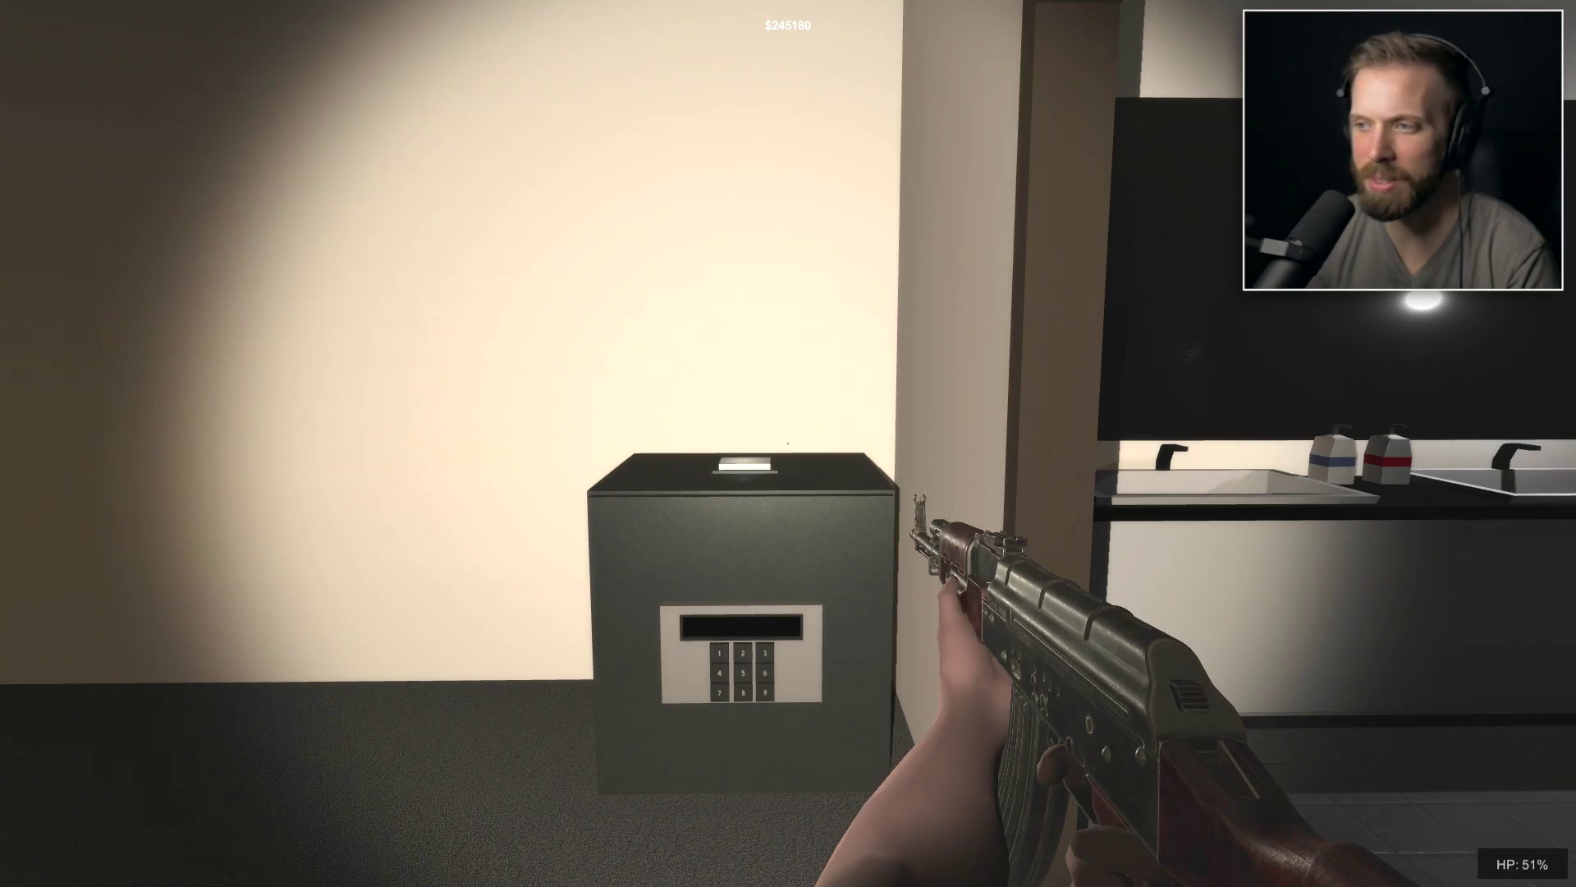
pyautogui.press('w')
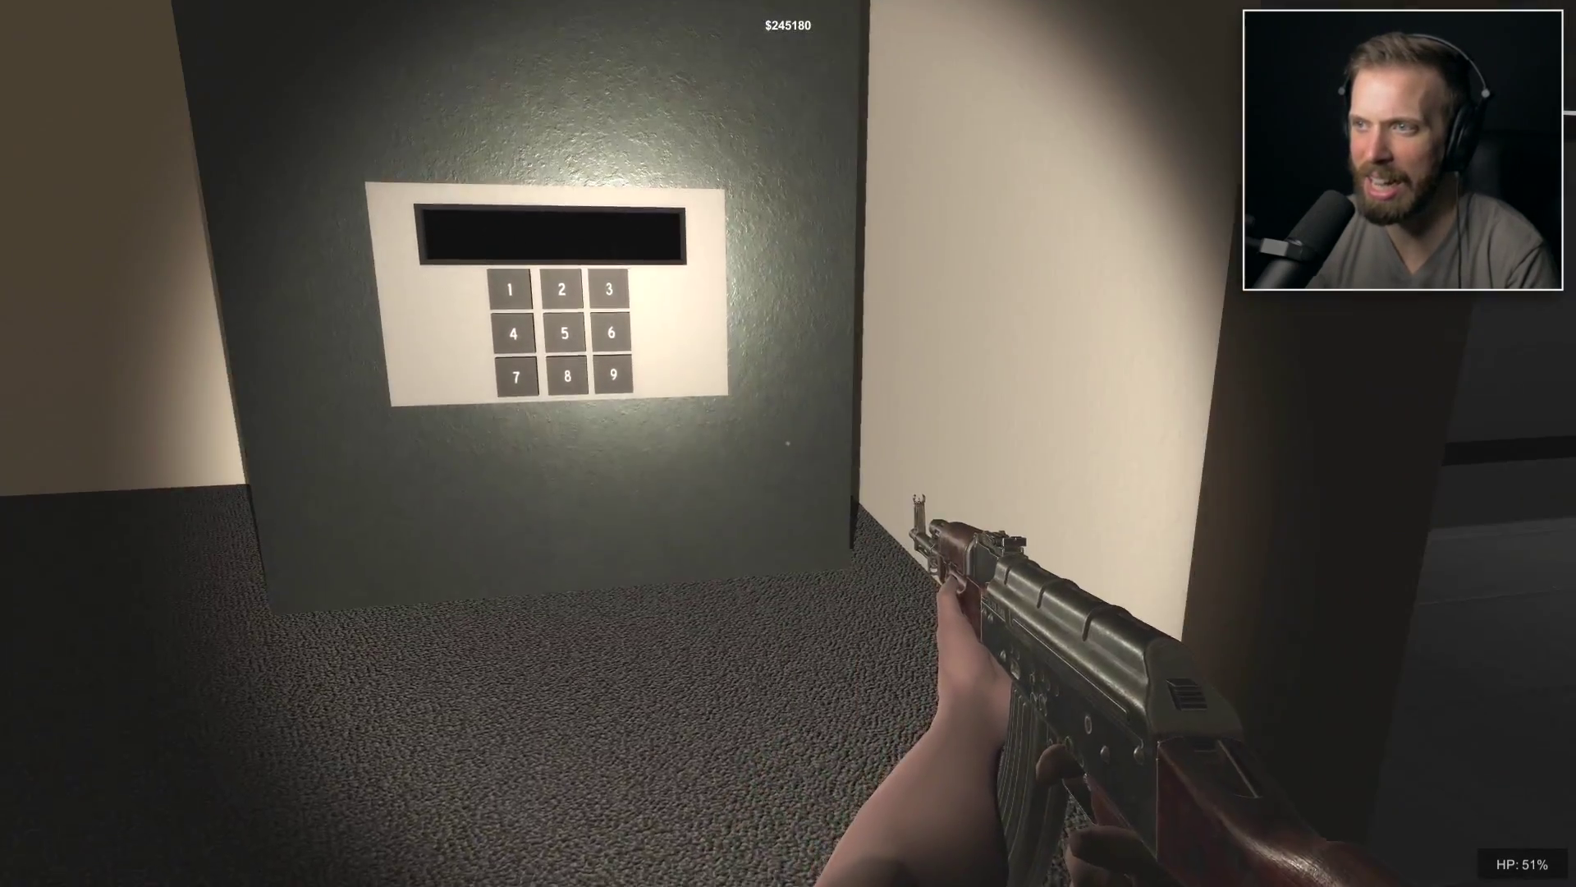
pyautogui.press('w')
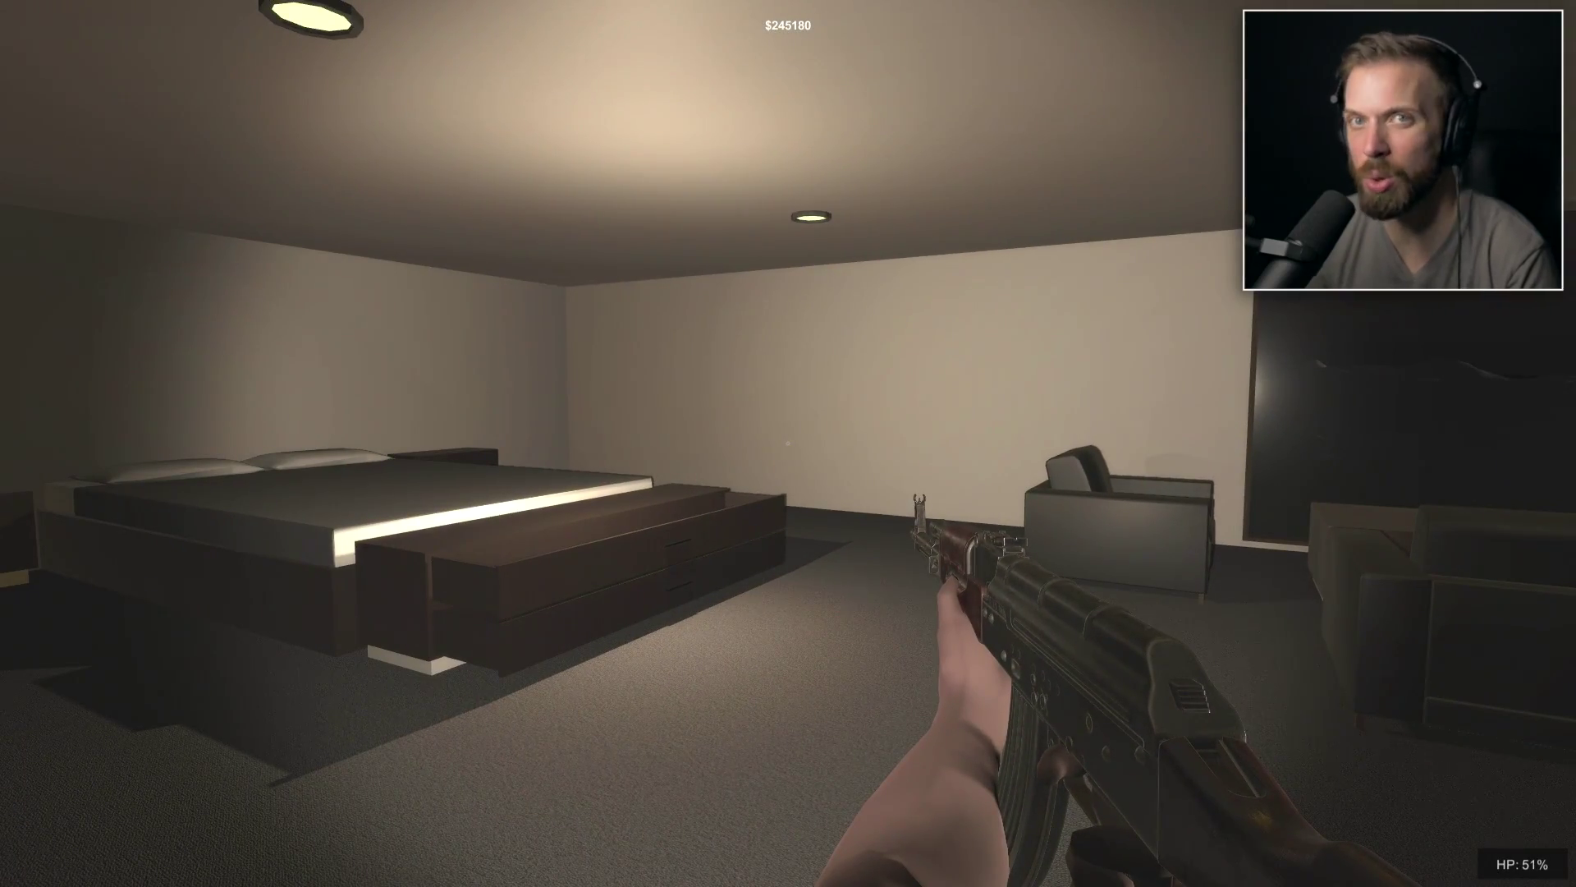
# Enter the safe code and collect its cash and gold, reaching $462,680.
pyautogui.press('w')
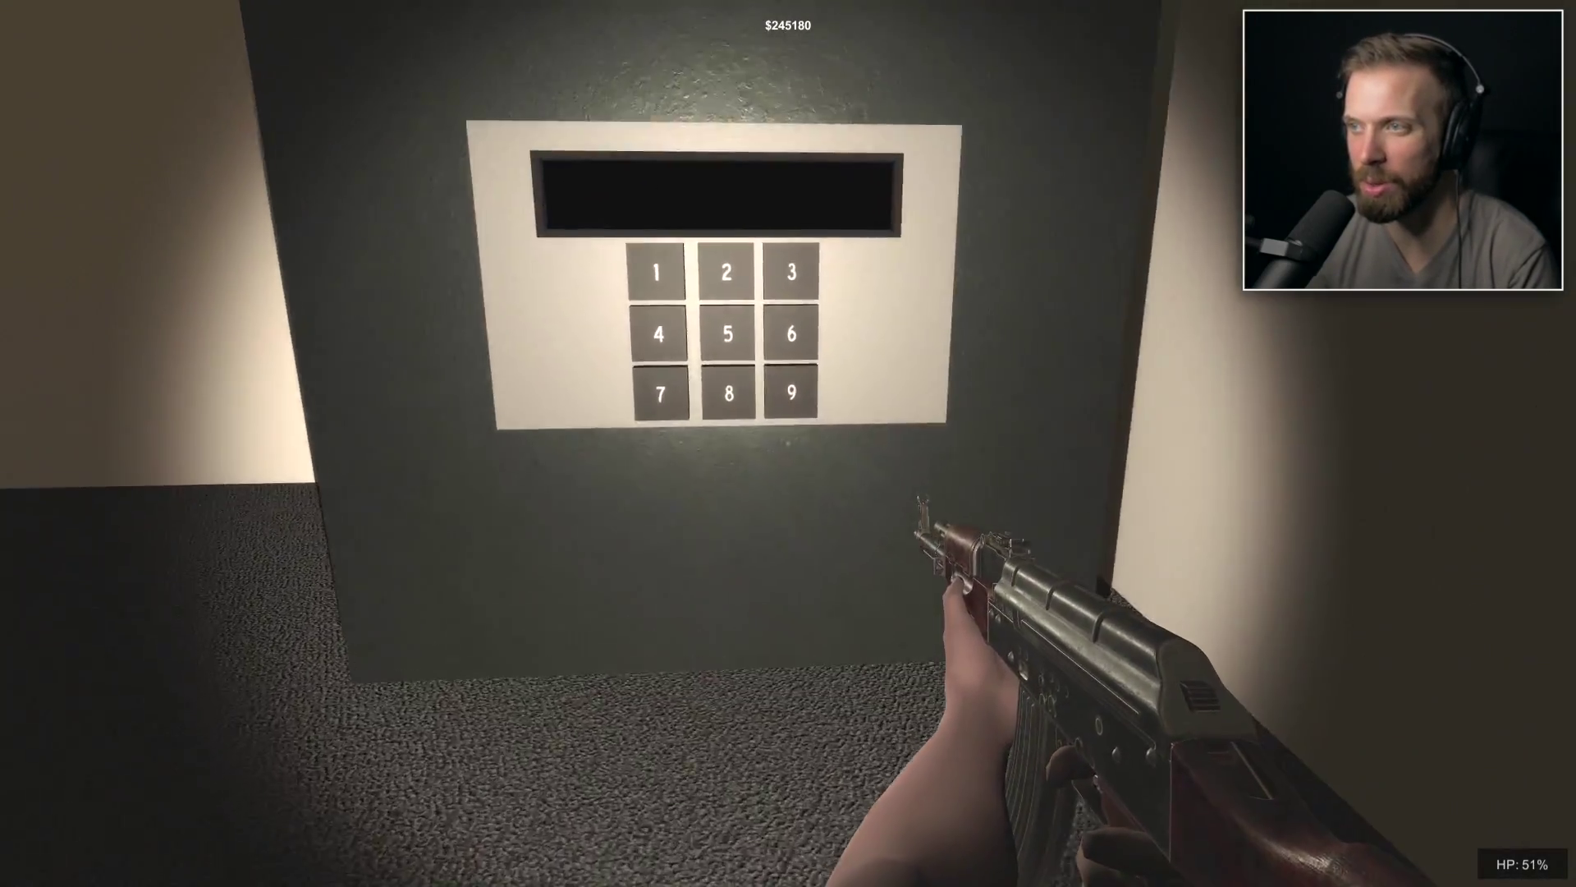
pyautogui.press('w')
pyautogui.press('s')
pyautogui.press('w')
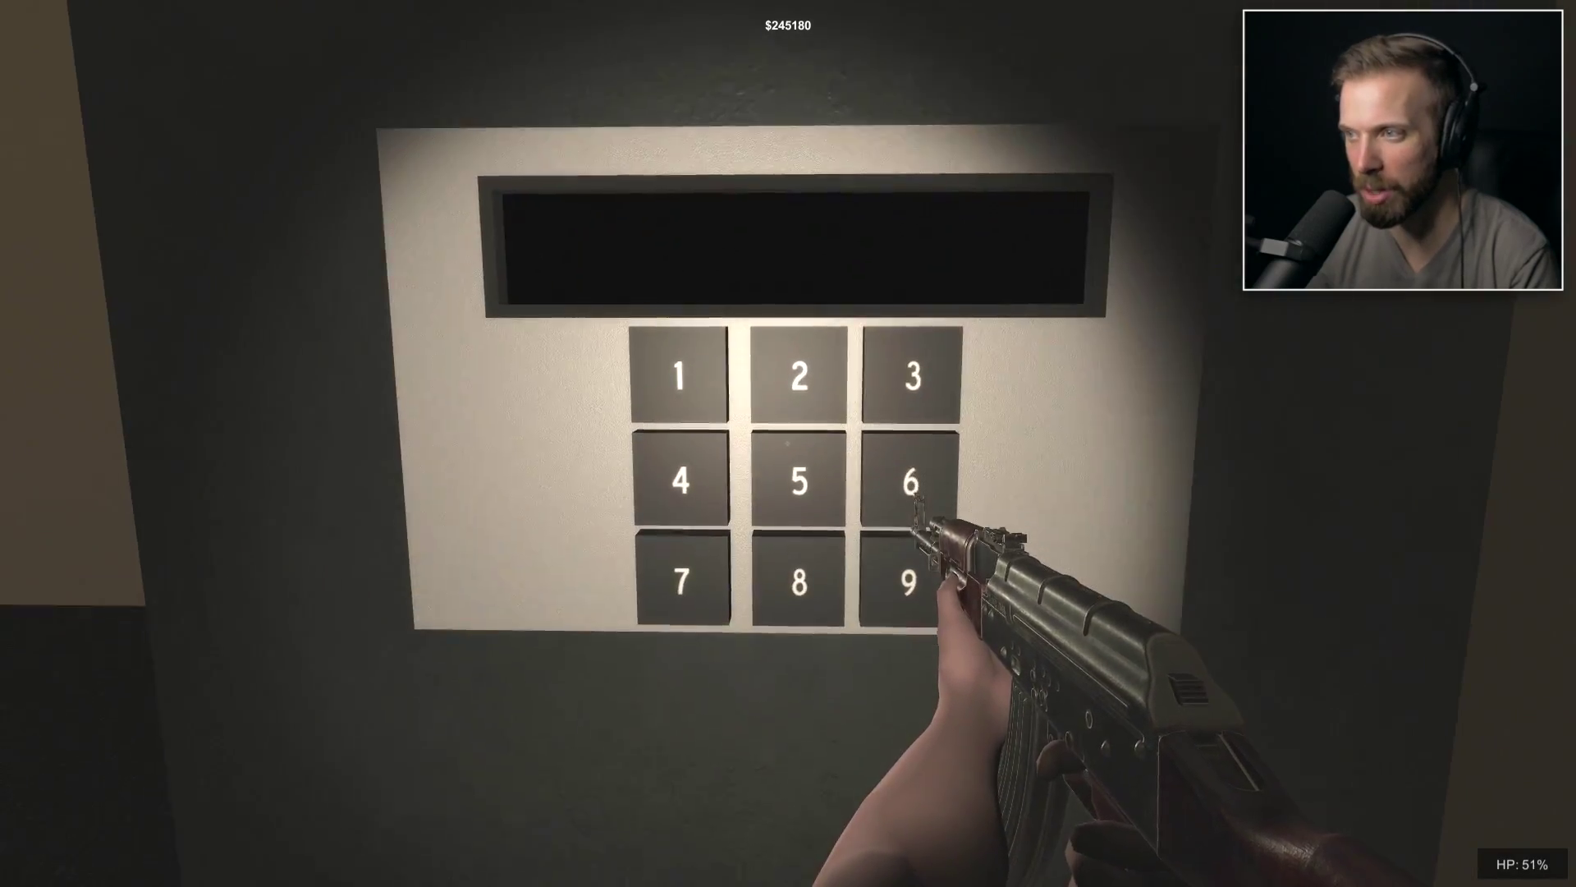
pyautogui.click(788, 443)
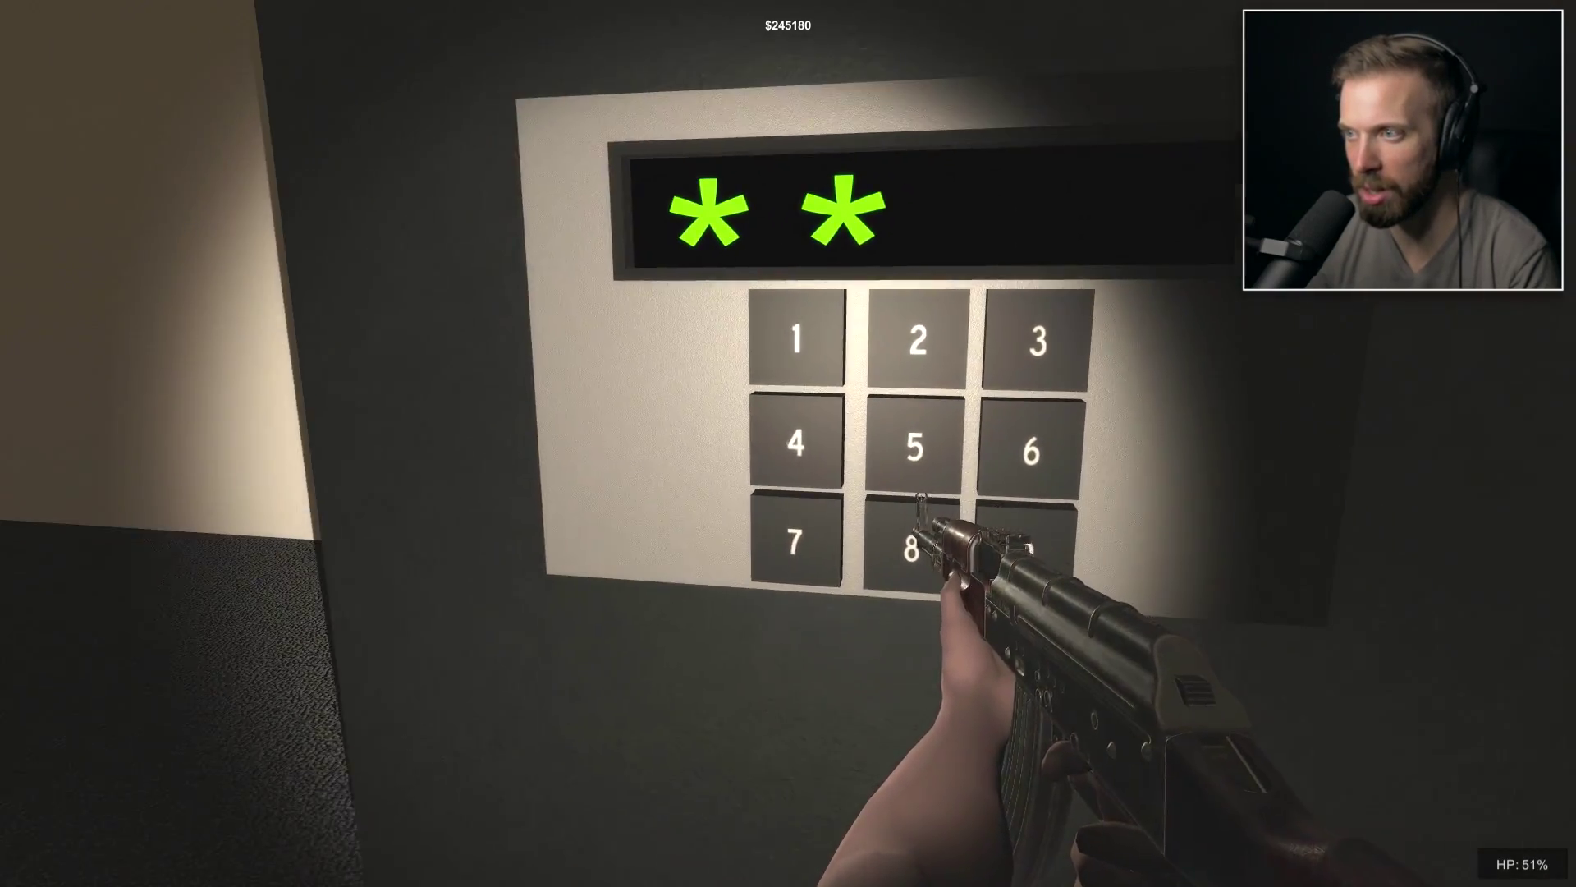
pyautogui.click(789, 443)
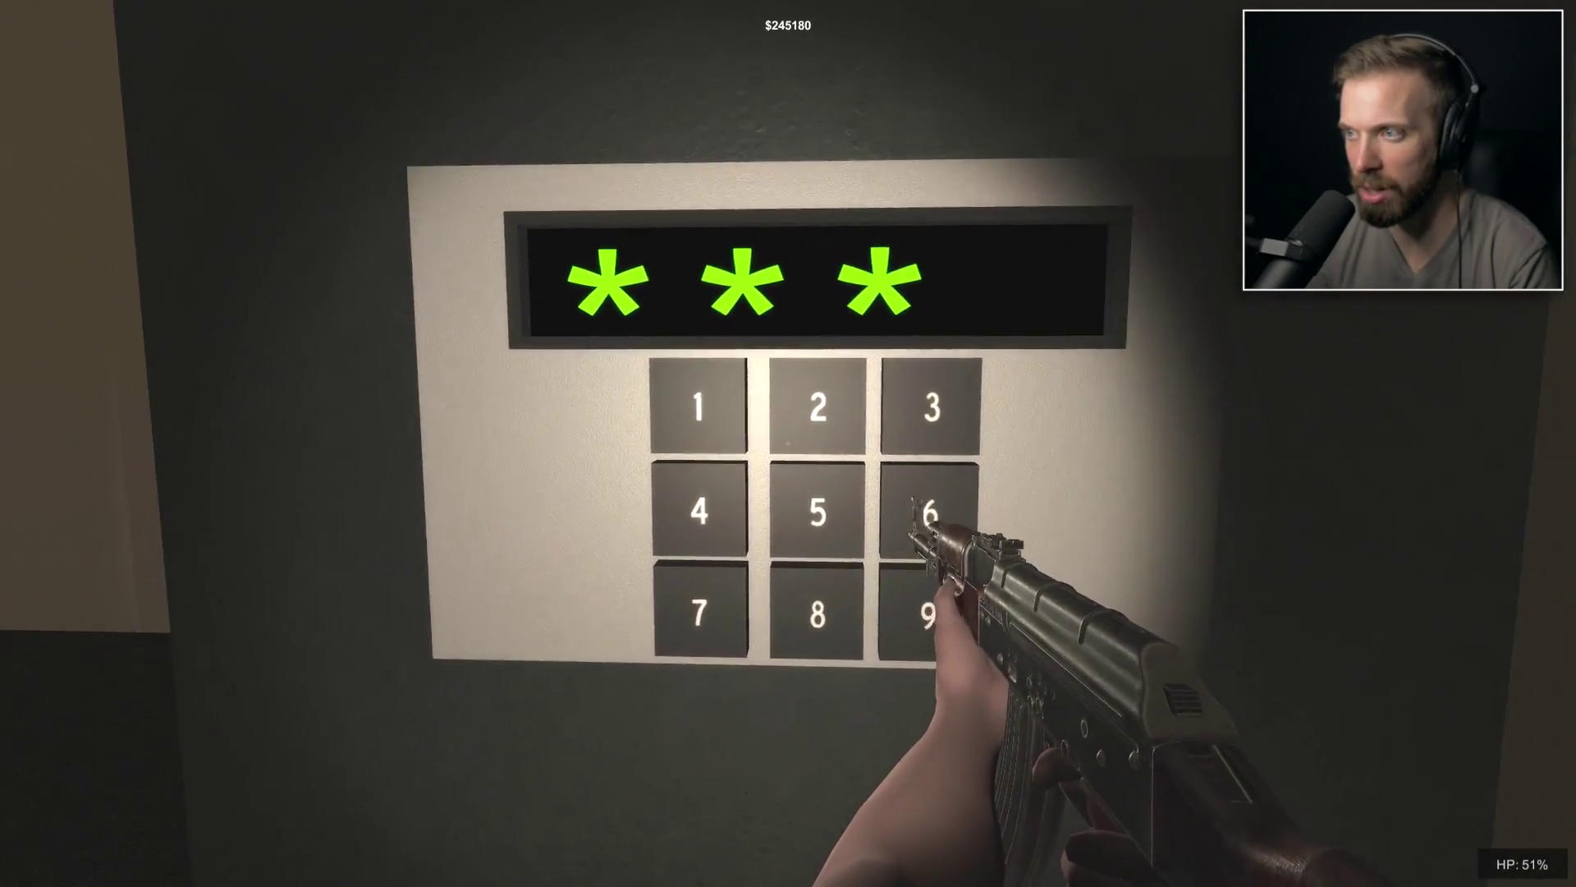
pyautogui.press('s')
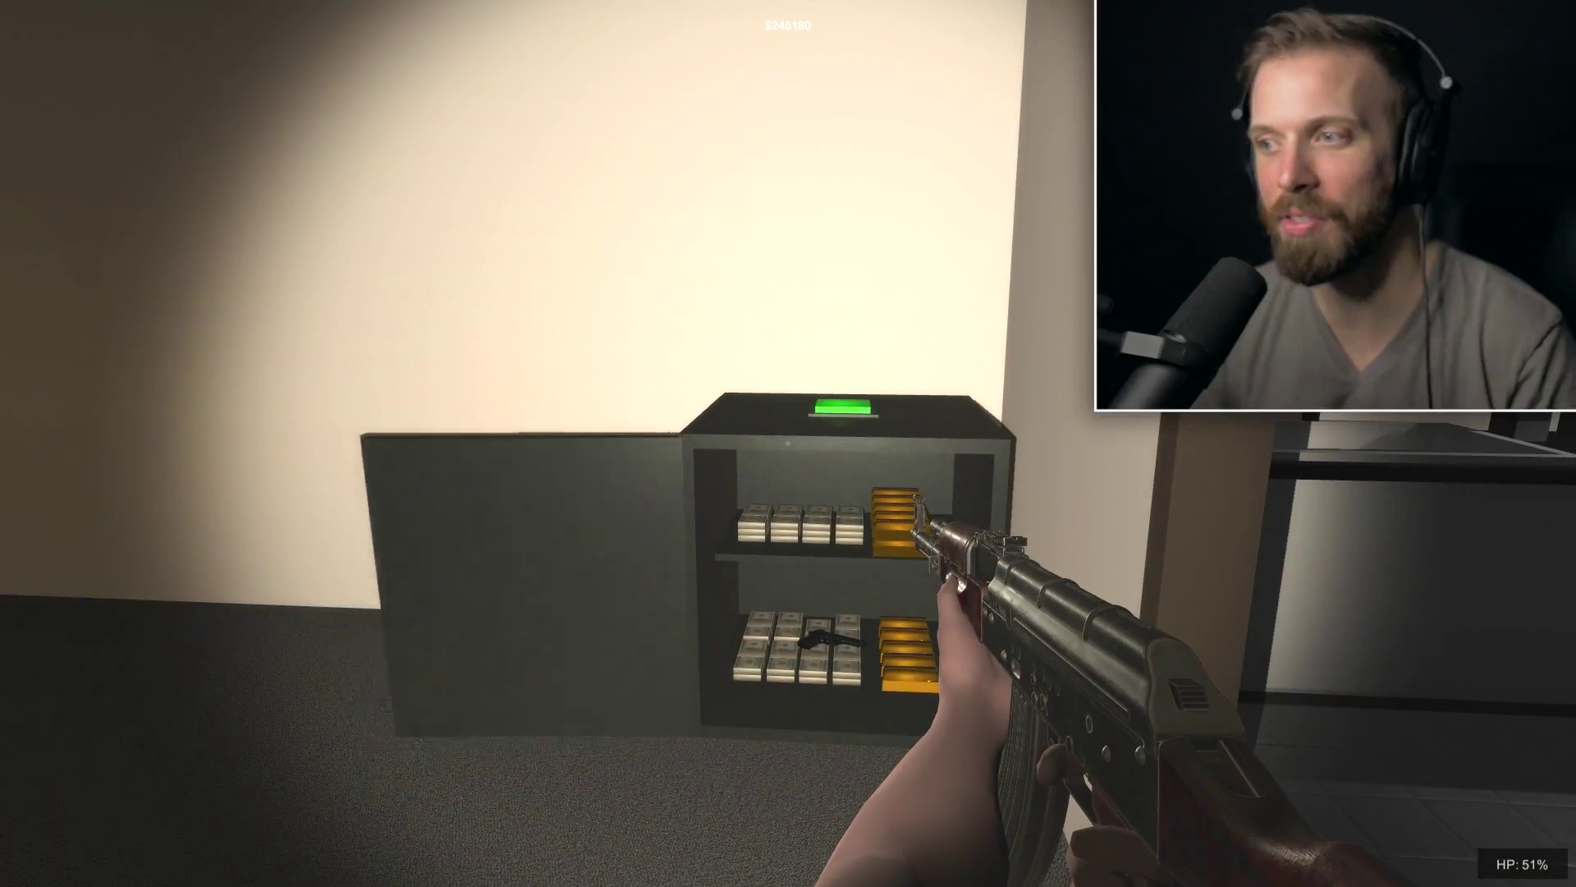
pyautogui.press('w')
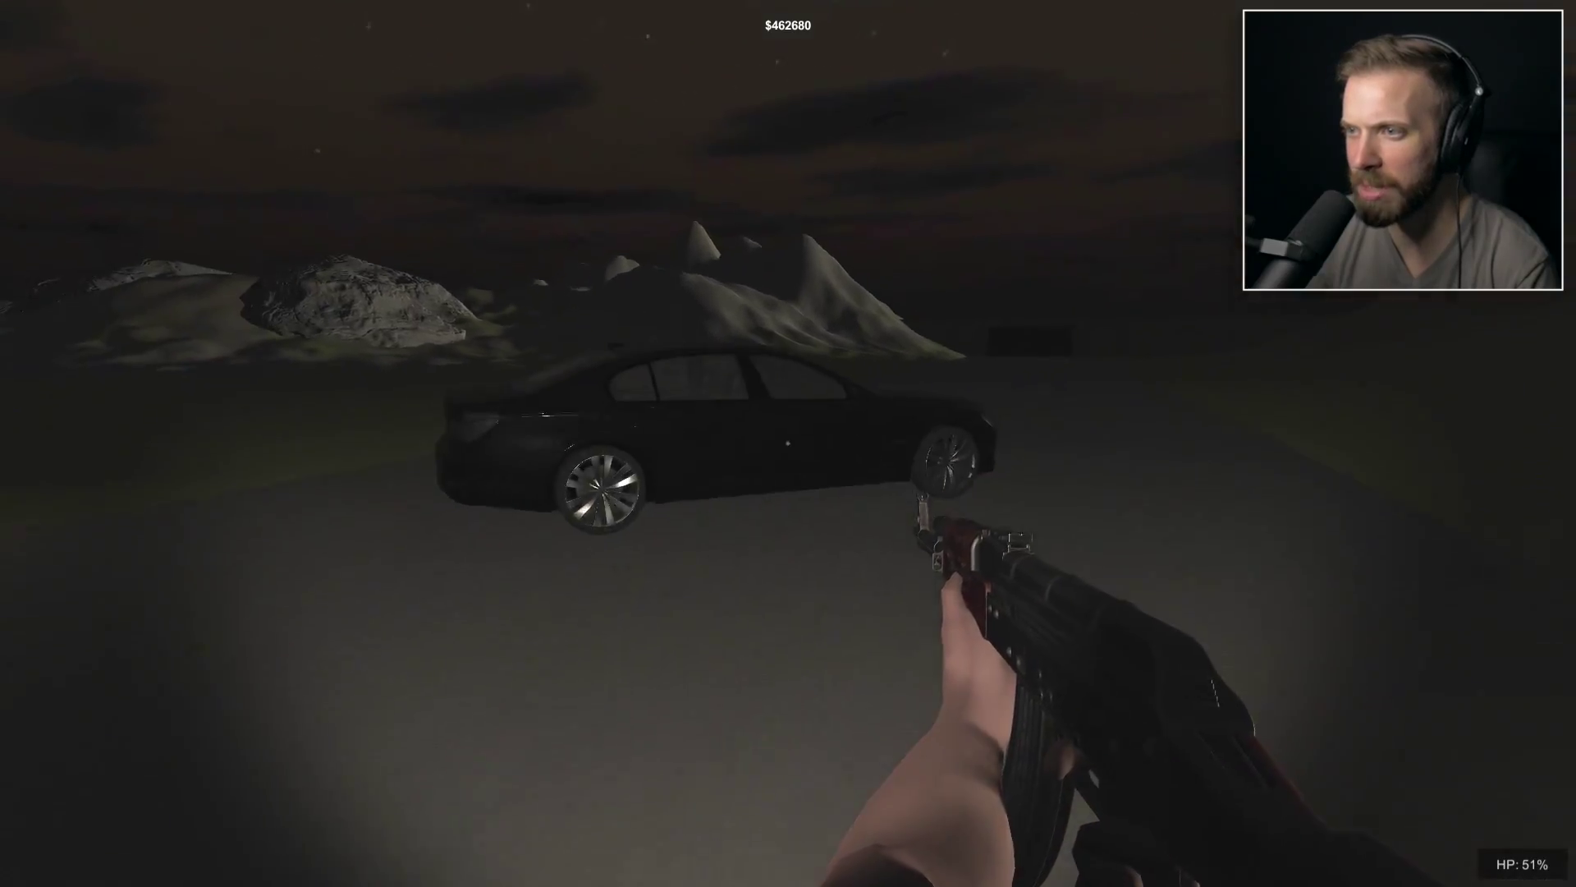
# Escape in the getaway car with $462,680 after 6 minutes 47 seconds.
pyautogui.press('e')
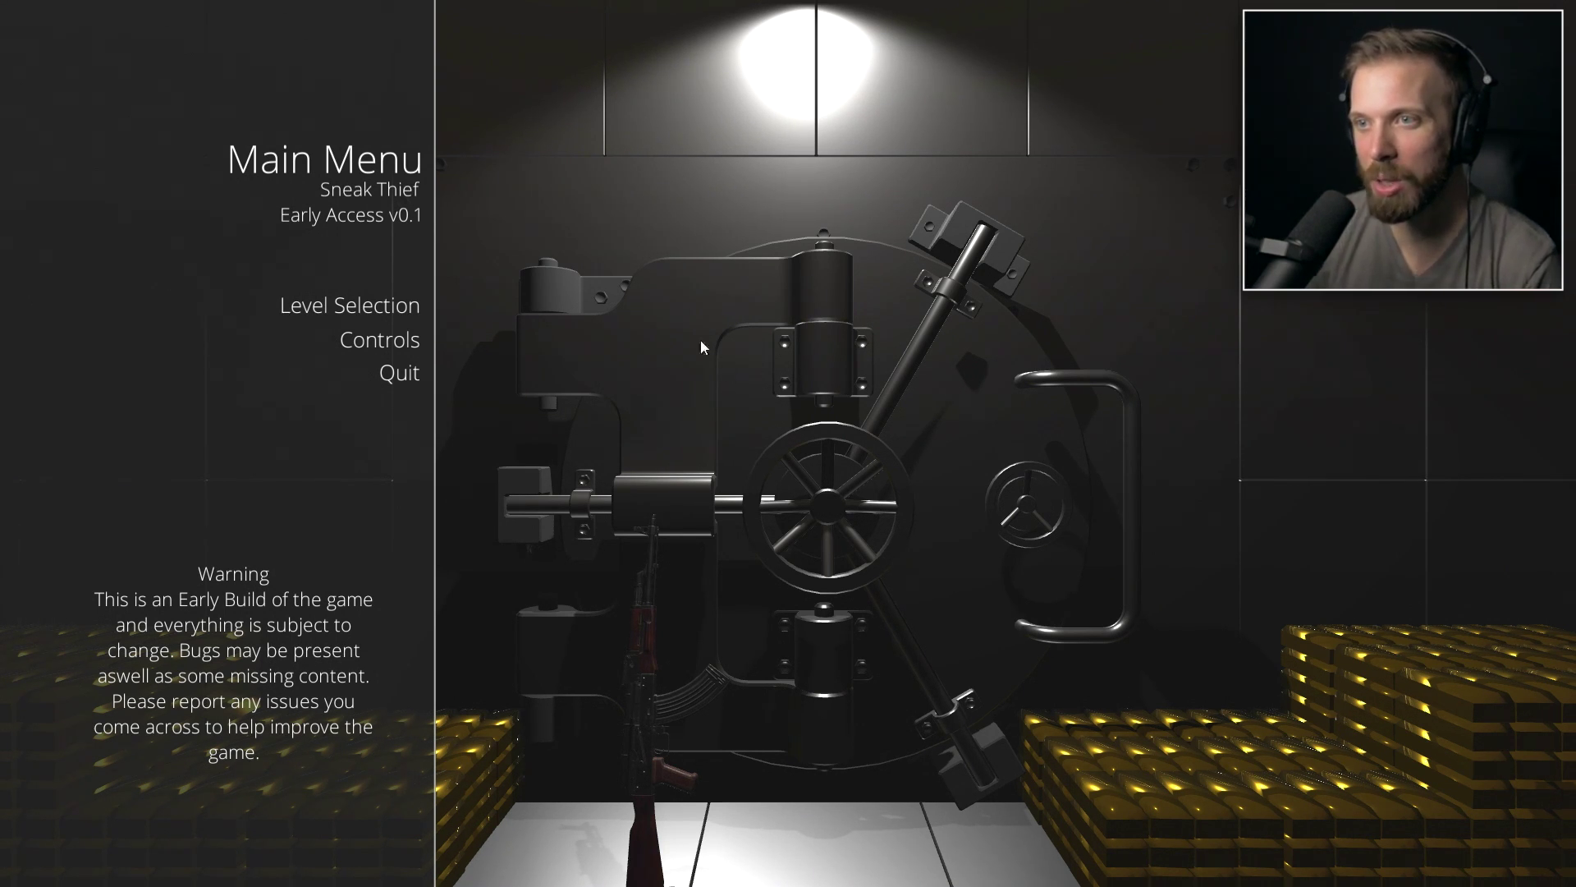
# Open Level Selection from the Main Menu, listing Tutorial through The Diamond Heist.
pyautogui.click(389, 307)
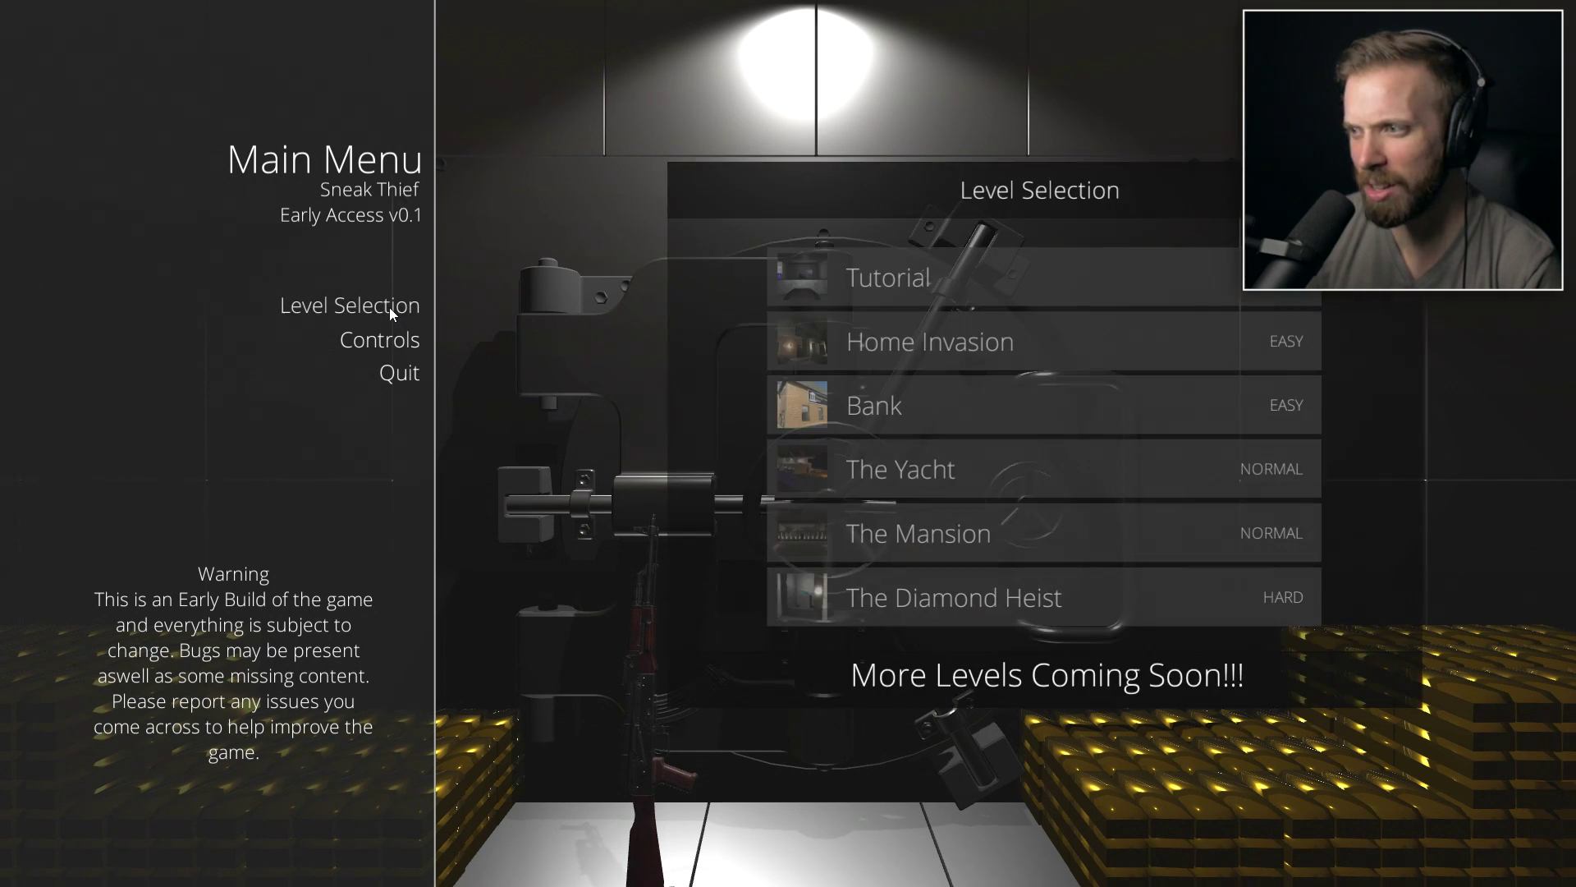